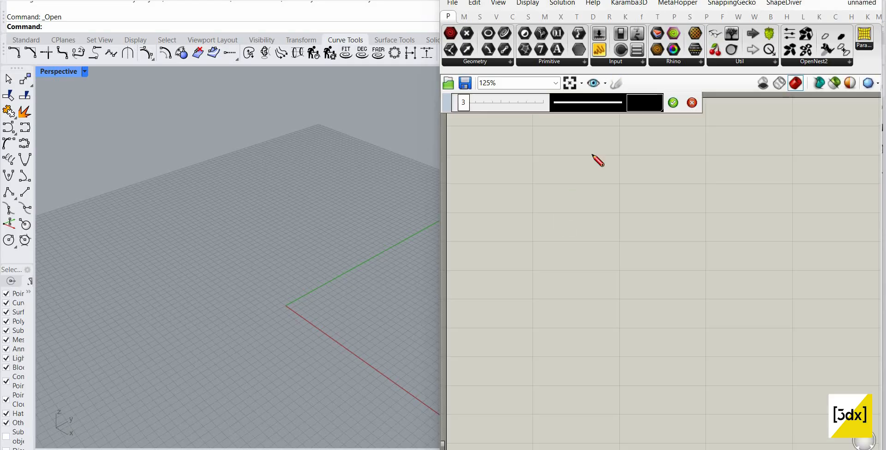
scroll(667, 190, "down", 2)
mouse_move(559, 221)
left_mouse_down()
mouse_move(731, 158)
mouse_move(865, 191)
left_mouse_up()
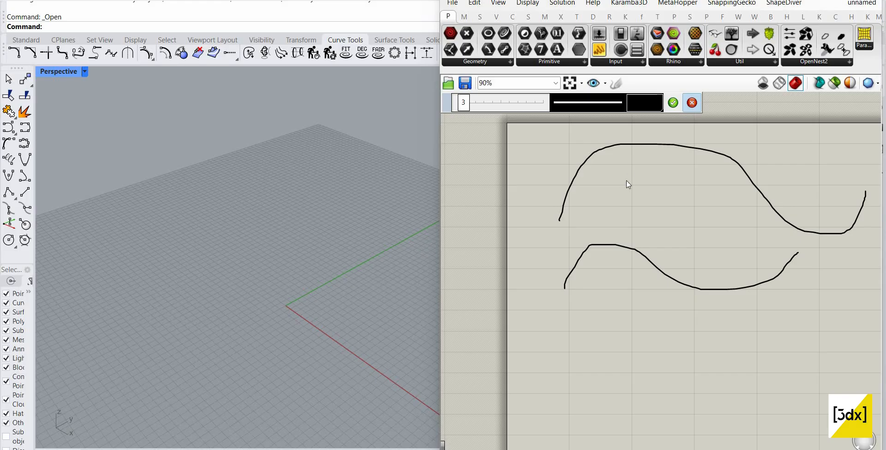
scroll(614, 191, "down", 4)
scroll(633, 199, "up", 3)
scroll(278, 189, "down", 2)
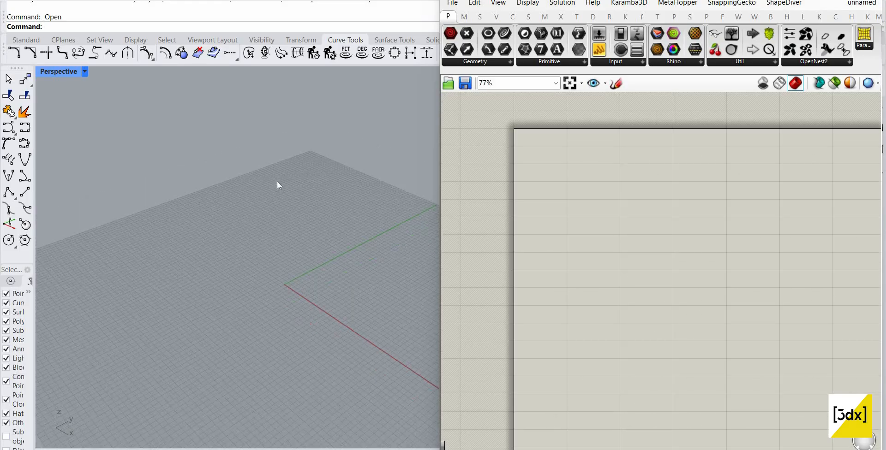
scroll(277, 185, "up", 2)
double_click(638, 143)
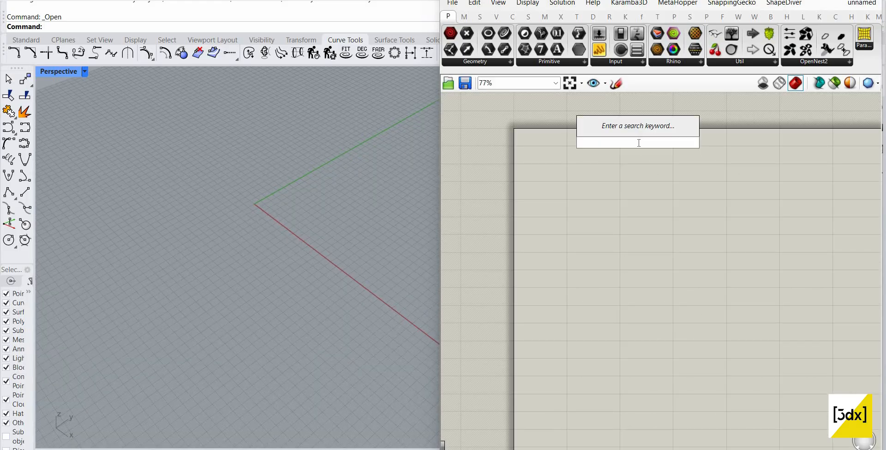
type("rect")
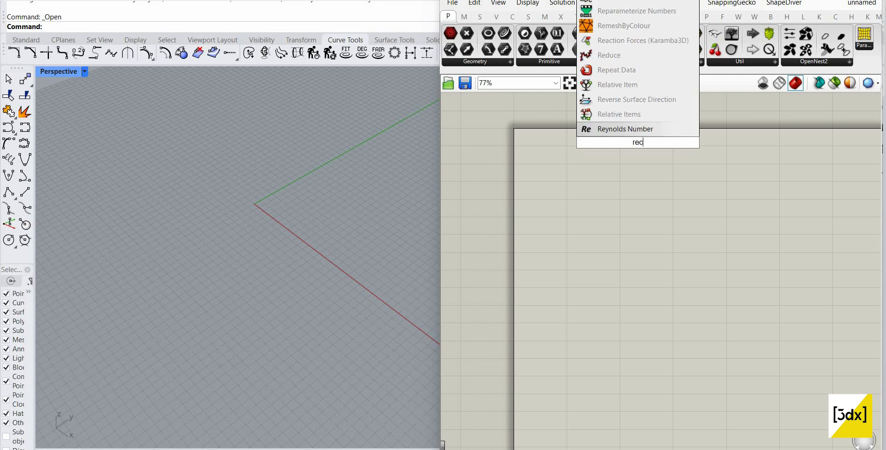
- Add a Line component with start and end point inputs to the canvas
double_click(606, 195)
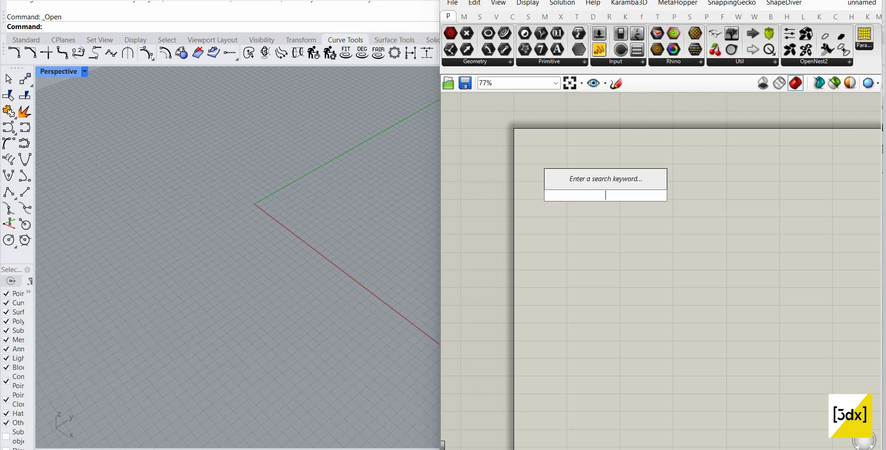
type("lin")
left_click(585, 181)
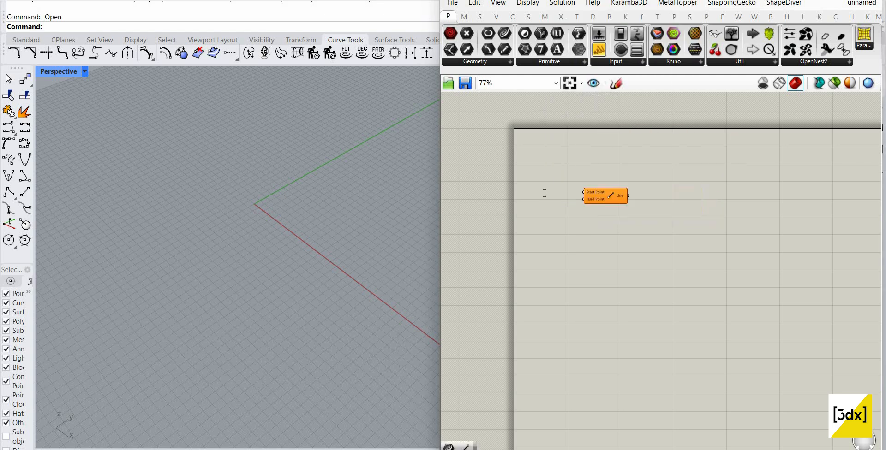
double_click(539, 192)
type("20")
key("Return")
scroll(522, 160, "up", 3)
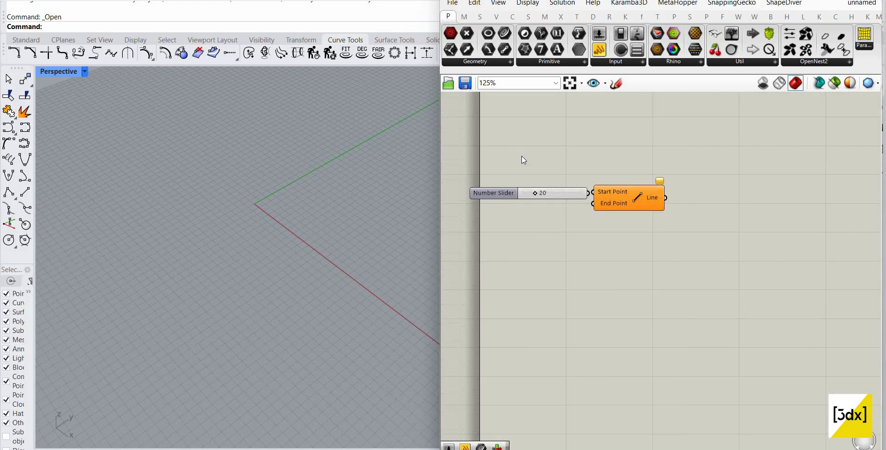
key("Delete")
- Add a number slider with a value of 500 beside the Line component
double_click(520, 167)
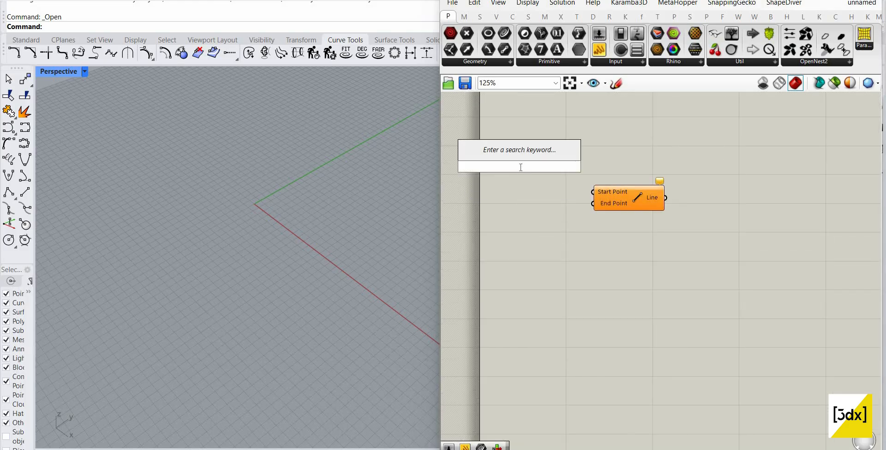
type("500")
key("Return")
scroll(524, 206, "up", 2)
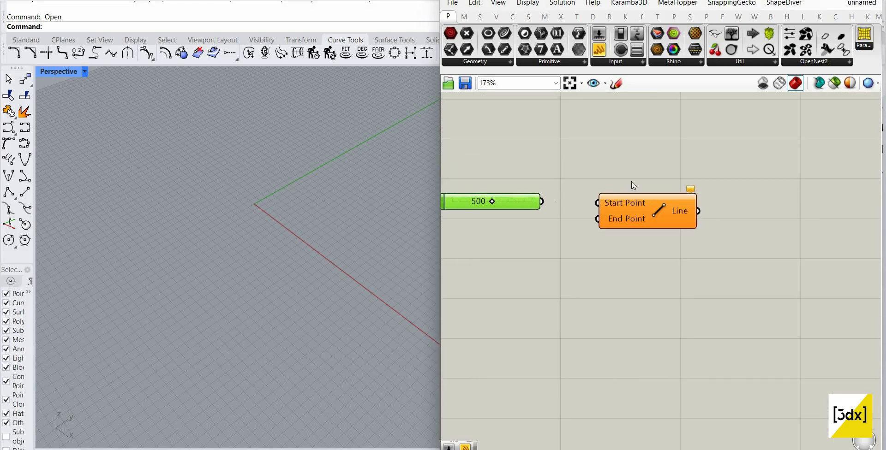
scroll(577, 191, "down", 1)
double_click(577, 191)
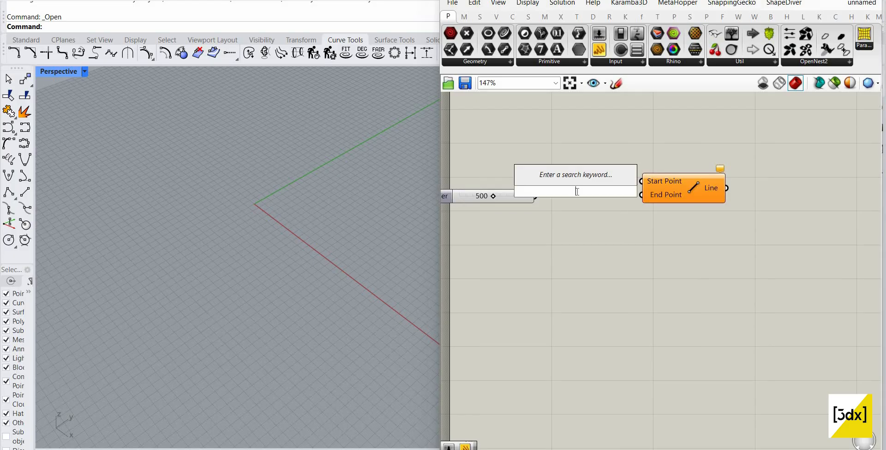
type("xyz")
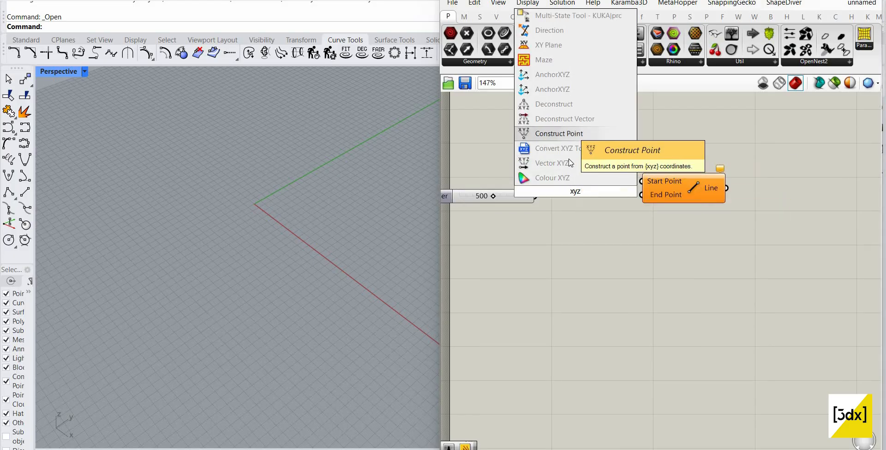
left_click(554, 104)
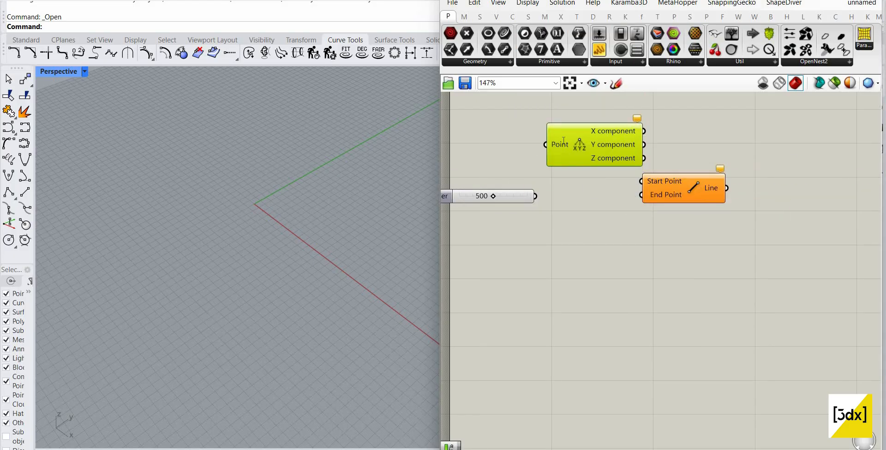
key("Delete")
- Add a Construct Point component between the slider and the Line component
double_click(564, 140)
type("xyz")
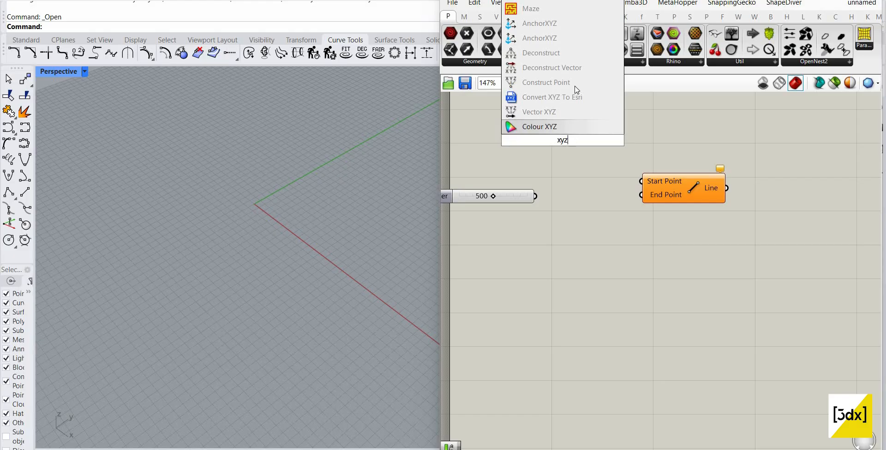
key("Up")
key("Up")
key("Up")
key("Return")
scroll(544, 202, "up", 1)
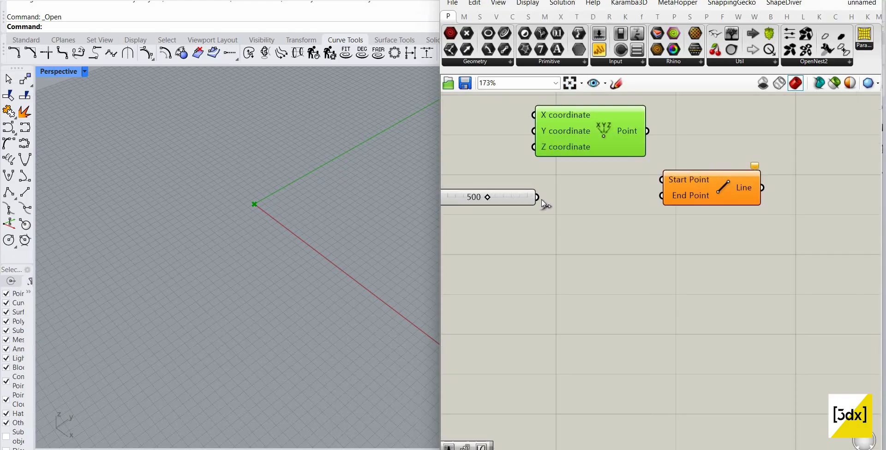
- Wire the slider into the point's X coordinate and the resulting point into the line's End Point
left_click_drag(513, 138, 531, 118)
left_click_drag(600, 132, 668, 197)
left_click_drag(684, 192, 728, 210)
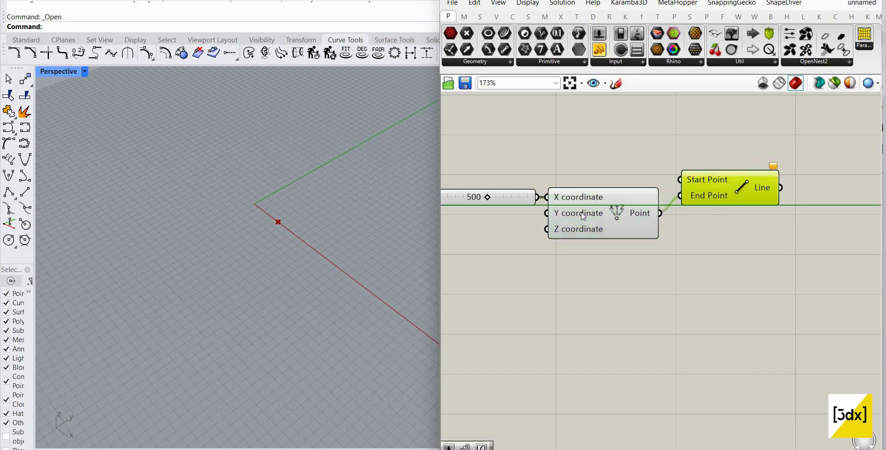
- Duplicate the Construct Point above the original, disconnect the copy's X coordinate, and wire its point into the line's Start Point
left_click(608, 223)
key("ctrl+v")
left_click_drag(571, 204, 563, 110)
left_click_drag(547, 114, 538, 170, "ctrl")
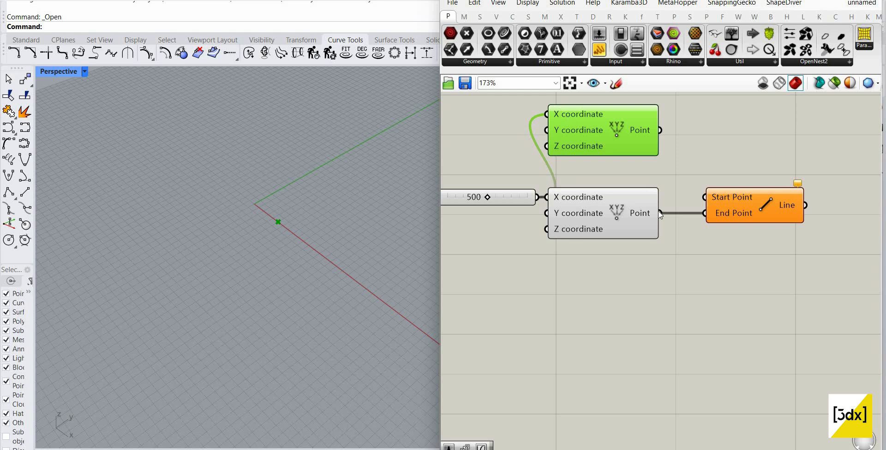
right_click(559, 114)
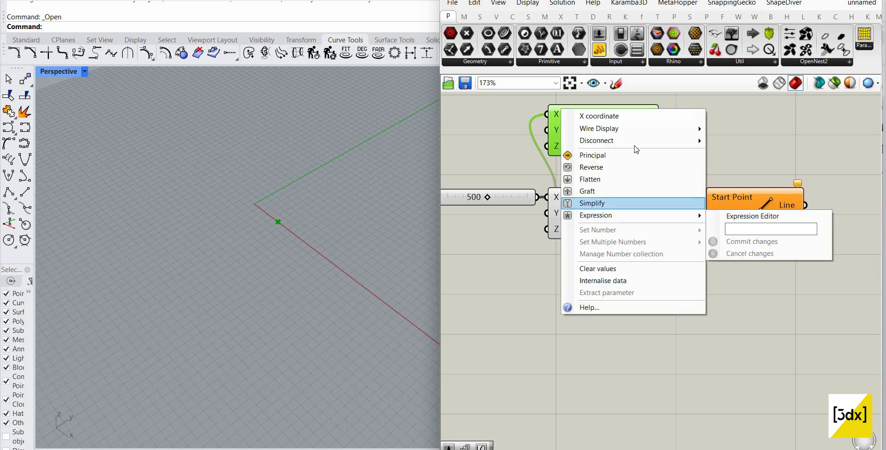
mouse_move(692, 141)
left_click(747, 140)
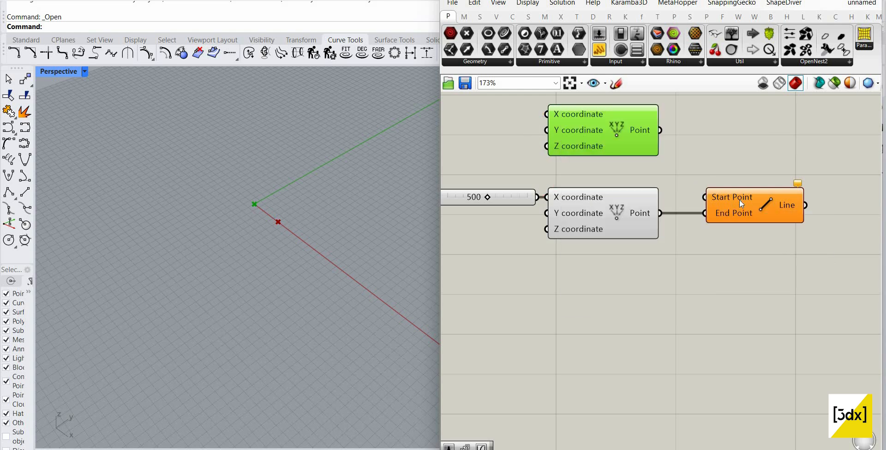
left_click_drag(660, 130, 758, 194)
- Raise the maximum of the number slider that drives the end point's X coordinate
right_click_drag(488, 195, 586, 201)
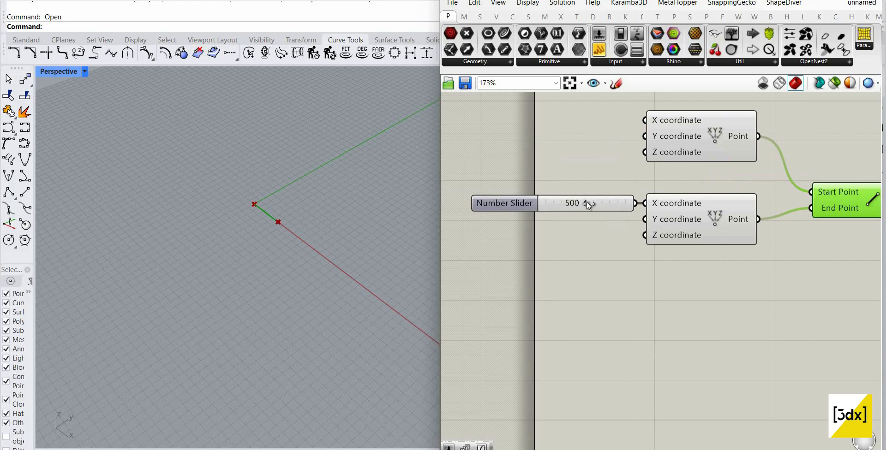
scroll(492, 204, "up", 2)
double_click(493, 204)
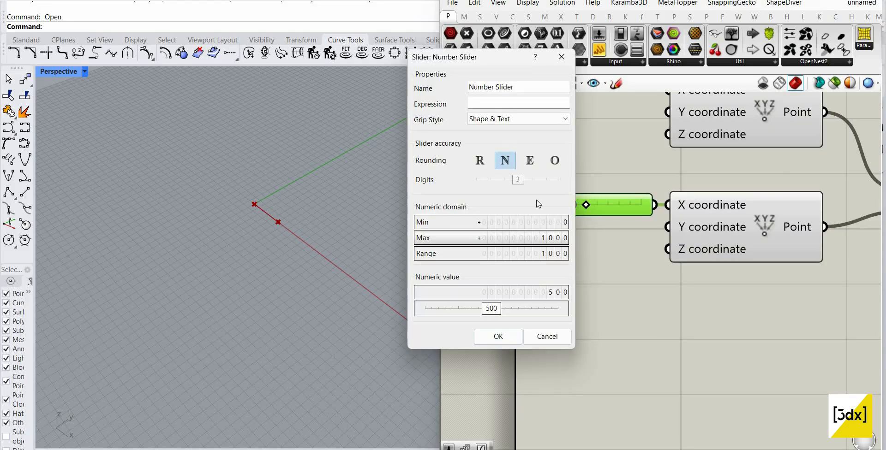
left_click_drag(543, 238, 509, 332)
left_click(497, 336)
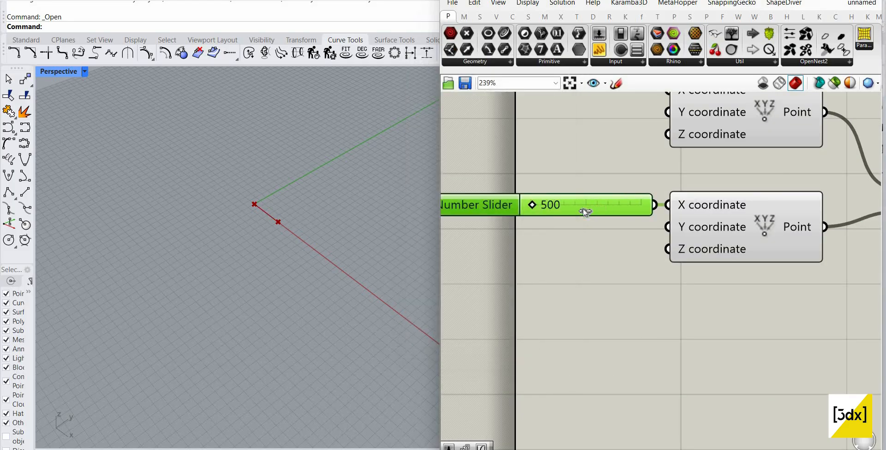
- Set the end point's X coordinate slider to 4981
left_click_drag(532, 204, 593, 205)
left_click_drag(536, 205, 545, 205)
scroll(257, 253, "down", 10)
scroll(314, 295, "up", 7)
right_click_drag(313, 295, 346, 295)
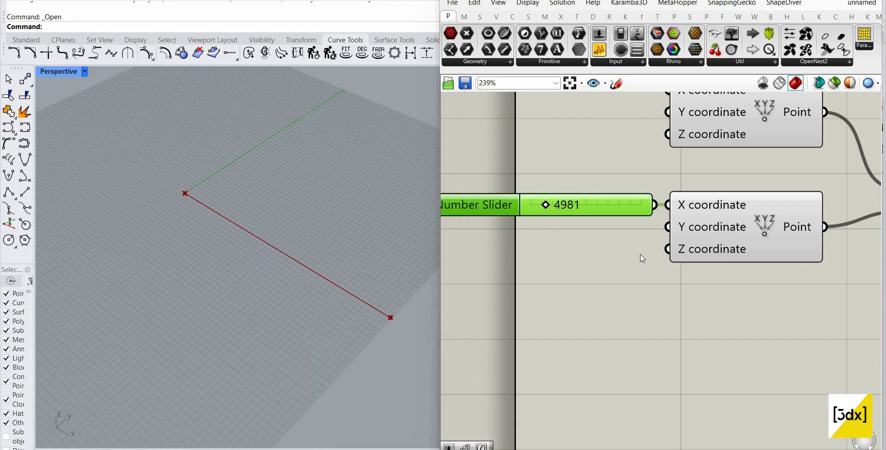
- Add a Divide Curve component after the line and wire the line into its Curve input
scroll(310, 291, "down", 9)
scroll(746, 271, "down", 5)
right_click_drag(591, 208, 318, 173)
scroll(668, 207, "up", 3)
left_click(531, 202)
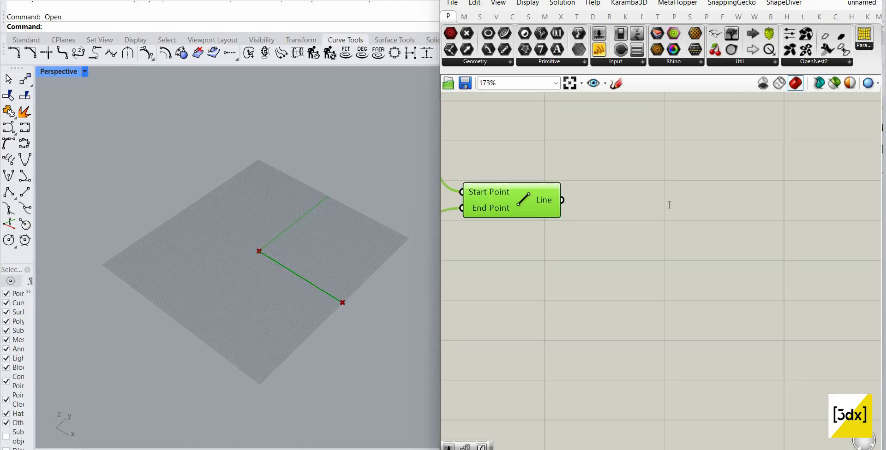
double_click(668, 204)
type("divi")
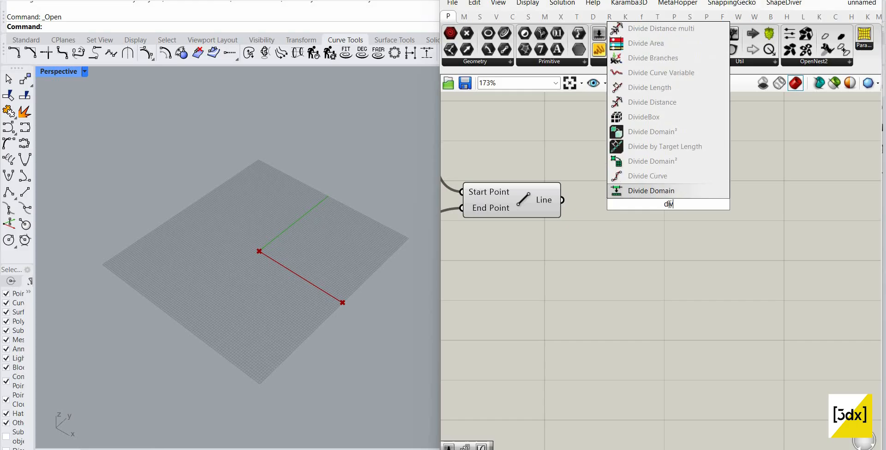
type("de")
left_click(663, 177)
scroll(595, 203, "up", 2)
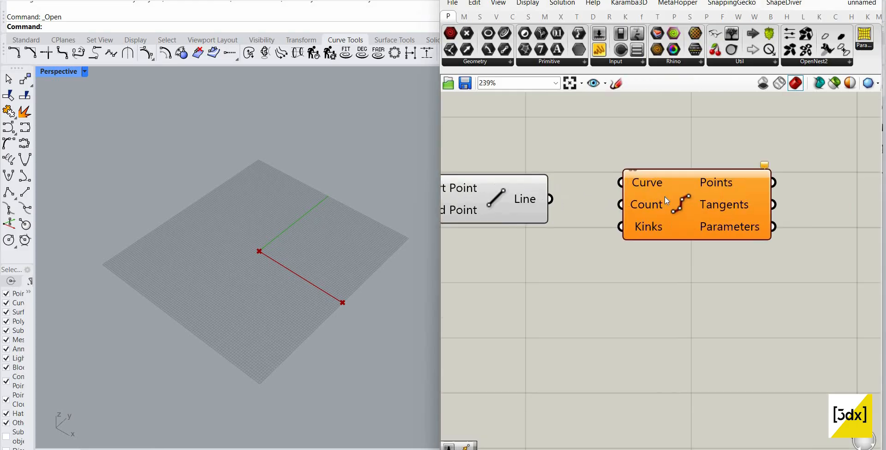
left_click_drag(550, 199, 621, 183)
left_click_drag(691, 214, 725, 224)
scroll(690, 214, "down", 3)
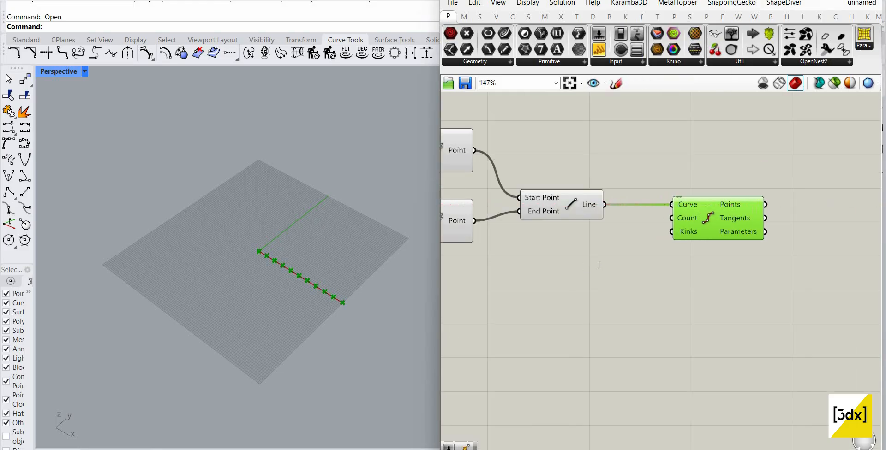
double_click(582, 266)
left_click(695, 291)
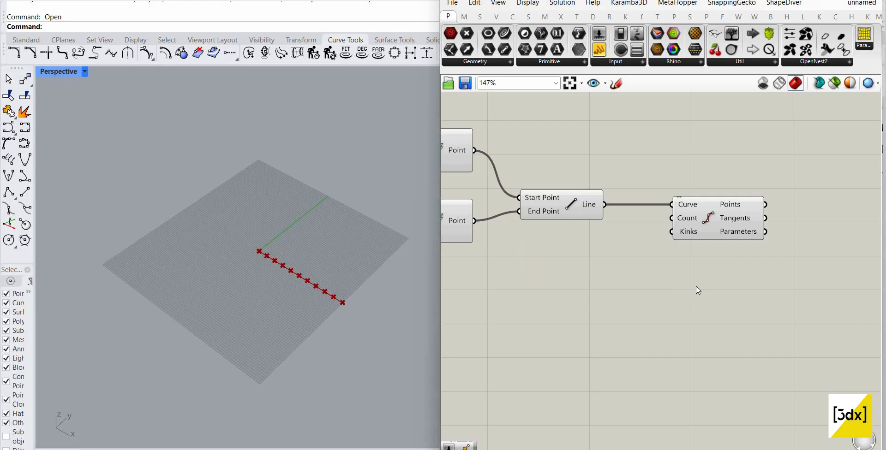
double_click(698, 289)
type("ran")
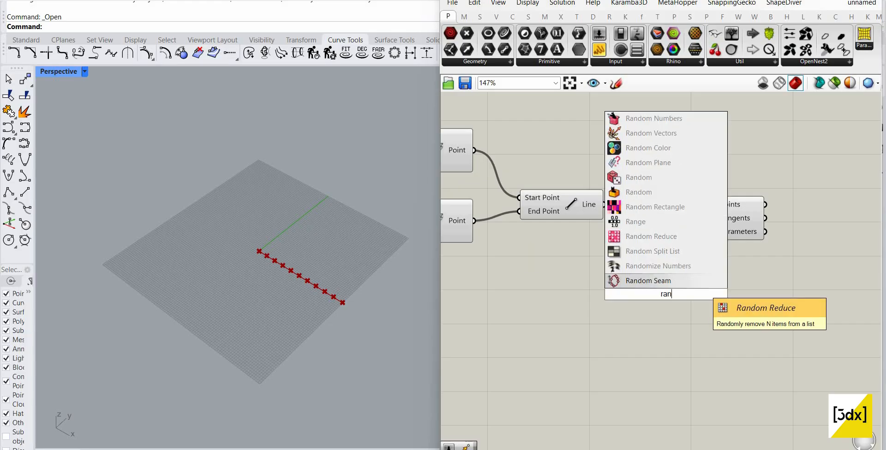
type("dom")
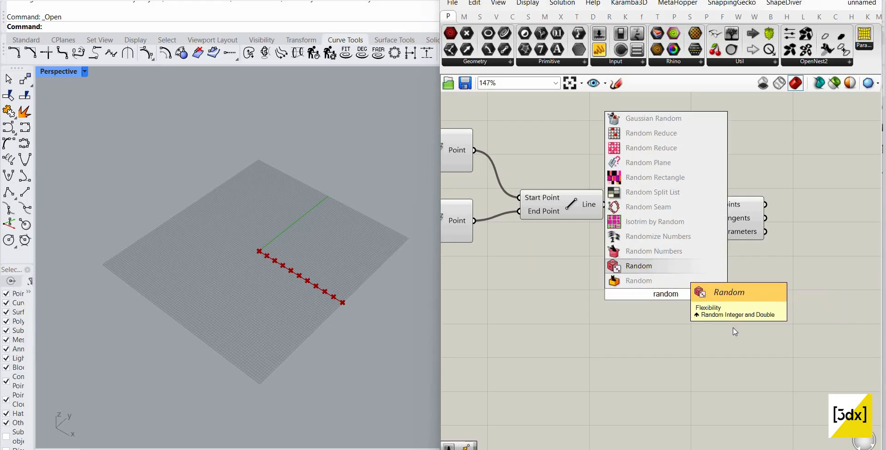
key("Return")
key("Delete")
- Add the Random component with range, number and seed inputs below Divide Curve
double_click(703, 287)
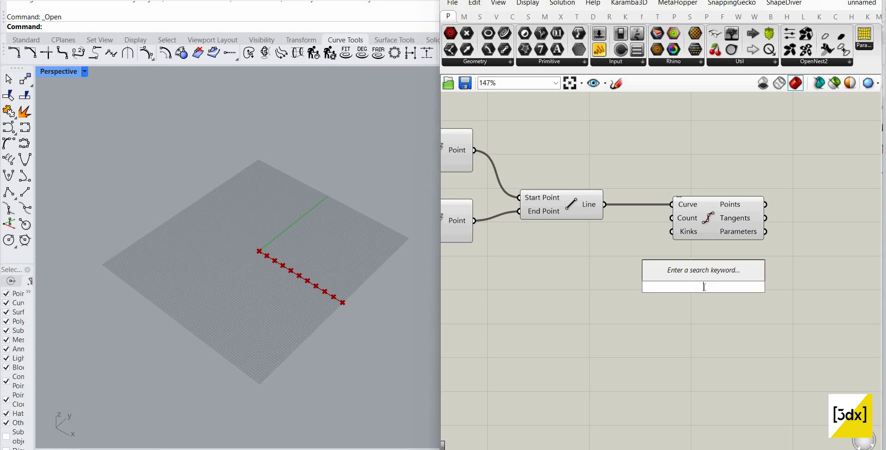
type("rand")
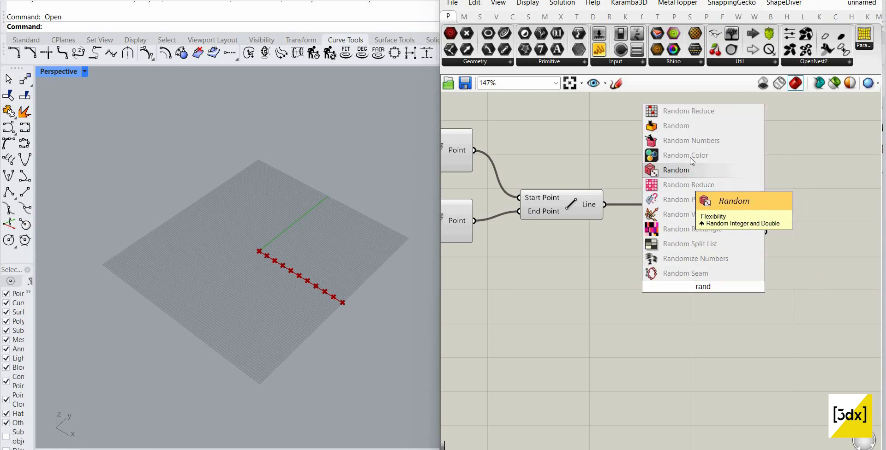
key("Return")
scroll(668, 281, "up", 1)
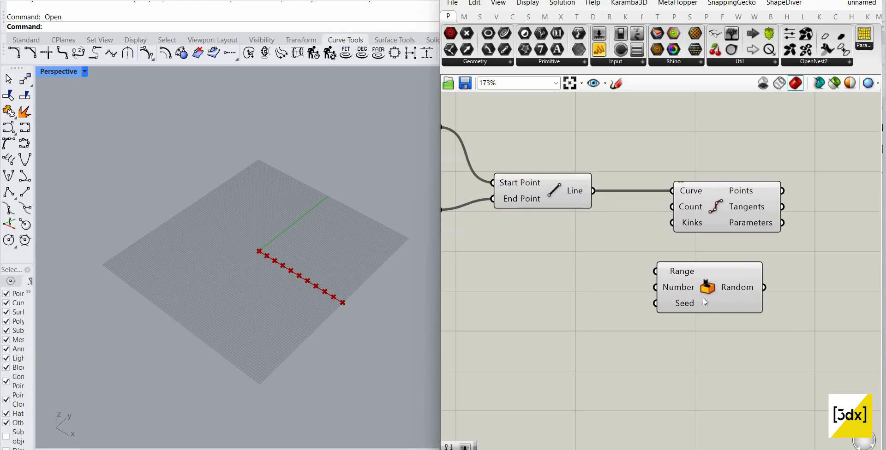
- Add a number slider of 10 and wire it to Divide Curve's Count and Random's Number input
double_click(492, 253)
type("10")
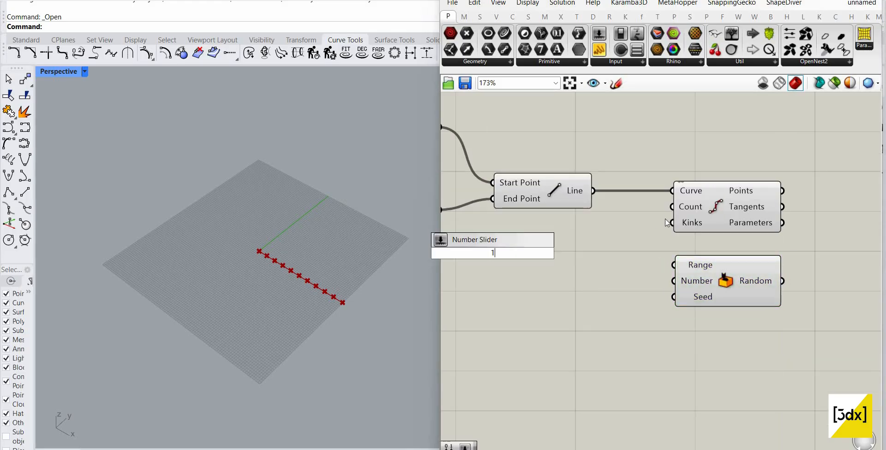
key("Return")
left_click_drag(575, 253, 674, 281)
- Add a Move component after Divide Curve and wire the division points into its Geometry input
scroll(655, 298, "down", 3)
left_click(697, 292)
scroll(696, 292, "up", 3)
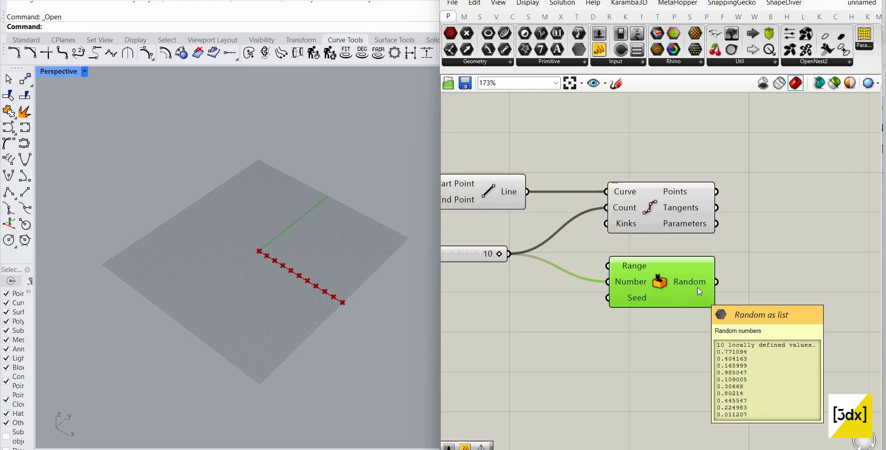
double_click(771, 285)
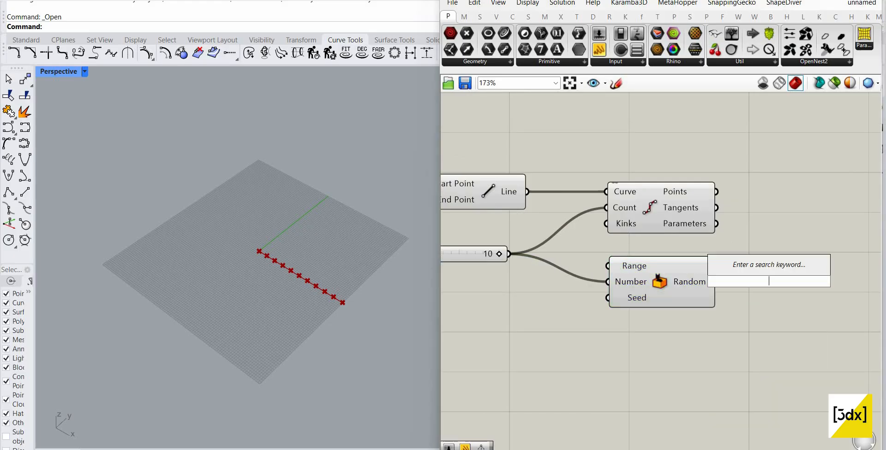
type("move")
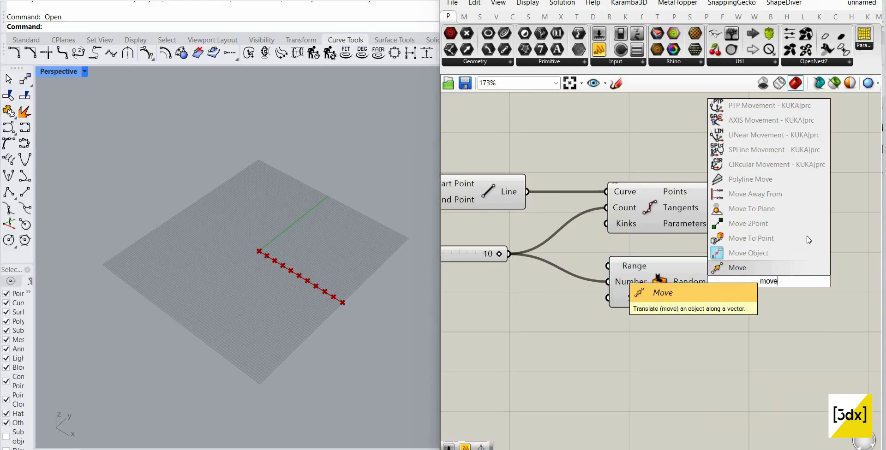
key("Return")
left_click_drag(770, 279, 838, 215)
left_click_drag(716, 192, 775, 191)
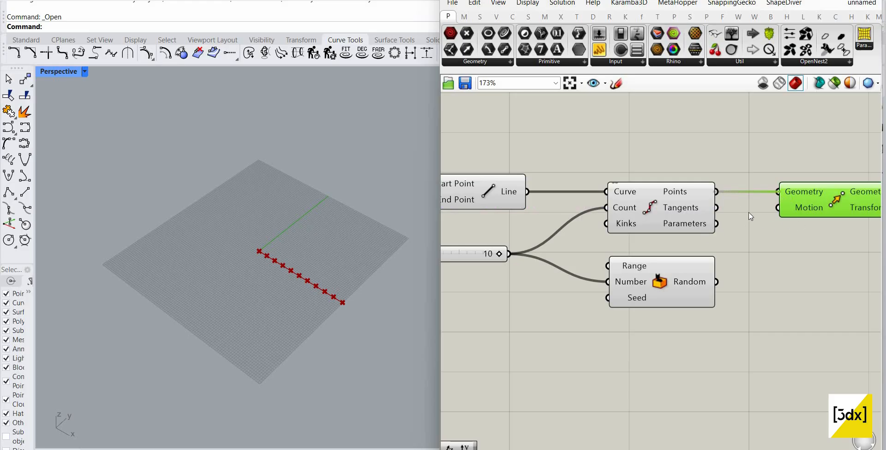
scroll(771, 216, "down", 1)
right_click_drag(800, 220, 713, 232)
left_click_drag(738, 224, 763, 224)
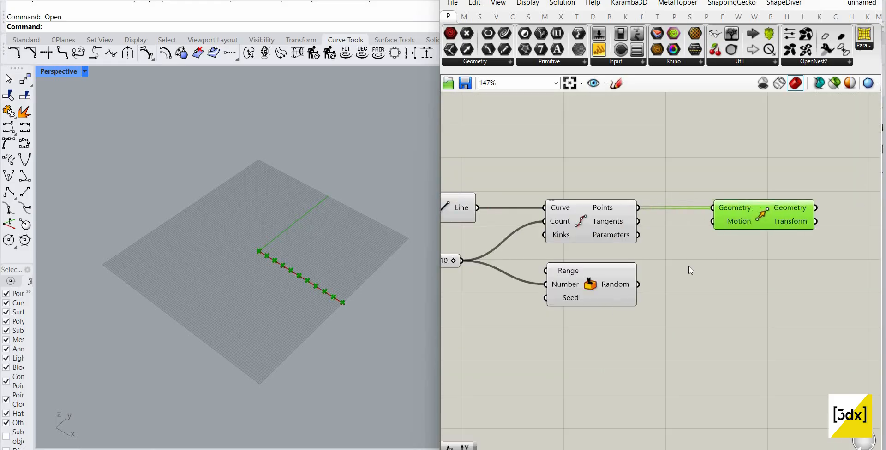
left_click_drag(637, 265, 636, 284)
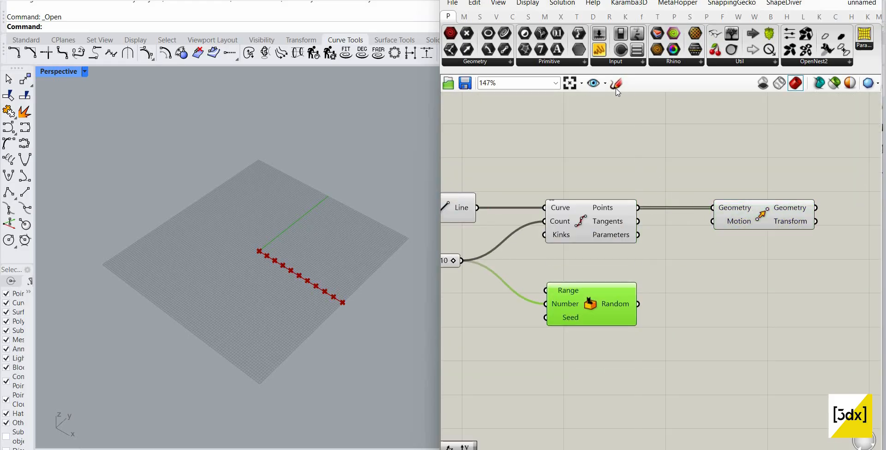
scroll(623, 176, "down", 2)
right_click_drag(624, 172, 647, 277)
left_click_drag(589, 186, 679, 192)
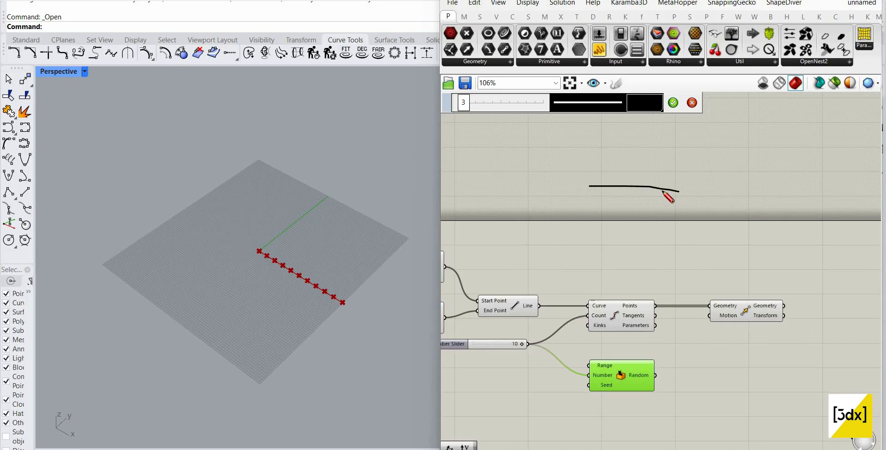
left_click_drag(586, 249, 691, 256)
left_click_drag(691, 198, 704, 204)
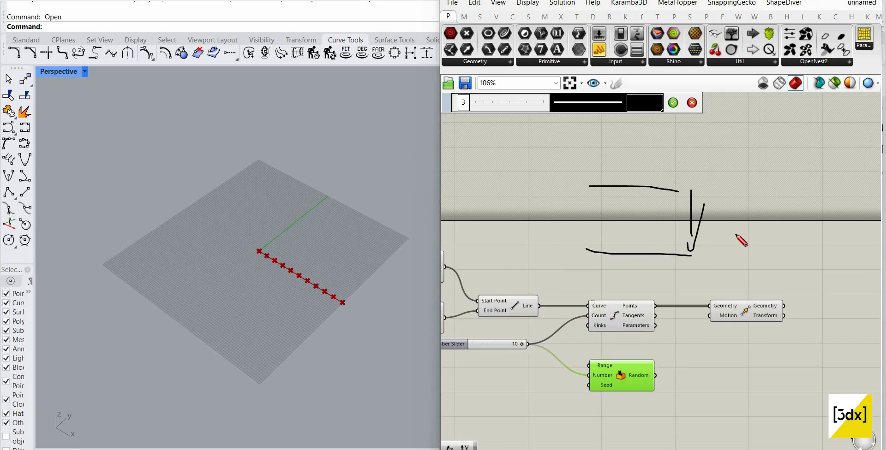
left_click_drag(602, 251, 738, 239)
left_click(691, 106)
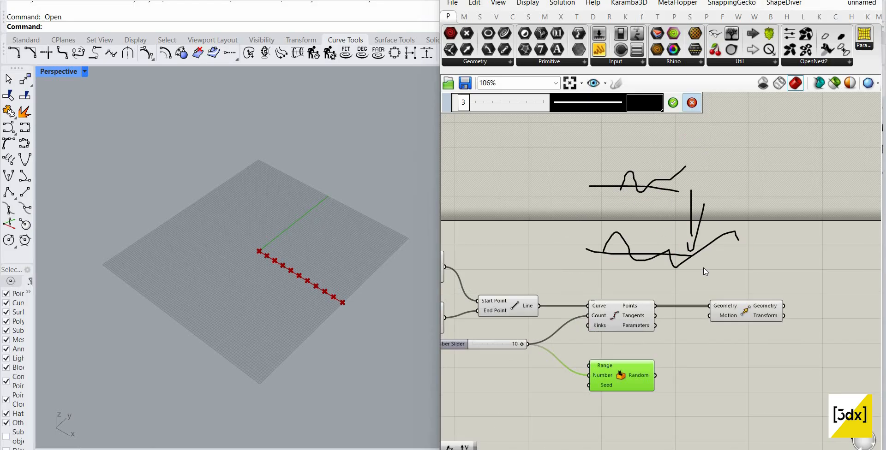
- Add a Unit Y vector component beside the Random component
scroll(717, 336, "down", 3)
scroll(692, 336, "up", 2)
right_click_drag(692, 336, 626, 308)
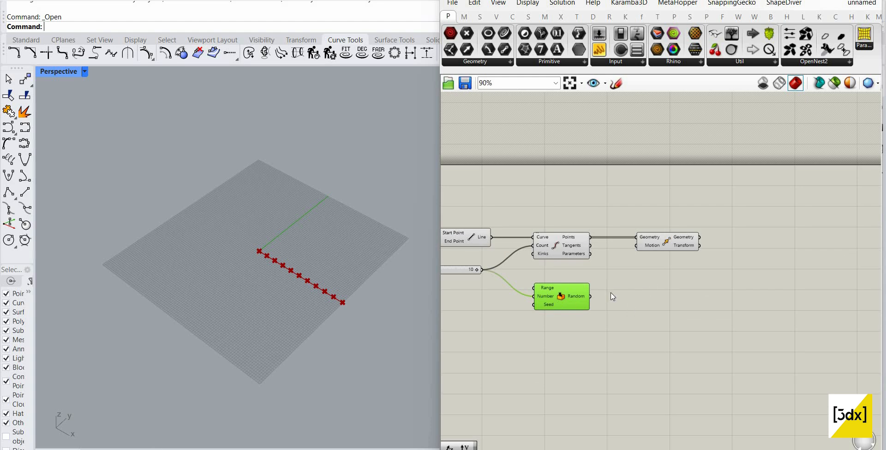
scroll(612, 297, "up", 2)
double_click(640, 300)
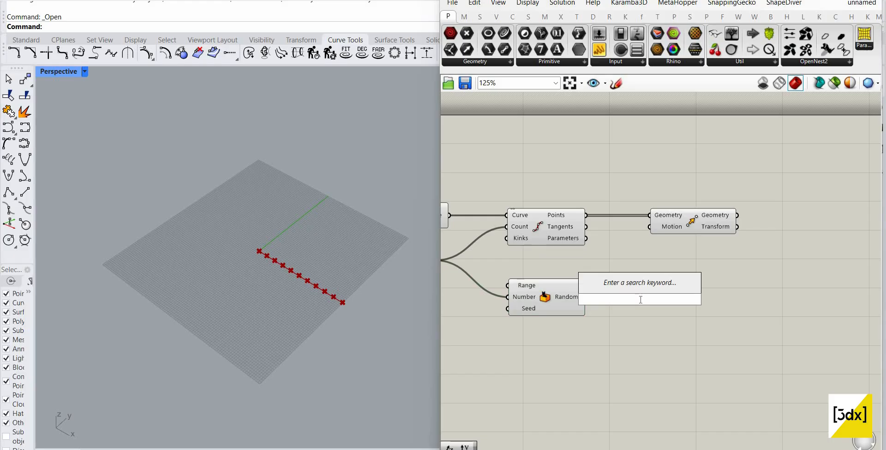
type("i")
key("BackSpace")
type("u")
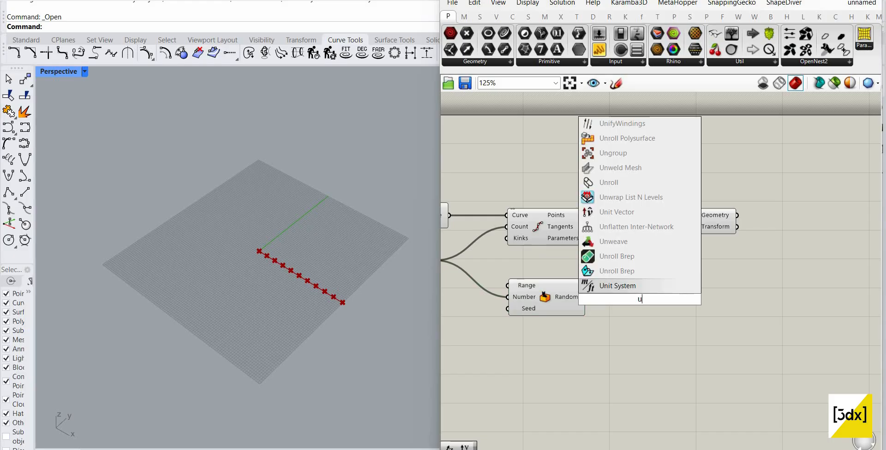
type("nit")
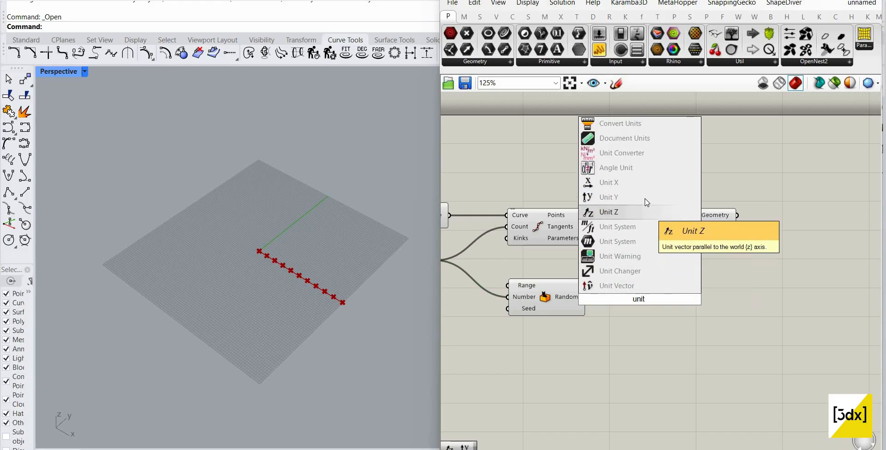
key("Return")
scroll(651, 302, "up", 2)
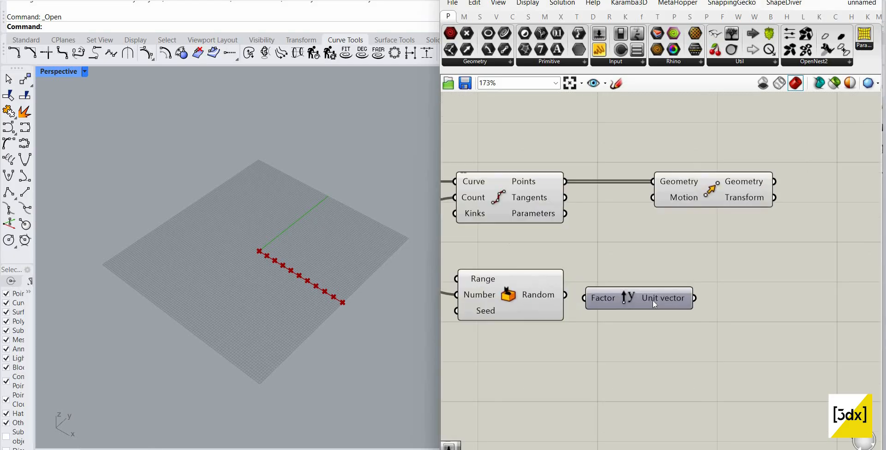
- Wire Random's output into Unit Y's Factor input and the unit vector into Move's Motion input
left_click_drag(625, 300, 633, 297)
scroll(660, 293, "down", 1)
right_click_drag(661, 292, 688, 286)
scroll(691, 295, "down", 1)
scroll(695, 291, "up", 1)
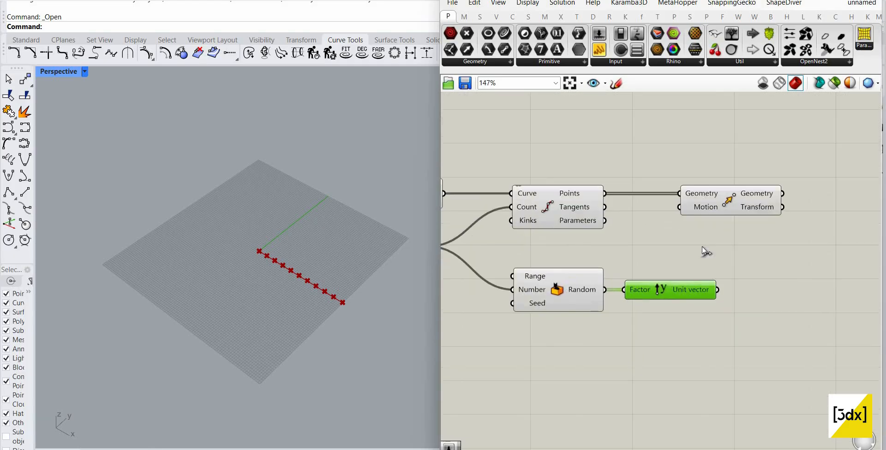
left_click_drag(723, 289, 681, 208)
left_click(744, 209)
- Add a panel containing "200 to 400" and wire it into Random's Range input
scroll(744, 209, "down", 1)
right_click_drag(468, 274, 556, 259)
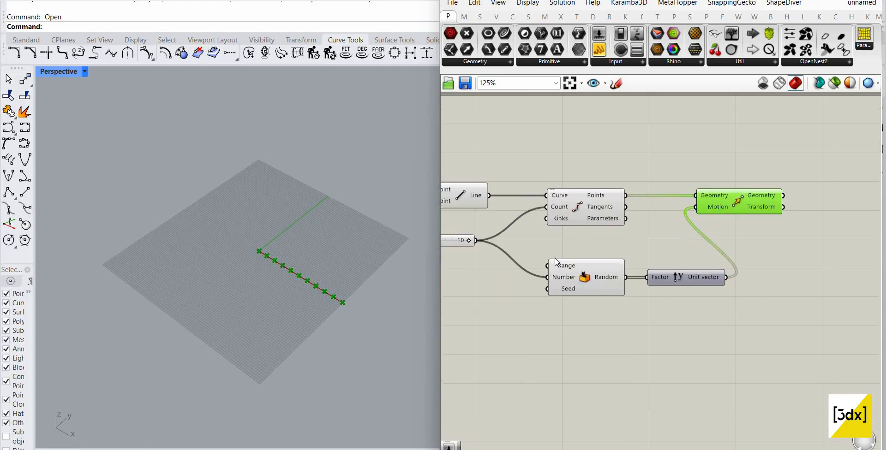
scroll(556, 258, "up", 1)
double_click(580, 253)
type("//")
key("Return")
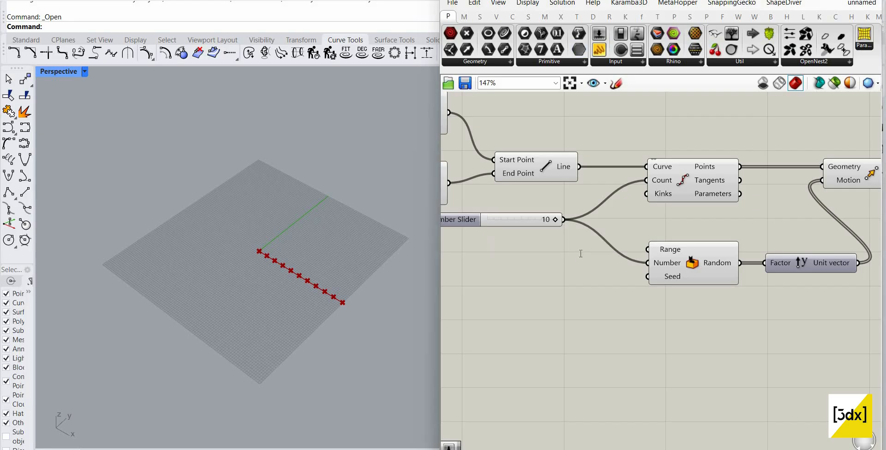
double_click(599, 249)
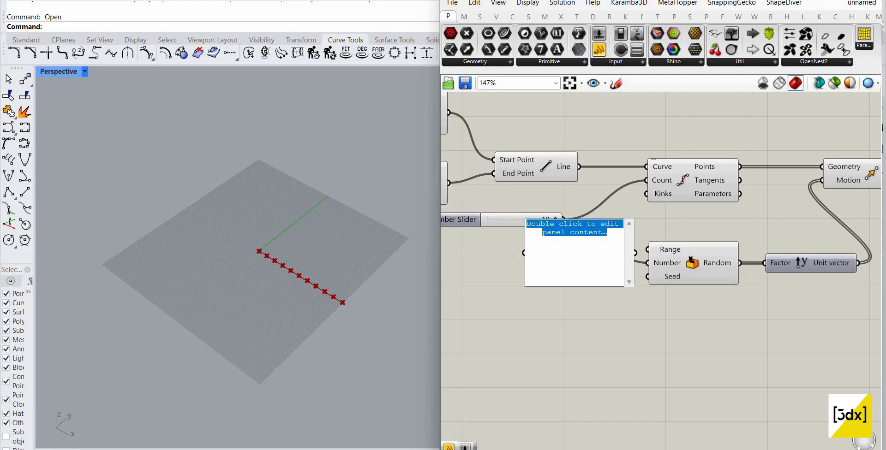
type("200 to 400")
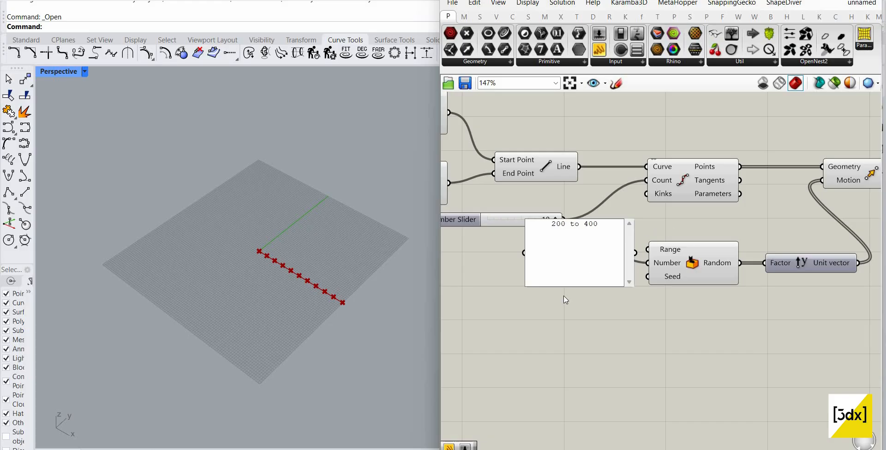
left_click(566, 300)
mouse_move(607, 271)
left_mouse_down()
mouse_move(583, 284)
mouse_move(616, 270)
mouse_move(607, 269)
left_mouse_up()
scroll(298, 243, "up", 3)
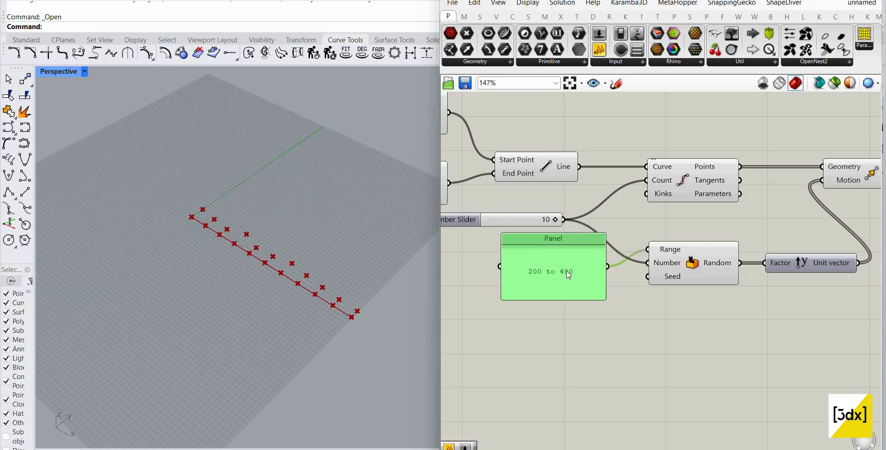
- Shrink the range panel and set its content to "200 to 800"
scroll(566, 251, "down", 1)
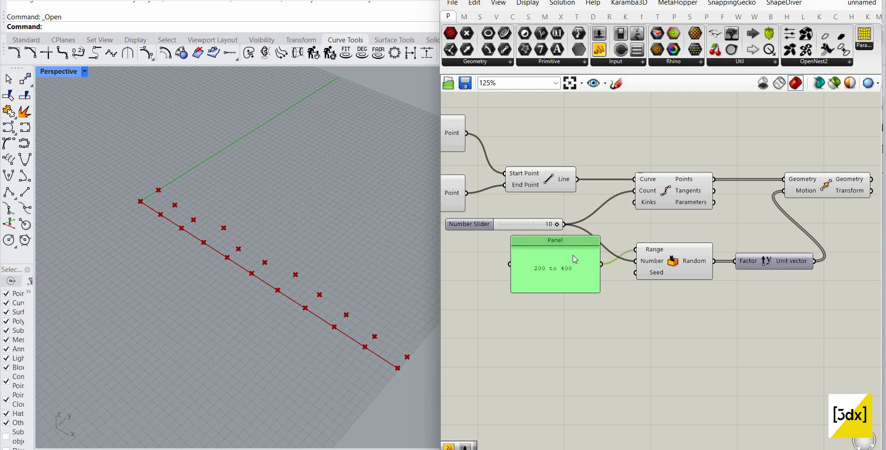
left_click_drag(599, 292, 568, 257)
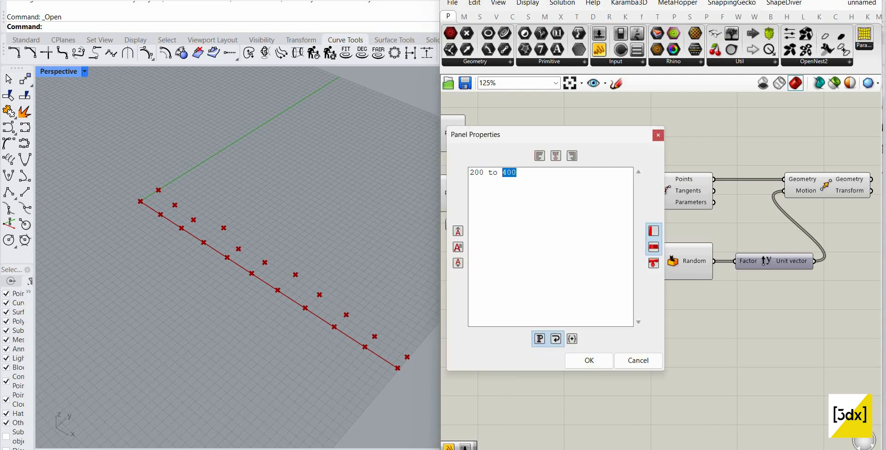
left_click(594, 359)
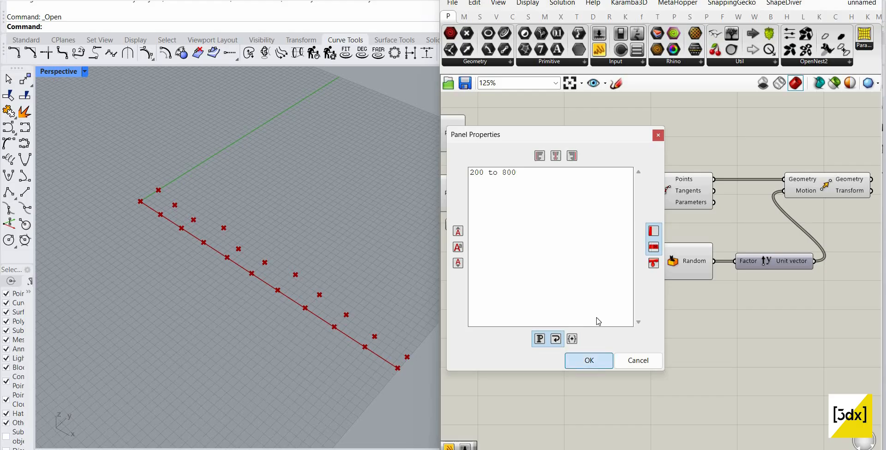
left_click(500, 341)
scroll(500, 338, "down", 4)
scroll(500, 338, "up", 4)
- Add an Interpolate curve component and wire Move's Geometry output into its Vertices input
double_click(500, 339)
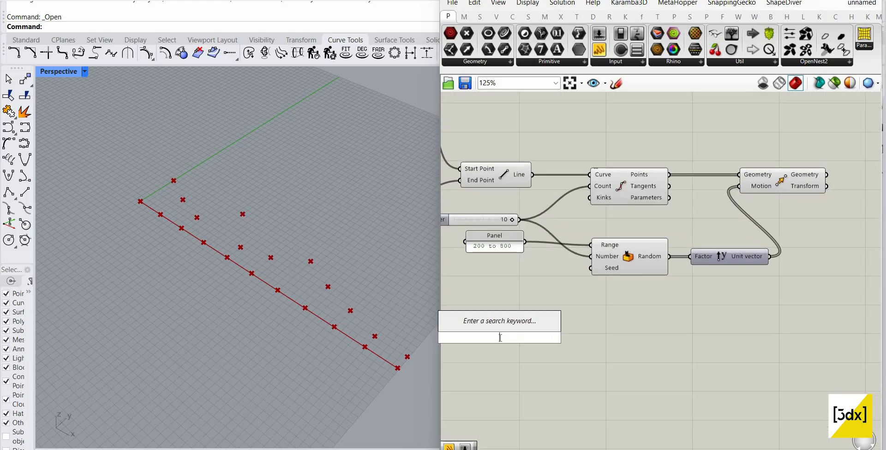
scroll(792, 262, "down", 2)
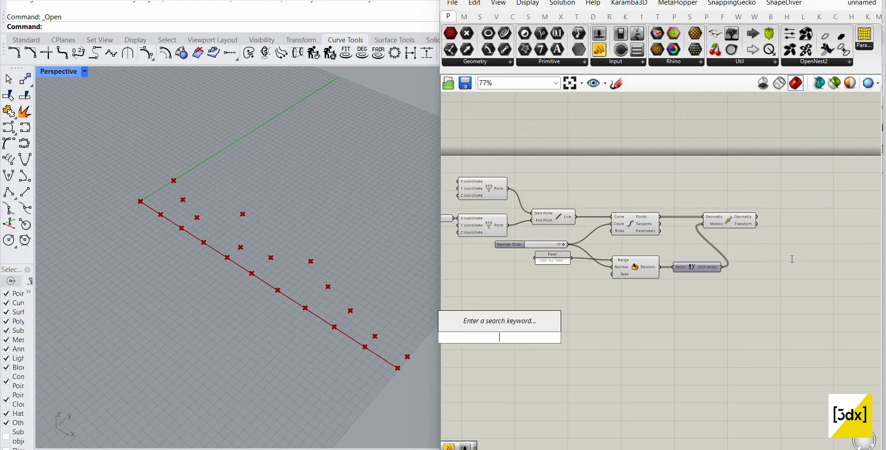
double_click(793, 263)
type("inter")
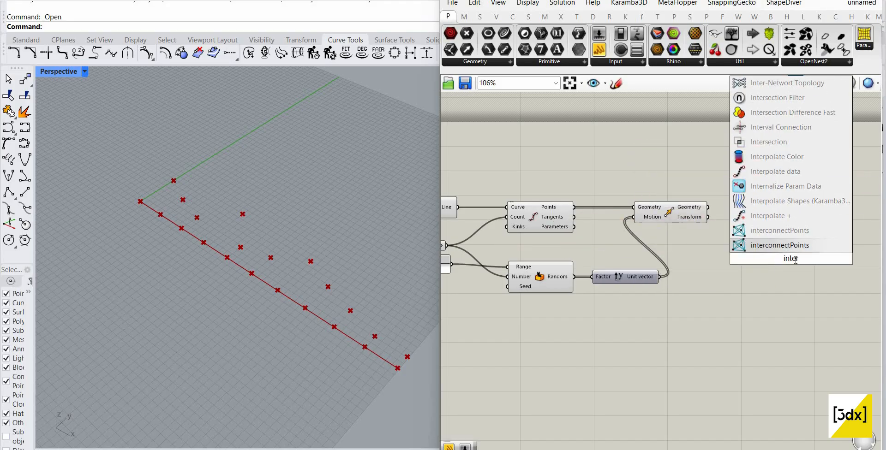
type("polate")
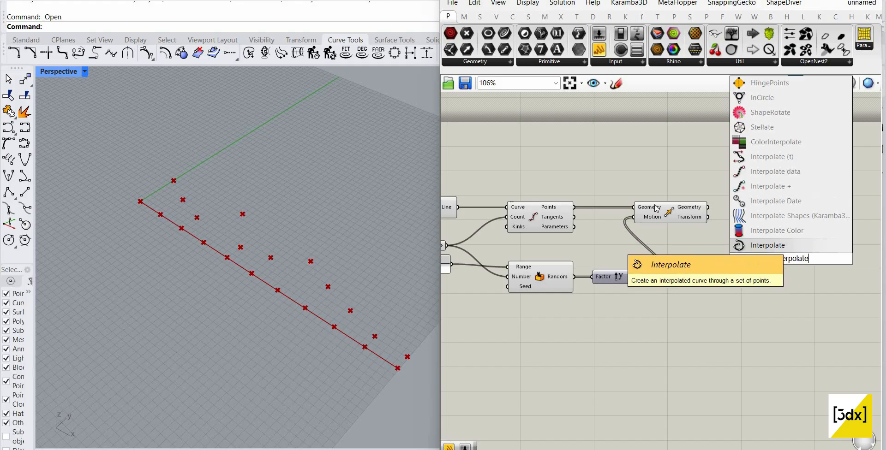
key("Return")
left_click_drag(708, 208, 804, 232)
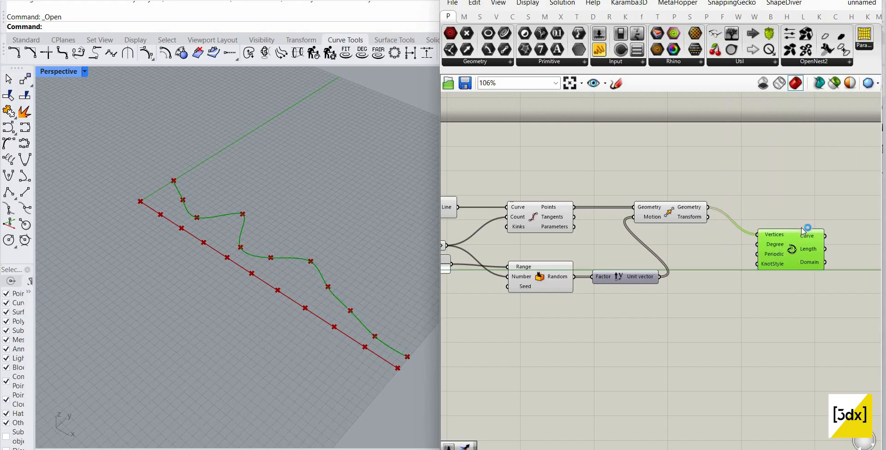
scroll(718, 240, "down", 3)
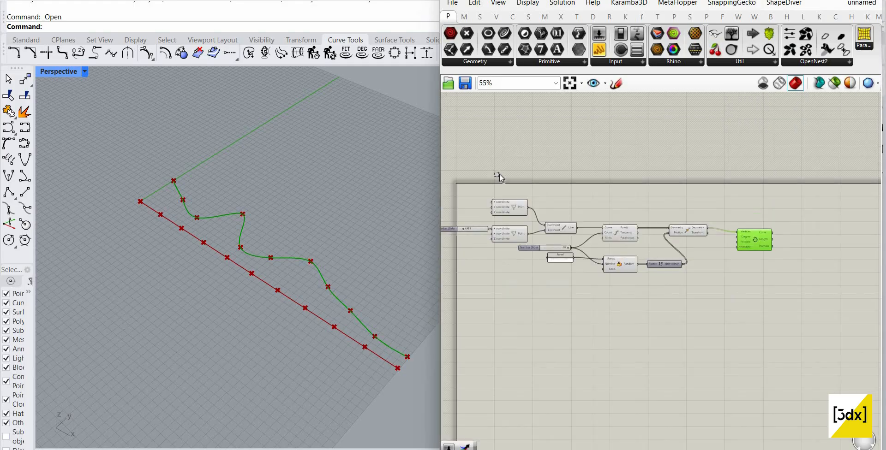
scroll(655, 261, "up", 3)
left_click_drag(735, 297, 498, 173)
left_click(563, 241)
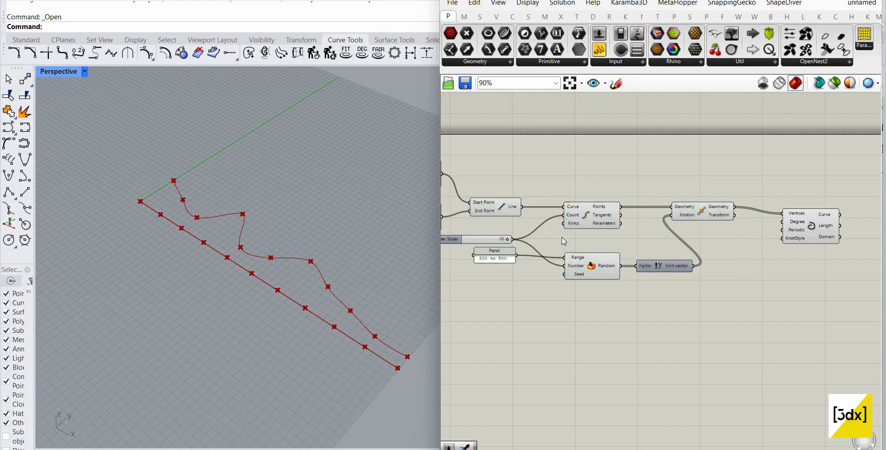
- Add a number slider of 50 wired to Random's Seed input and set the seed to 44
scroll(503, 294, "up", 3)
double_click(503, 294)
type("50")
key("Return")
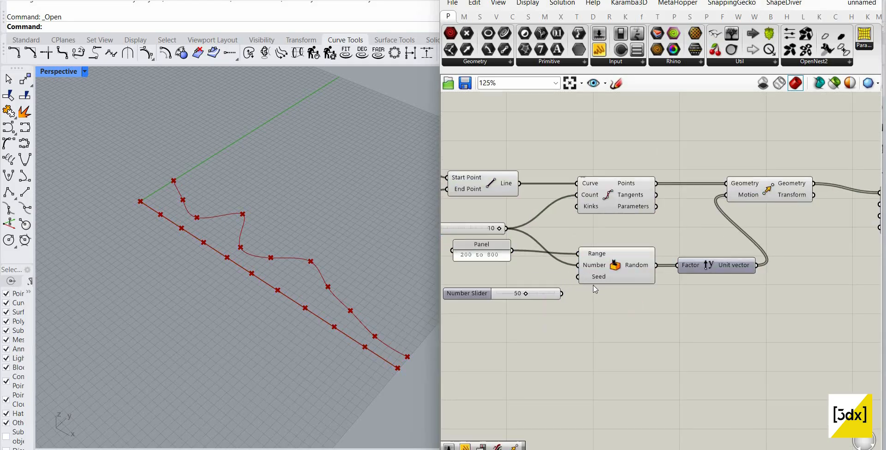
left_click_drag(561, 294, 581, 294)
scroll(571, 295, "up", 3)
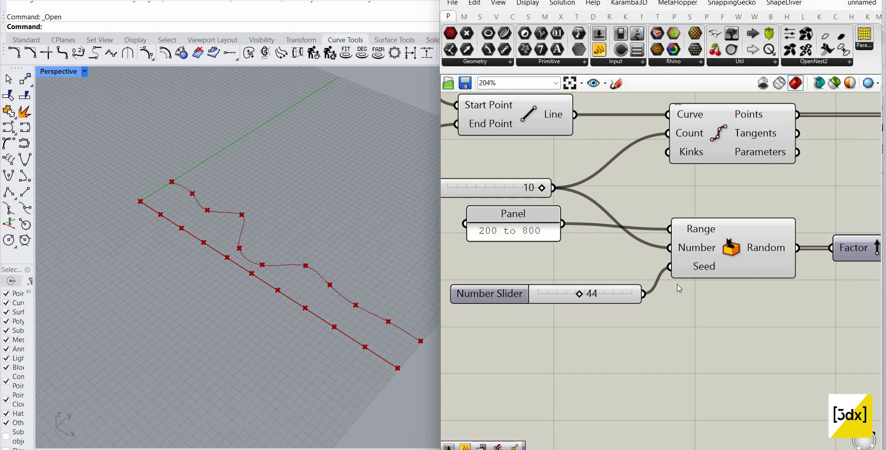
- Inspect the list of values output by the Random component
scroll(646, 284, "down", 3)
scroll(613, 281, "up", 2)
mouse_move(616, 280)
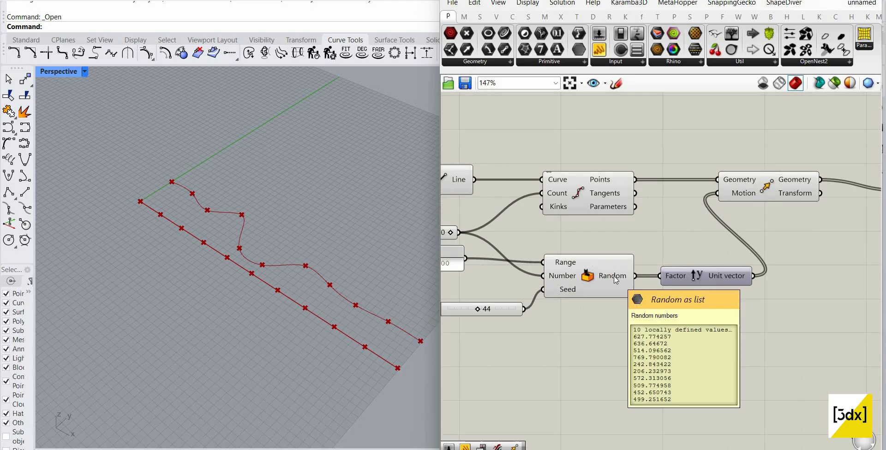
scroll(597, 290, "down", 3)
scroll(699, 315, "up", 2)
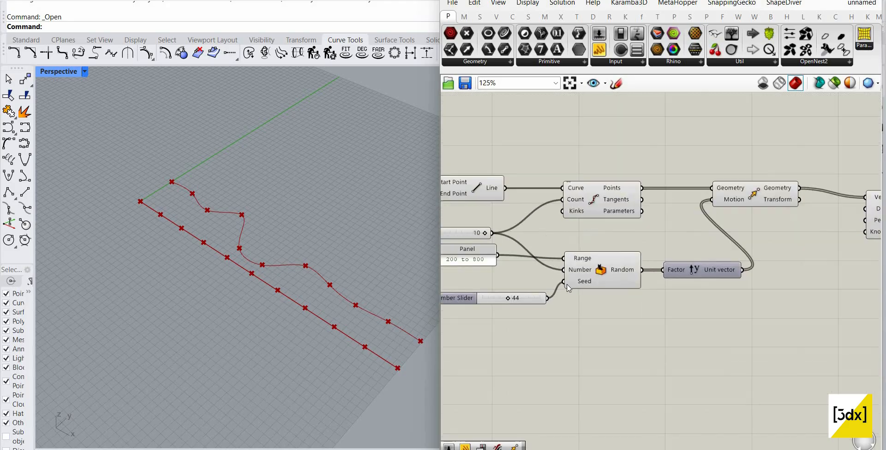
- Turn off the preview of all components except the Interpolate component
scroll(591, 283, "down", 3)
left_click_drag(700, 312, 442, 190)
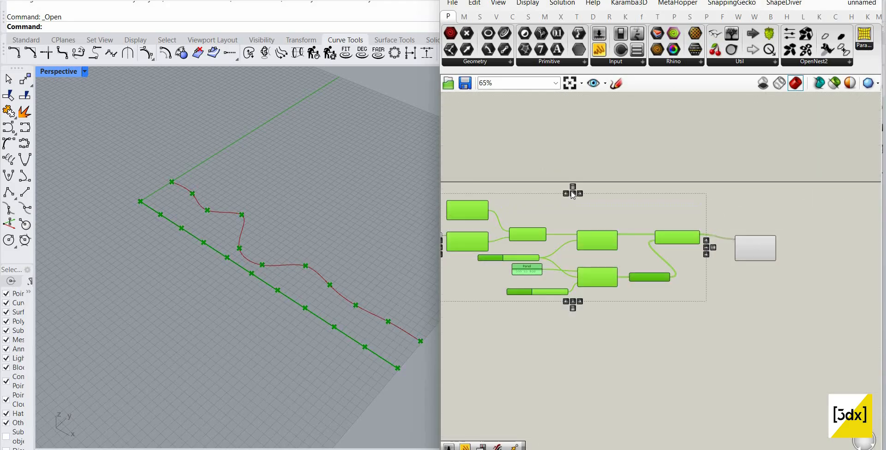
right_click(541, 169)
left_click(561, 188)
left_click(784, 258)
scroll(765, 254, "up", 2)
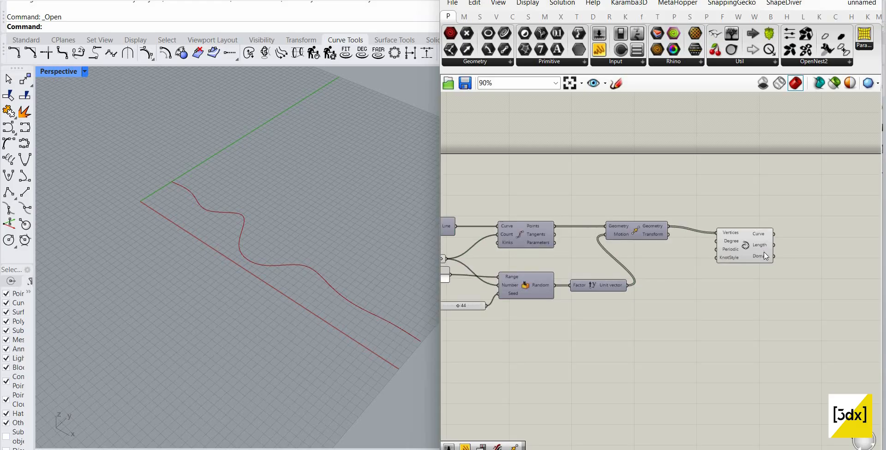
- Align the Interpolate component with the Move component and add a Loft component beside it
left_click_drag(765, 254, 764, 248)
scroll(803, 250, "down", 2)
scroll(804, 248, "up", 2)
double_click(804, 248)
type("loft")
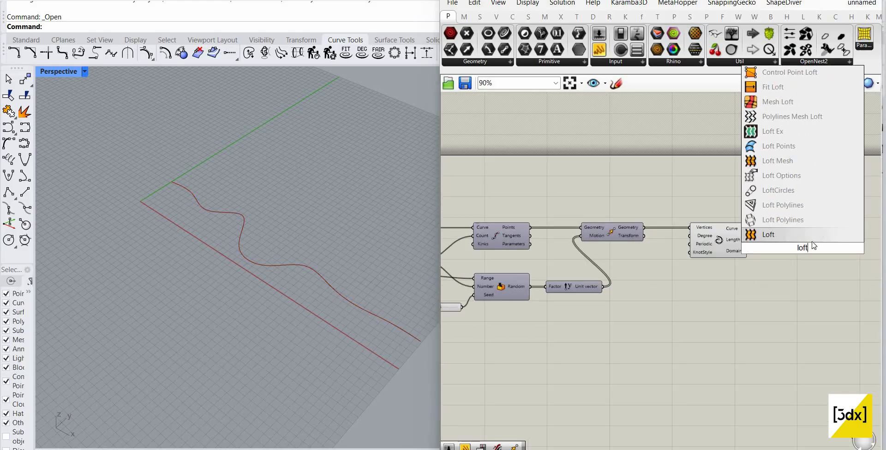
key("Return")
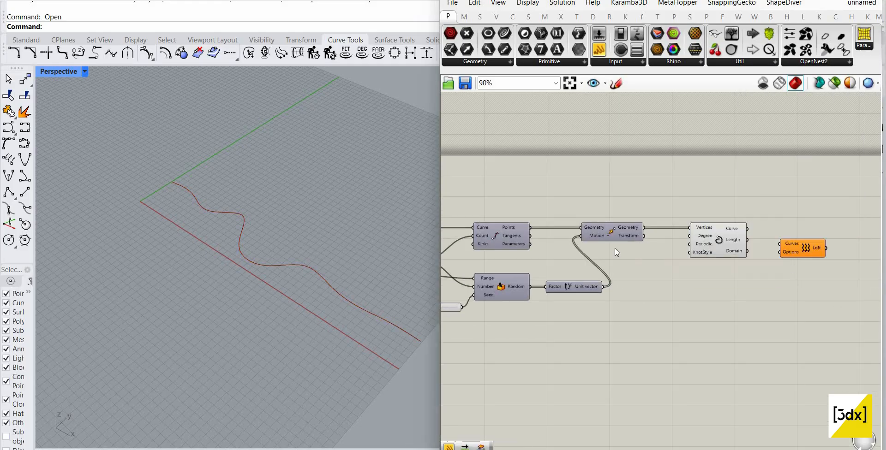
- Add a second Move component above the chain with Line's output wired into its Geometry input
scroll(659, 228, "down", 2)
scroll(699, 180, "up", 4)
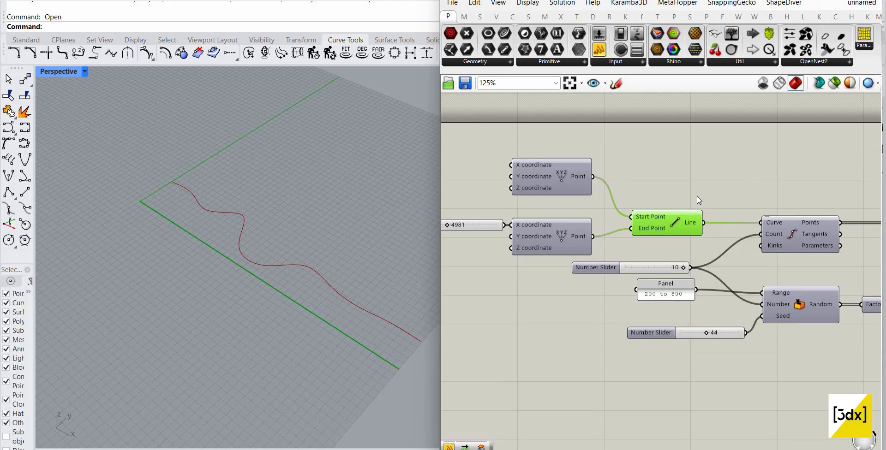
right_click_drag(762, 185, 697, 196)
double_click(696, 196)
type("move")
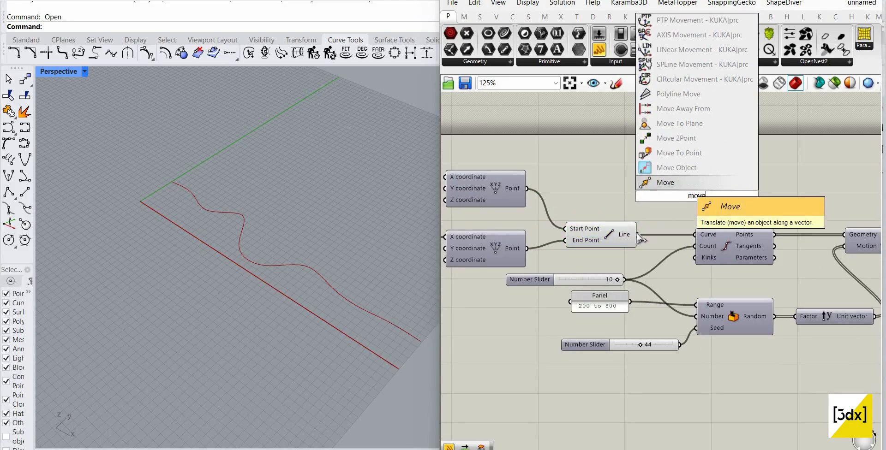
key("Return")
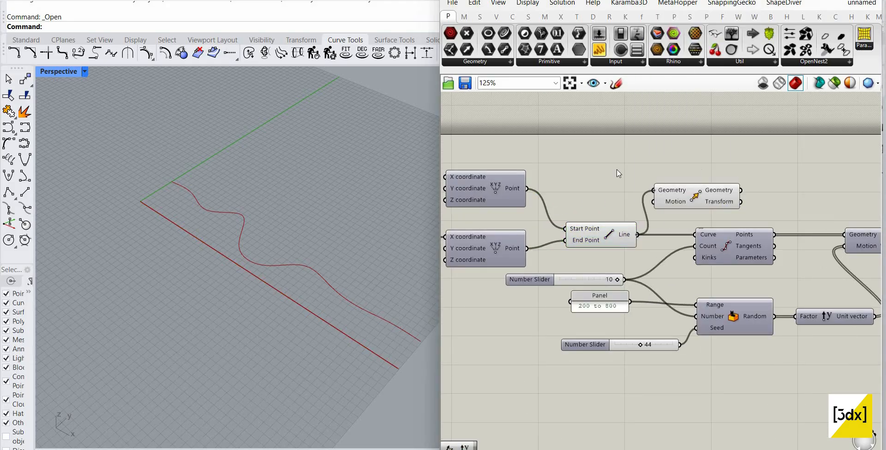
left_click_drag(697, 196, 786, 157)
- Add a Unit Z component and wire its Unit vector output into the new Move's Motion input
double_click(616, 172)
type("un")
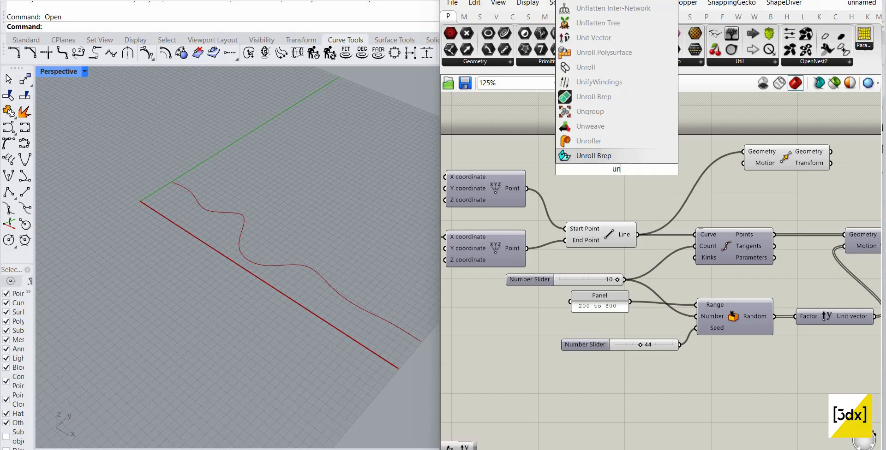
type("it z")
key("Return")
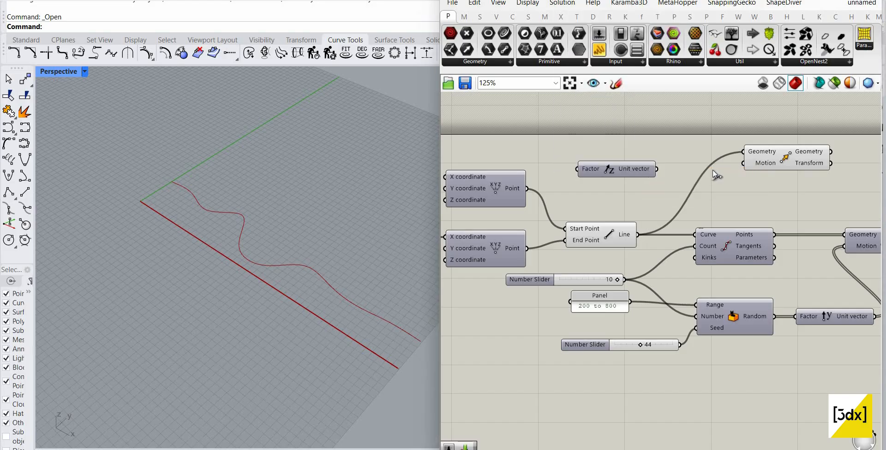
left_click_drag(656, 169, 743, 163)
left_click_drag(599, 174, 599, 169)
- Add a number slider of 5000 and wire it into Unit Z's Factor input
scroll(683, 170, "down", 4)
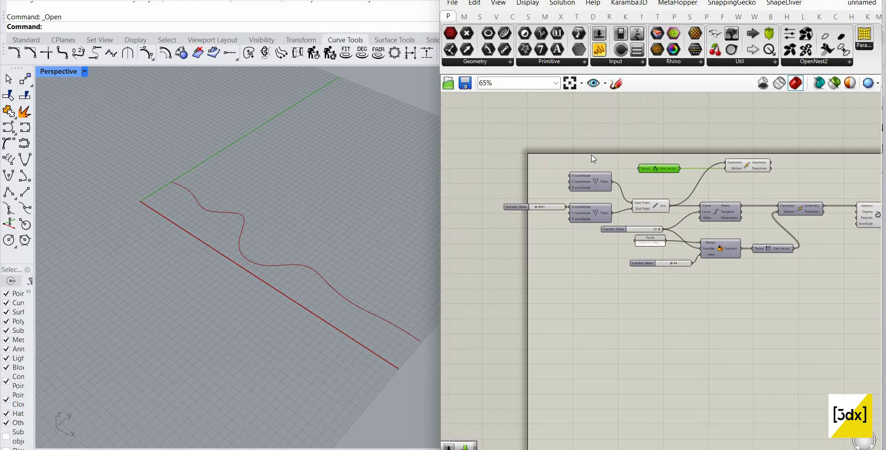
scroll(591, 159, "up", 3)
double_click(561, 153)
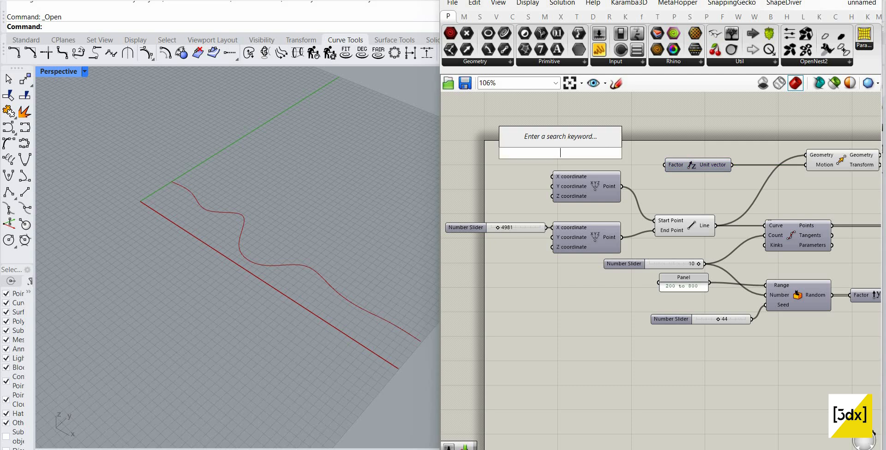
type("500")
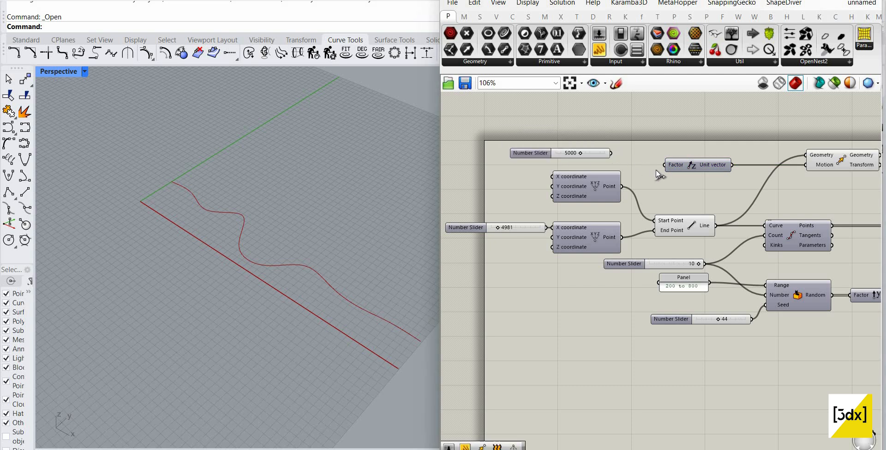
scroll(192, 242, "down", 5)
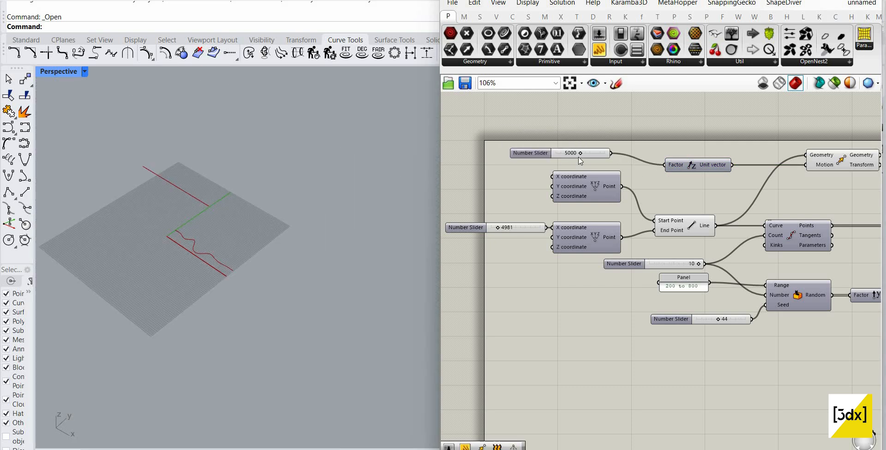
- Set Unit Z's Factor slider to 3232 and place it above the line length slider
scroll(580, 143, "up", 3)
left_click_drag(567, 148, 555, 199)
scroll(568, 259, "down", 1)
left_click_drag(506, 163, 488, 171)
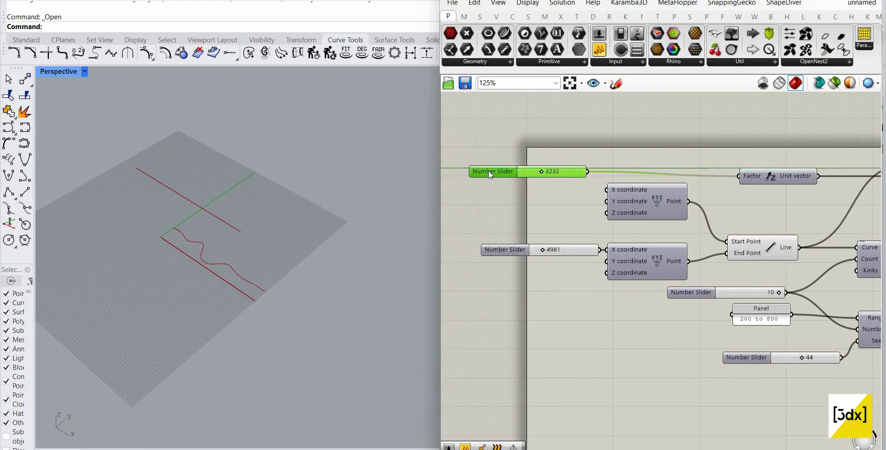
- Wire both Interpolate's Curve output and the upper Move's Geometry output into Loft's Curves input
scroll(665, 277, "down", 4)
scroll(702, 250, "up", 4)
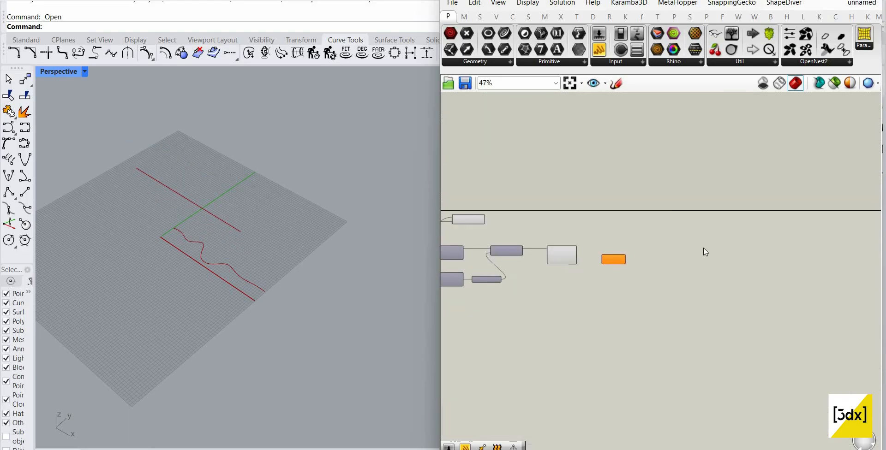
left_click_drag(752, 265, 696, 246)
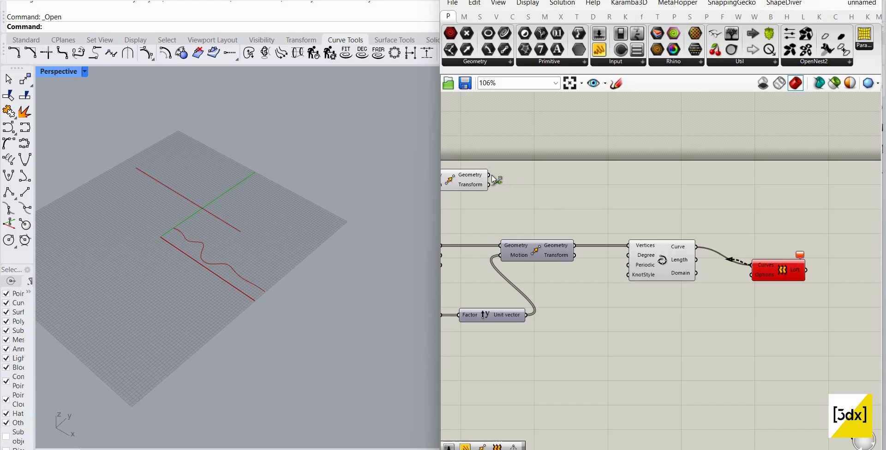
left_click_drag(492, 179, 746, 260, "shift")
scroll(781, 277, "up", 3)
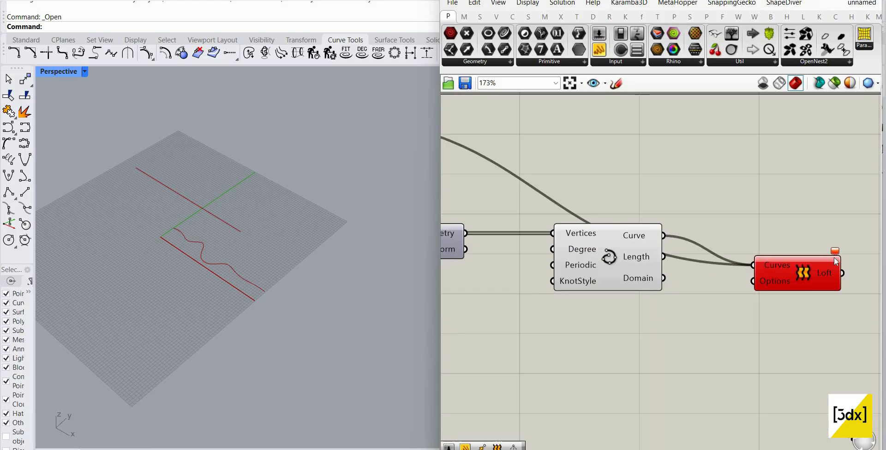
- Check Loft's error balloon and Interpolate's Curve output, shifting Loft clear of the wires
mouse_move(839, 233)
left_click_drag(803, 273, 813, 218)
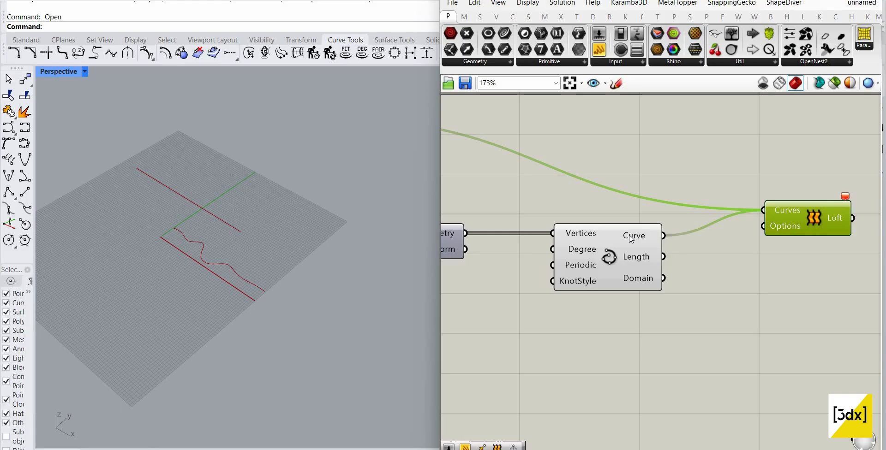
mouse_move(635, 236)
right_click_drag(779, 227, 745, 251)
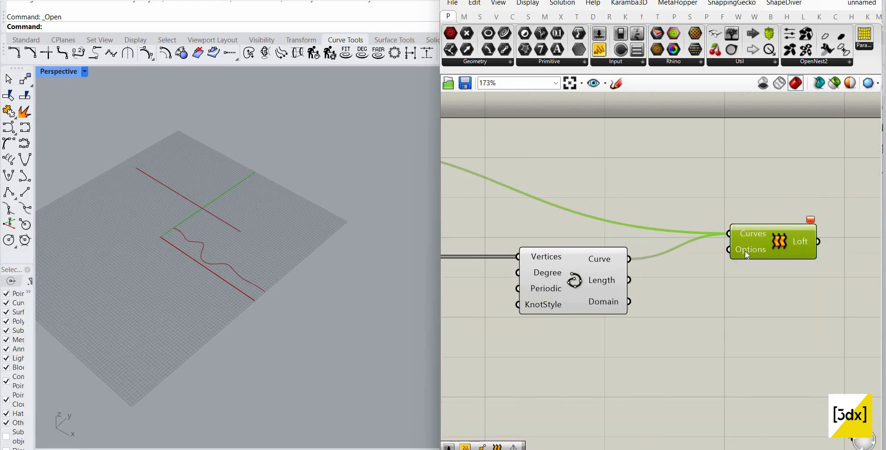
scroll(718, 278, "down", 2)
double_click(715, 277)
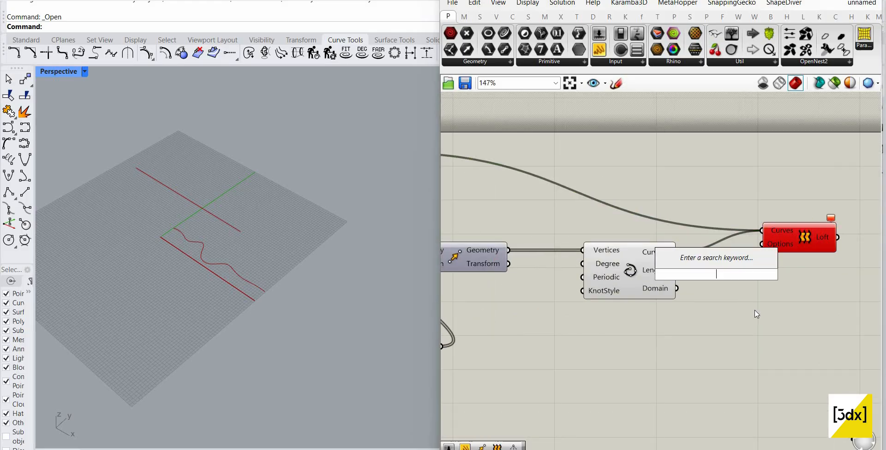
type("r")
key("Escape")
- Add a Rebuild Curve component and wire the upper Move's Geometry output into its Curve input
scroll(763, 293, "down", 5)
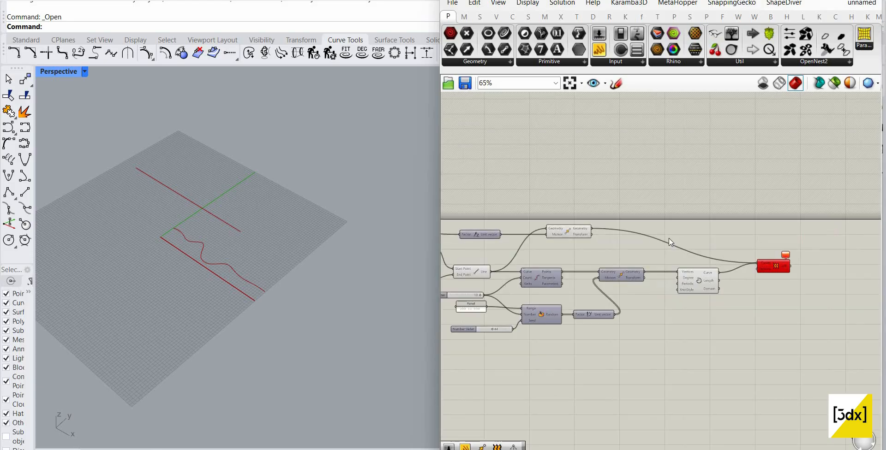
scroll(669, 242, "up", 3)
double_click(670, 239)
type("rebui")
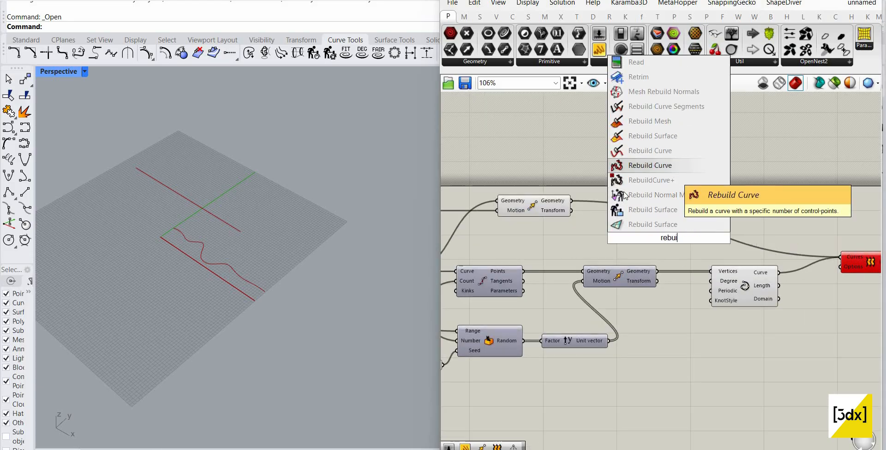
left_click(671, 165)
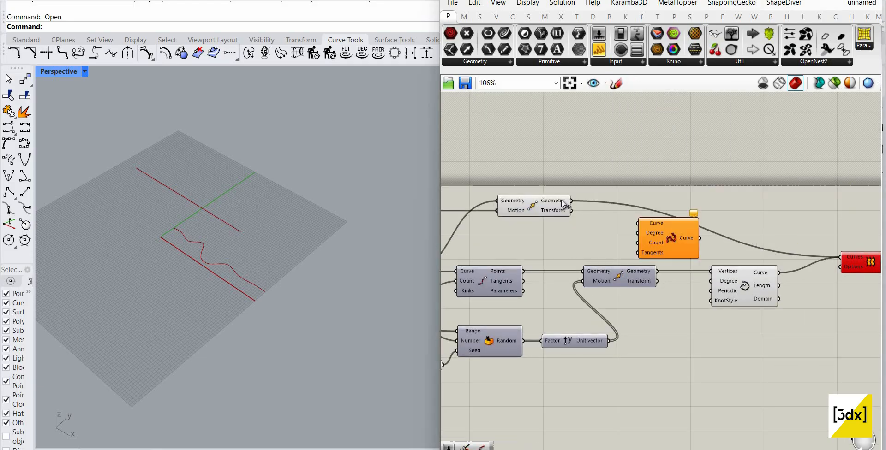
scroll(659, 237, "up", 2)
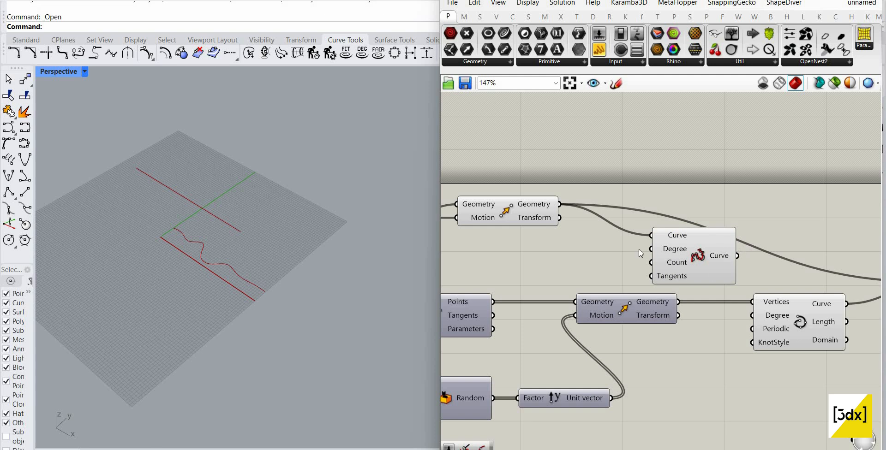
- Feed Rebuild Curve's output into Loft's Curves input in place of the upper Move's geometry
scroll(626, 246, "down", 2)
scroll(757, 258, "up", 1)
left_click_drag(615, 239, 817, 254)
- Flatten Loft's Curves input and select the Loft component
scroll(707, 286, "up", 2)
right_click(818, 257)
left_click(770, 339)
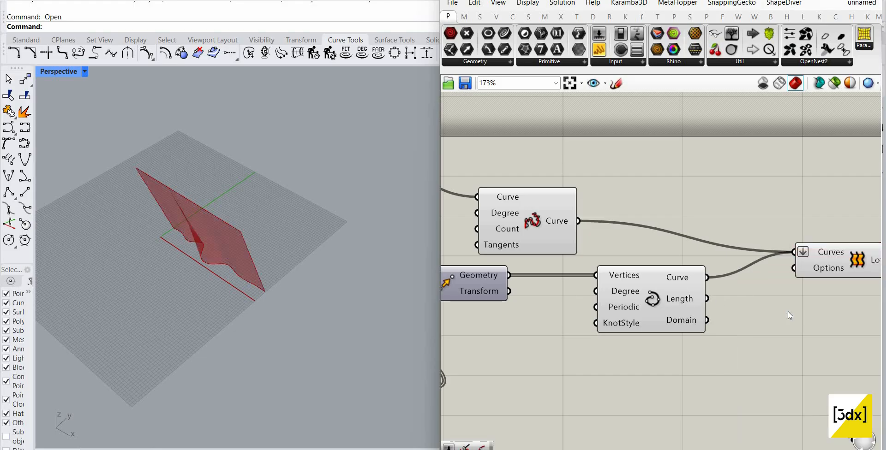
left_click(813, 273)
scroll(799, 295, "down", 1)
right_click_drag(798, 294, 693, 291)
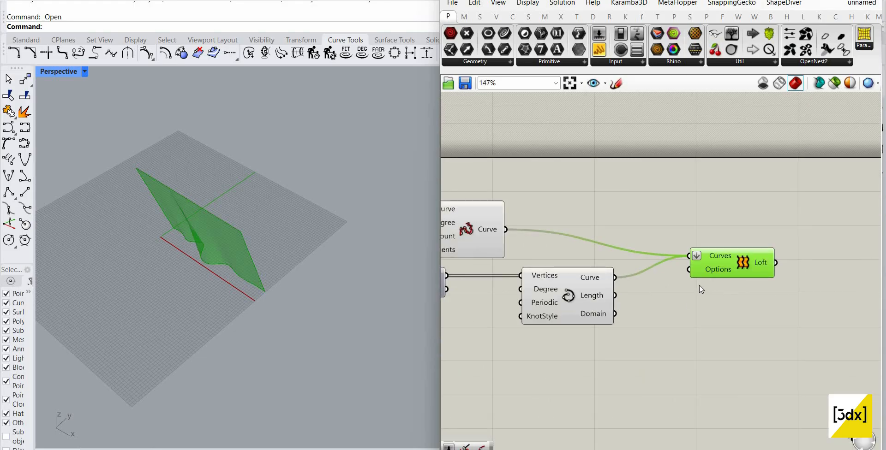
- Wire the upper Move's Geometry output directly into Loft's Curves input, delete Rebuild Curve and raise Loft to Move's level
scroll(599, 263, "down", 1)
right_click_drag(598, 263, 655, 277)
scroll(507, 258, "down", 2)
right_click_drag(507, 258, 596, 257)
scroll(596, 256, "up", 1)
left_click_drag(538, 212, 800, 274)
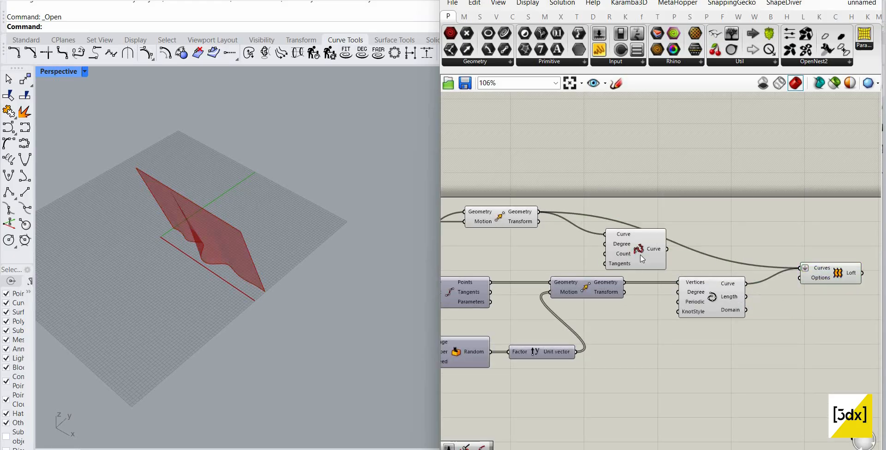
left_click(641, 257)
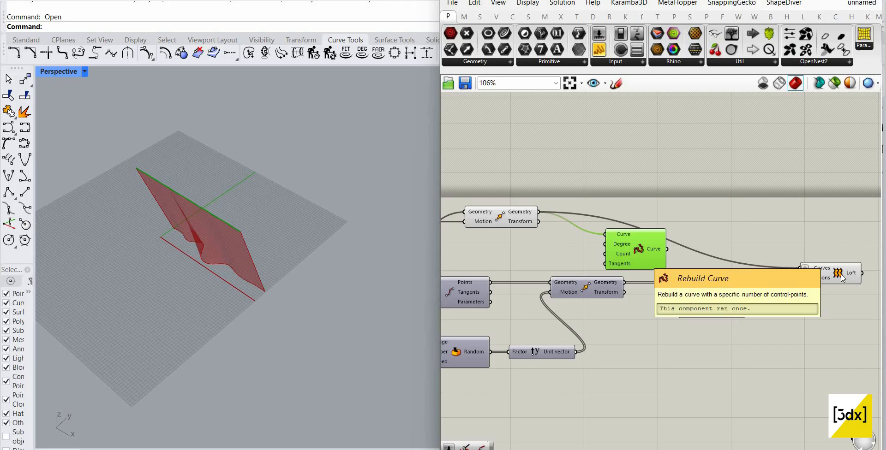
key("Delete")
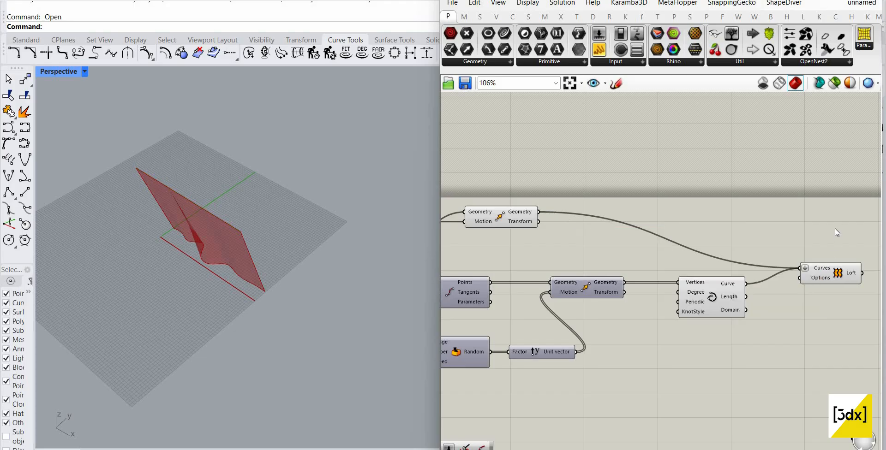
left_click_drag(824, 274, 826, 225)
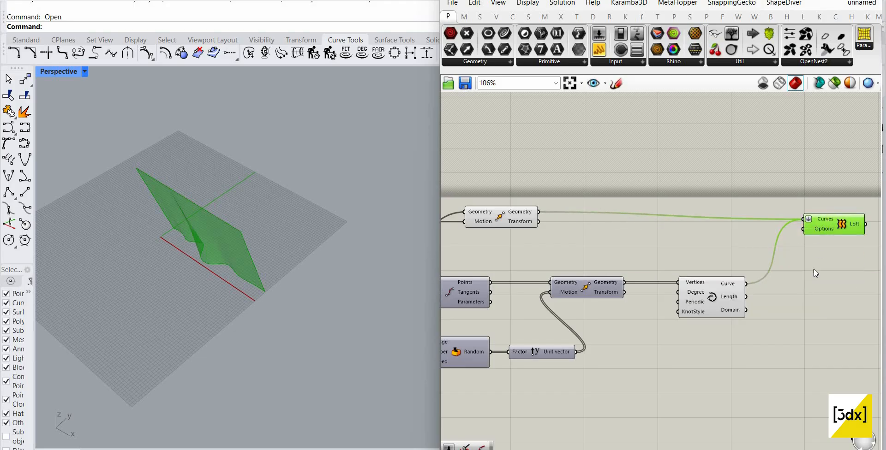
- Remove the flattening from Loft's Curves input and inspect the data structure of its incoming curves
right_click(813, 220)
left_click(807, 291)
scroll(801, 181, "up", 4)
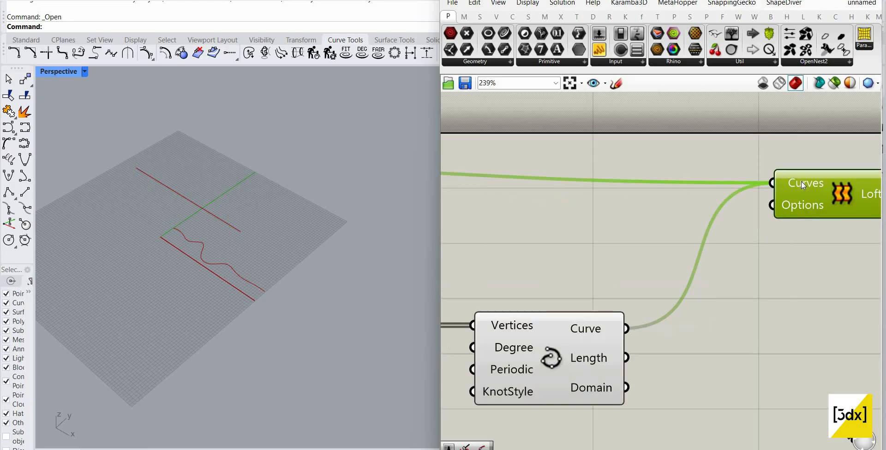
mouse_move(801, 181)
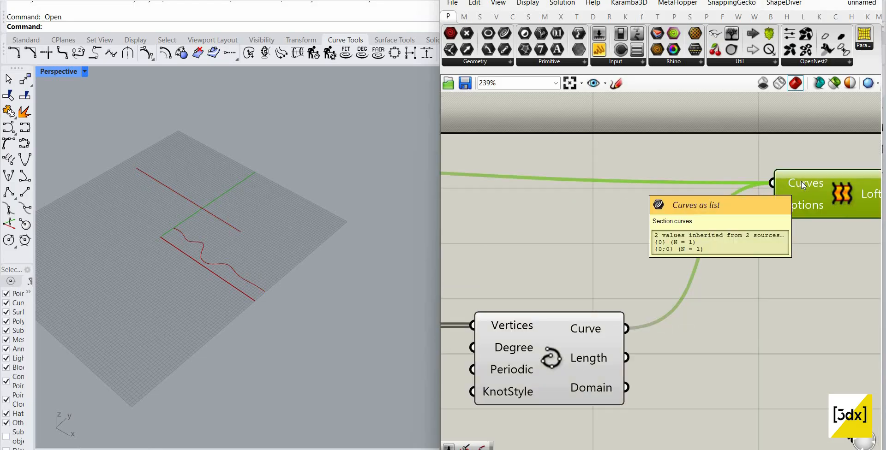
- Set Loft's Curves input to Flatten
right_click(801, 181)
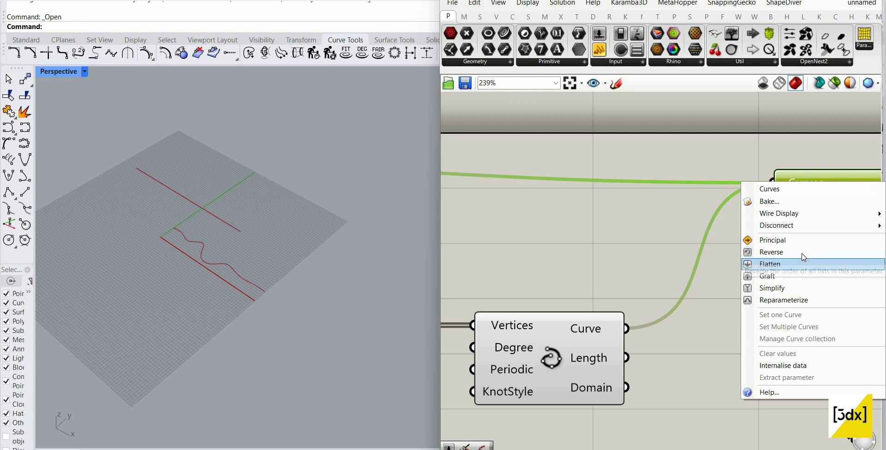
left_click(803, 263)
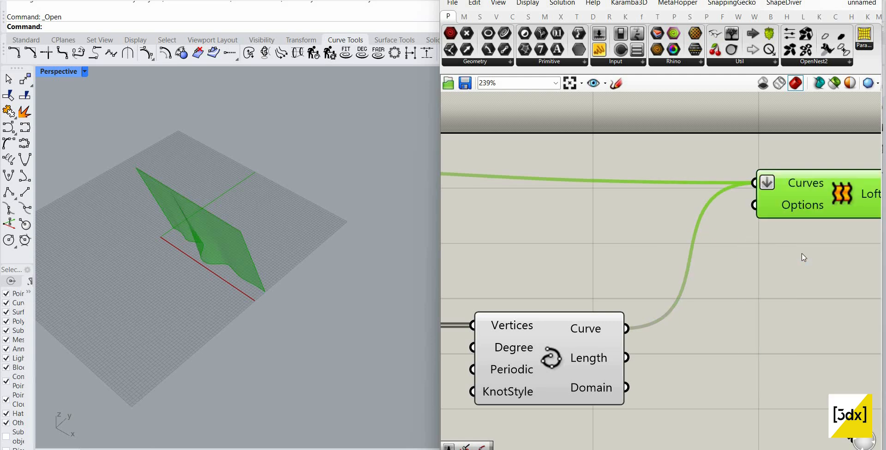
scroll(747, 240, "down", 5)
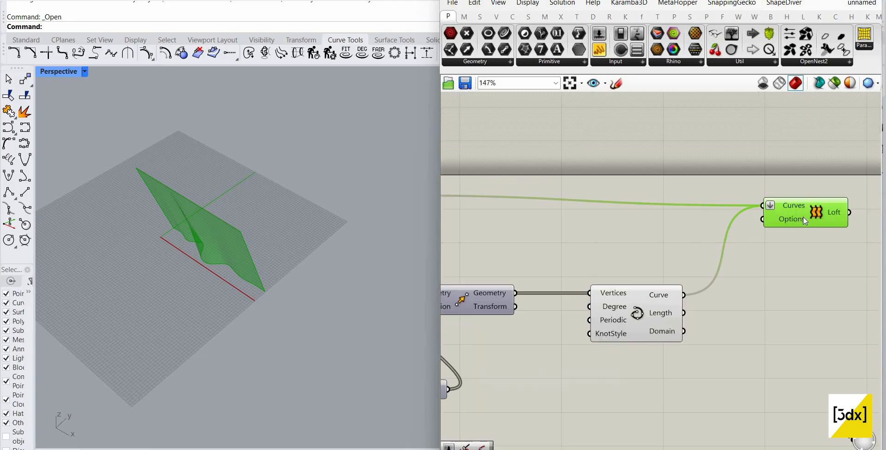
- Set the upper limit in the Random component's range panel to 400
left_click_drag(802, 218, 802, 214)
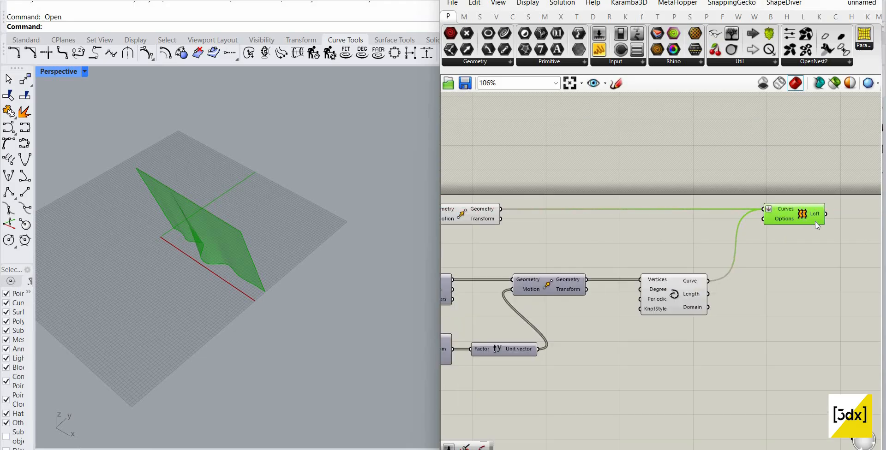
scroll(231, 259, "up", 5)
mouse_move(310, 224)
right_mouse_down()
mouse_move(169, 210)
mouse_move(228, 184)
mouse_move(263, 208)
mouse_move(234, 312)
mouse_move(290, 312)
mouse_move(257, 312)
mouse_move(277, 318)
right_mouse_up()
scroll(231, 189, "down", 5)
scroll(686, 296, "down", 3)
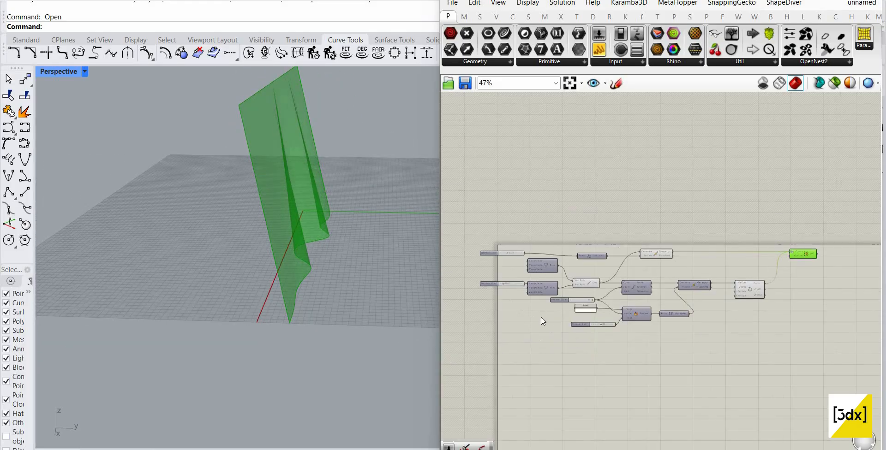
scroll(602, 291, "up", 6)
left_click(602, 291)
double_click(602, 291)
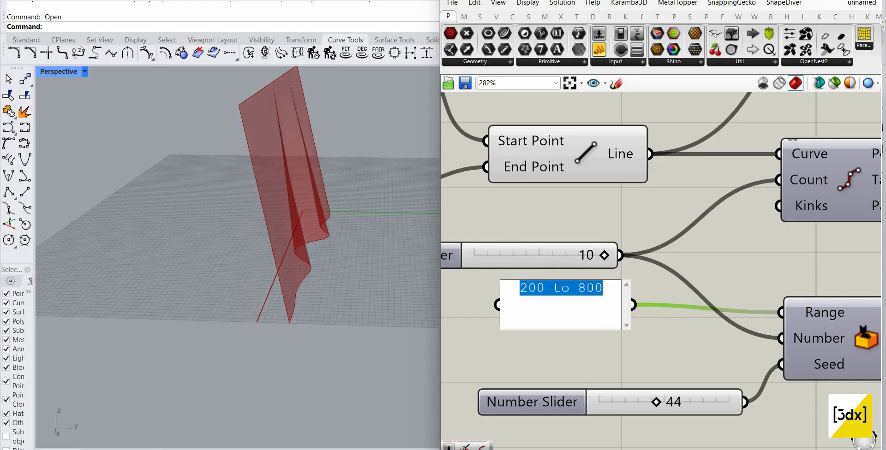
left_click(602, 290)
double_click(595, 288)
type("40")
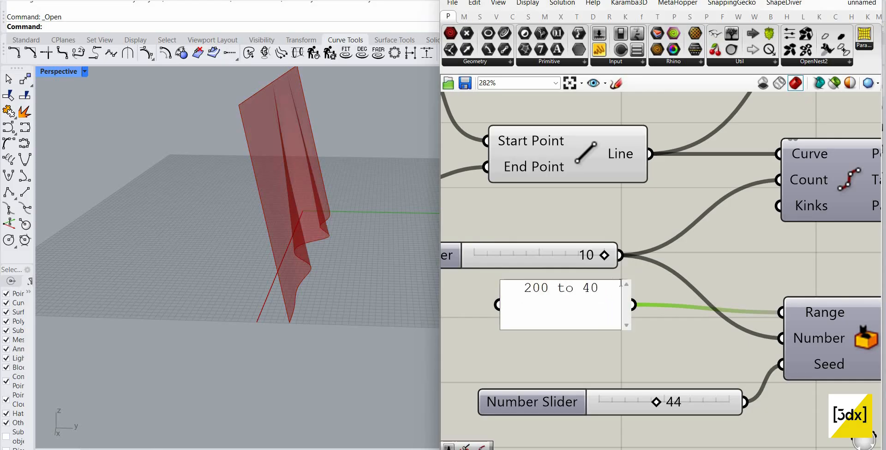
type("0")
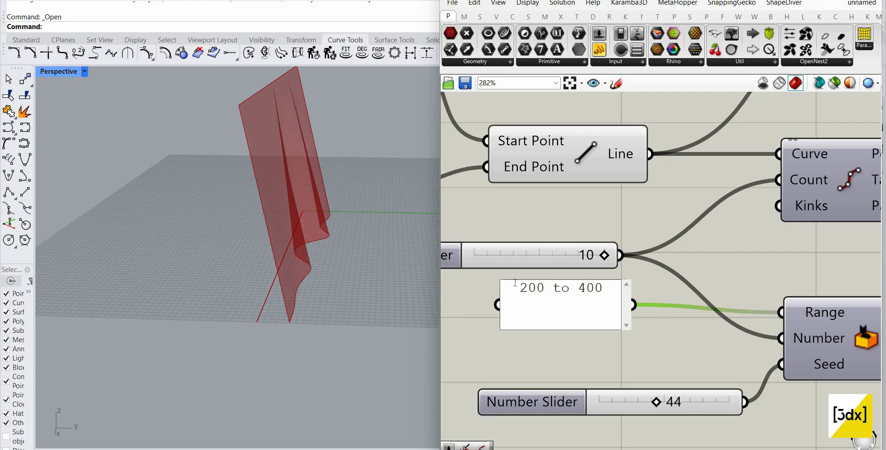
- Set the lower limit in the range panel to -400 so that it reads "-400 to 400"
key("shift+Left")
key("shift+Left")
key("BackSpace")
type("-400")
left_click(703, 264)
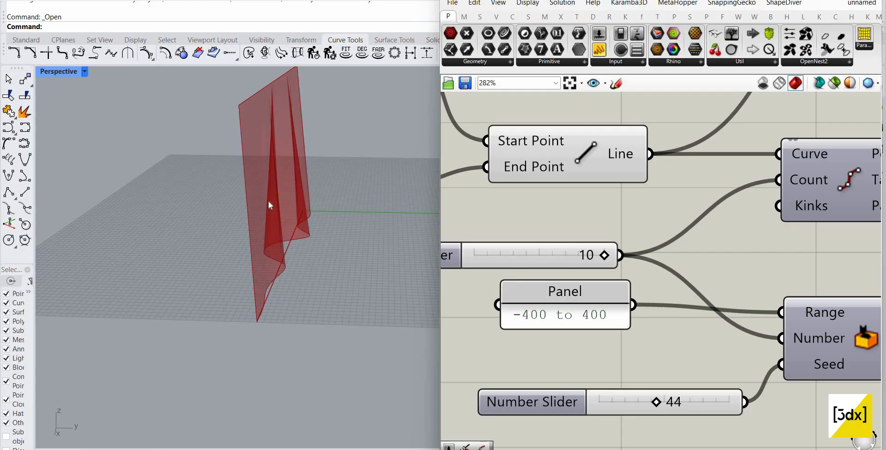
- Set the slider feeding the curve division Count and Random's Number input to 7
right_click_drag(270, 206, 681, 364)
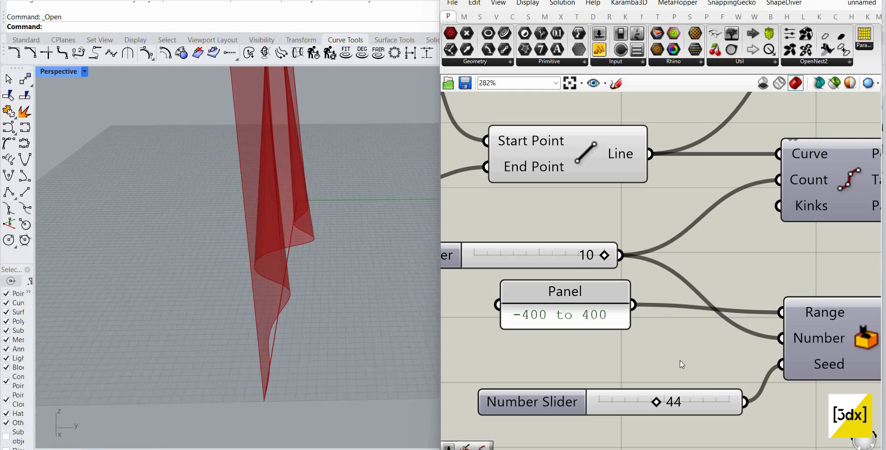
scroll(665, 328, "down", 2)
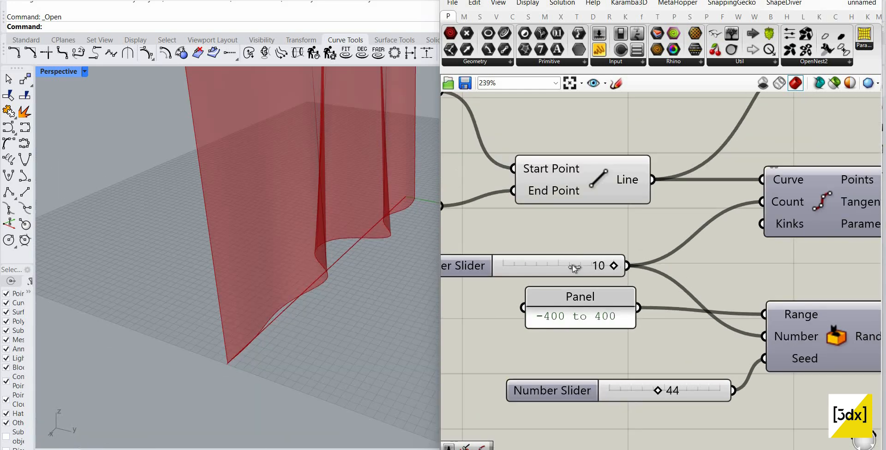
left_click_drag(572, 264, 580, 264)
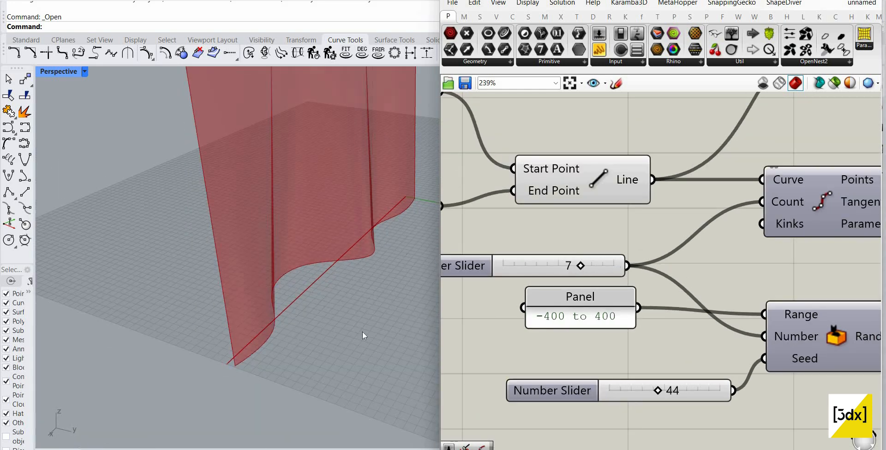
scroll(302, 232, "down", 6)
right_click_drag(346, 238, 402, 289)
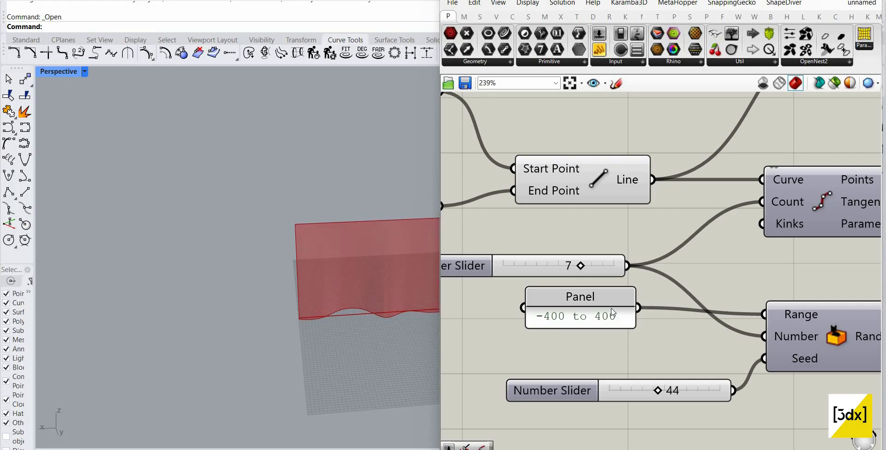
- Move the seed slider lower to make room beneath the range panel
scroll(596, 316, "down", 5)
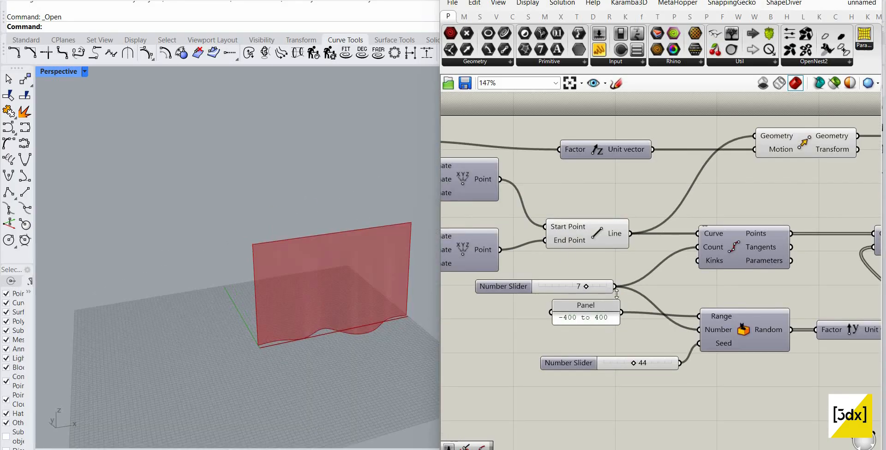
right_click_drag(595, 391, 601, 373)
scroll(601, 374, "up", 1)
scroll(593, 330, "up", 4)
left_click_drag(583, 353, 587, 384)
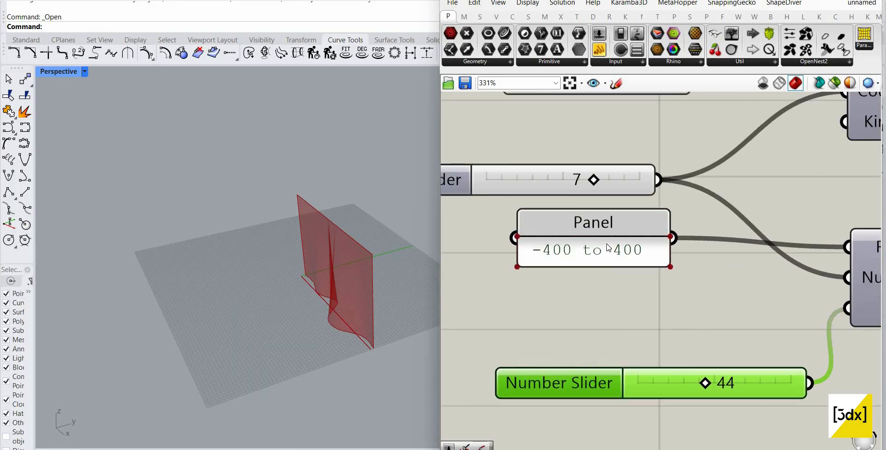
scroll(605, 244, "down", 2)
scroll(606, 245, "down", 5)
scroll(595, 282, "up", 4)
- Add a Construct Domain component between the range panel and the seed slider
double_click(579, 289)
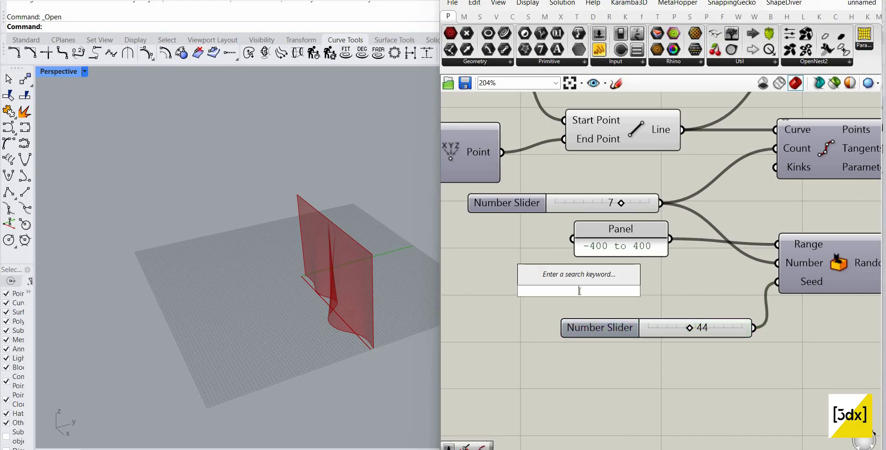
type("constru")
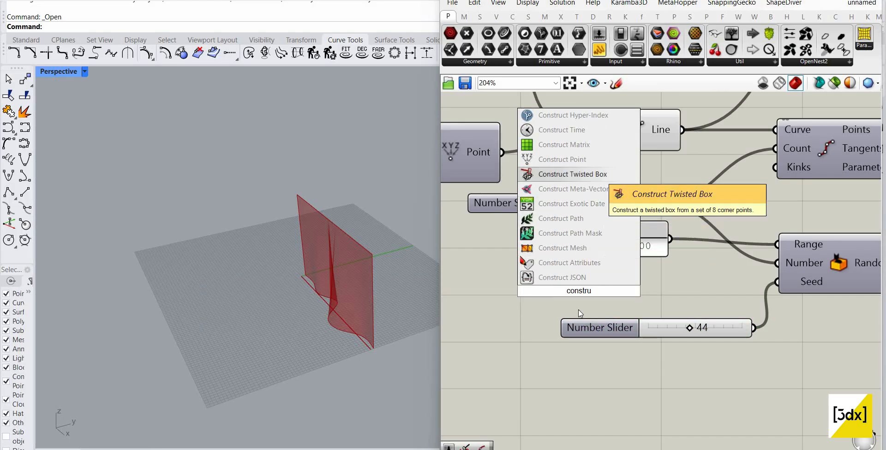
type("t do")
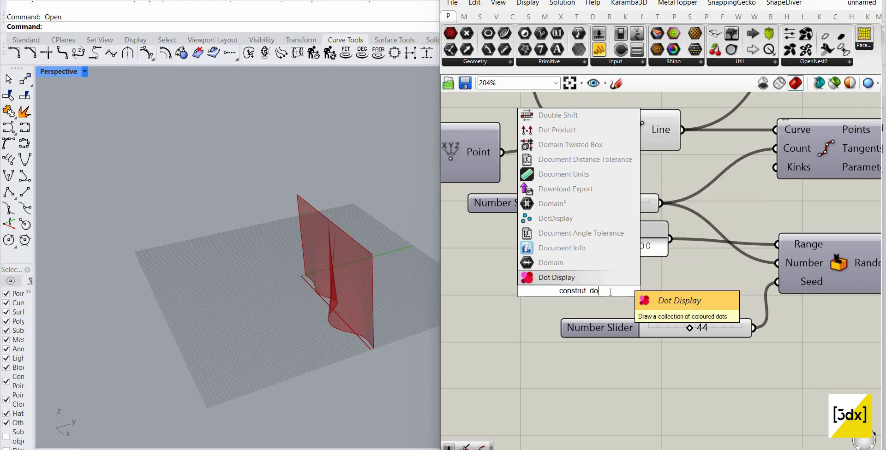
type("m")
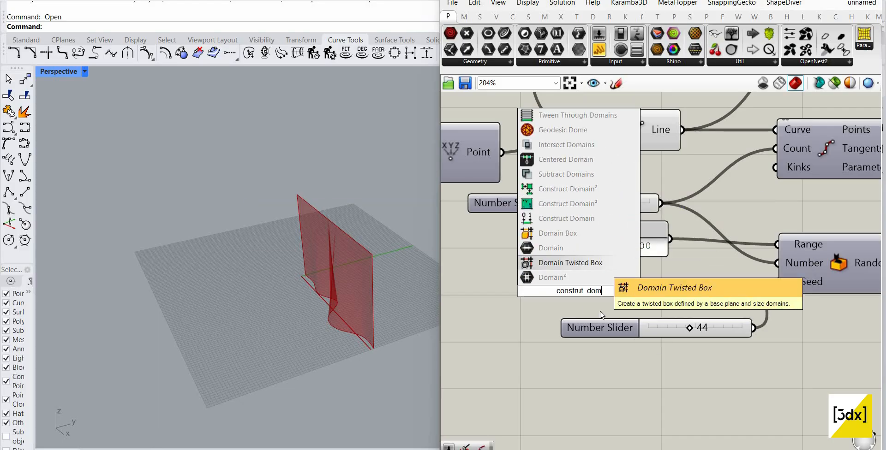
left_click(588, 220)
left_click(531, 284)
scroll(509, 279, "down", 2)
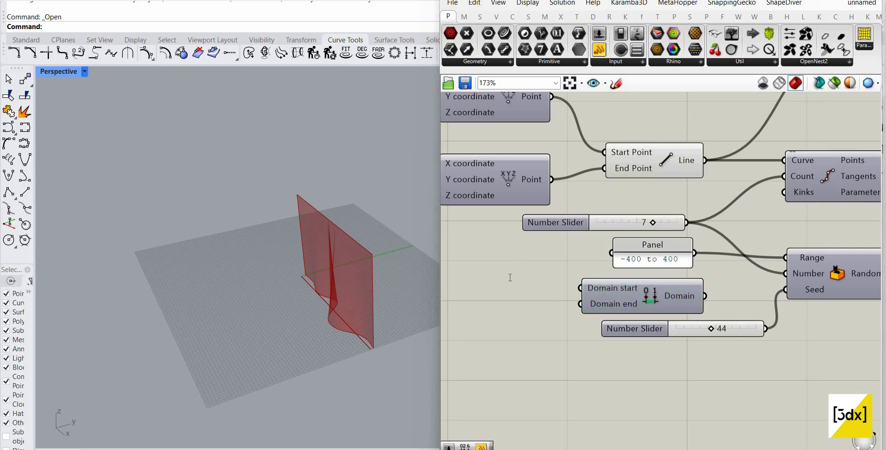
- Add a number slider with the value 400 in front of Construct Domain
double_click(509, 275)
type("400")
key("Return")
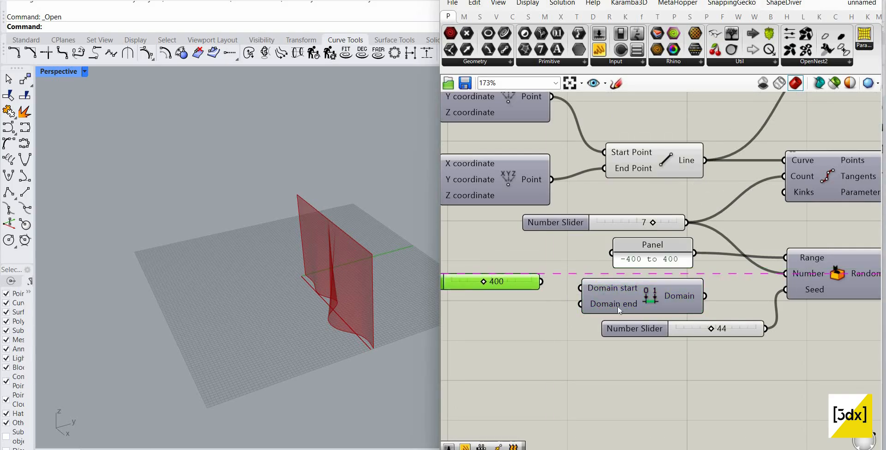
- Assign a negating expression to the Domain start input of Construct Domain
right_click(609, 283)
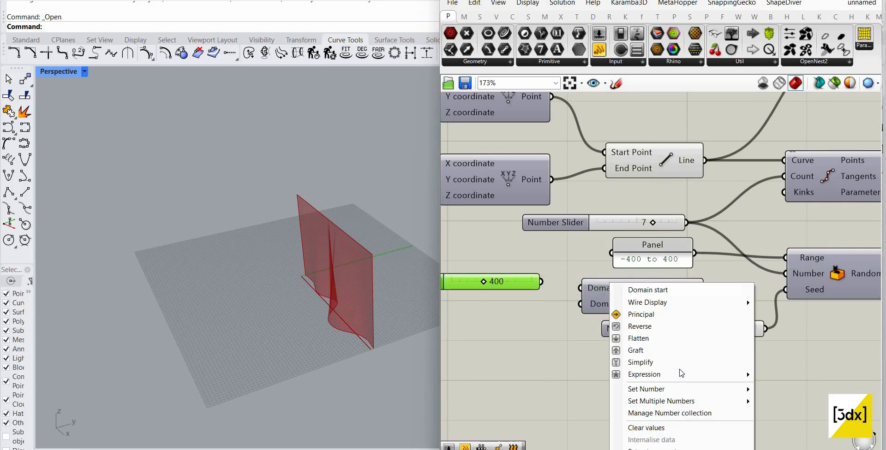
mouse_move(683, 374)
left_click(801, 386)
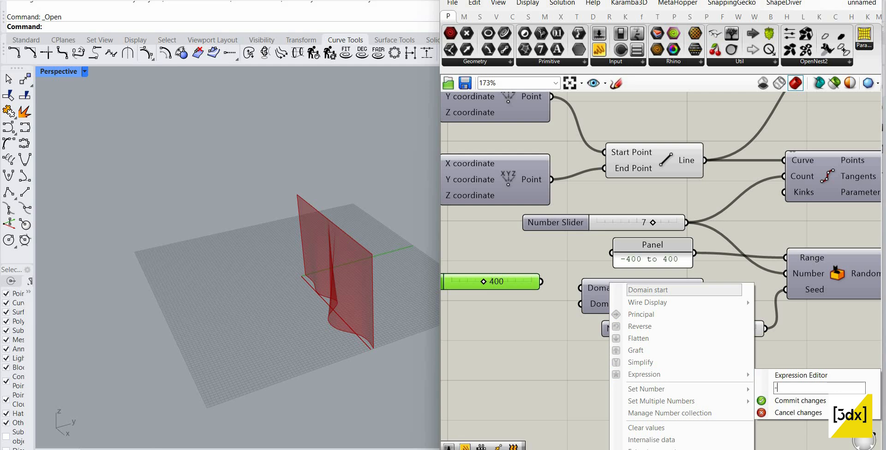
key("Return")
scroll(641, 331, "down", 3)
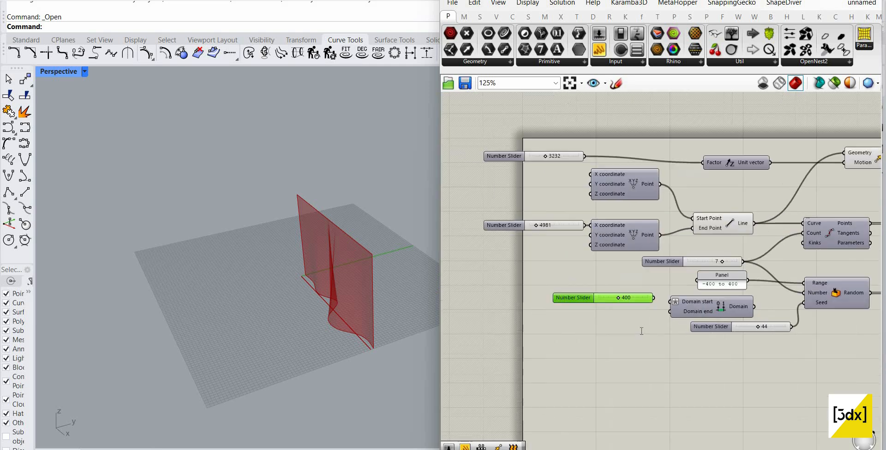
- Add a Negative component beneath the 400 slider
scroll(641, 331, "up", 1)
double_click(641, 331)
type("neg")
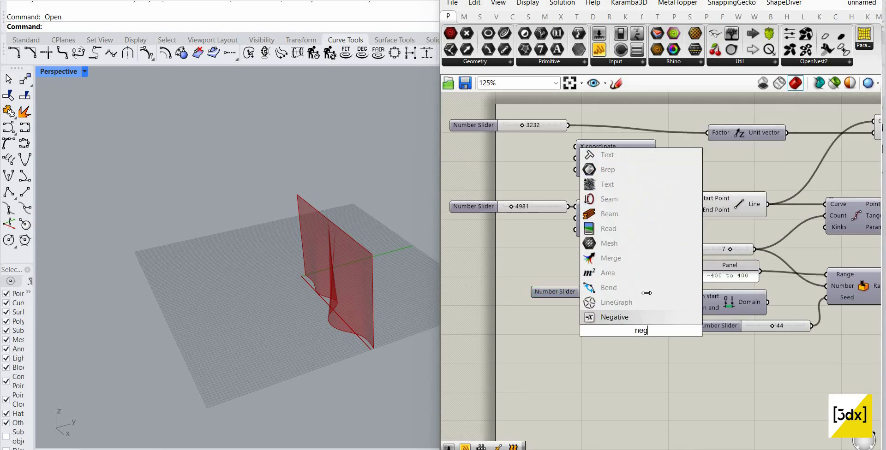
key("Return")
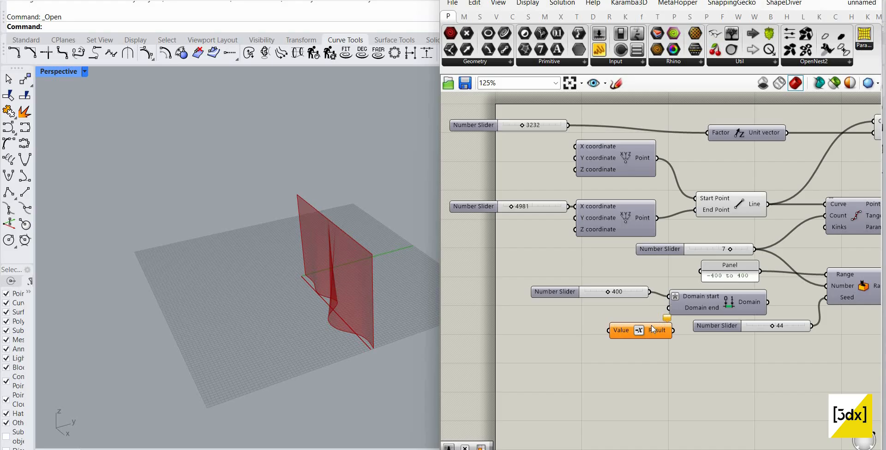
- Wire the 400 slider into both Construct Domain inputs and Domain into Random's Range, deleting the Negative component
left_click_drag(650, 293, 668, 307)
left_click(646, 328)
key("Delete")
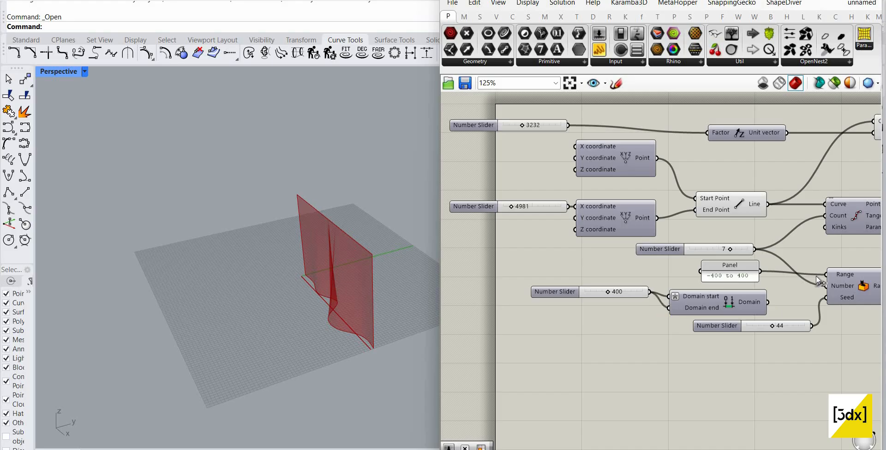
left_click_drag(725, 282, 731, 281)
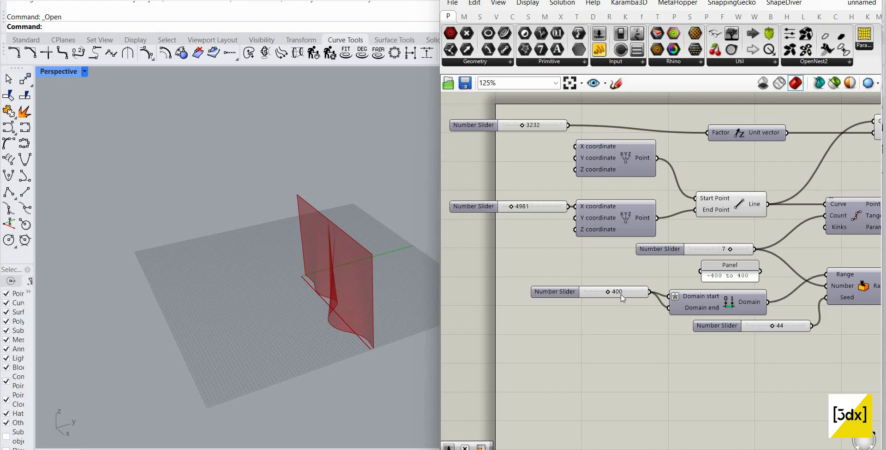
- Delete the disconnected range panel and lower the slider driving Construct Domain to 233
scroll(620, 292, "up", 3)
left_click_drag(598, 292, 534, 296)
scroll(592, 302, "up", 4)
scroll(600, 277, "down", 2)
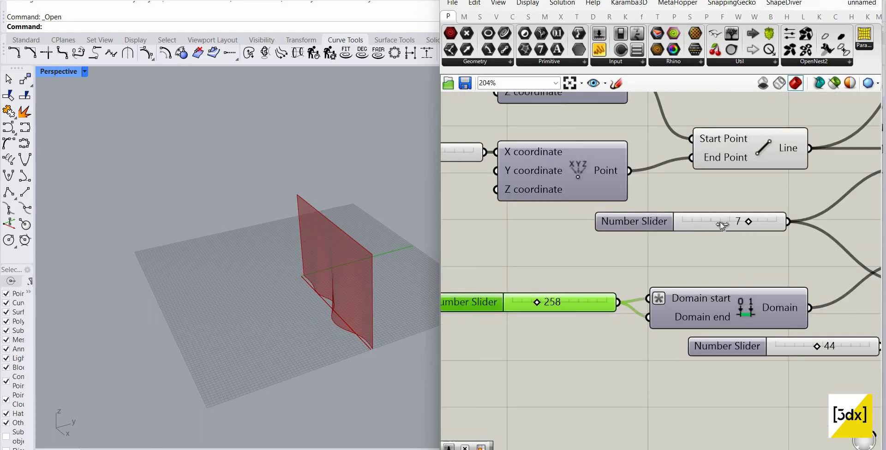
left_click_drag(720, 224, 749, 222)
left_click_drag(537, 303, 534, 302)
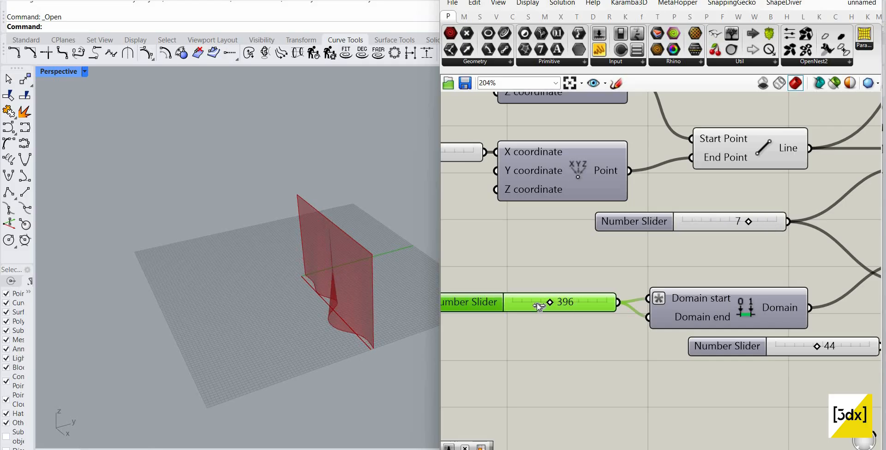
scroll(226, 272, "up", 4)
right_click_drag(226, 272, 245, 285)
scroll(202, 292, "up", 3)
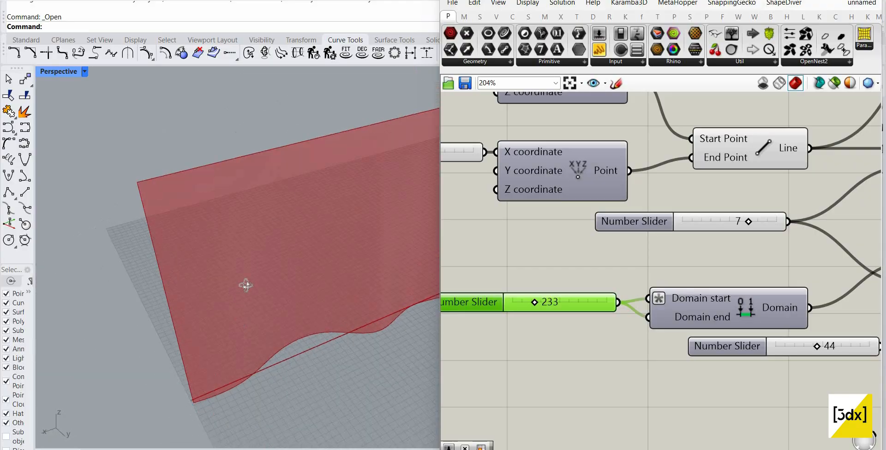
scroll(275, 336, "down", 2)
right_click_drag(275, 336, 295, 300)
- Add an Evaluate Surface component after Loft and wire the Loft output into its Surface input
scroll(669, 302, "down", 7)
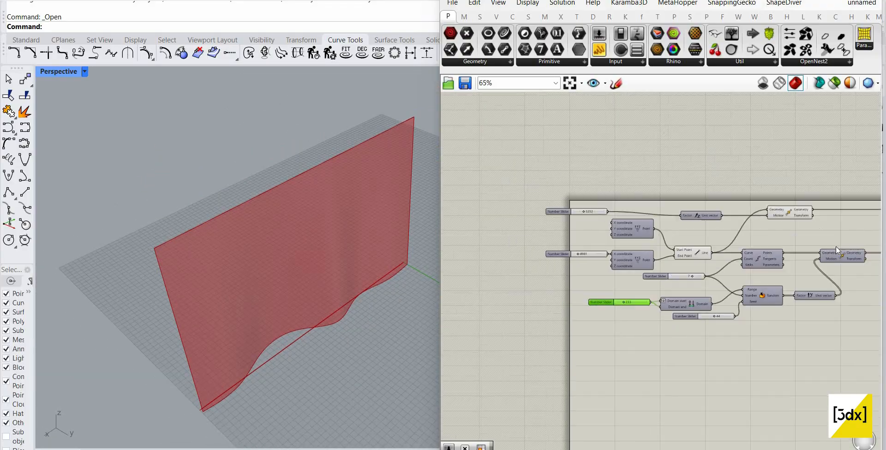
right_click_drag(836, 246, 710, 263)
scroll(821, 250, "up", 4)
scroll(773, 242, "down", 2)
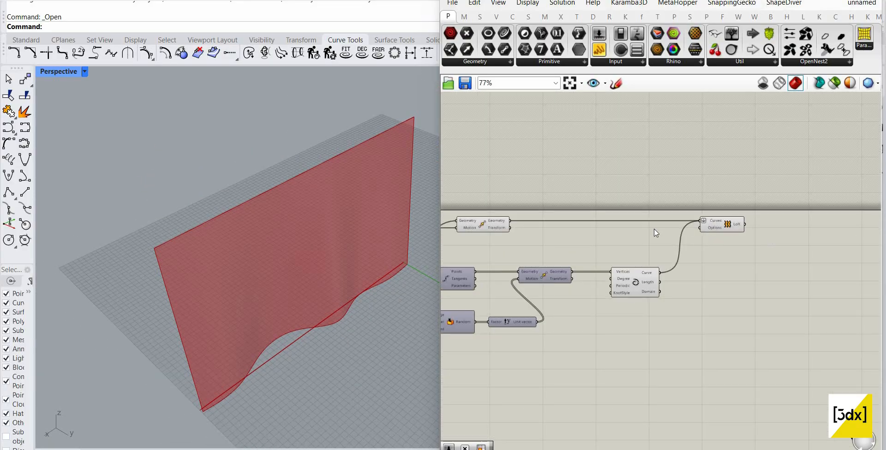
scroll(678, 222, "up", 3)
double_click(677, 220)
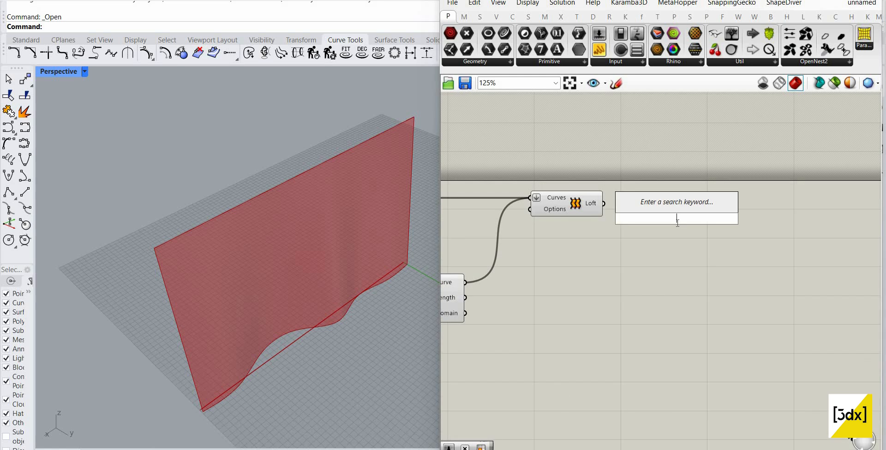
type("eva")
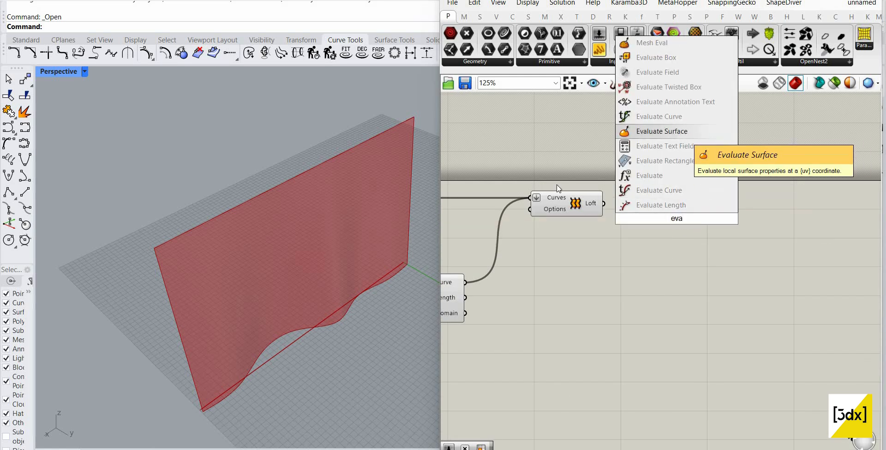
left_click(662, 131)
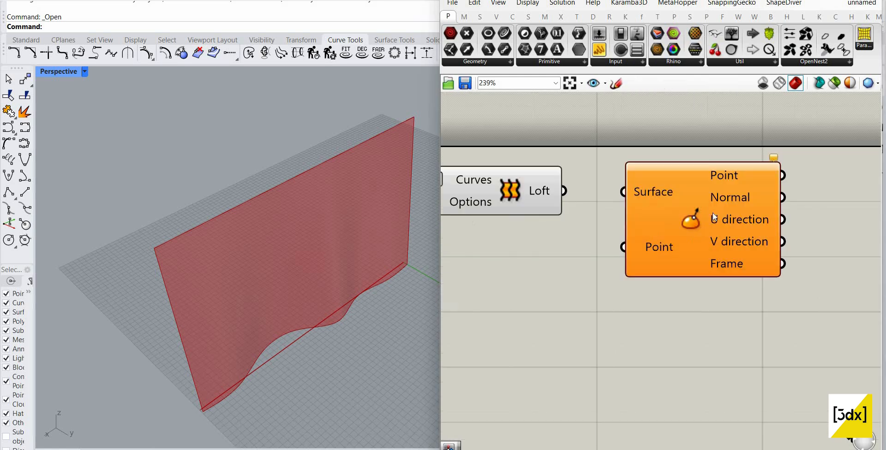
left_click_drag(567, 192, 625, 192)
- Reparameterize the Surface input of Evaluate Surface
scroll(600, 309, "up", 3)
double_click(600, 309)
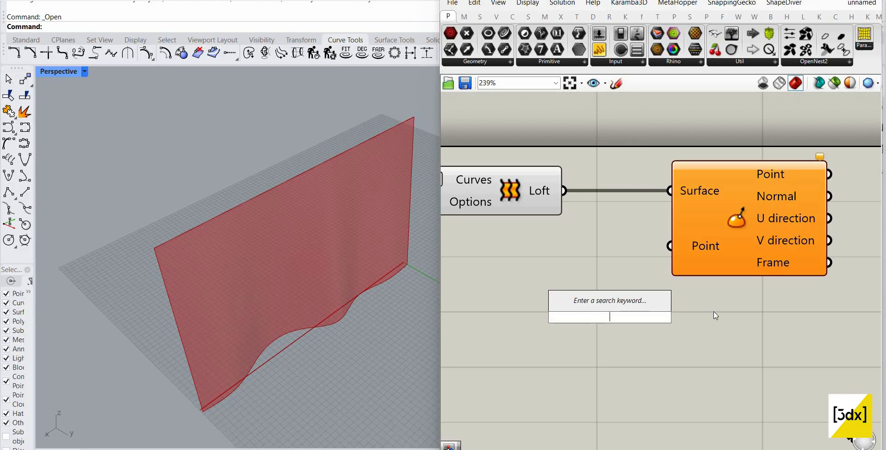
right_click(693, 189)
left_click(721, 308)
- Add a Range component and wire its output into the Point input of Evaluate Surface
scroll(633, 303, "down", 5)
scroll(632, 301, "up", 2)
double_click(632, 300)
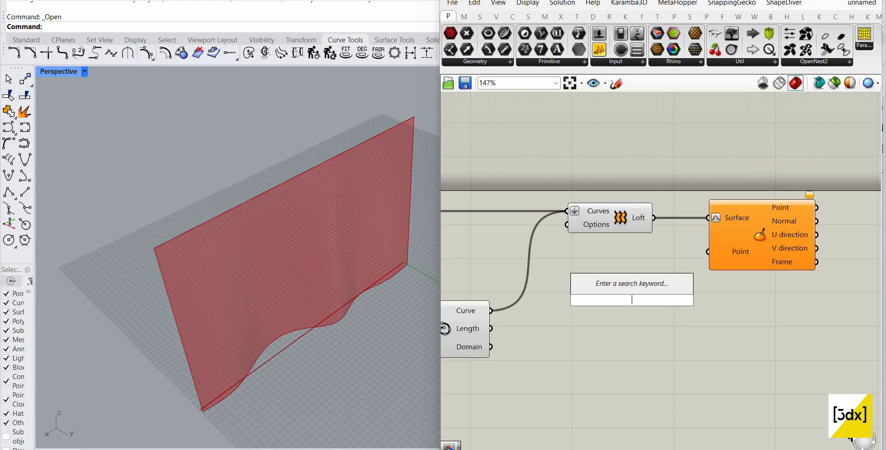
type("ranf")
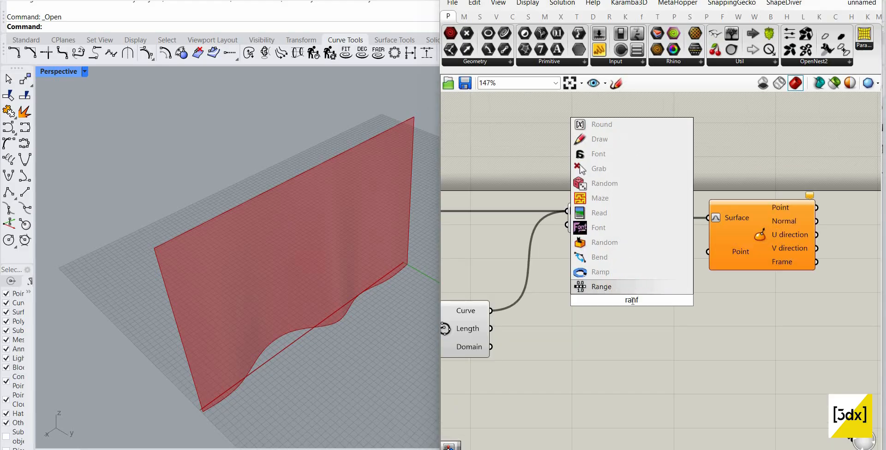
key("BackSpace")
type("ge")
key("Return")
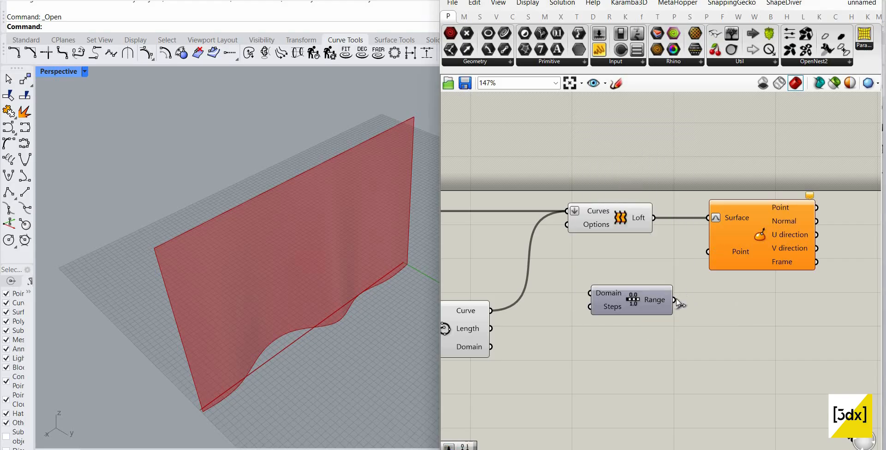
left_click_drag(727, 261, 735, 253)
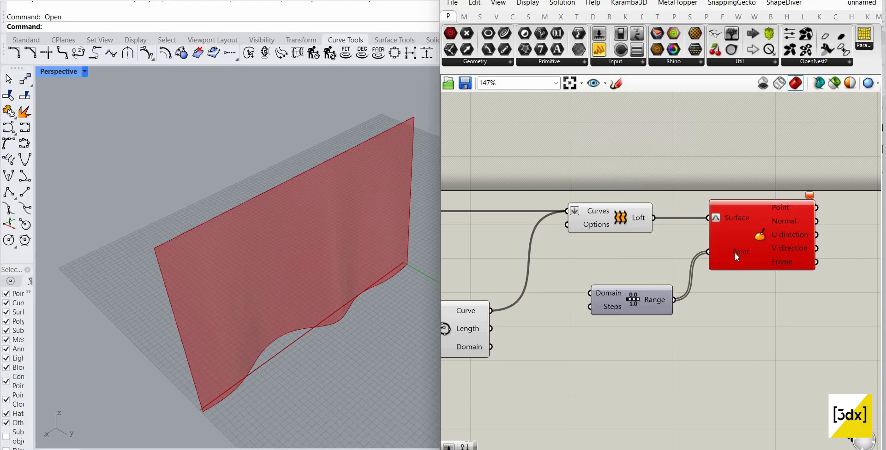
- Add a Construct Point component, wire Range into its X coordinate, and feed its Point output into Evaluate Surface's Point input
double_click(711, 320)
type("x")
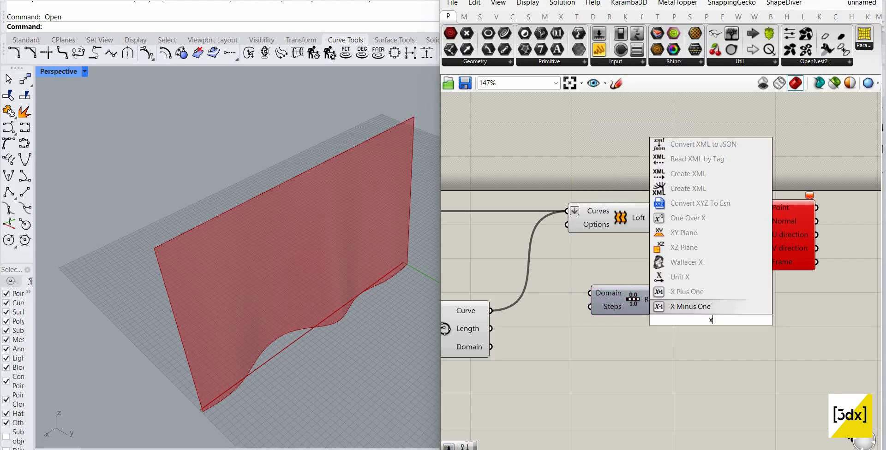
type("yz")
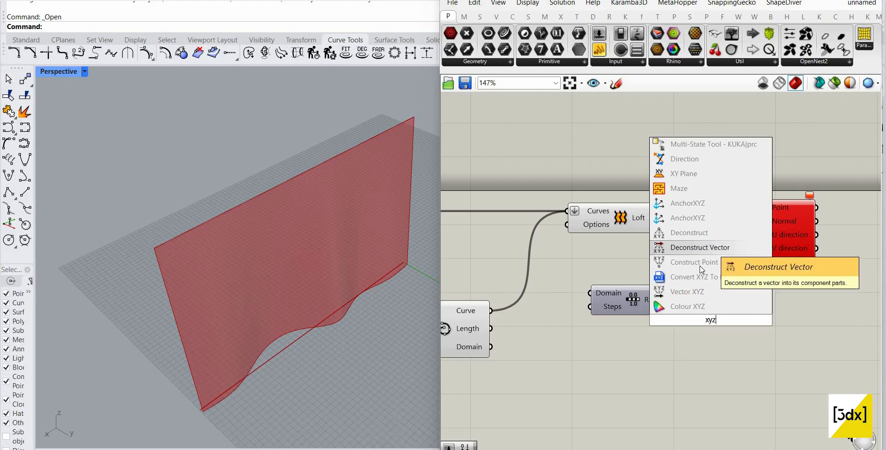
left_click(692, 262)
left_click_drag(613, 302, 579, 366)
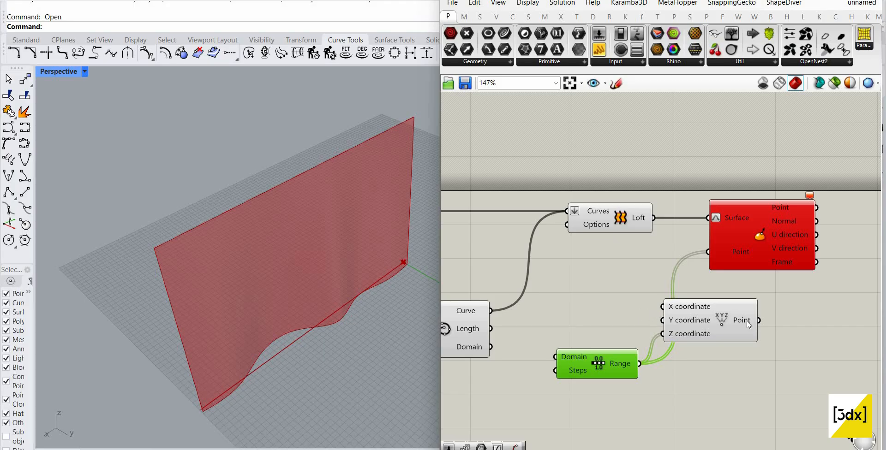
left_click_drag(640, 364, 662, 307)
left_click_drag(759, 320, 802, 251)
left_click_drag(668, 321, 693, 351)
scroll(601, 303, "up", 4)
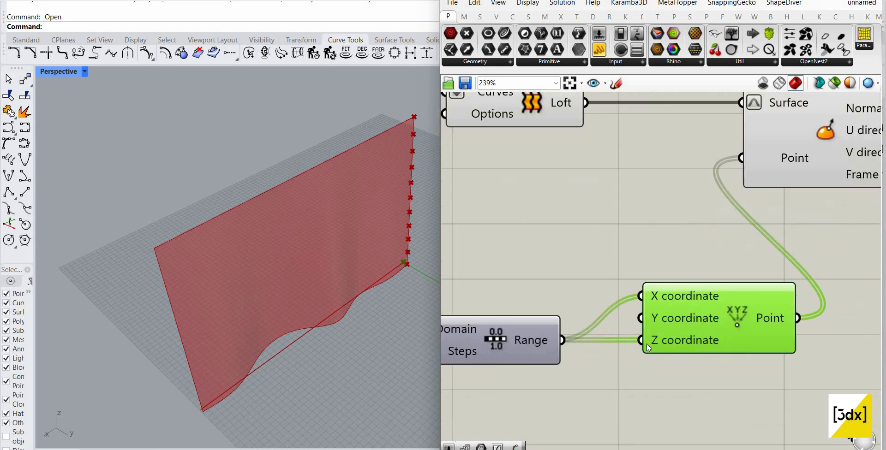
- Disconnect Range from Construct Point's Z coordinate and wire it into the Y coordinate instead
left_click_drag(561, 348, 684, 384, "ctrl")
scroll(598, 356, "down", 4)
scroll(580, 311, "up", 4)
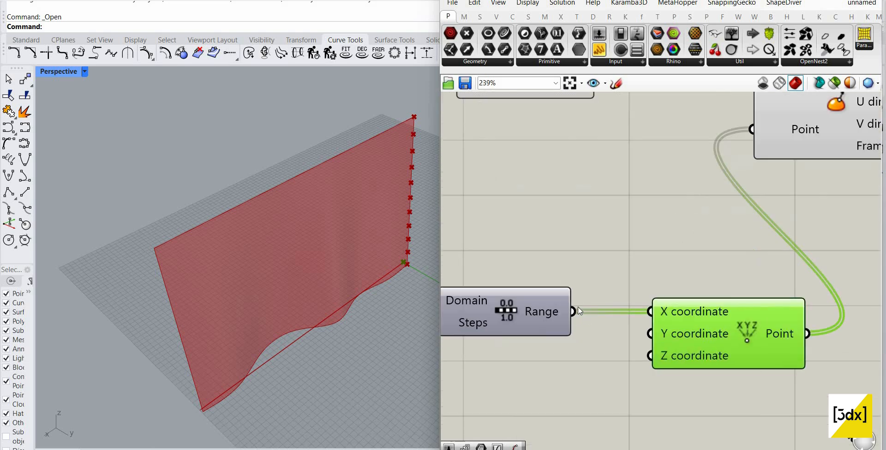
left_click_drag(583, 301, 661, 323)
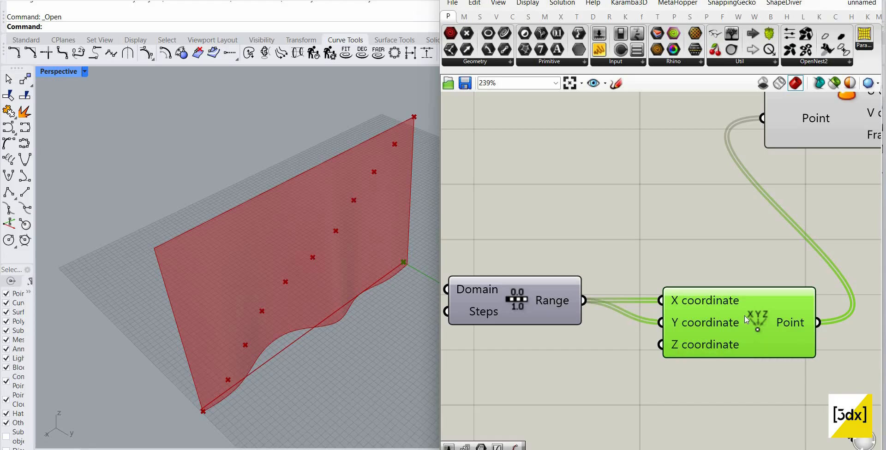
scroll(732, 320, "down", 4)
scroll(688, 316, "up", 3)
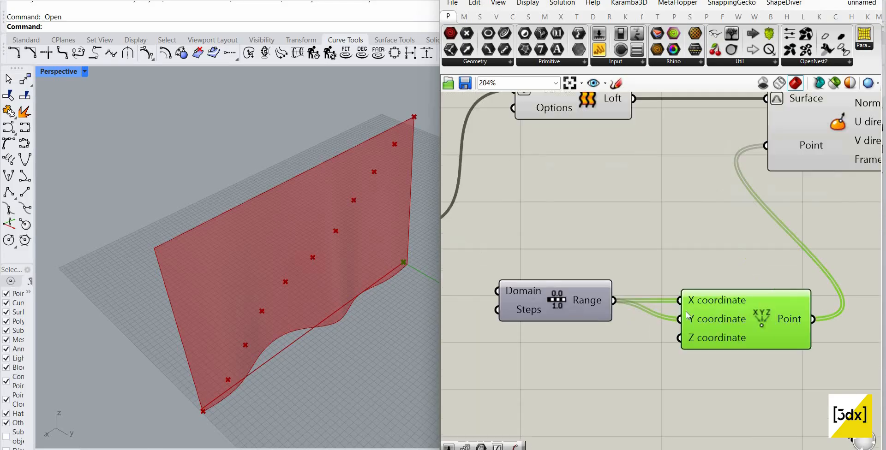
right_click(702, 299)
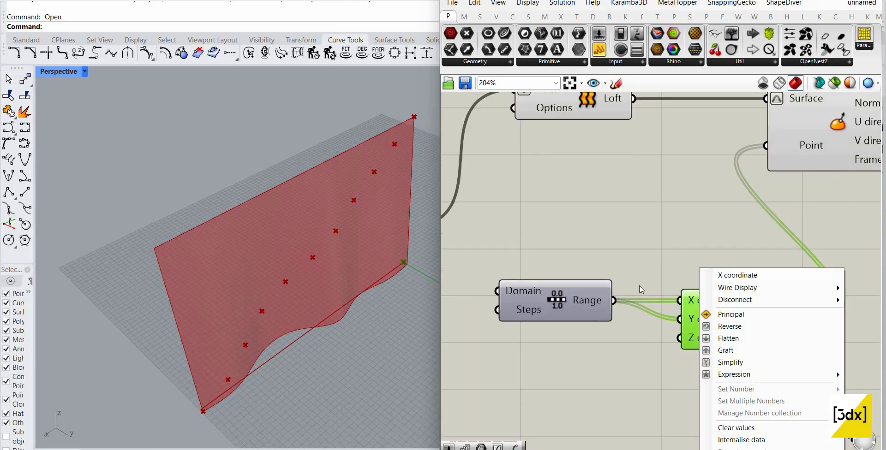
left_click(640, 286)
scroll(639, 286, "down", 3)
right_click_drag(240, 294, 315, 337)
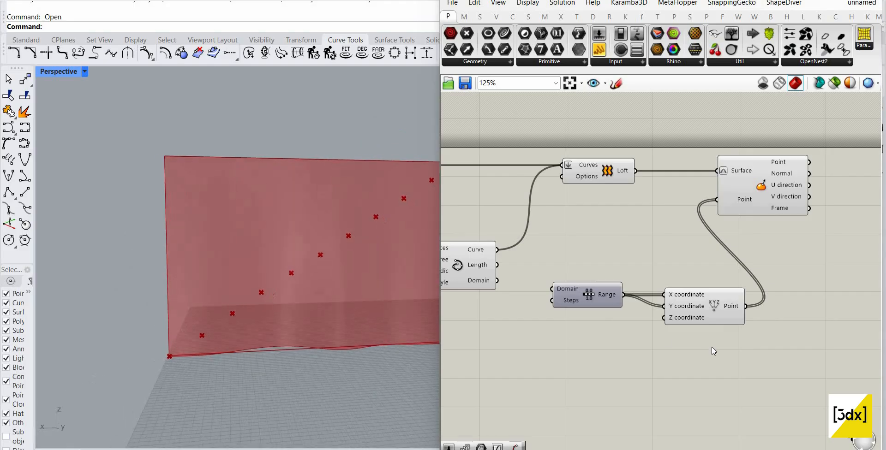
- Add a Cross Reference component, feed Range into both its lists, and wire its outputs into Construct Point's X and Y coordinates
double_click(648, 342)
type("c")
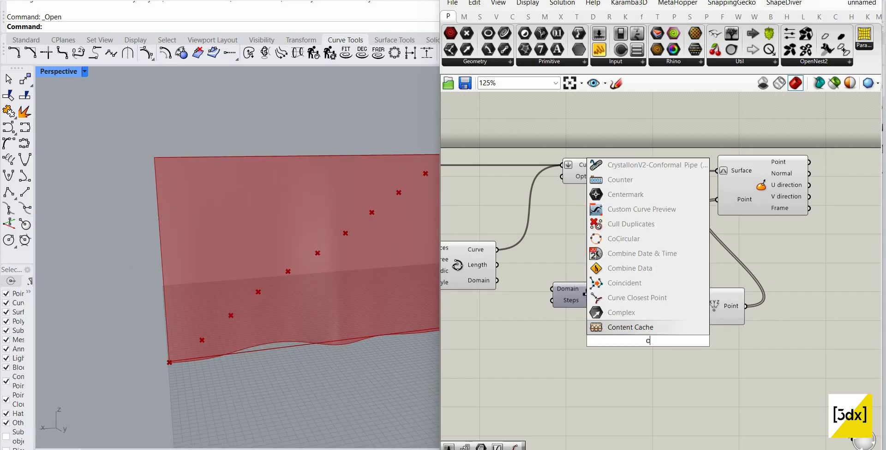
type("ross")
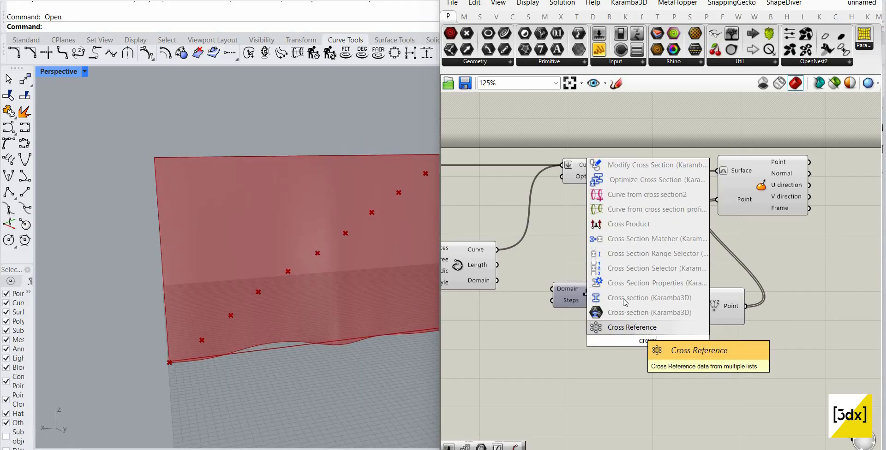
key("Return")
scroll(606, 306, "up", 2)
left_click_drag(615, 346, 628, 290)
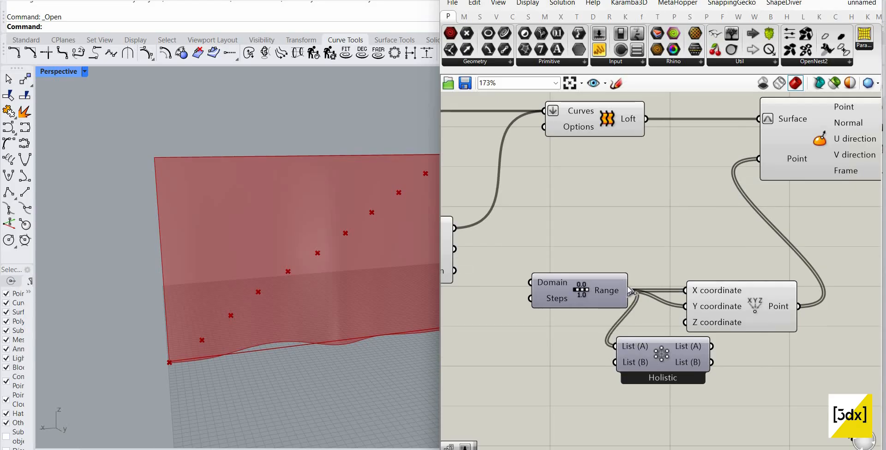
left_click_drag(676, 357, 642, 369)
left_click_drag(677, 357, 686, 290)
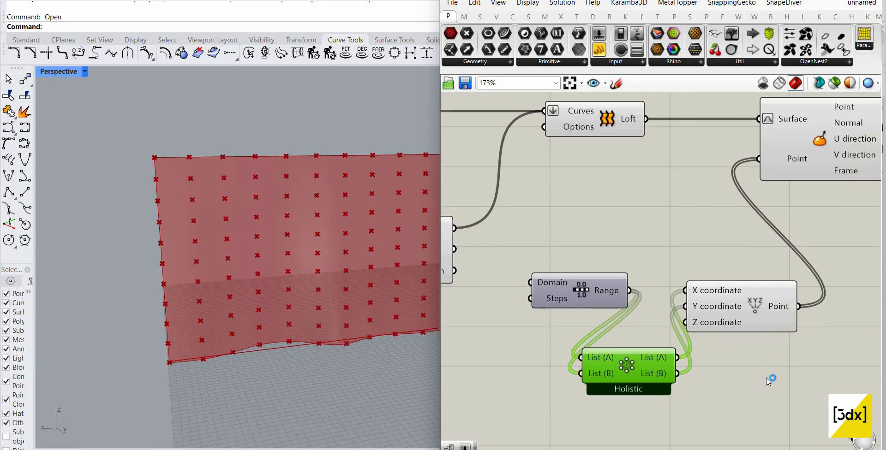
- Arrange Range, Cross Reference and Construct Point side by side in one row
left_click_drag(721, 331, 763, 383)
scroll(762, 382, "down", 2)
left_click_drag(632, 317, 588, 379)
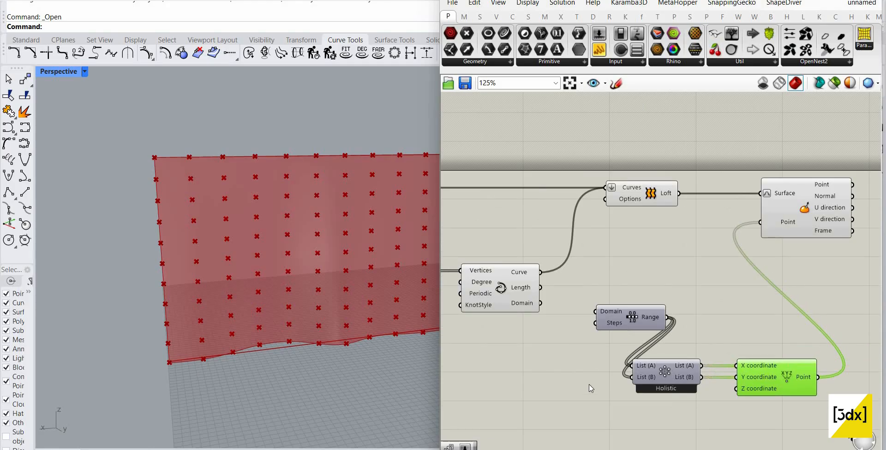
scroll(300, 328, "down", 5)
scroll(300, 327, "up", 5)
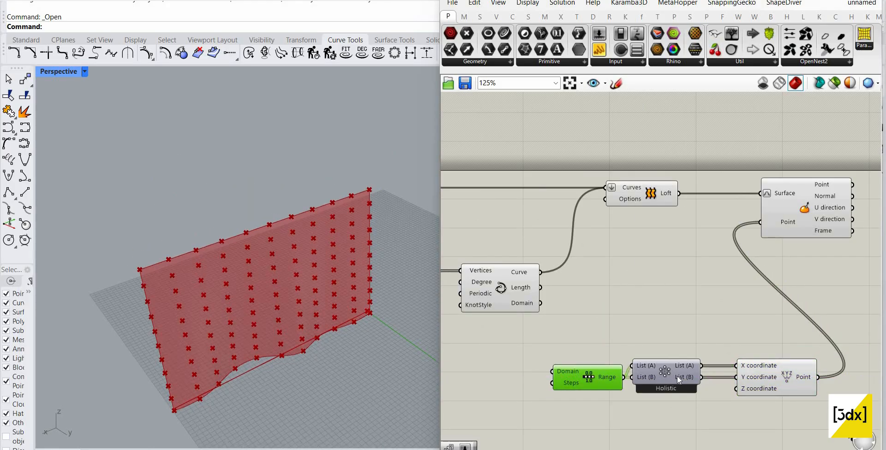
left_click_drag(677, 376, 684, 382)
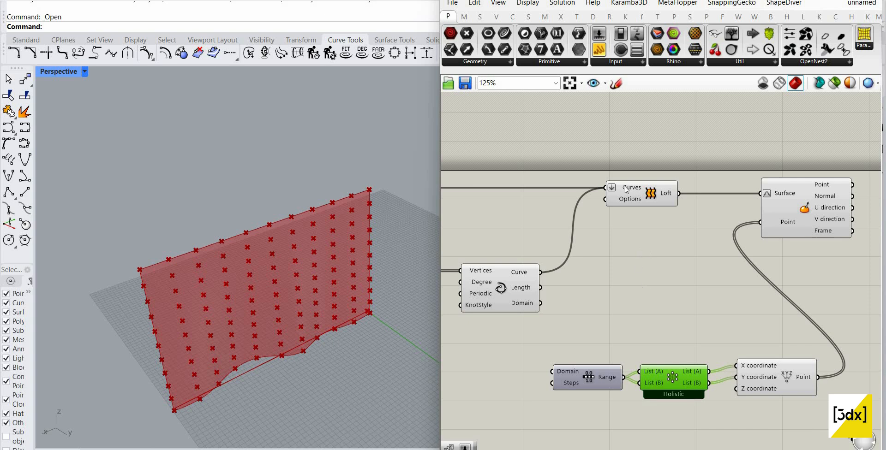
- Sketch a diagram of point rows and columns on the empty canvas above Loft, and discard it
left_click(617, 84)
scroll(655, 142, "down", 3)
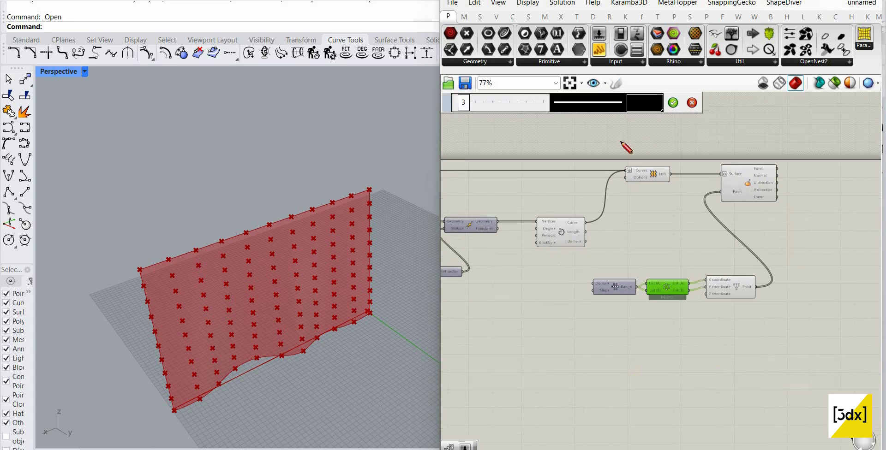
right_click_drag(626, 145, 649, 268)
scroll(649, 267, "up", 2)
mouse_move(619, 140)
left_mouse_down()
mouse_move(614, 207)
mouse_move(632, 160)
left_mouse_up()
left_click_drag(636, 150, 629, 161)
mouse_move(619, 208)
left_mouse_down()
mouse_move(642, 221)
mouse_move(627, 224)
mouse_move(630, 251)
left_mouse_up()
mouse_move(671, 147)
left_mouse_down()
mouse_move(684, 154)
mouse_move(670, 162)
left_mouse_up()
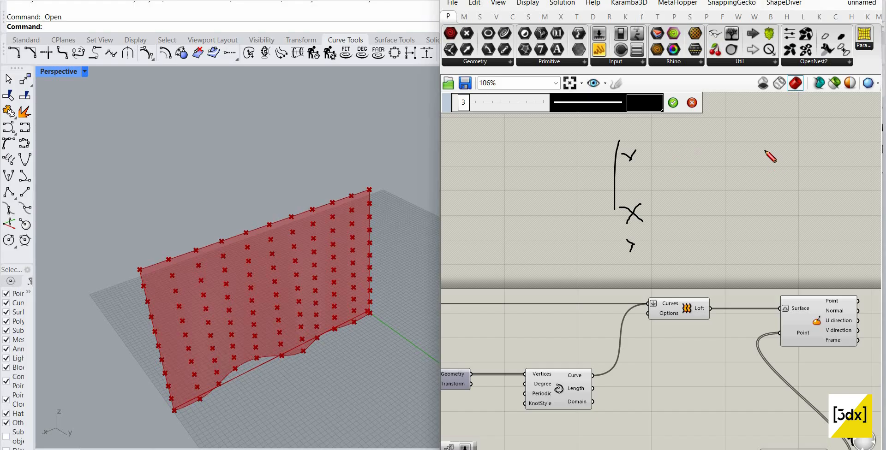
mouse_move(762, 148)
left_mouse_down()
mouse_move(783, 156)
mouse_move(765, 162)
left_mouse_up()
left_click_drag(805, 150, 829, 158)
left_click_drag(838, 151, 824, 158)
left_click_drag(844, 157, 861, 161)
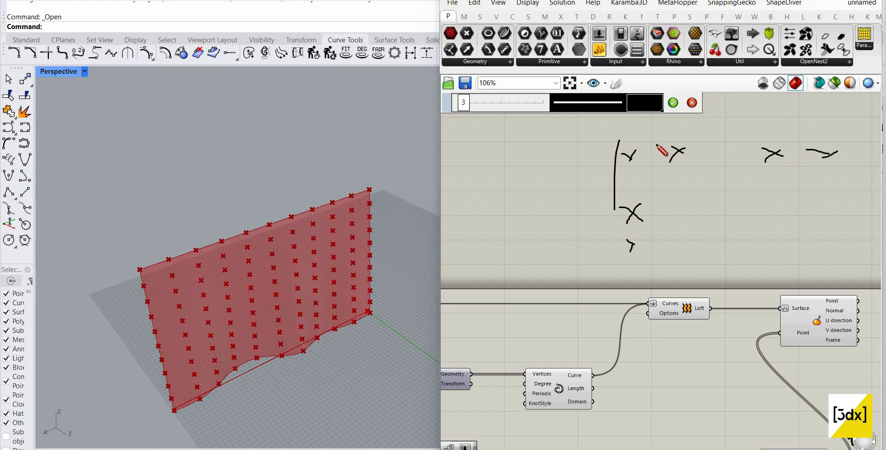
scroll(624, 144, "down", 4)
scroll(644, 145, "up", 2)
right_click_drag(636, 144, 602, 149)
scroll(604, 151, "up", 2)
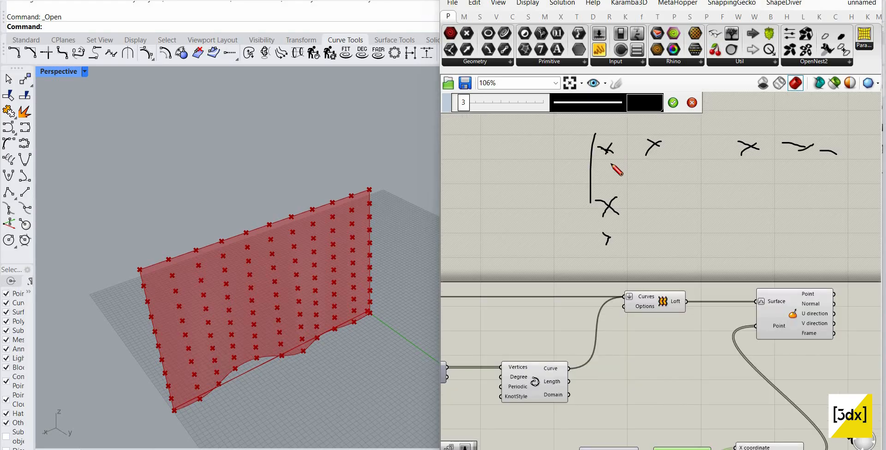
mouse_move(654, 146)
left_mouse_down()
mouse_move(663, 150)
mouse_move(655, 286)
left_mouse_up()
left_click_drag(741, 165, 744, 263)
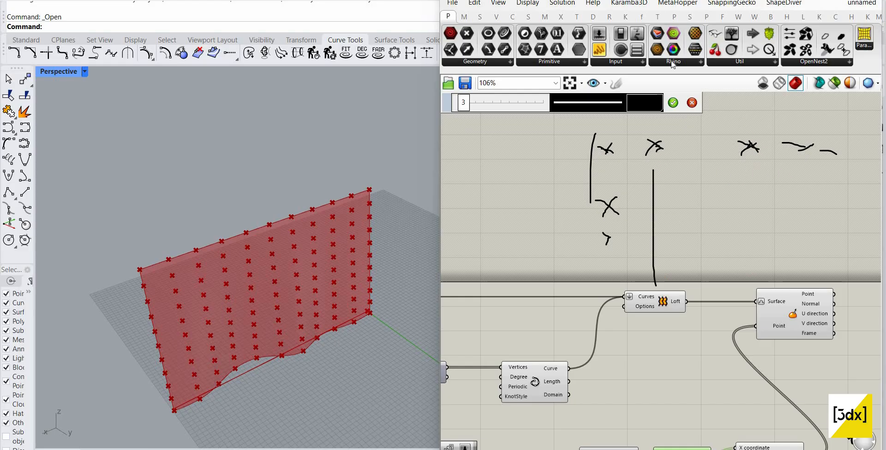
left_click(691, 102)
- Add a number slider with value 50 and wire it into the Steps input of Range
scroll(663, 170, "down", 4)
scroll(672, 330, "up", 4)
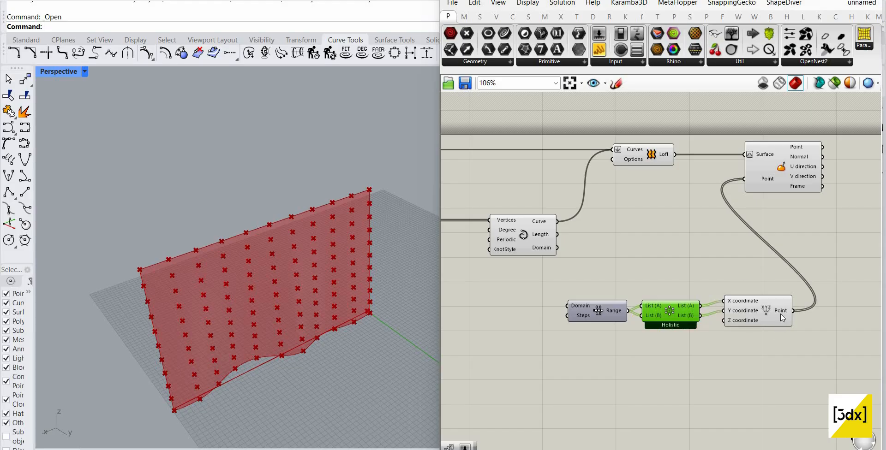
mouse_move(783, 317)
mouse_move(584, 321)
scroll(595, 318, "up", 2)
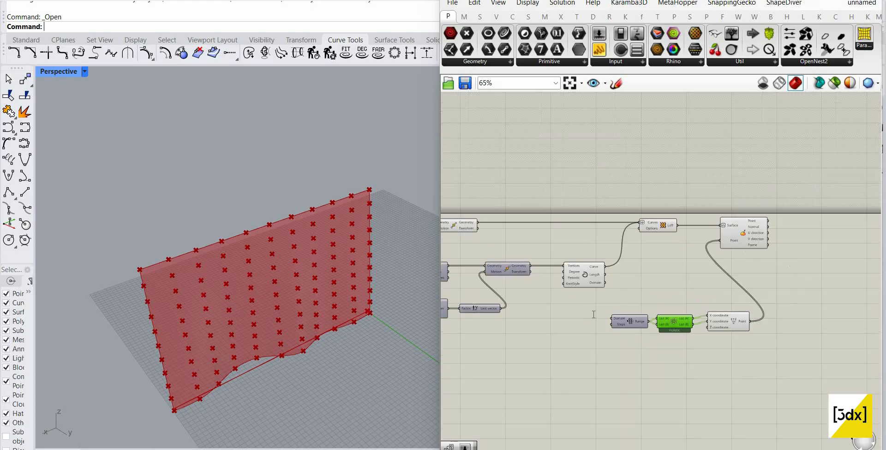
double_click(593, 314)
type("50")
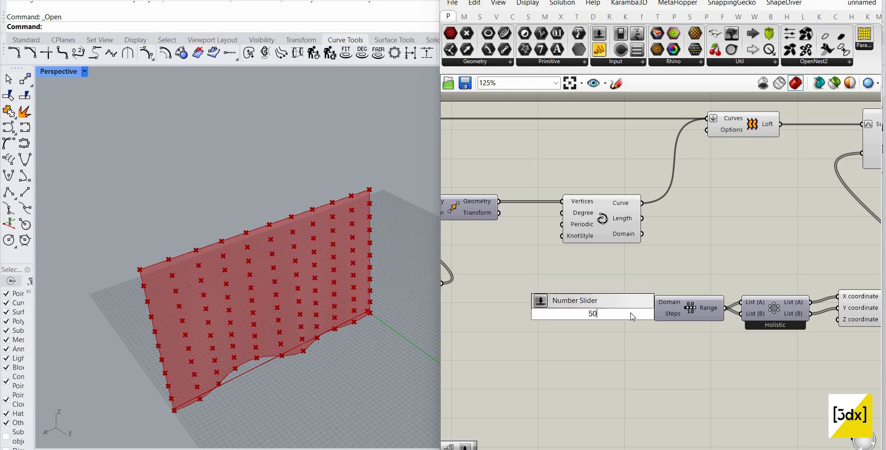
key("Return")
scroll(597, 323, "up", 4)
left_click_drag(639, 315, 670, 314)
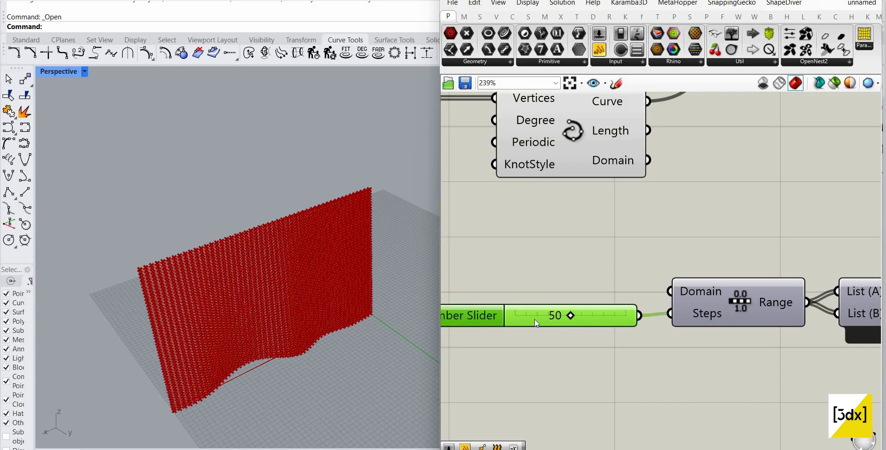
- Lower the Steps slider of Range to 24 and check the point grid on the lofted surface up close
scroll(595, 326, "up", 3)
left_click_drag(555, 313, 509, 314)
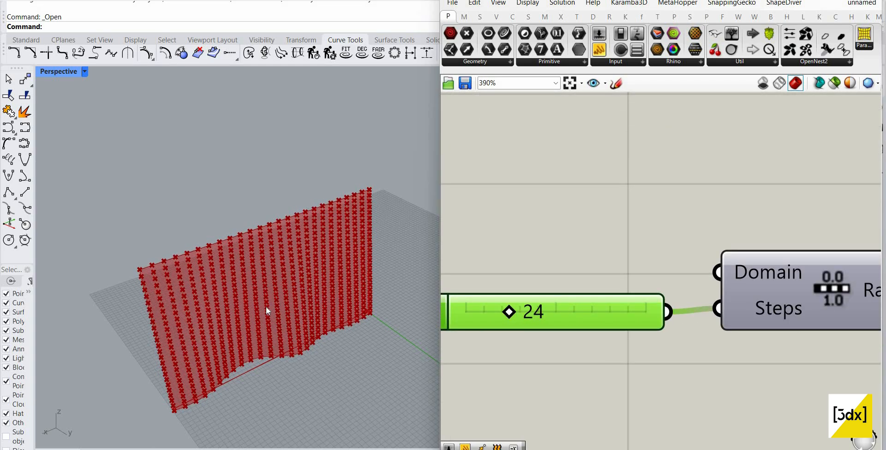
scroll(240, 278, "up", 5)
right_click_drag(241, 278, 185, 268)
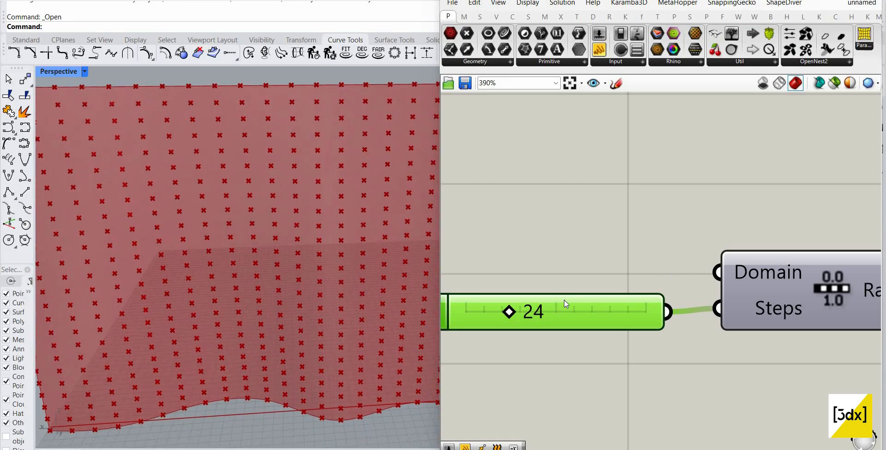
- Examine the outputs of Evaluate Surface and the chain of components feeding its Point input
scroll(674, 270, "down", 2)
scroll(801, 216, "down", 5)
scroll(770, 190, "up", 4)
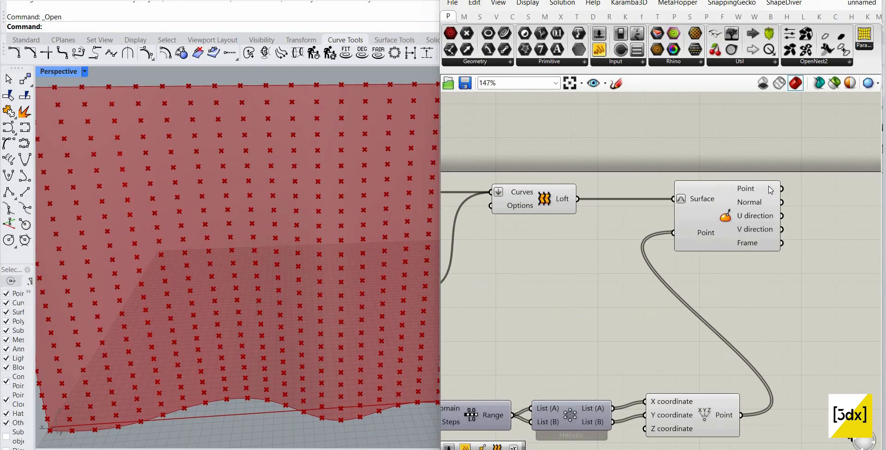
mouse_move(770, 189)
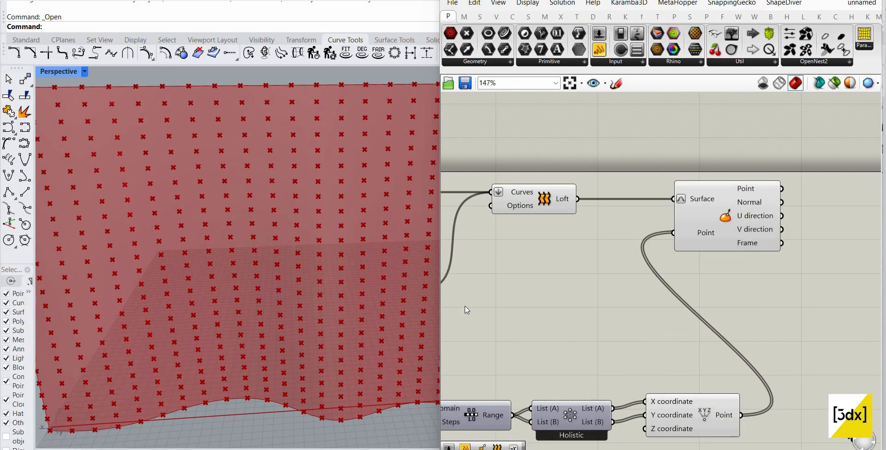
scroll(753, 254, "down", 3)
scroll(762, 263, "up", 3)
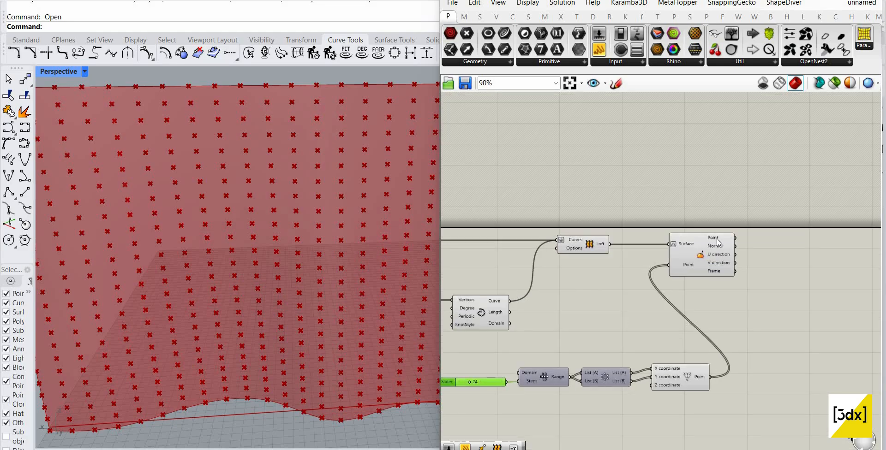
mouse_move(773, 273)
scroll(771, 272, "down", 2)
scroll(771, 268, "up", 2)
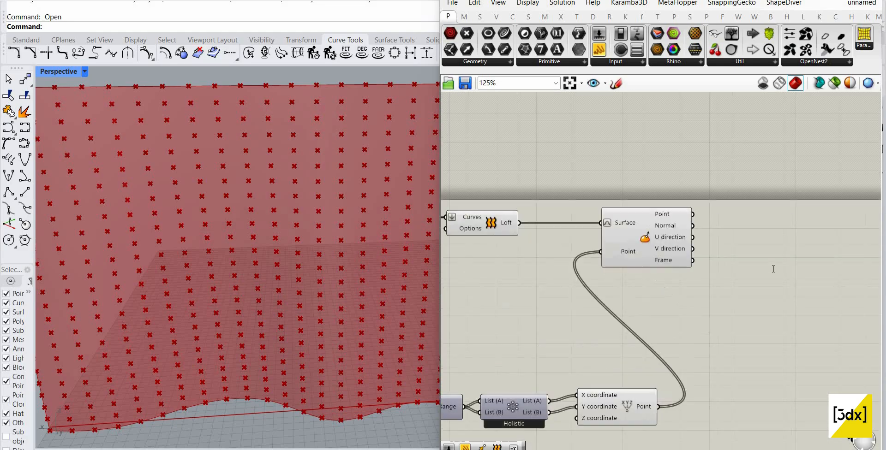
- Add a Partition List, wiring Evaluate Surface's Point output into List and the Steps slider of Range into Size
double_click(773, 268)
type("part")
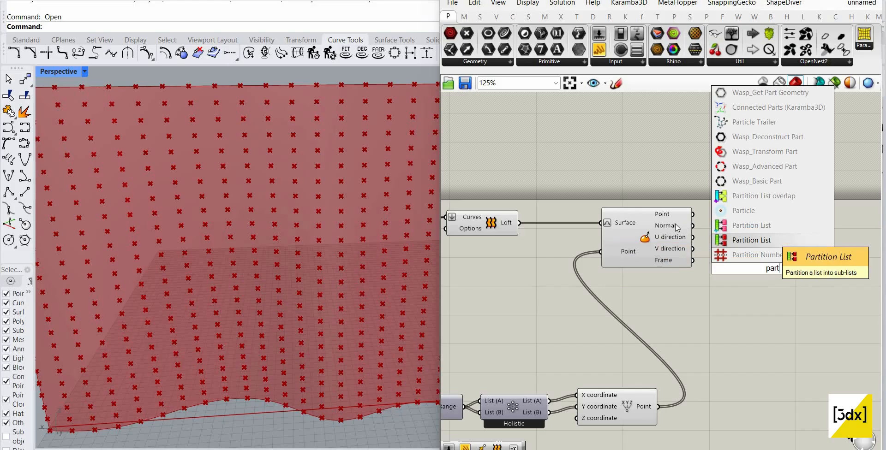
left_click(768, 227)
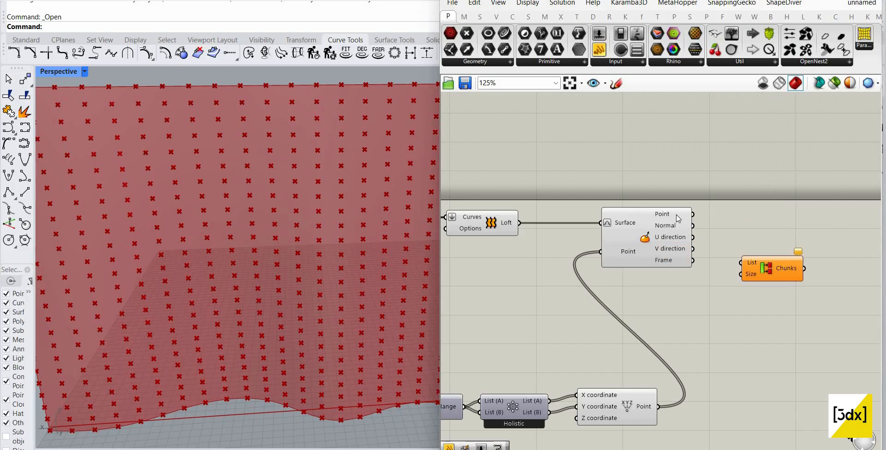
mouse_move(678, 219)
left_click_drag(692, 215, 619, 309)
scroll(774, 239, "down", 5)
scroll(631, 304, "up", 4)
scroll(765, 208, "up", 4)
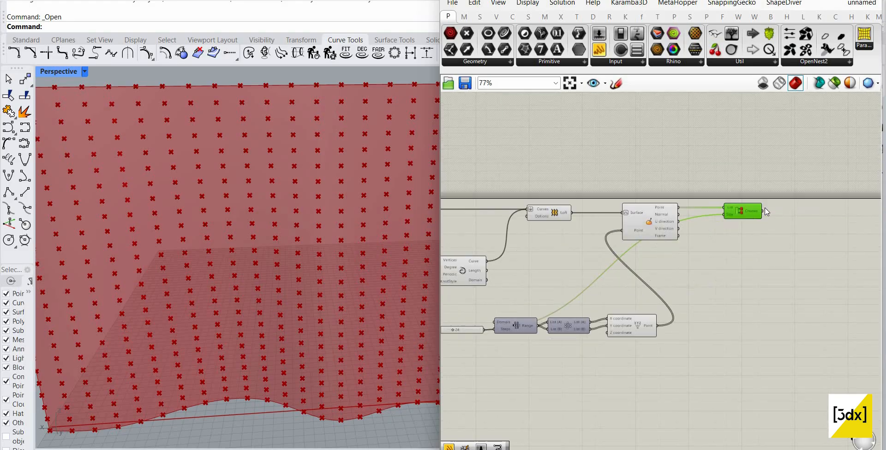
mouse_move(765, 208)
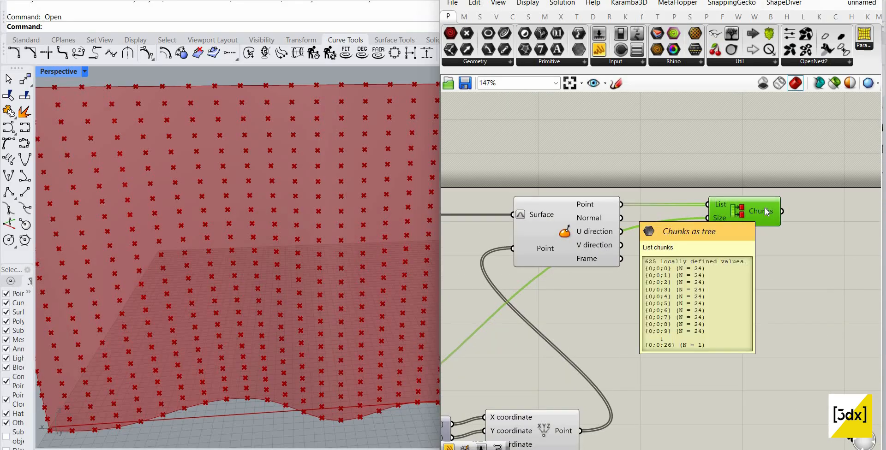
- Try the expression x-1 on the Size input of Partition List and check the resulting chunks
right_click(719, 218)
mouse_move(743, 325)
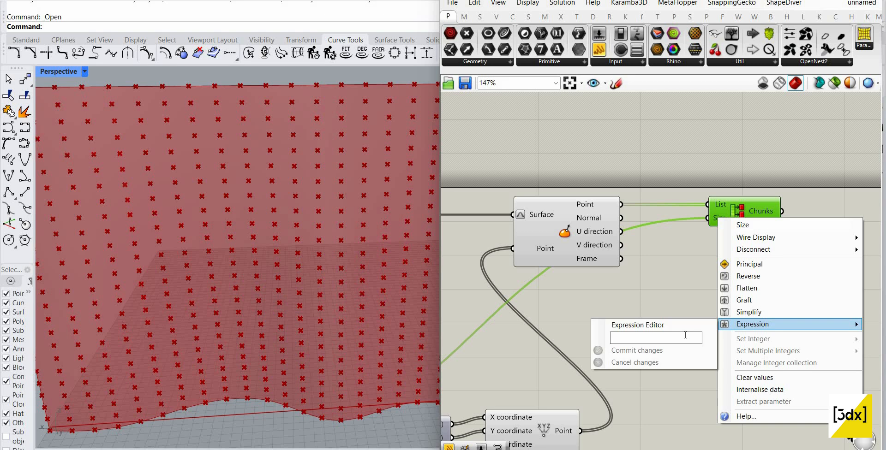
type("x-")
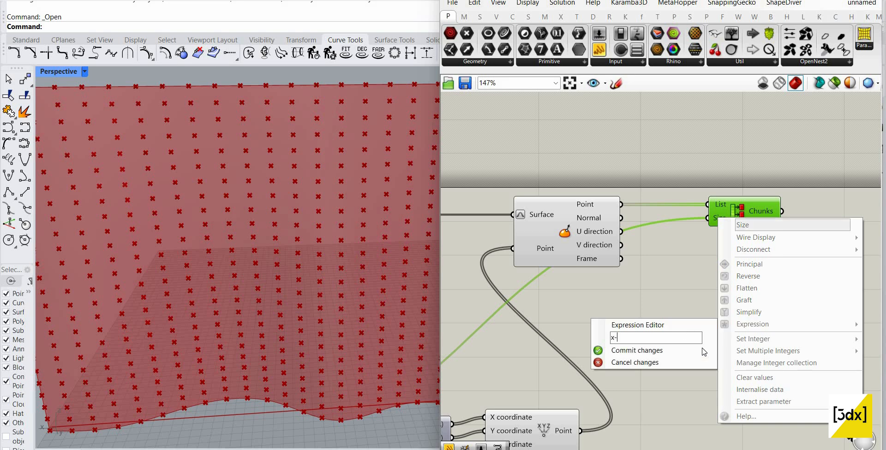
type("2")
left_click(703, 352)
mouse_move(763, 207)
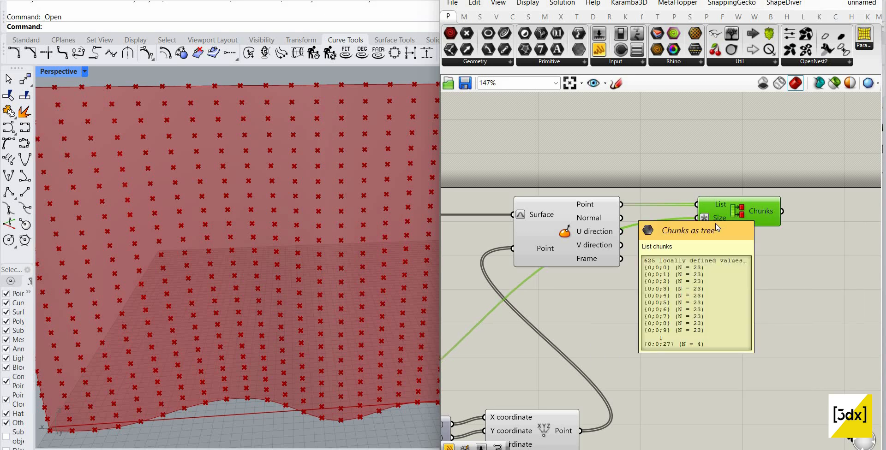
- Set the expression on the Size input of Partition List to x+1
right_click(717, 219)
mouse_move(748, 325)
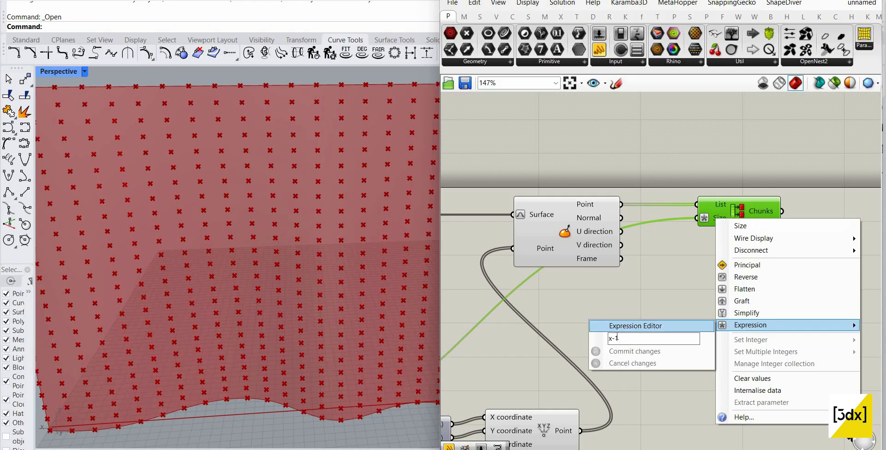
left_click(624, 336)
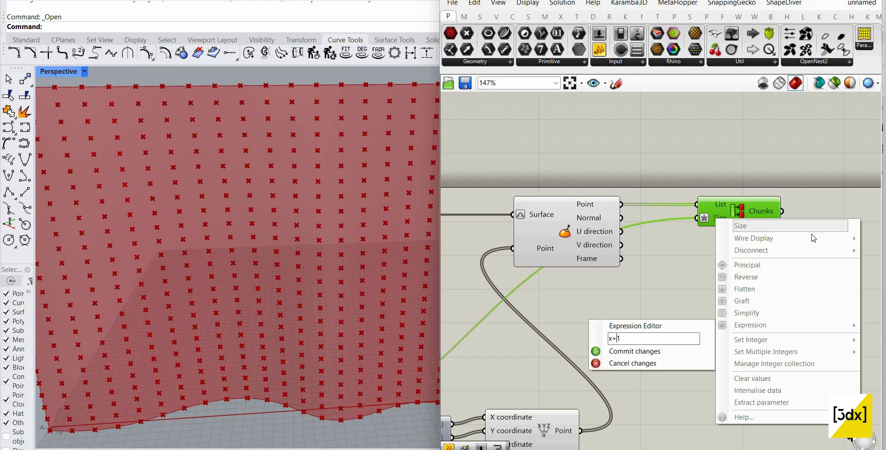
key("Return")
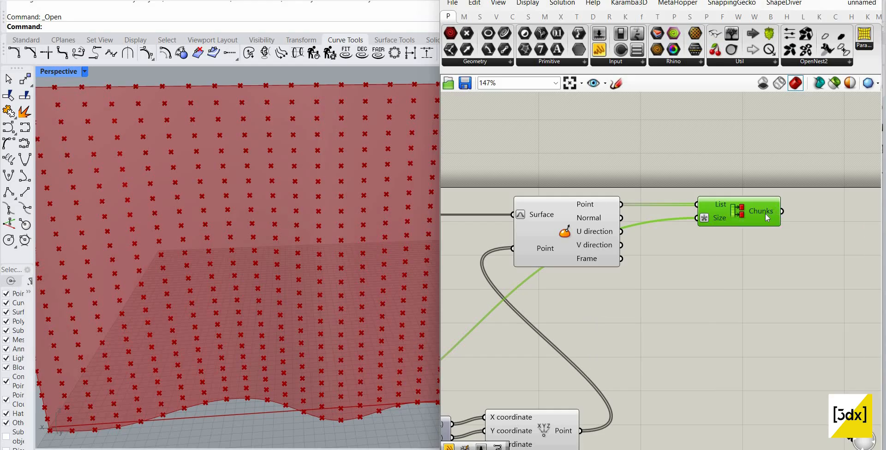
- Add a Param Viewer above Partition List, wire Chunks into it, and examine the branch structure
right_click_drag(768, 215, 735, 240)
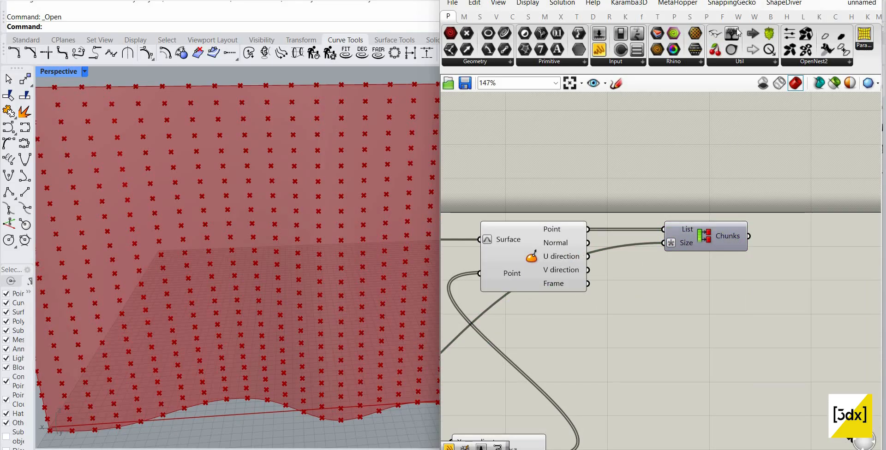
scroll(710, 265, "down", 2)
left_click(756, 203)
scroll(692, 266, "up", 3)
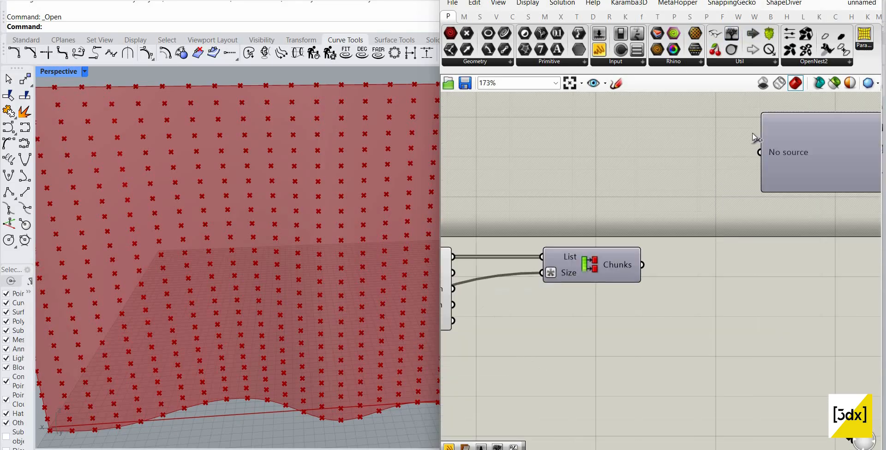
left_click_drag(704, 178, 750, 173)
scroll(762, 185, "down", 4)
scroll(762, 203, "up", 3)
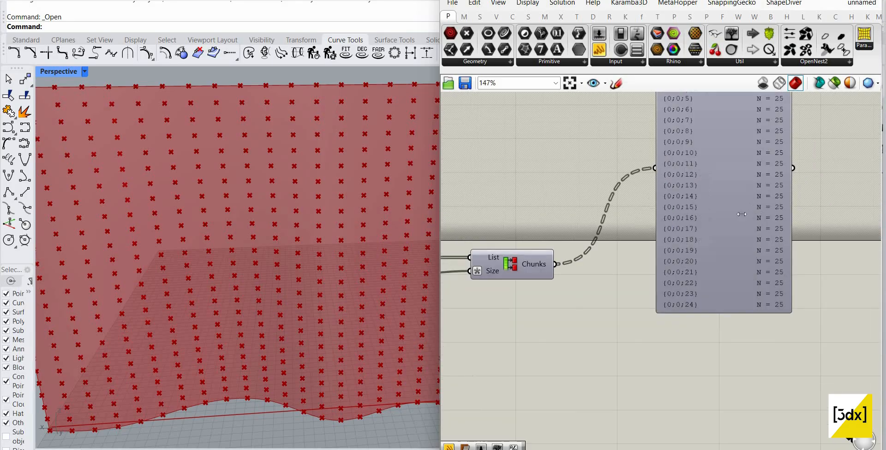
scroll(734, 339, "down", 3)
scroll(727, 337, "up", 3)
scroll(728, 339, "up", 3)
scroll(763, 276, "down", 5)
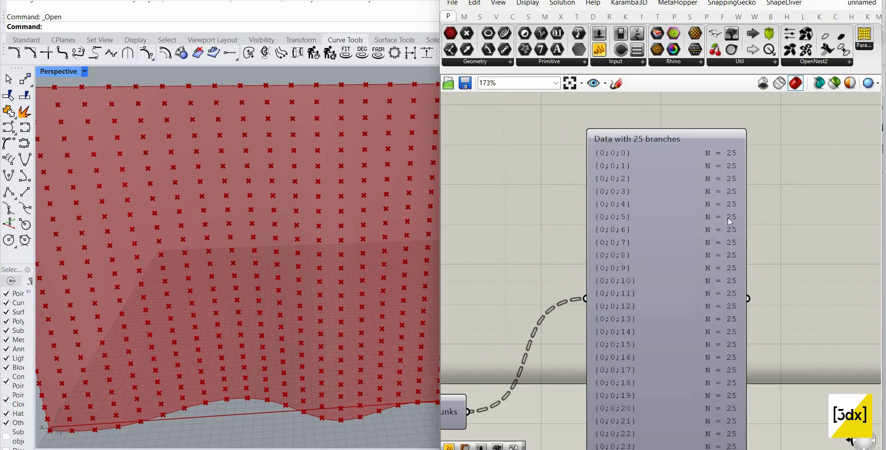
scroll(780, 278, "up", 3)
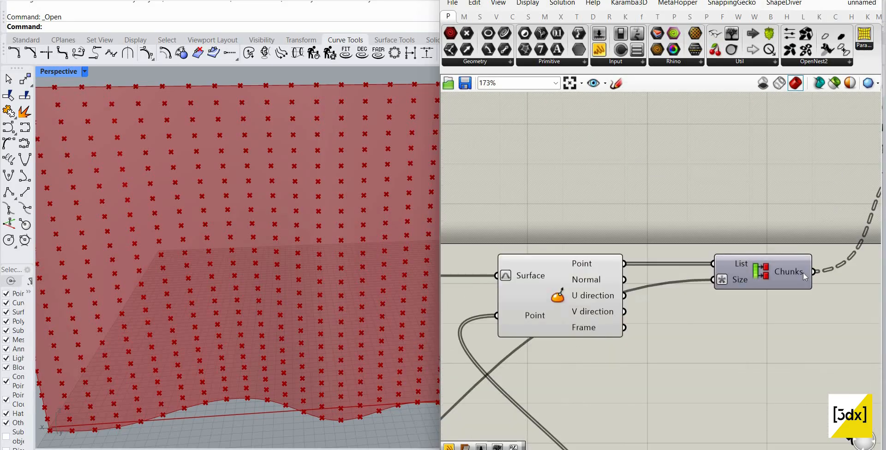
- Simplify the Chunks output of Partition List and check its branch paths
right_click(786, 272)
left_click(781, 358)
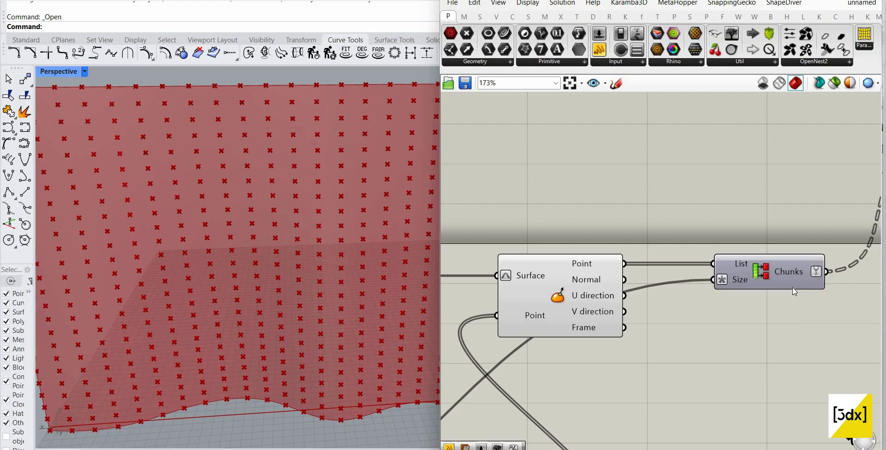
mouse_move(795, 291)
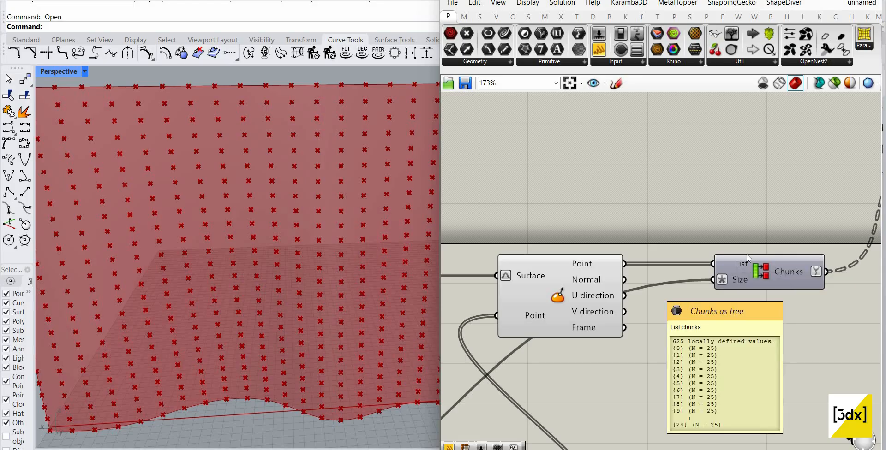
- Delete the Param Viewer connected to the Chunks output
scroll(766, 285, "down", 3)
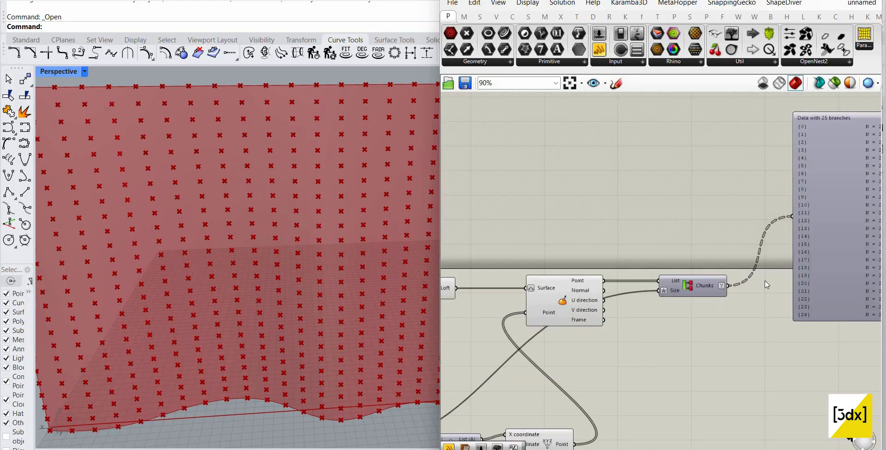
right_click_drag(764, 281, 696, 297)
left_click_drag(784, 308, 805, 277)
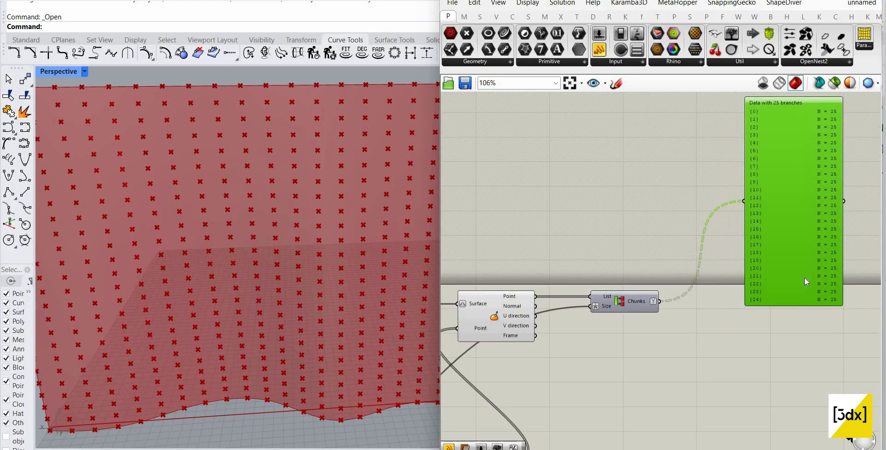
key("Delete")
left_click(639, 306)
- Add a Polyline component beside Partition List and wire Chunks into its Vertices input
scroll(687, 315, "up", 2)
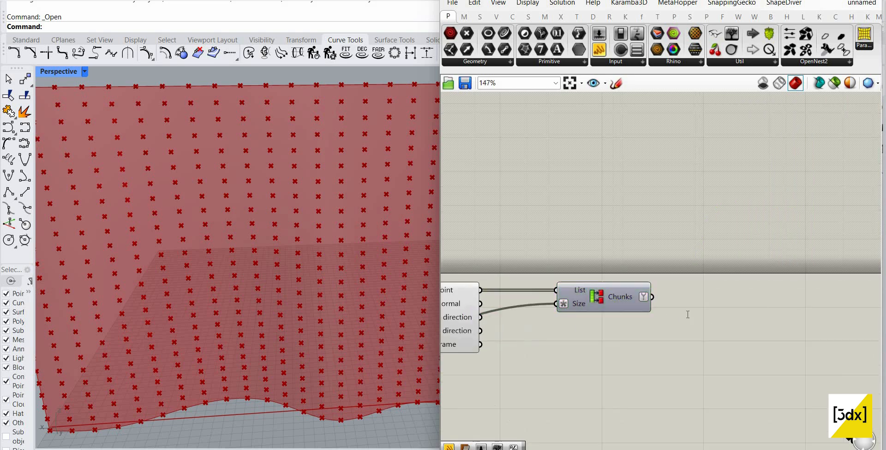
double_click(688, 315)
type("poly")
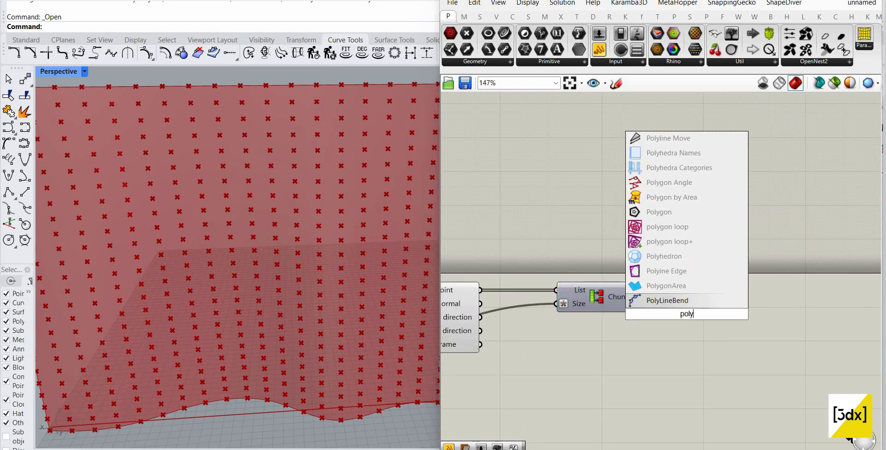
type("line")
left_click(656, 301)
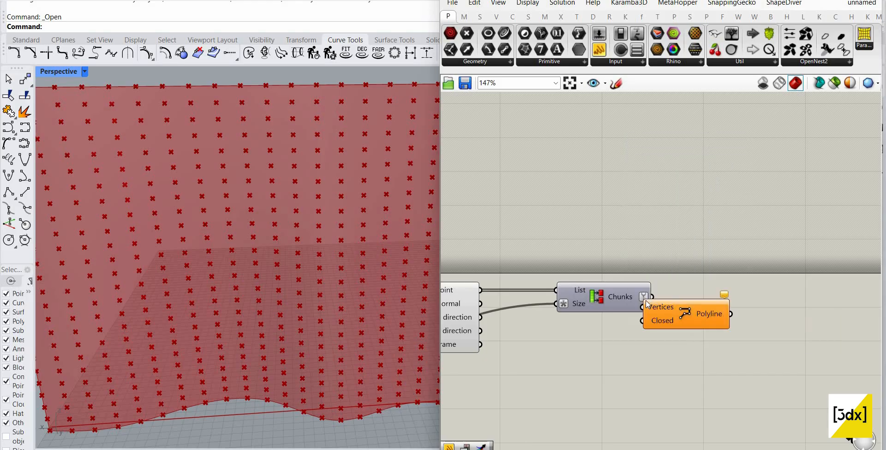
scroll(656, 300, "up", 2)
left_click_drag(651, 296, 637, 310)
left_click(638, 349)
left_click_drag(697, 319, 768, 296)
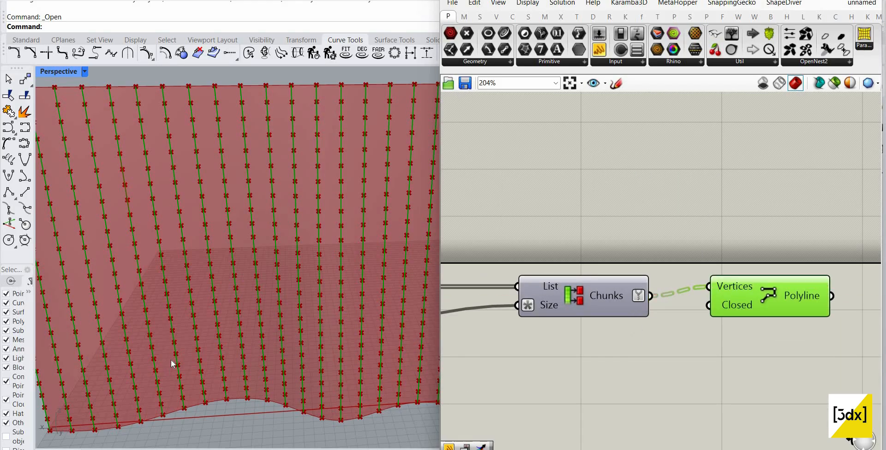
scroll(171, 360, "down", 4)
double_click(662, 344)
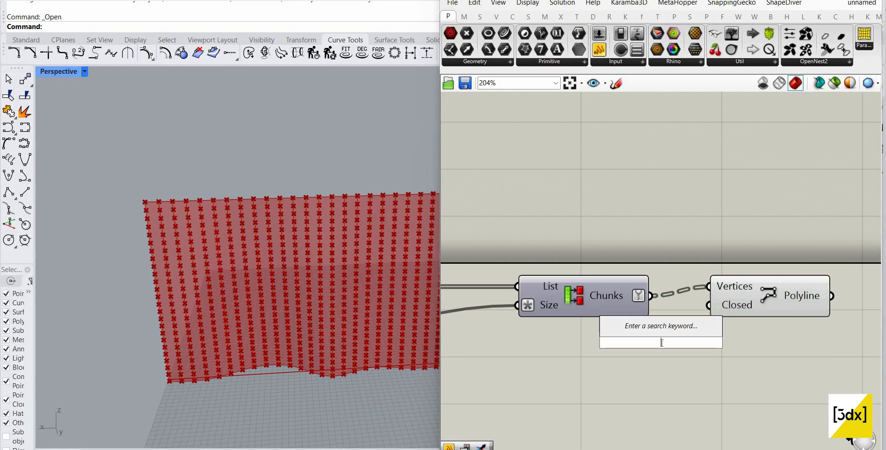
type("flip")
left_click(662, 283)
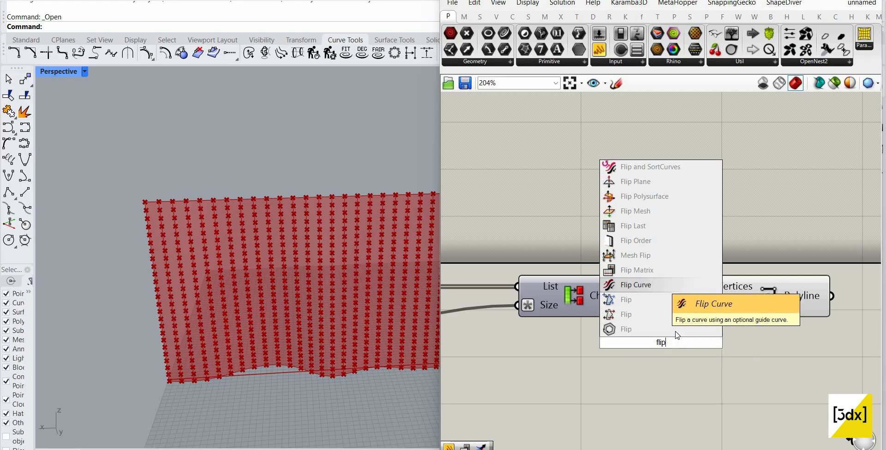
left_click(675, 333)
key("Delete")
- Add a Flip Matrix below Partition List and wire the Chunks output into its Data input
double_click(655, 374)
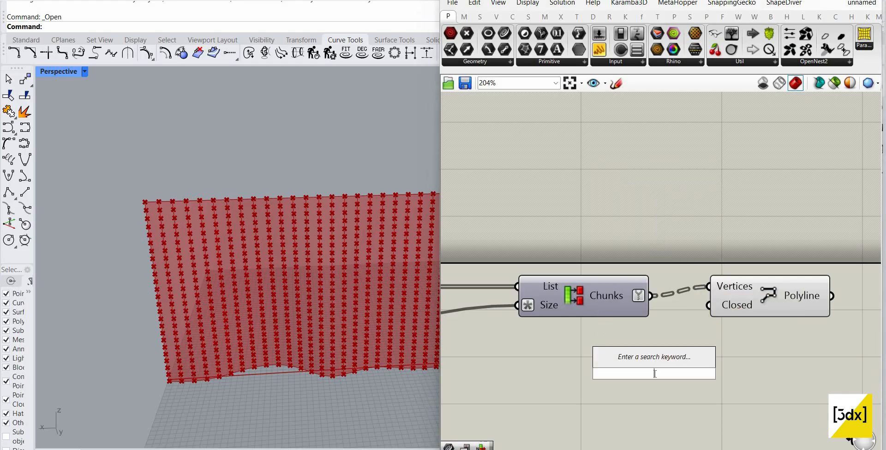
type("flip")
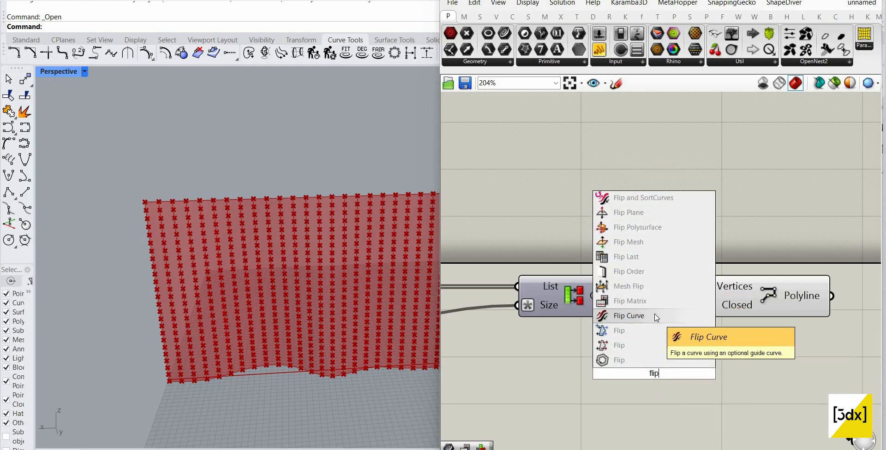
left_click(630, 301)
left_click_drag(650, 295, 606, 373)
scroll(707, 318, "down", 3)
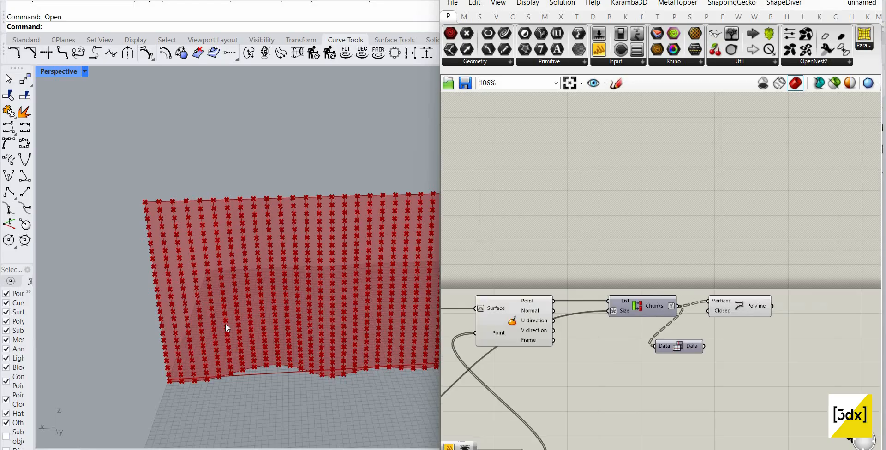
- Add a List Item above Partition List and wire Evaluate Surface's Point output into its List input
scroll(352, 347, "down", 3)
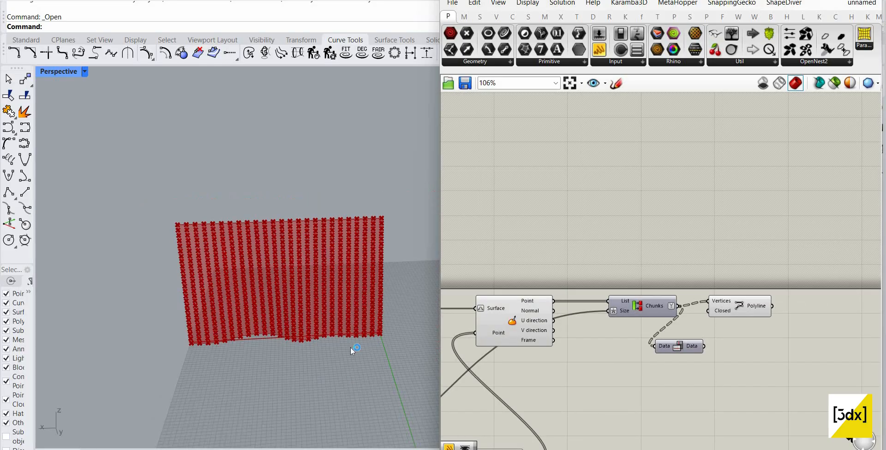
scroll(381, 334, "up", 6)
scroll(258, 278, "down", 2)
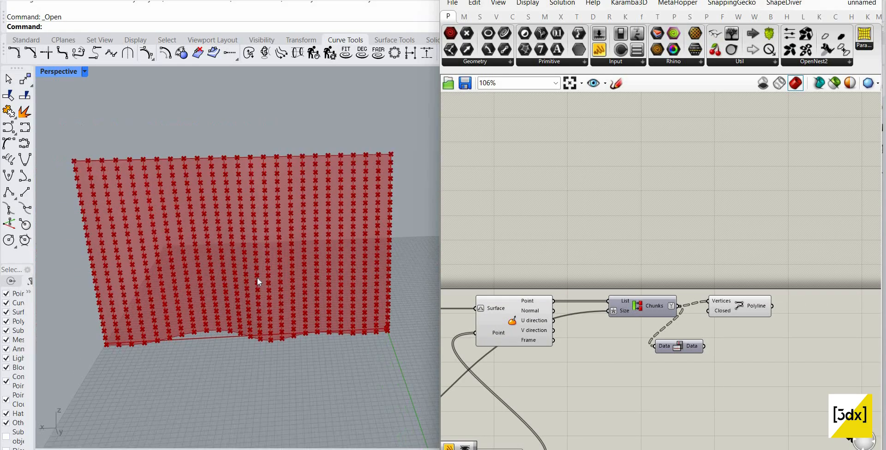
scroll(596, 270, "up", 2)
double_click(596, 270)
type("list i")
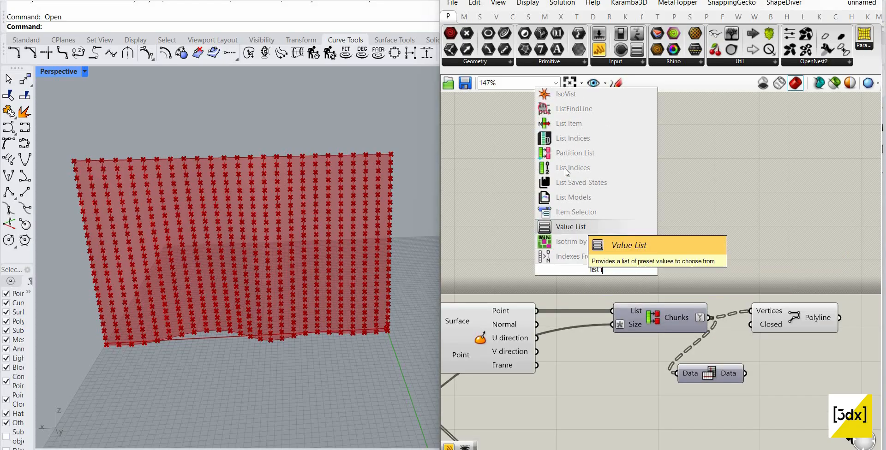
type("t")
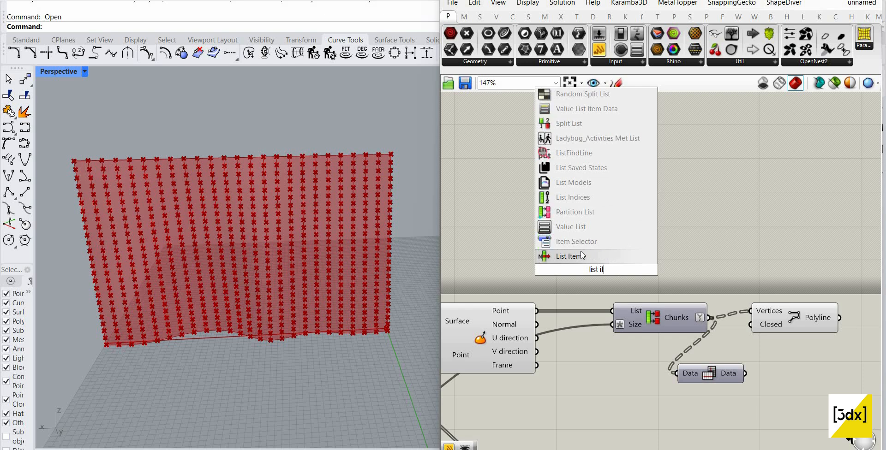
left_click(567, 255)
scroll(548, 307, "up", 2)
left_click_drag(600, 273, 611, 209)
scroll(676, 183, "up", 1)
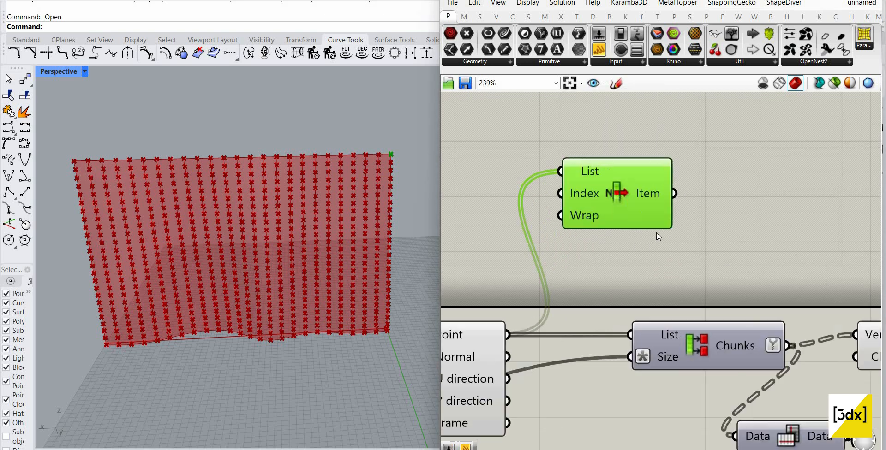
- Add +1, +2 and +3 outputs to the List Item component to pick consecutive surface points
middle_click(625, 193)
scroll(333, 217, "down", 15)
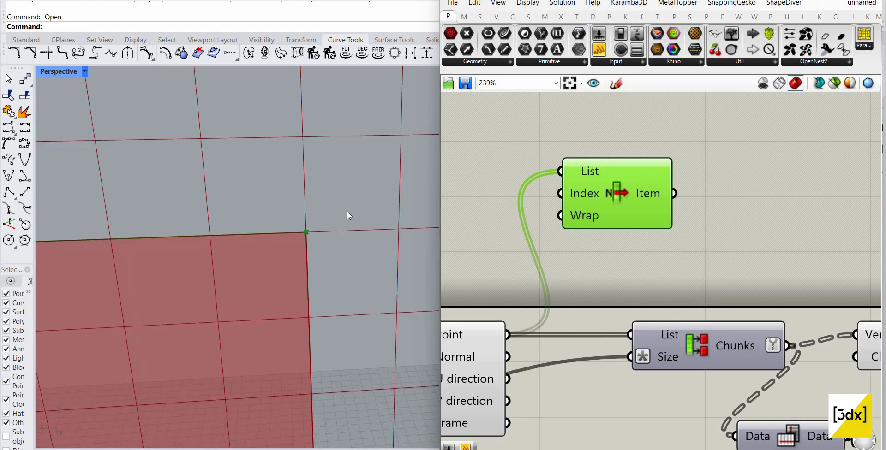
scroll(653, 243, "up", 4)
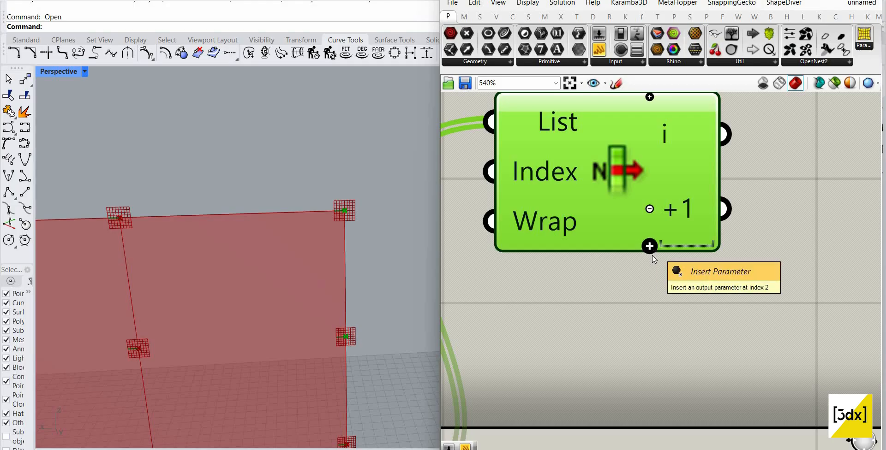
left_click(652, 248)
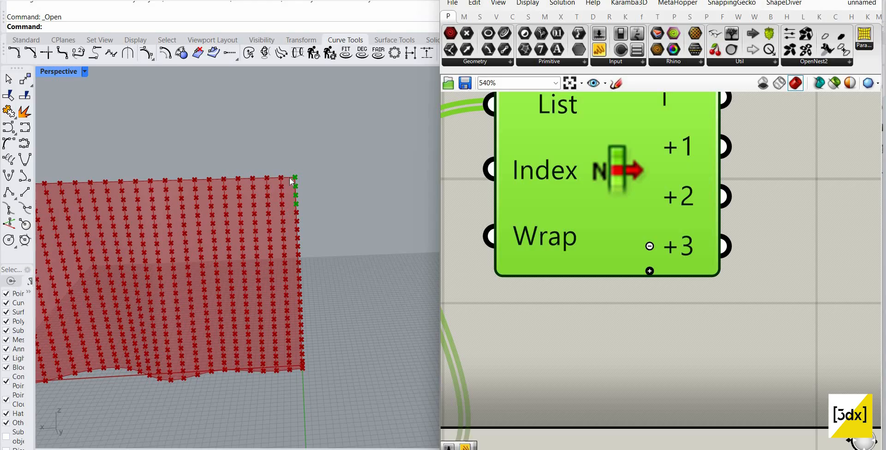
scroll(595, 223, "down", 5)
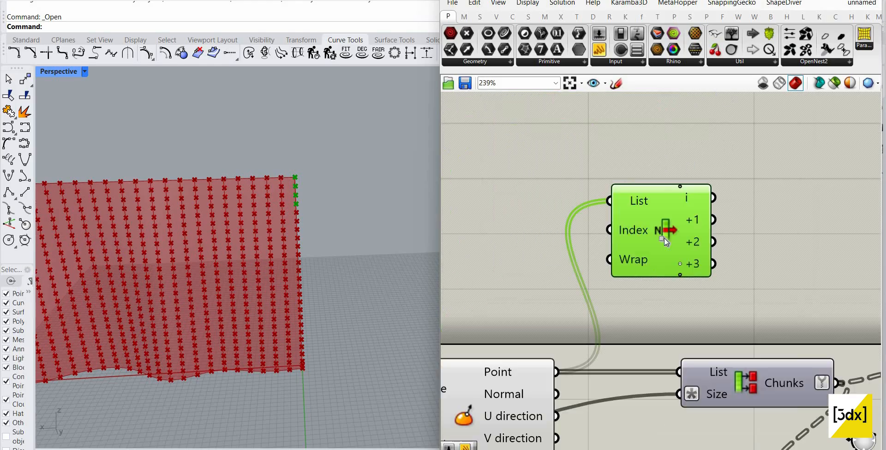
key("Delete")
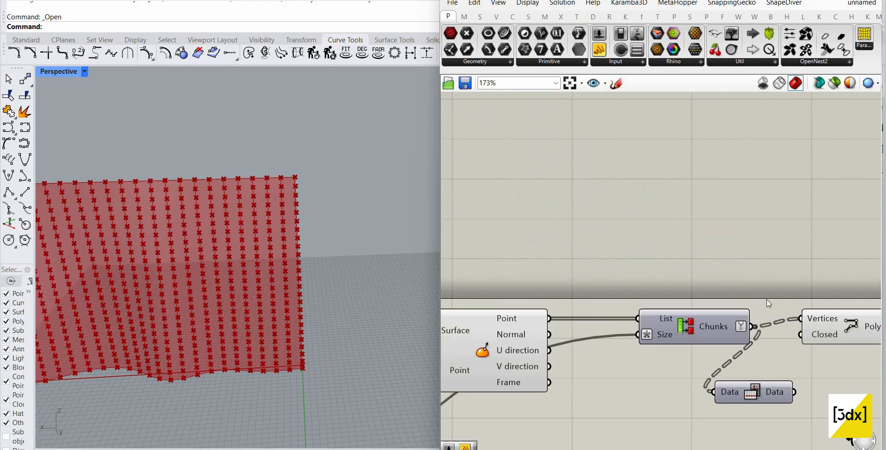
scroll(637, 251, "down", 1)
key("ctrl+z")
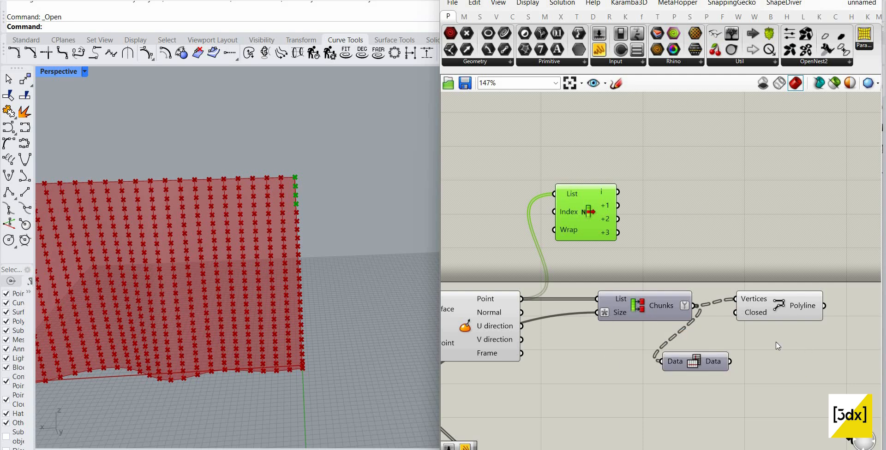
- Replace the Chunks wire in the Polyline's Vertices input with the Flip Matrix Data output
scroll(673, 315, "down", 3)
scroll(711, 319, "up", 5)
right_click_drag(711, 319, 624, 281)
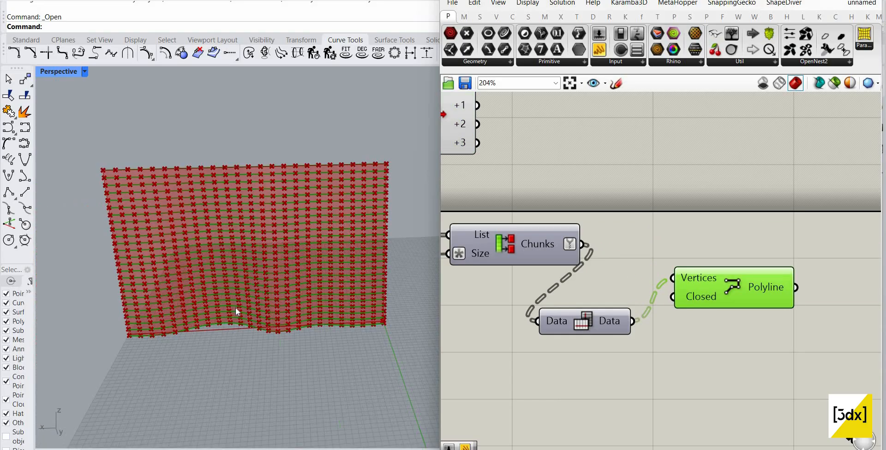
scroll(236, 308, "up", 5)
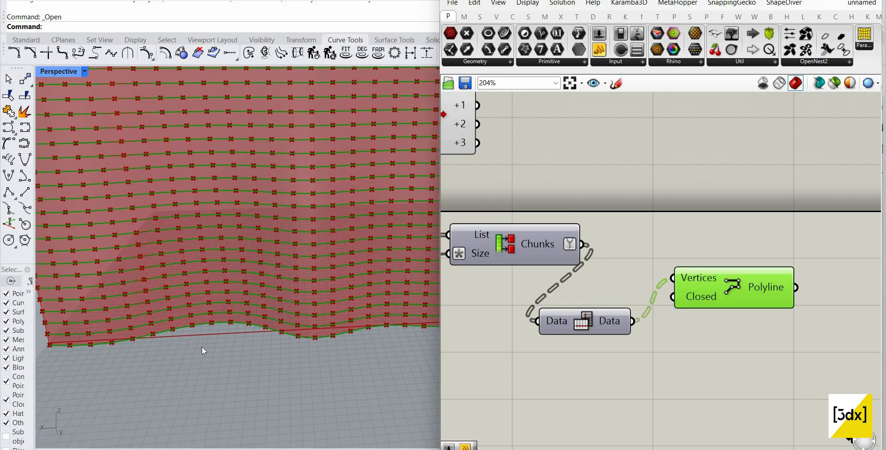
scroll(658, 272, "down", 4)
- Line up Flip Matrix and Polyline beside Partition List, and delete the List Item component
right_click_drag(656, 258, 687, 218)
scroll(692, 223, "up", 1)
left_click_drag(643, 263, 676, 217)
left_click_drag(754, 239, 766, 217)
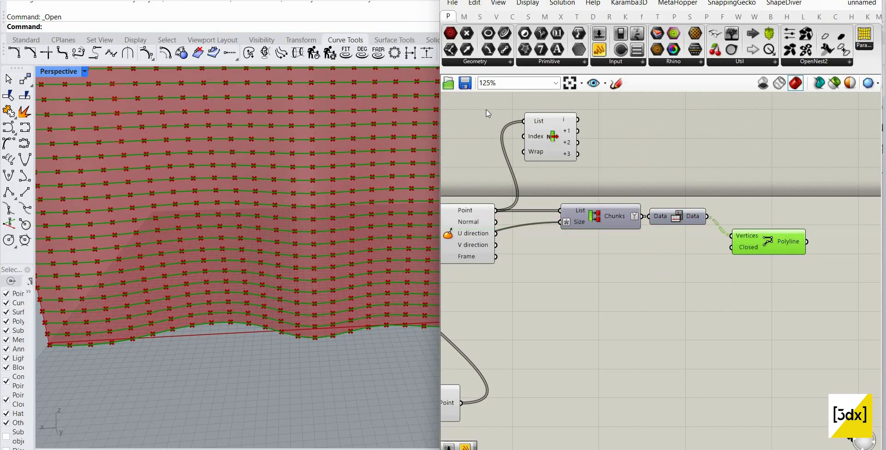
key("Delete")
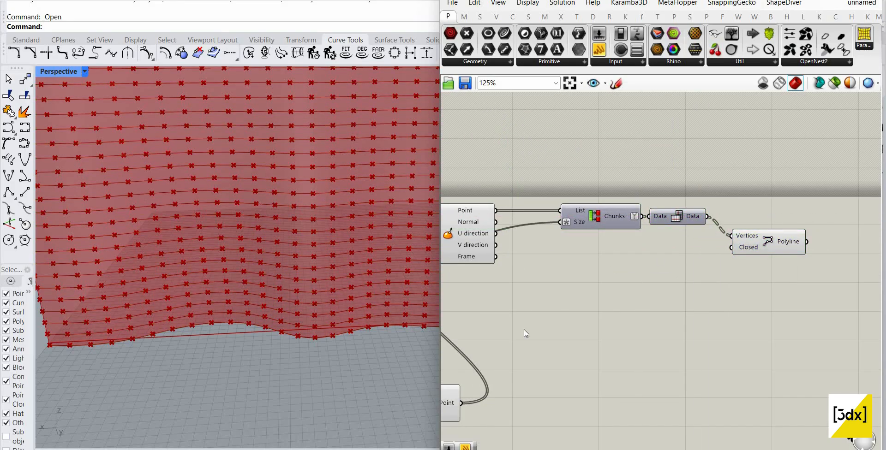
- Turn off the preview of all components in the definition
scroll(513, 253, "down", 5)
scroll(516, 263, "up", 4)
scroll(778, 118, "down", 2)
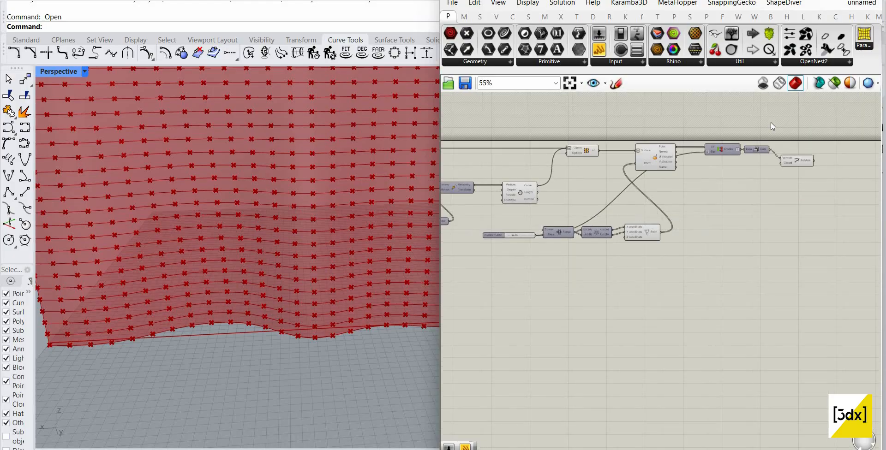
scroll(769, 131, "up", 3)
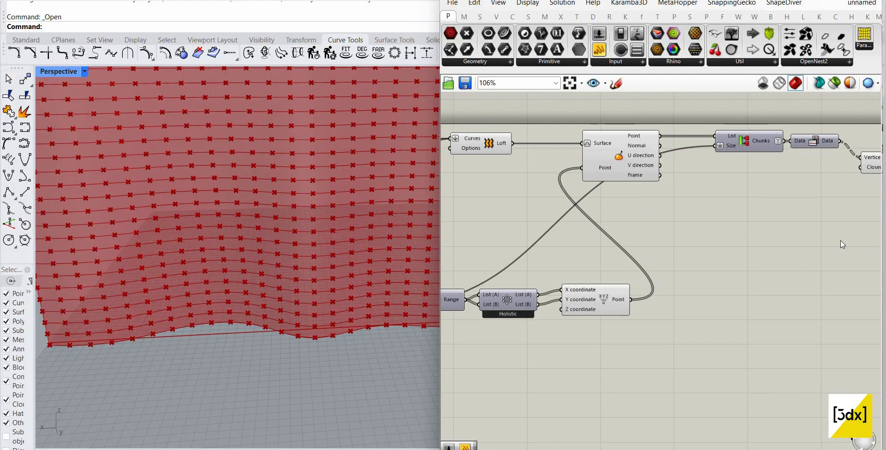
scroll(287, 273, "down", 5)
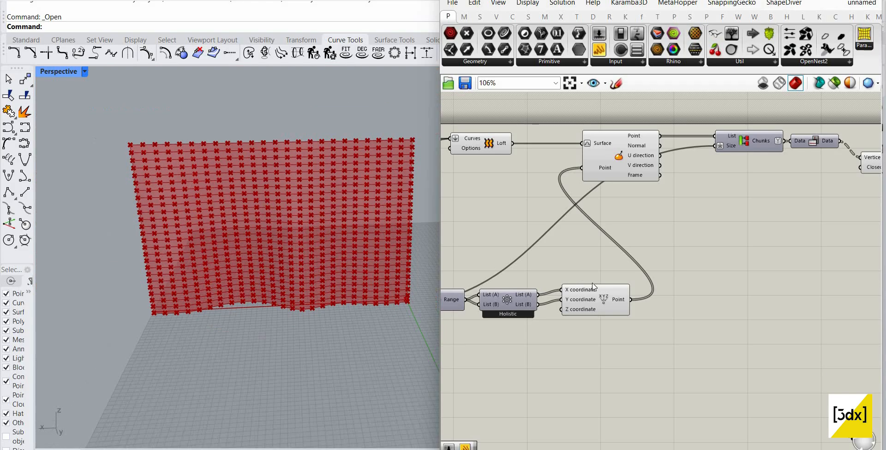
scroll(538, 291, "down", 5)
left_click_drag(676, 339, 442, 208)
right_click(573, 152)
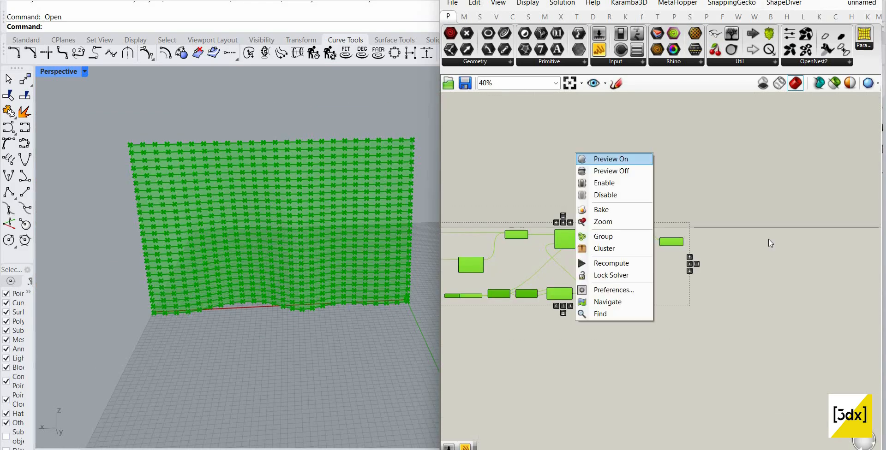
left_click(602, 169)
scroll(696, 292, "down", 2)
scroll(683, 262, "down", 5)
left_click_drag(712, 320, 544, 242)
right_click(662, 212)
left_click(680, 231)
scroll(683, 259, "up", 5)
scroll(710, 250, "up", 3)
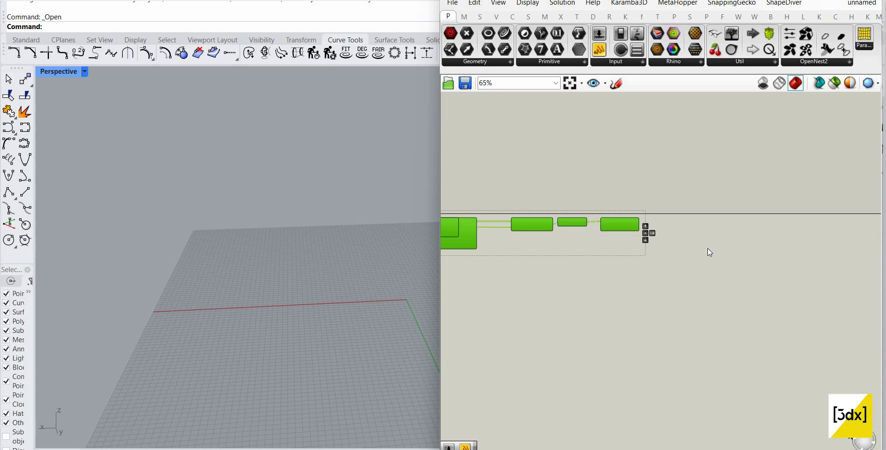
left_click(710, 252)
scroll(672, 251, "down", 3)
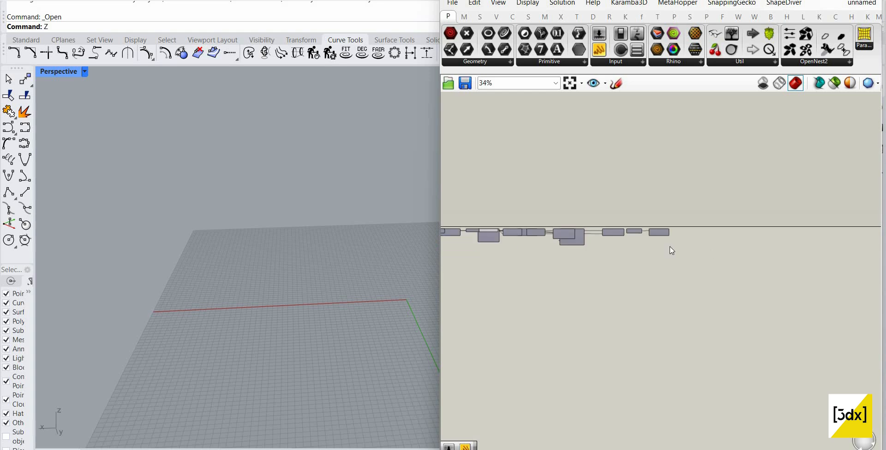
key("Escape")
- Turn the preview of the Polyline component back on
scroll(655, 234, "up", 7)
left_click(664, 236)
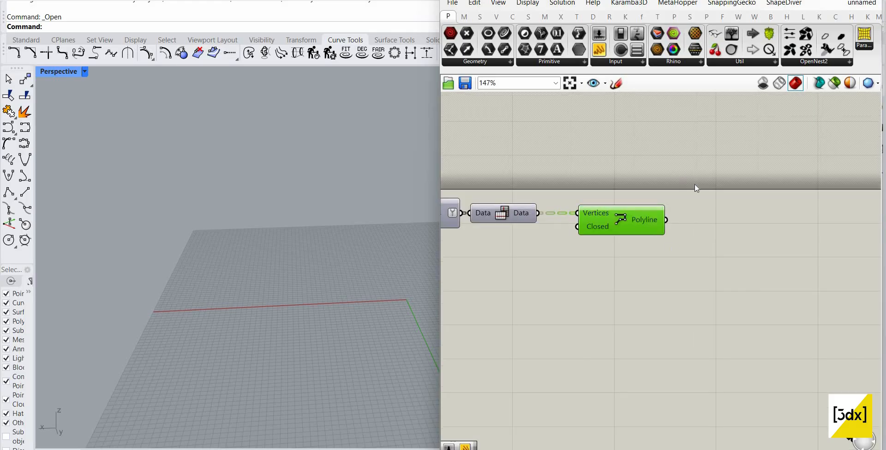
right_click(696, 188)
left_click(694, 179)
left_click(684, 223)
- Add an Explode component beside Polyline and wire the Polyline output into its Curve input
scroll(706, 233, "up", 1)
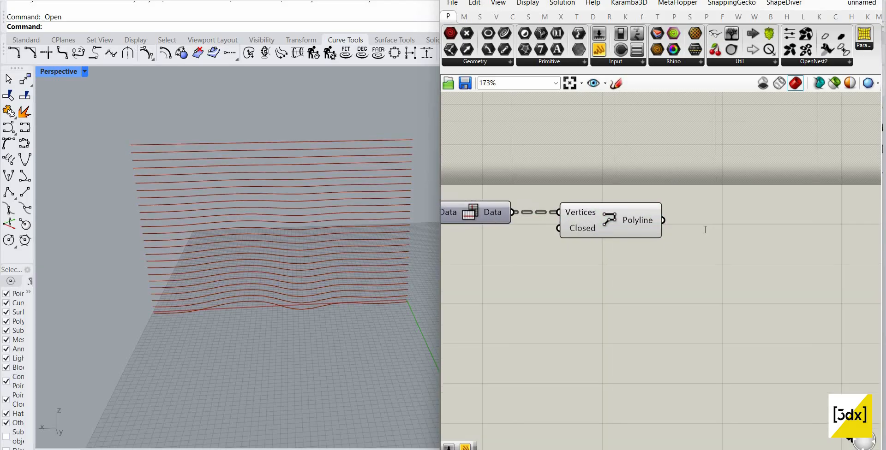
double_click(706, 231)
type("explode")
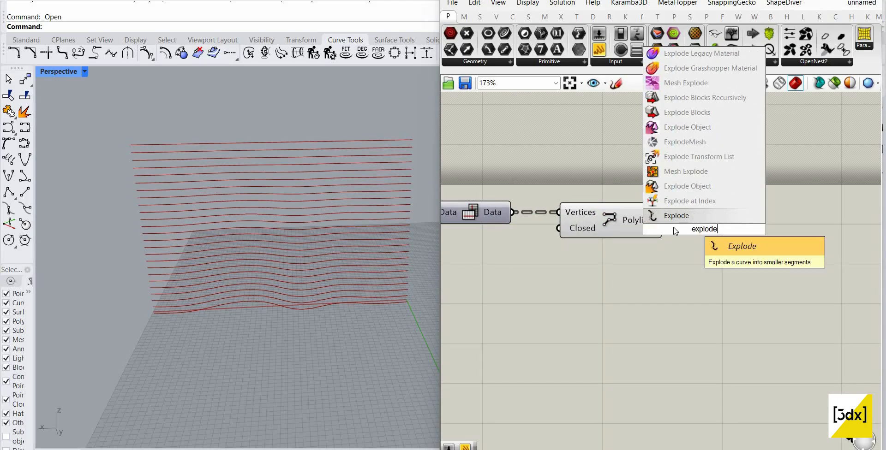
key("Return")
scroll(692, 235, "down", 5)
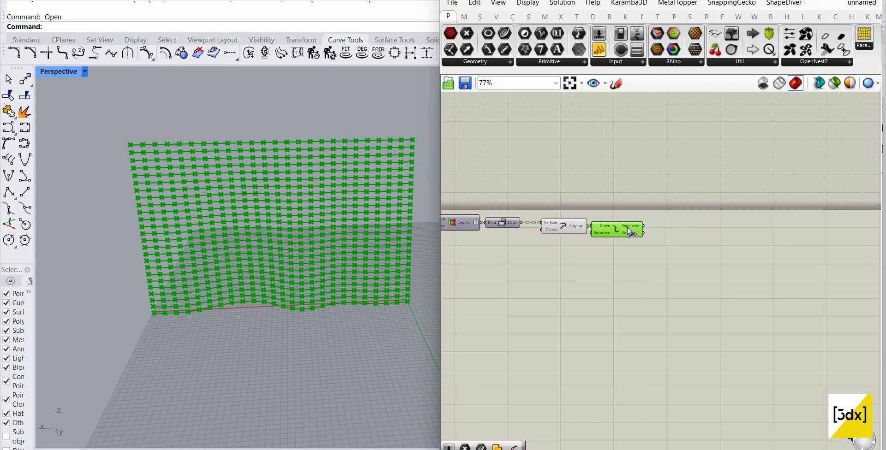
scroll(674, 233, "up", 6)
double_click(710, 223)
left_click(690, 241)
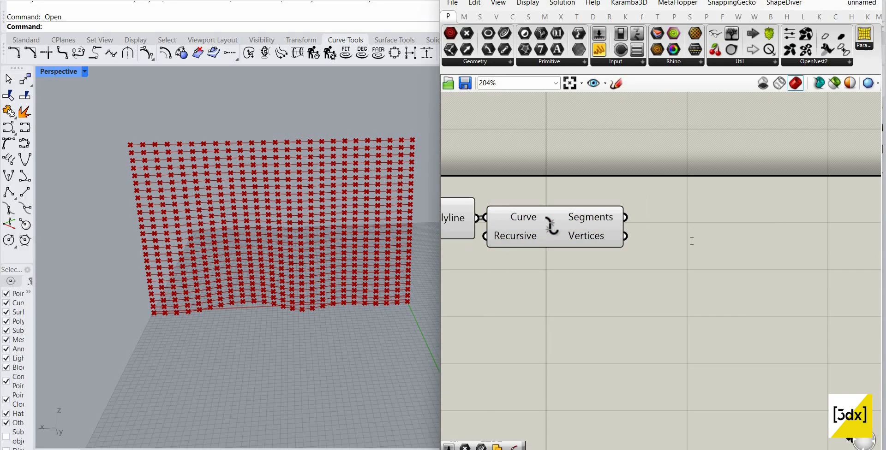
- Add a Dispatch component beside Explode and wire the Segments output into its List input
double_click(691, 241)
type("dis")
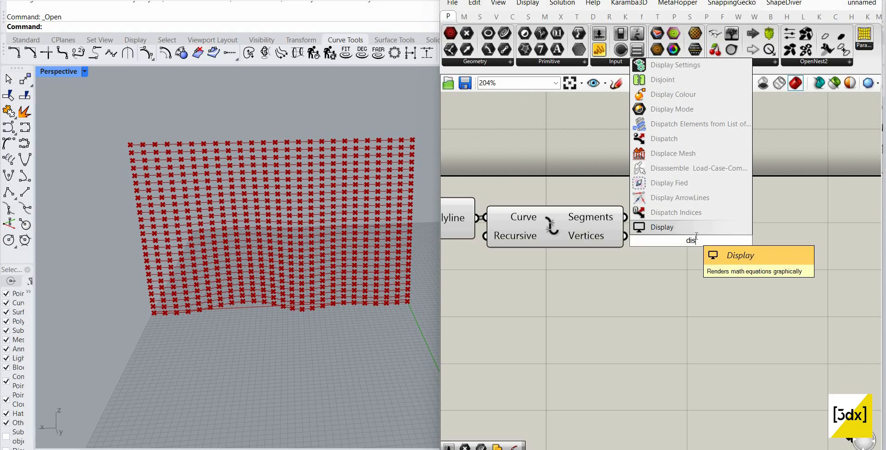
type("patch")
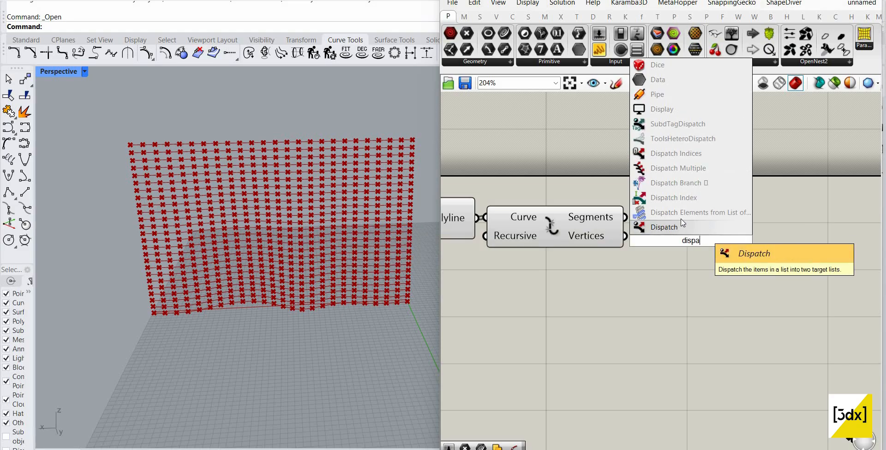
key("Return")
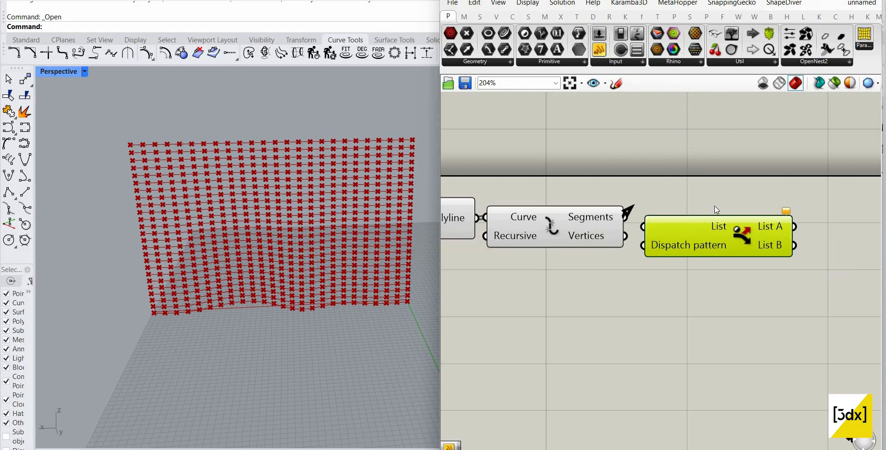
left_click_drag(626, 217, 643, 227)
left_click_drag(737, 228, 756, 219)
- Add a Curve parameter beside Dispatch and wire the List A output into it
scroll(752, 222, "down", 6)
scroll(749, 225, "up", 4)
double_click(748, 224)
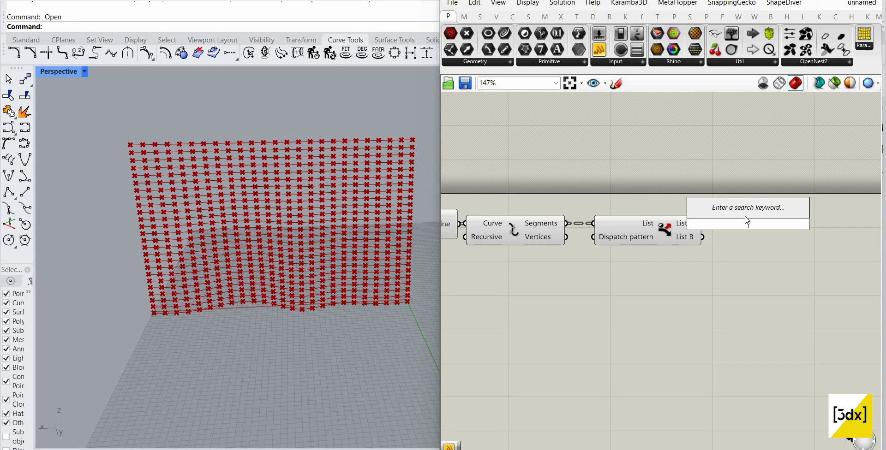
type("curve")
key("Return")
scroll(749, 231, "up", 3)
left_click_drag(747, 226, 702, 224)
- Turn off the preview of the Polyline, Explode and Dispatch components
scroll(734, 269, "down", 8)
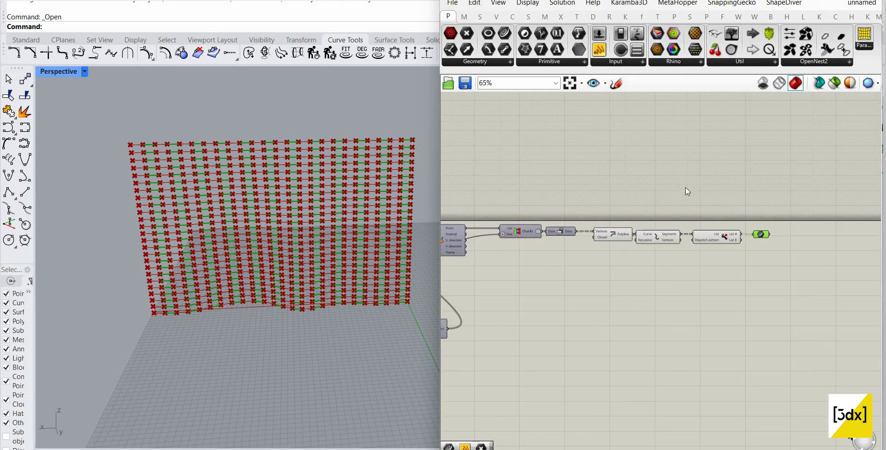
left_click_drag(580, 223, 740, 260)
right_click(685, 188)
left_click(721, 205)
left_click(865, 242)
- Select the Curve parameter and examine its dispatched segments in the viewport
scroll(739, 246, "up", 6)
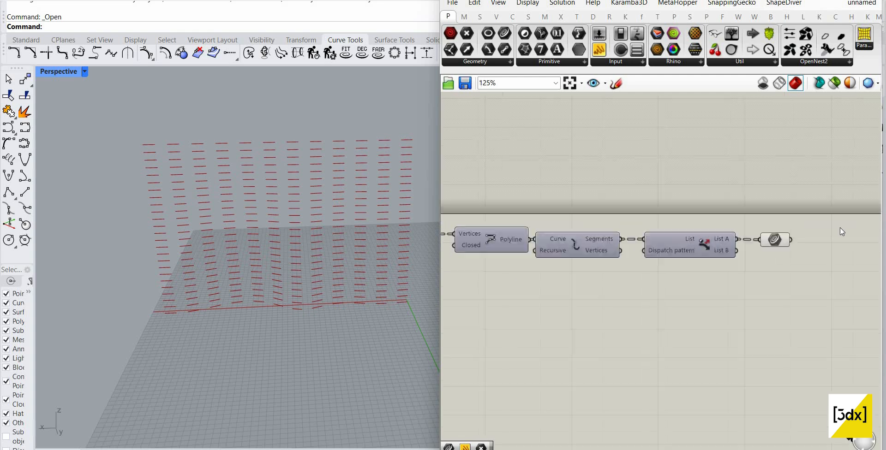
scroll(841, 233, "down", 3)
scroll(859, 229, "up", 4)
left_click(780, 239)
scroll(136, 317, "up", 5)
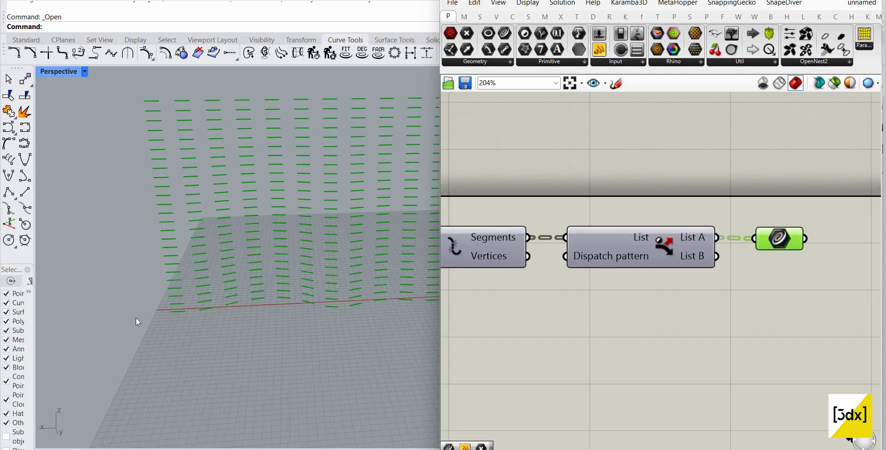
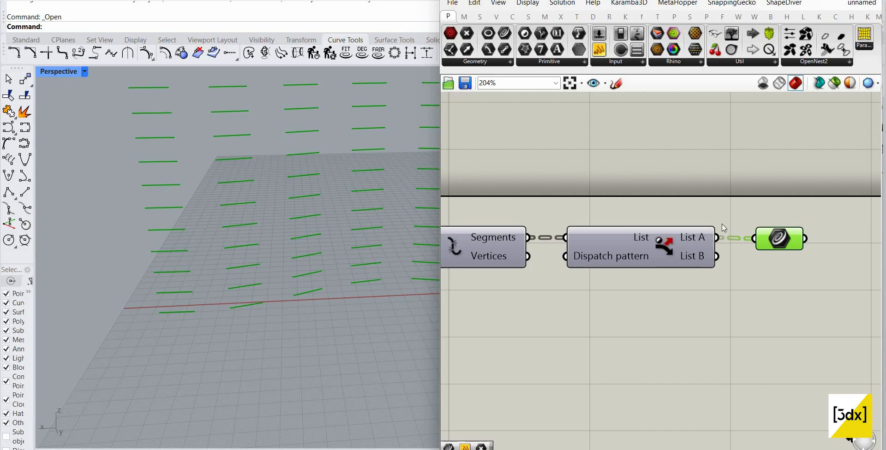
- Sketch rows of alternating dashes on the canvas above the components and discard the sketch
scroll(699, 236, "down", 5)
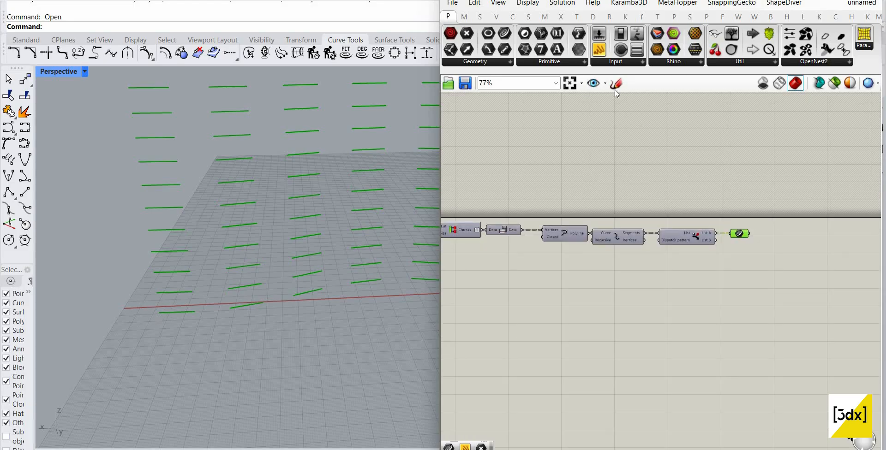
left_click_drag(546, 236, 701, 234)
left_click_drag(669, 205, 592, 205)
left_click_drag(537, 175, 561, 177)
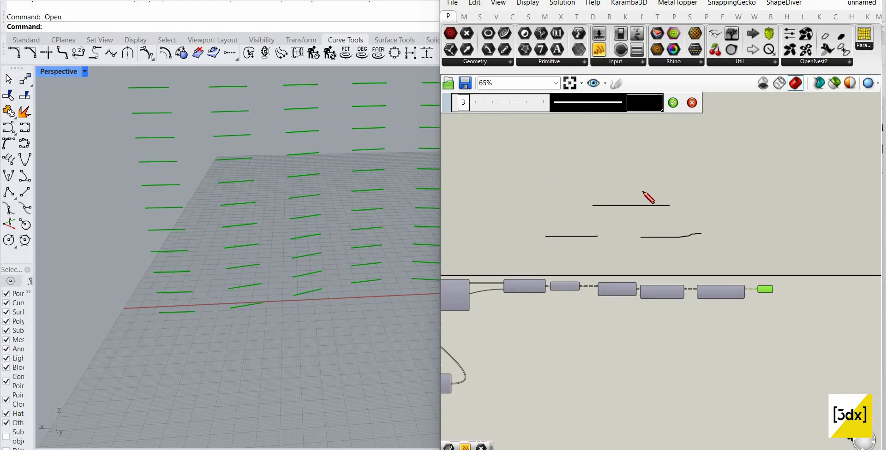
left_click_drag(681, 183, 650, 183)
left_click_drag(589, 140, 561, 144)
left_click_drag(565, 131, 612, 132)
left_click_drag(591, 122, 558, 125)
left_click(694, 102)
- Inspect the default values of Dispatch's Dispatch pattern input
scroll(557, 283, "up", 4)
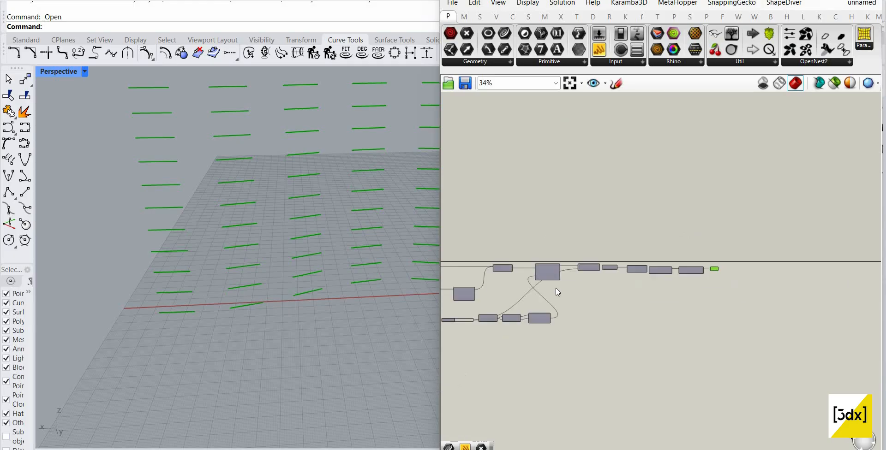
scroll(557, 283, "up", 3)
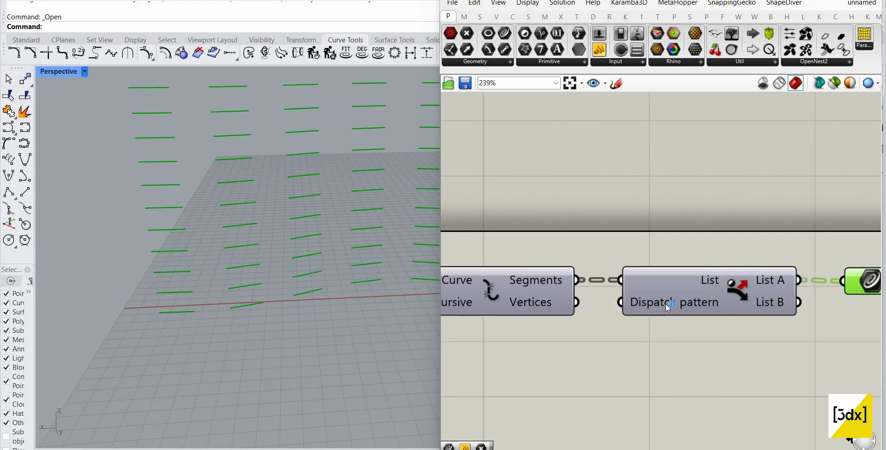
mouse_move(665, 304)
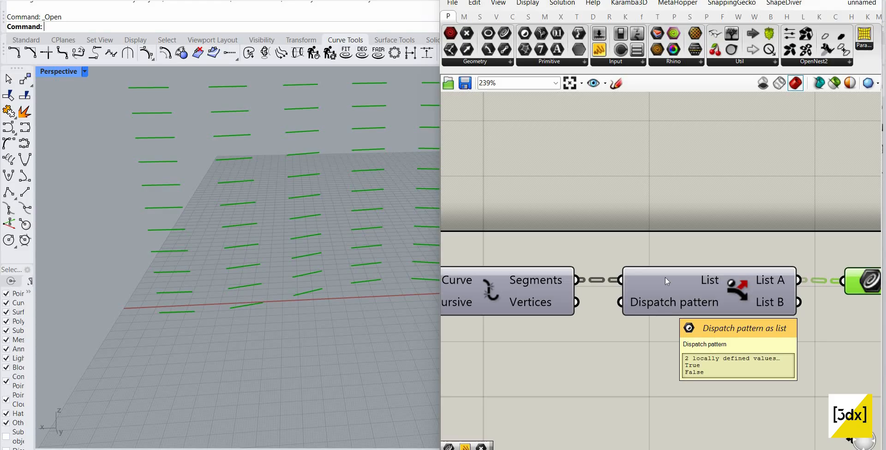
scroll(625, 122, "down", 5)
scroll(598, 56, "up", 2)
- Add a panel listing True and False on separate lines, turn off its multiline data, and place it below the Explode component
left_click(598, 53)
left_click(590, 344)
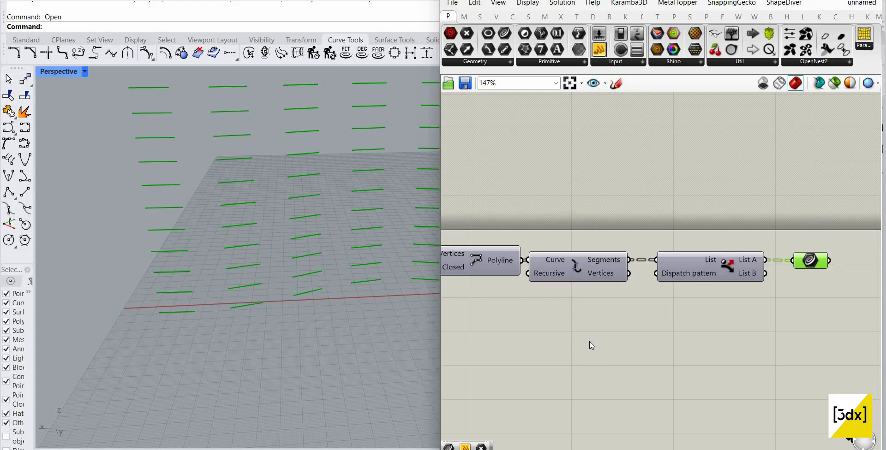
left_click(593, 342)
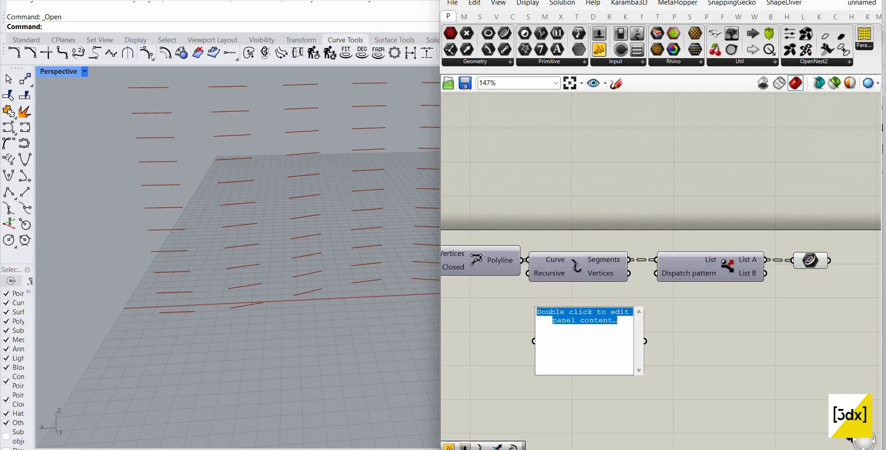
type("Tr")
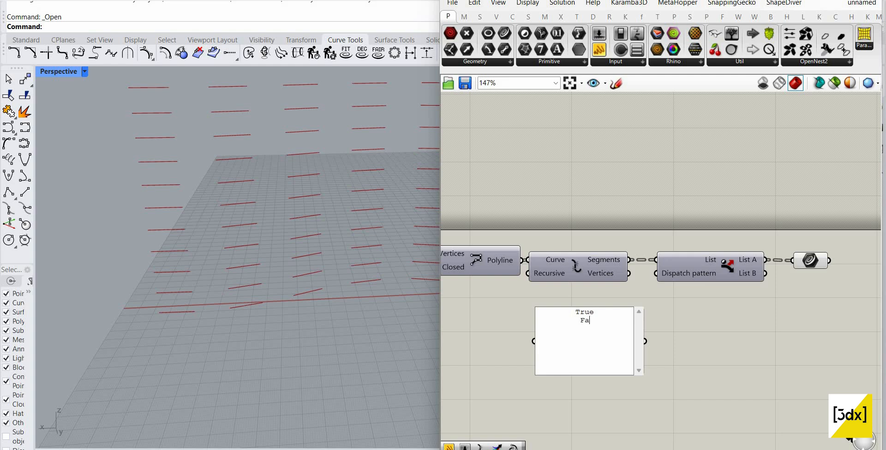
type("ue False")
left_click(708, 333)
right_click(622, 339)
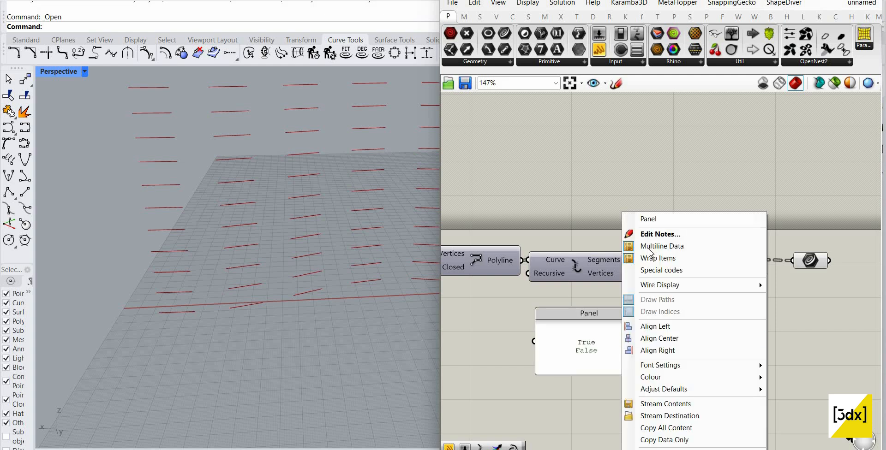
left_click(662, 246)
left_click_drag(609, 354, 583, 348)
double_click(683, 361)
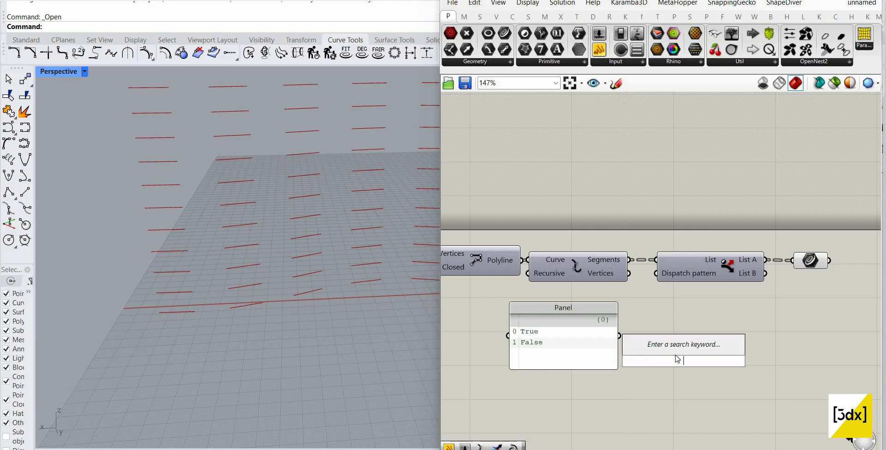
type("mer")
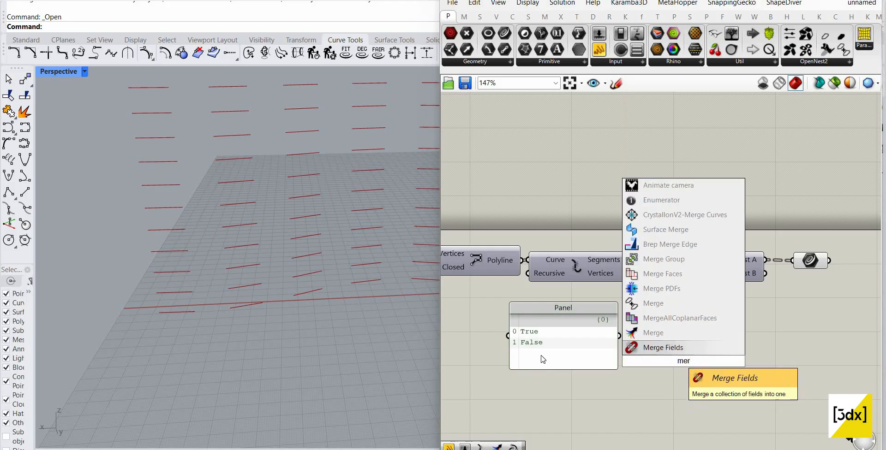
key("Up")
key("Return")
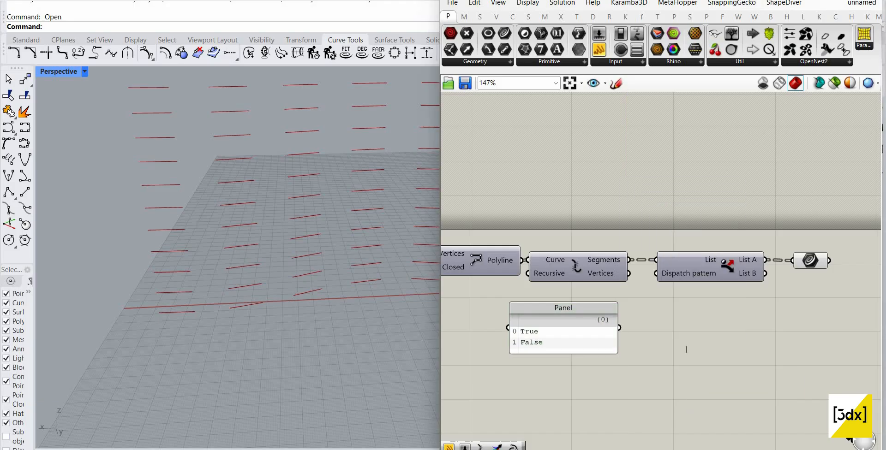
- Add a Merge component beside the True/False panel and connect the panel to its first input
double_click(687, 354)
type("mer")
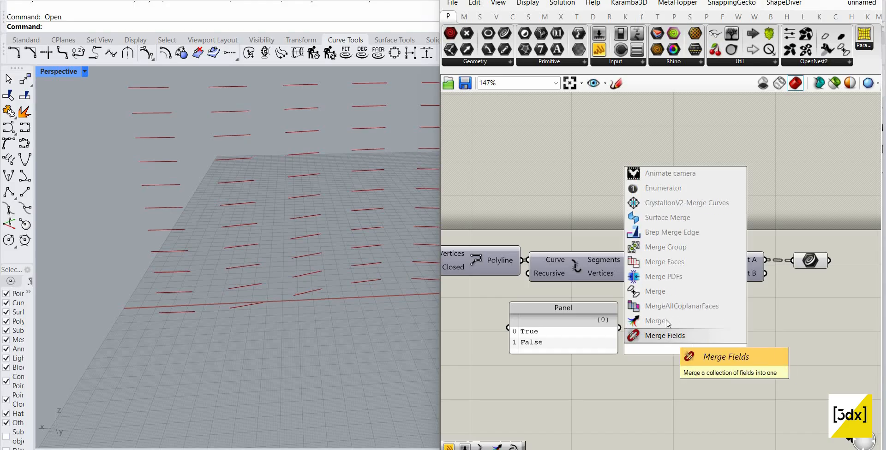
key("Up")
key("Return")
scroll(614, 332, "up", 2)
left_click_drag(611, 324, 664, 343)
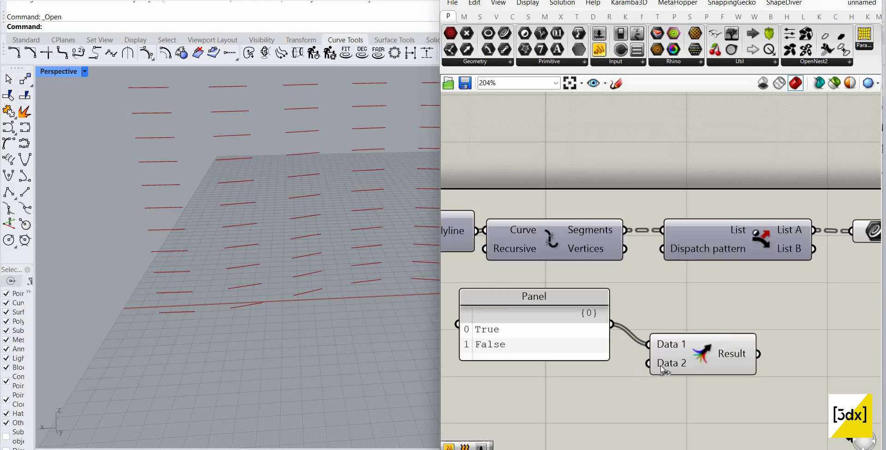
- Connect the panel to Merge's D2 input with Reverse applied, and reposition the panel and Merge on the canvas
left_click_drag(611, 324, 671, 356)
right_click(676, 354)
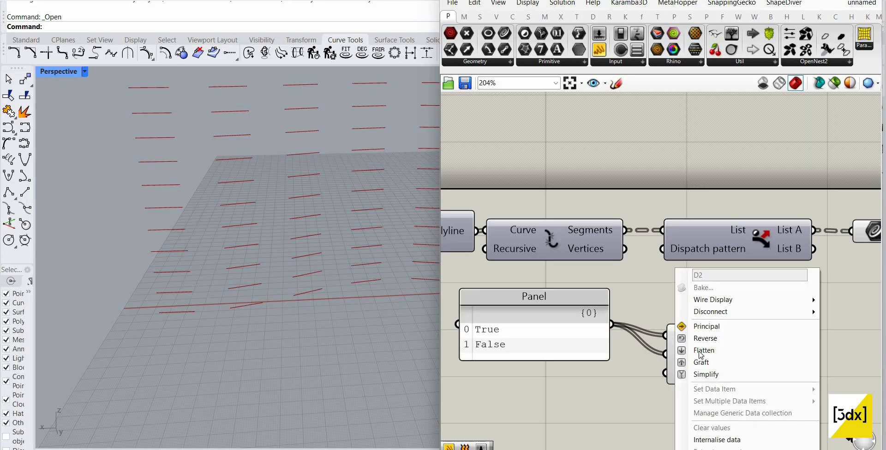
left_click(714, 340)
left_click_drag(717, 352, 721, 333)
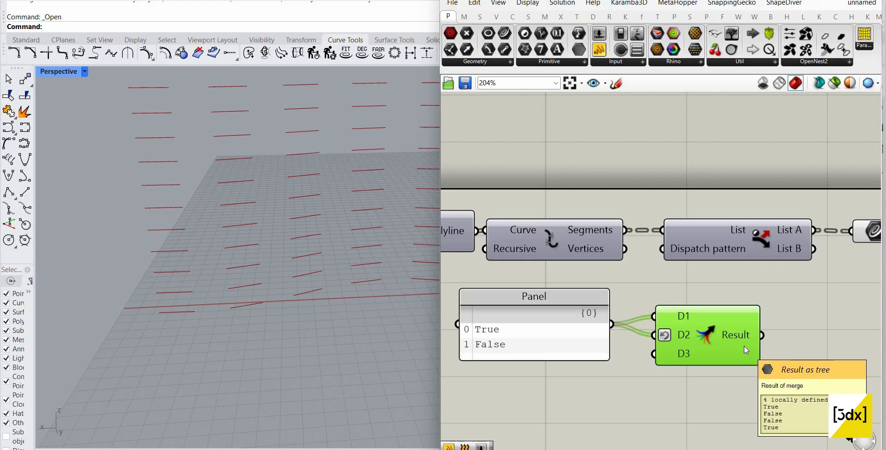
left_click_drag(707, 397, 559, 312)
left_click_drag(706, 334, 642, 353)
double_click(784, 358)
type("re")
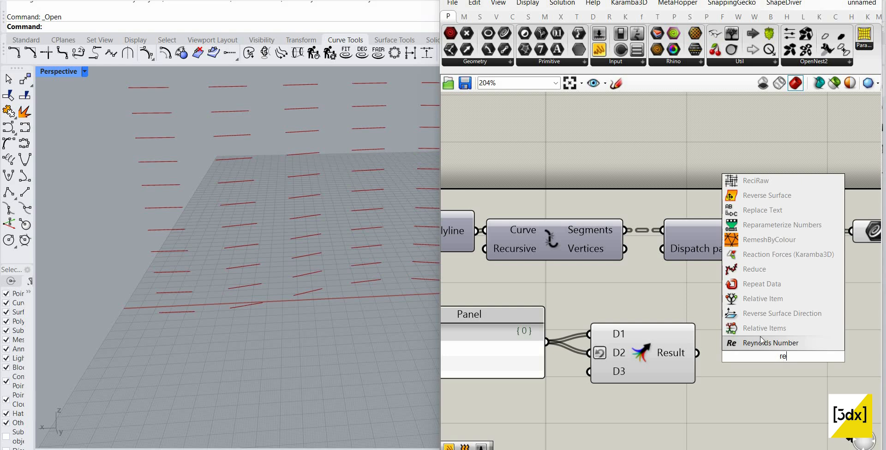
key("Escape")
scroll(717, 346, "down", 2)
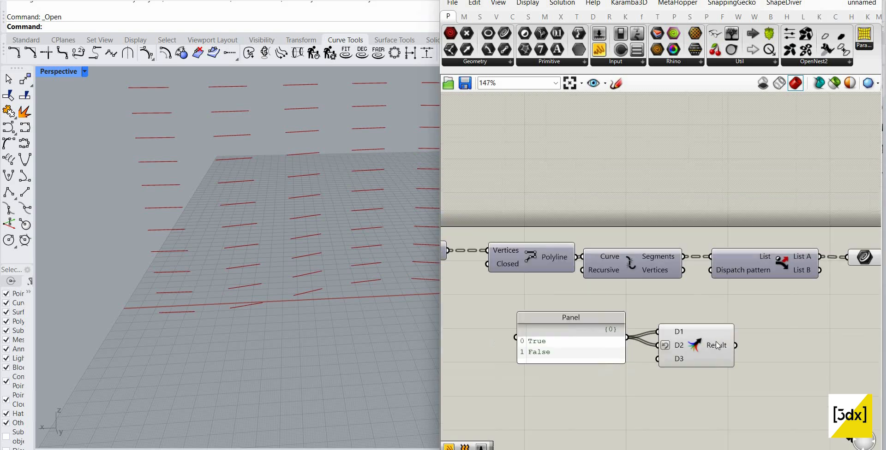
left_click(678, 347)
key("Delete")
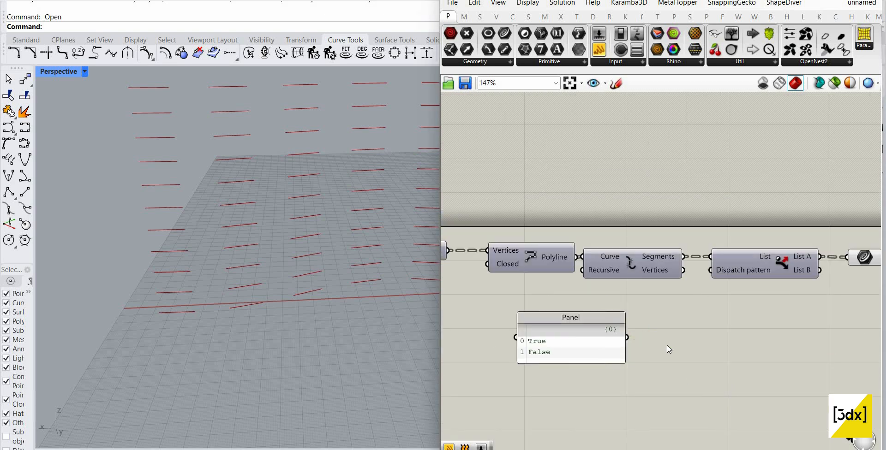
key("ctrl+z")
- Move the panel and Merge component together farther below the Explode and Dispatch row
scroll(717, 349, "up", 1)
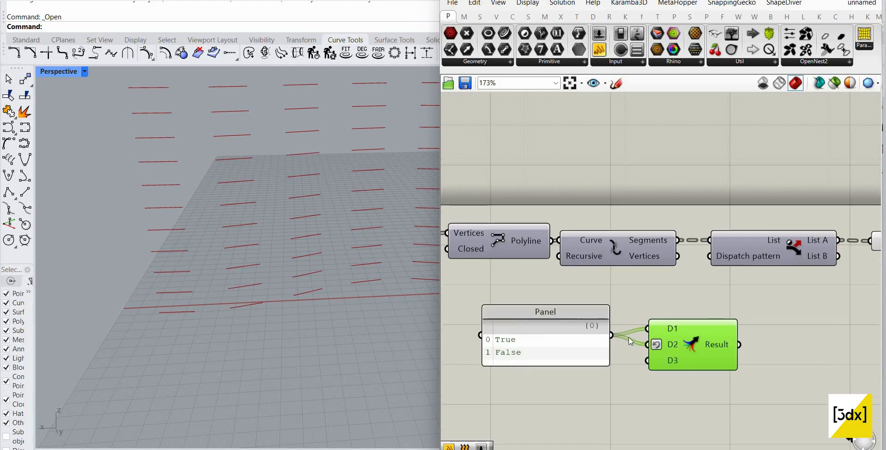
scroll(717, 350, "down", 2)
left_click_drag(714, 389, 618, 344)
left_click(725, 396)
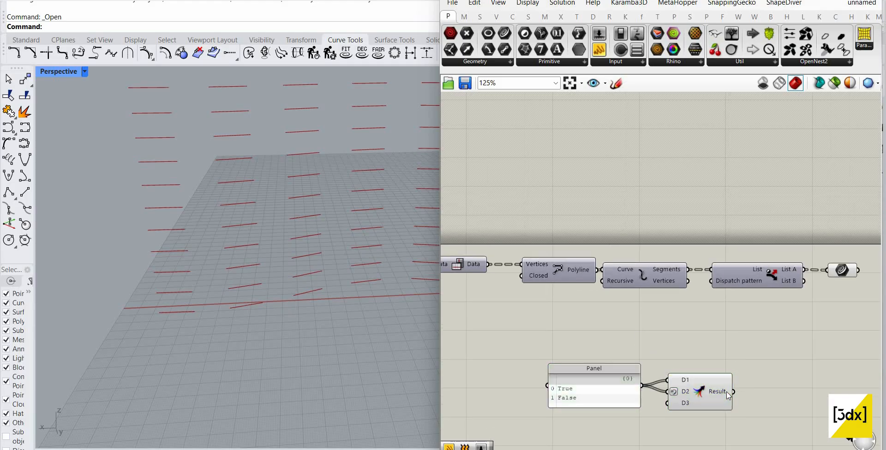
- Add a Repeat Data component in the space between the Dispatch component and Merge
scroll(725, 396, "up", 4)
double_click(616, 268)
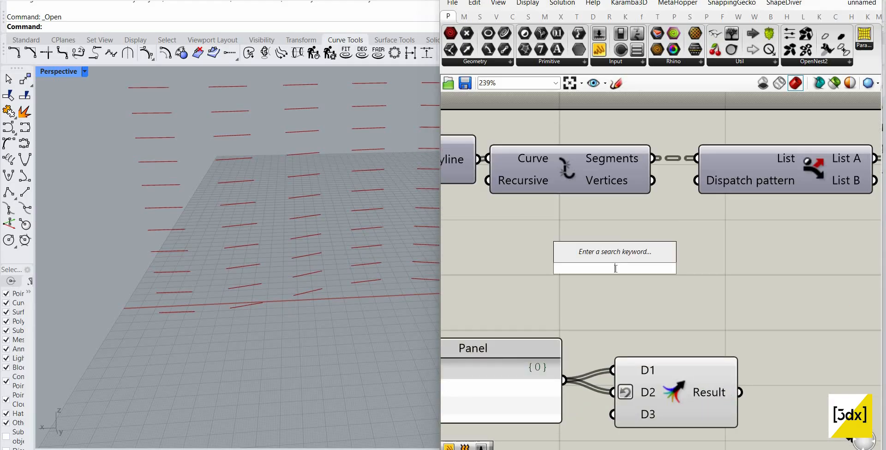
type("repeat da")
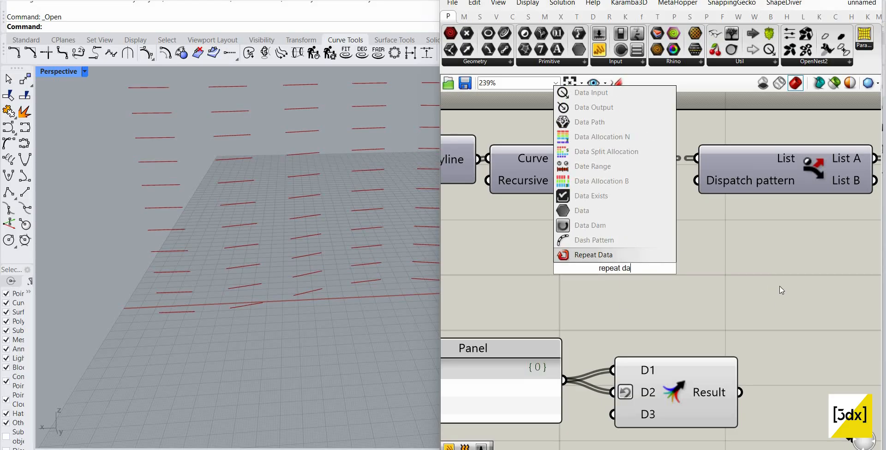
left_click(611, 256)
scroll(646, 241, "down", 3)
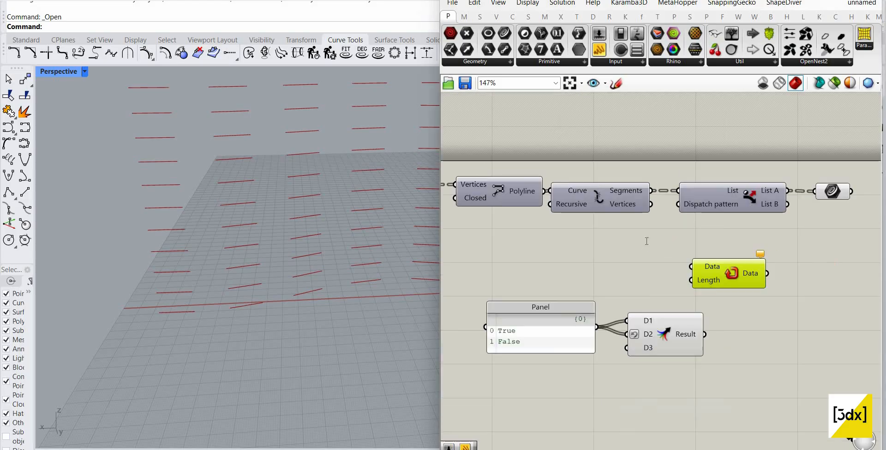
double_click(646, 241)
type("list l")
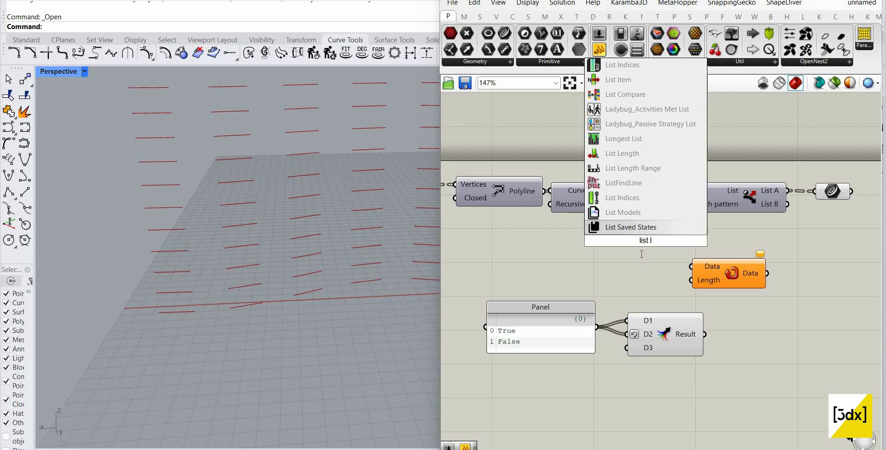
key("Escape")
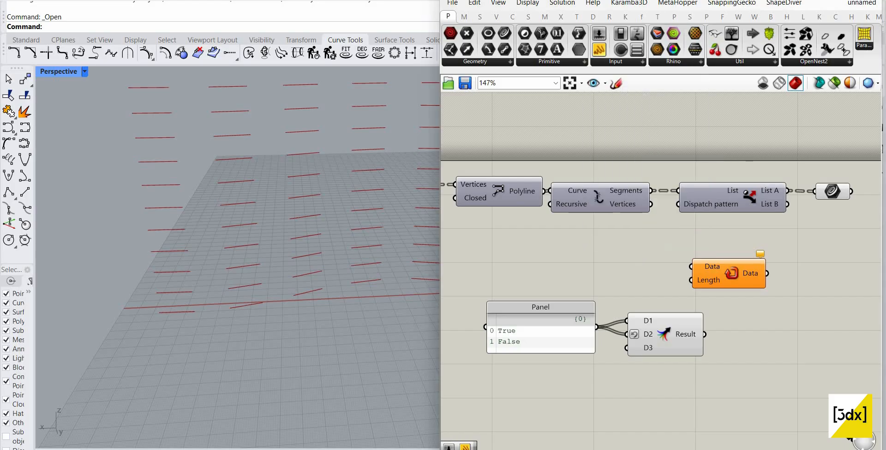
- Add a Tree Statistics component below Explode and feed its Tree input from the Segments output
type("tree st")
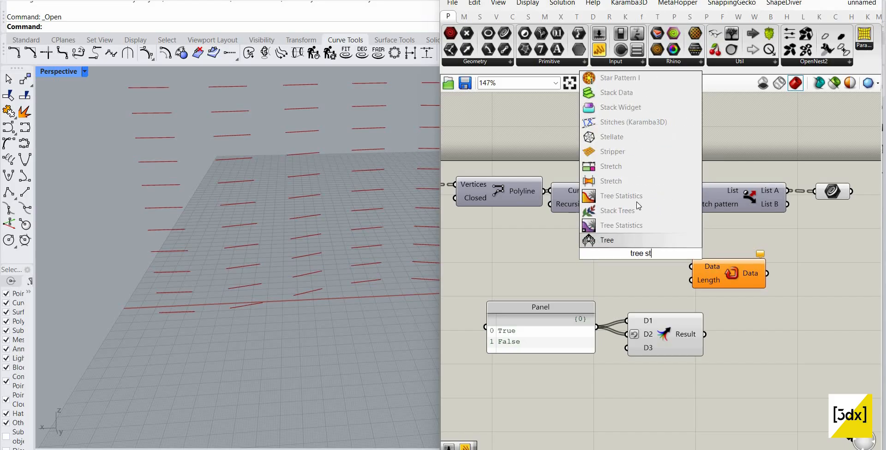
left_click(649, 200)
left_click_drag(651, 190, 603, 253)
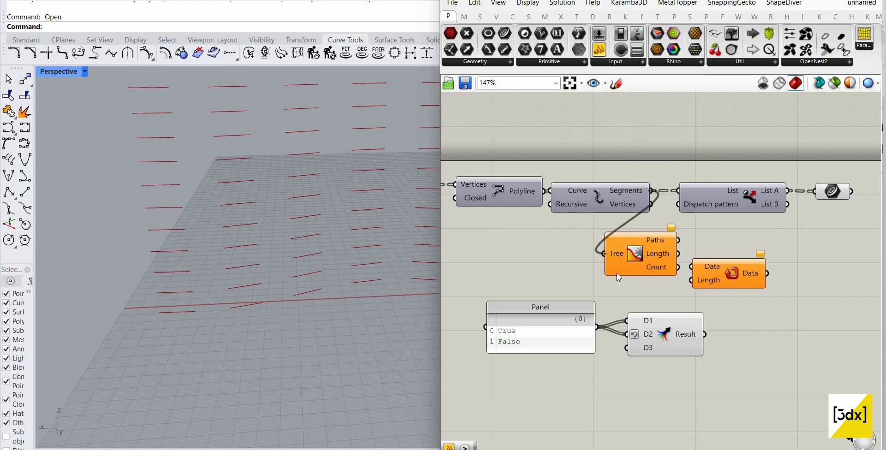
left_click_drag(666, 273, 617, 273)
- Add a Multiplication component between Tree Statistics and Repeat Data
scroll(619, 275, "up", 4)
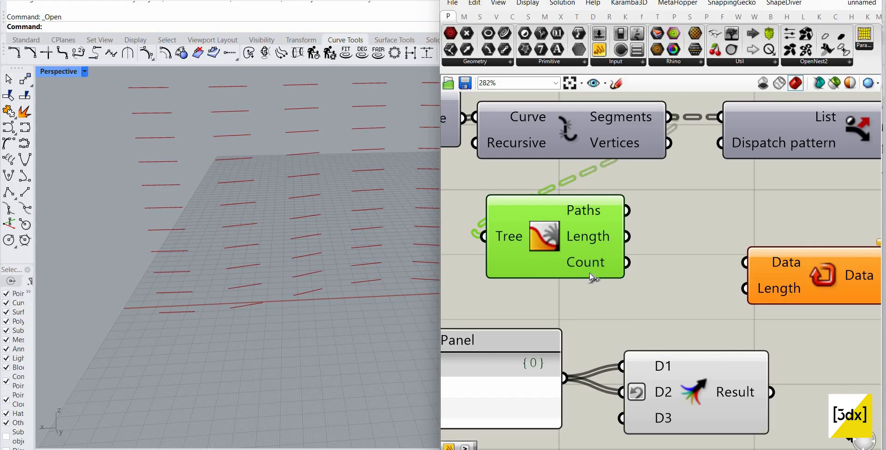
left_click(658, 275)
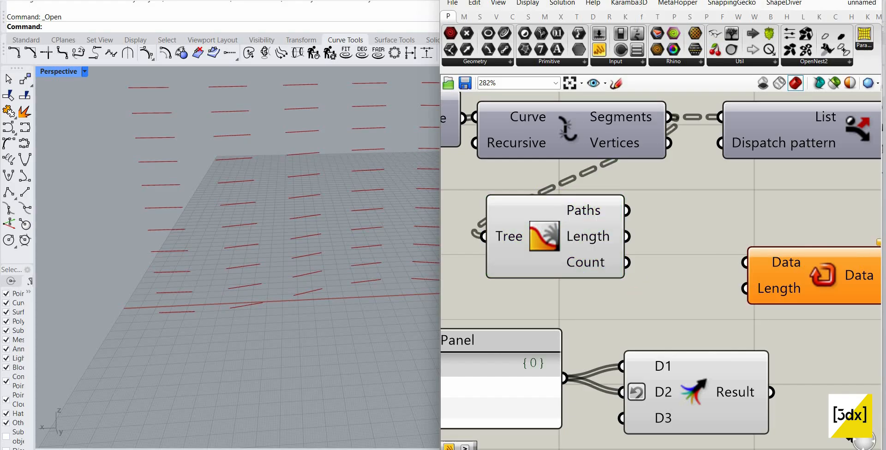
double_click(655, 271)
type("mul")
key("Up")
key("Up")
key("Up")
key("Up")
key("Return")
- Move Tree Statistics clear of the Multiplication component and connect its Count output to input A
left_click(553, 265)
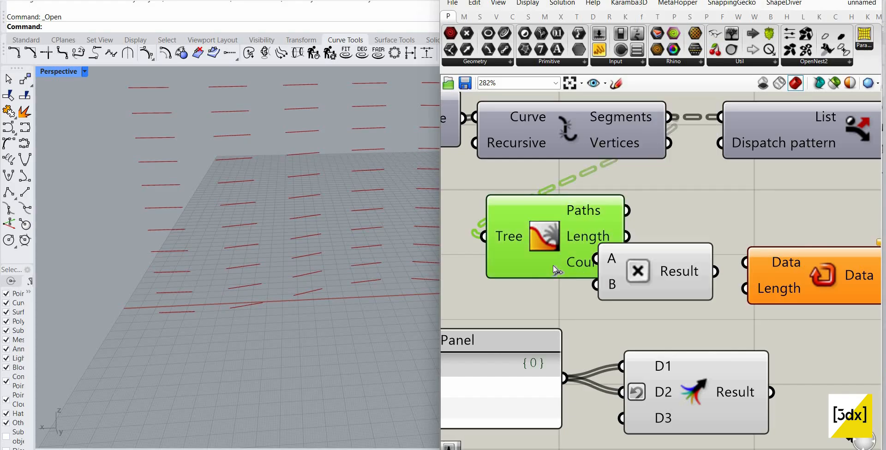
left_click_drag(553, 265, 469, 265)
left_click_drag(543, 262, 595, 259)
scroll(546, 323, "down", 1)
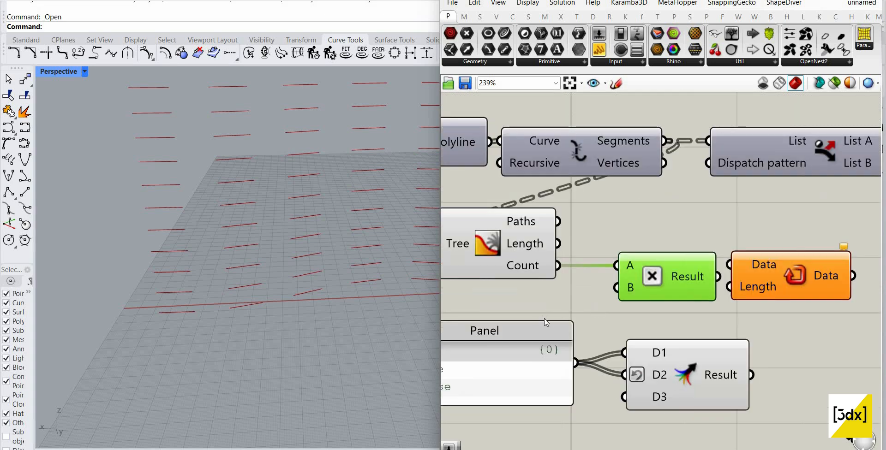
- Add a List Length component for the True/False panel and wire its Length output into the Multiplication's B input
left_click_drag(573, 353, 615, 287)
scroll(581, 298, "down", 4)
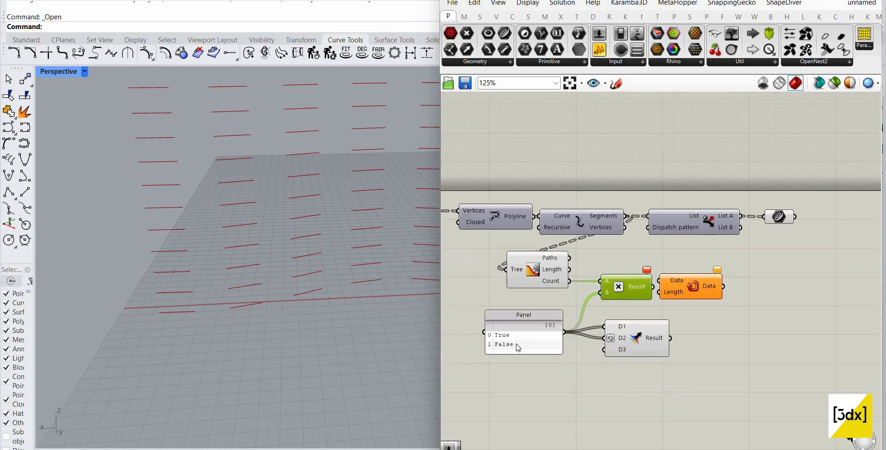
scroll(606, 330, "up", 3)
double_click(545, 281)
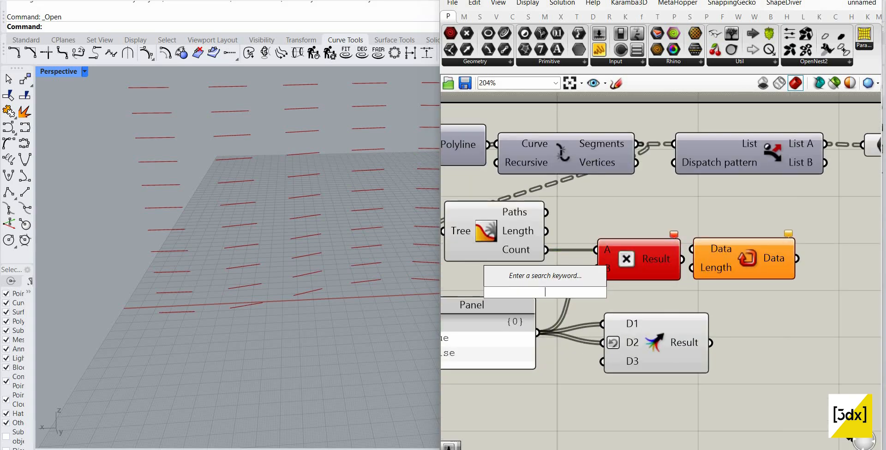
type("list le")
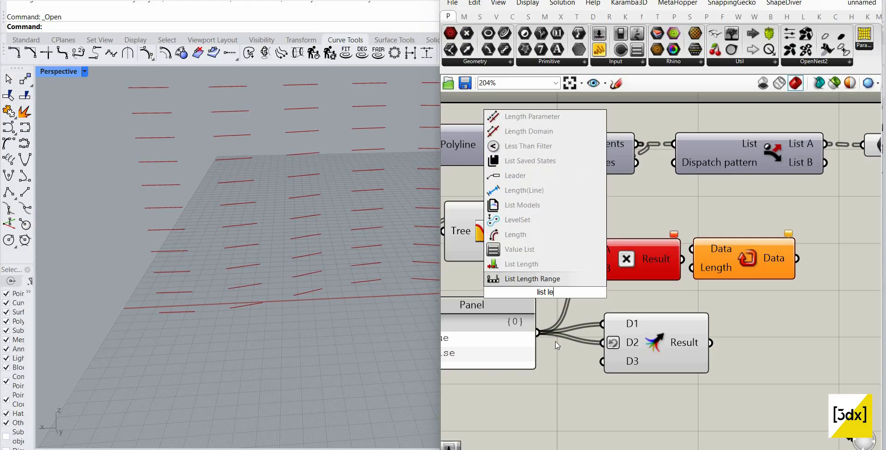
left_click(522, 264)
left_click_drag(572, 284, 596, 269)
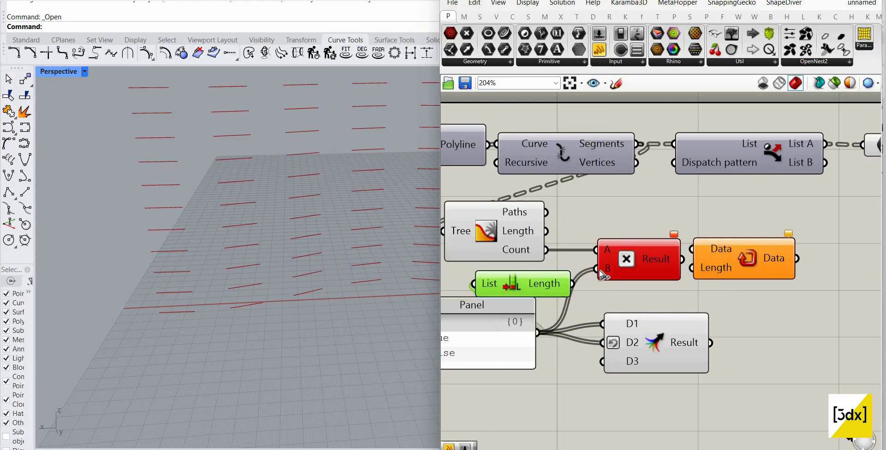
mouse_move(673, 267)
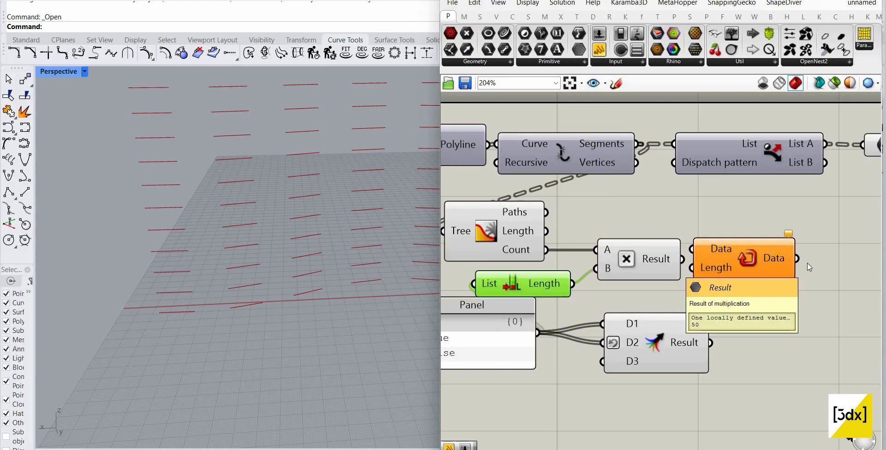
- Wire the Multiplication result into Repeat Data's Length and the merged pattern result into its Data input
left_click_drag(750, 270, 824, 271)
left_click_drag(682, 259, 710, 343)
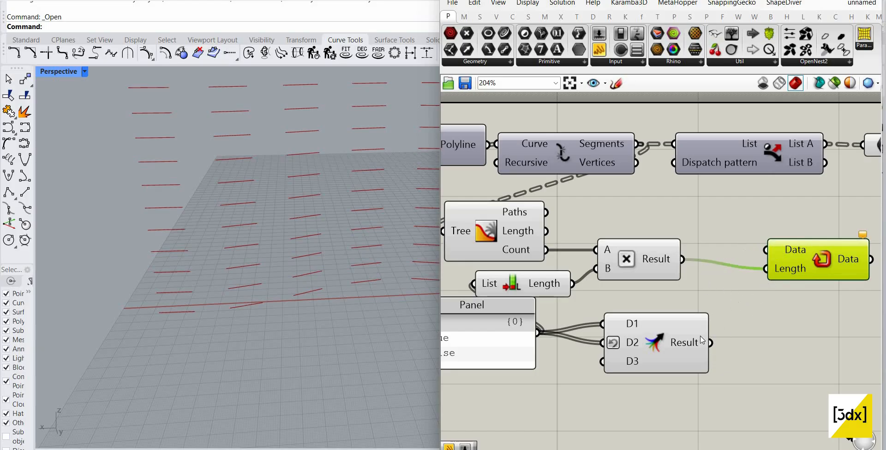
scroll(580, 346, "down", 2)
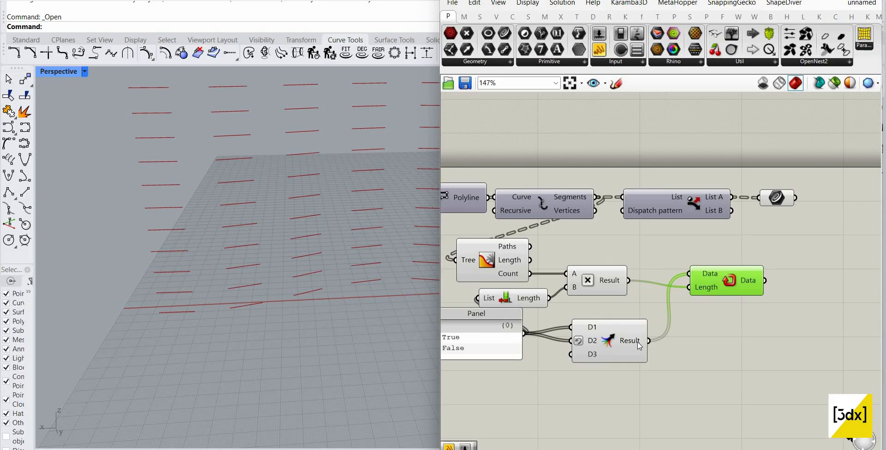
mouse_move(639, 347)
mouse_move(748, 291)
- Add a Partition List component fed by the repeated data, with the List Length output supplying its Size
double_click(784, 303)
type("part")
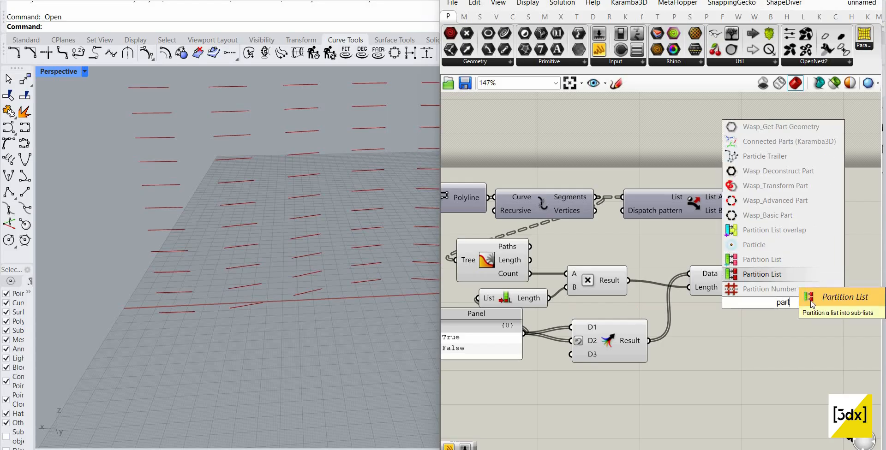
key("Return")
scroll(779, 299, "up", 2)
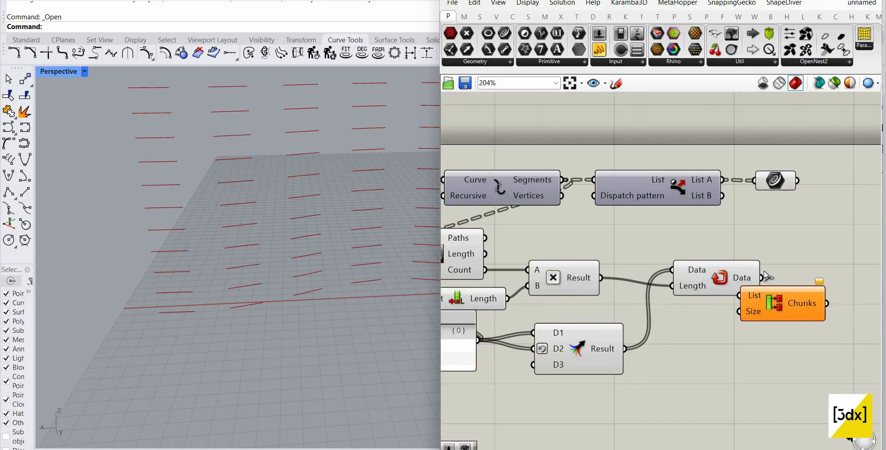
left_click_drag(791, 302, 839, 287)
left_click_drag(779, 283, 755, 276)
scroll(791, 288, "down", 1)
left_click_drag(780, 300, 552, 298)
scroll(773, 296, "down", 1)
right_click_drag(773, 296, 605, 306)
scroll(605, 306, "up", 2)
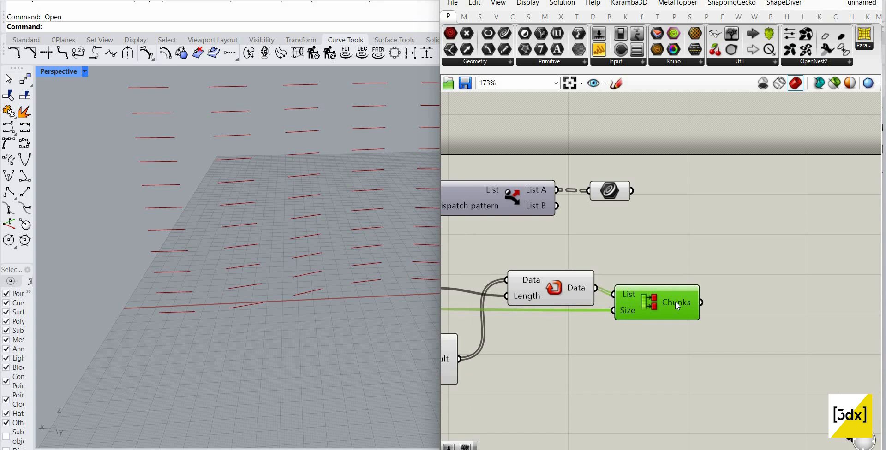
- Simplify the Chunks output of Partition List and wire it into the Dispatch pattern input
right_click(676, 305)
left_click(701, 370)
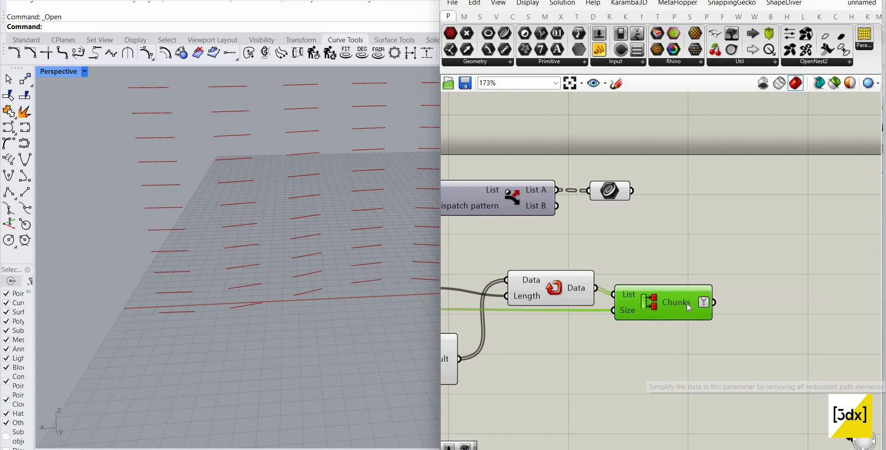
scroll(596, 267, "down", 4)
left_click_drag(593, 237, 576, 218)
scroll(598, 265, "up", 5)
scroll(203, 333, "down", 5)
- Inspect the pattern of dispatched line segments in the Rhino perspective viewport from several zoom levels
scroll(194, 326, "down", 3)
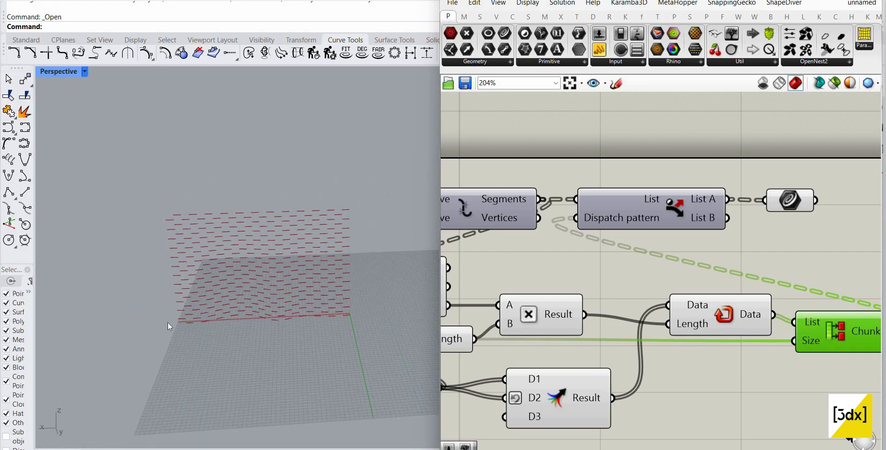
right_click_drag(211, 331, 222, 331)
scroll(223, 330, "up", 3)
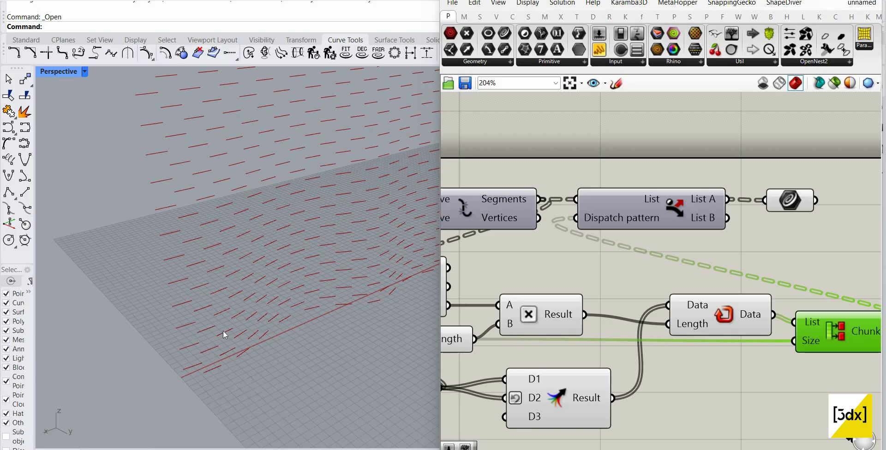
scroll(223, 331, "up", 2)
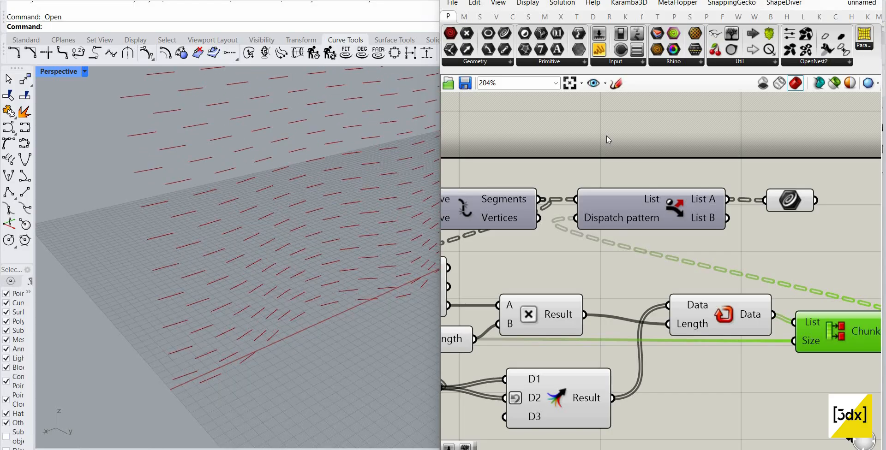
mouse_move(617, 214)
scroll(245, 305, "up", 3)
scroll(542, 205, "down", 3)
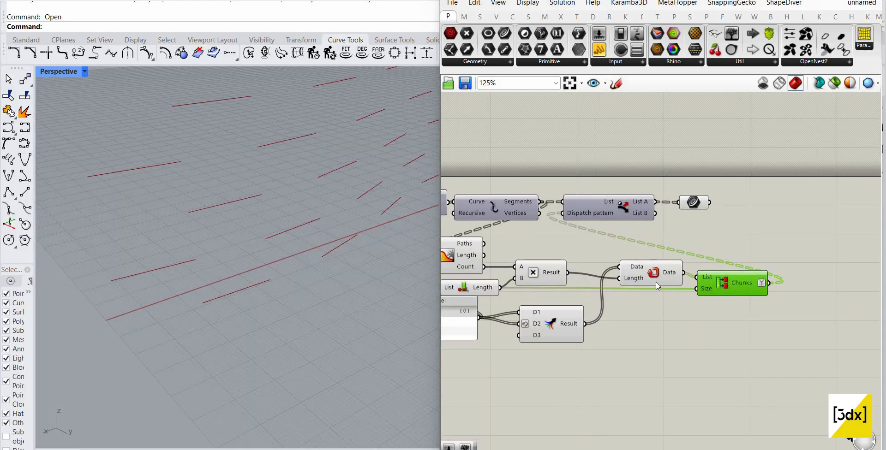
left_click_drag(656, 276, 653, 270)
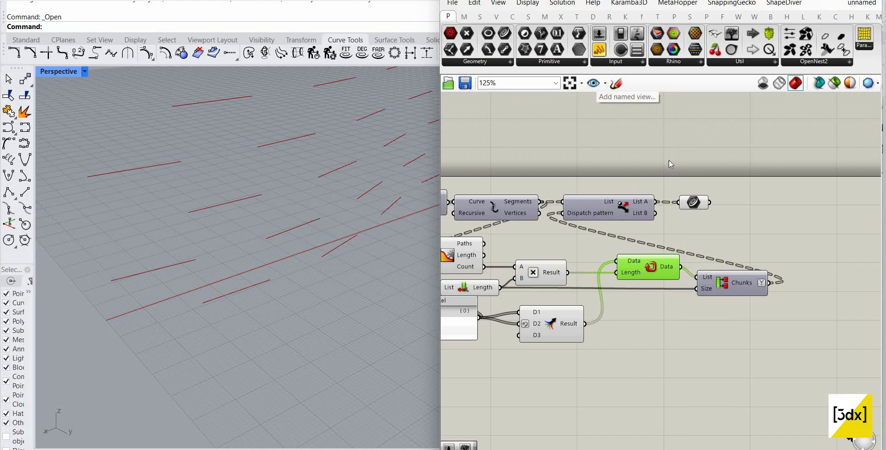
- Place a Param Viewer above the definition and connect the exploded curve's Segments output to it
left_click(731, 33)
scroll(600, 231, "down", 4)
scroll(607, 166, "up", 4)
left_click(605, 204)
left_click_drag(526, 296, 554, 184)
scroll(680, 162, "up", 2)
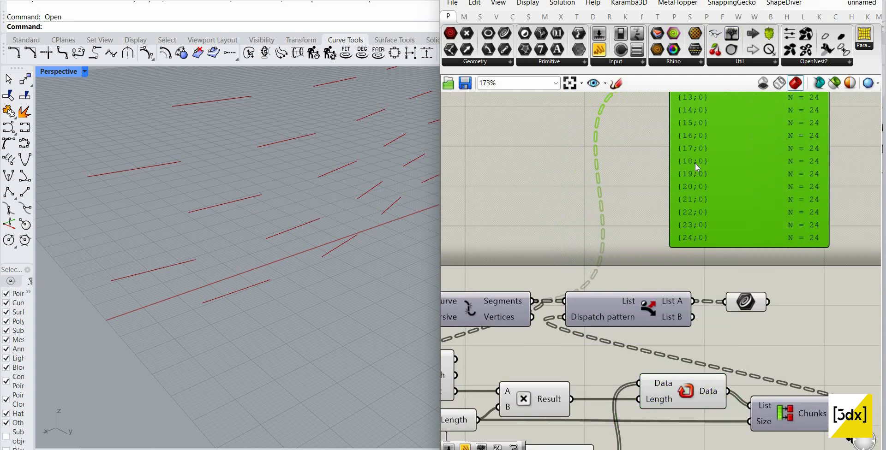
- Duplicate the Param Viewer, connect the copy to the simplified Chunks output, and position it beside the first viewer
scroll(691, 163, "down", 4)
key("ctrl+v")
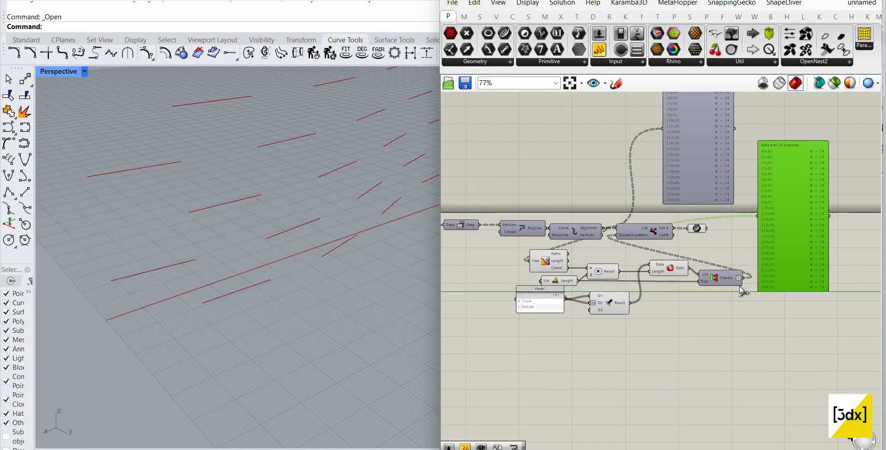
left_click_drag(768, 222, 793, 233)
scroll(746, 263, "up", 2)
left_click_drag(742, 283, 795, 216)
scroll(788, 236, "down", 2)
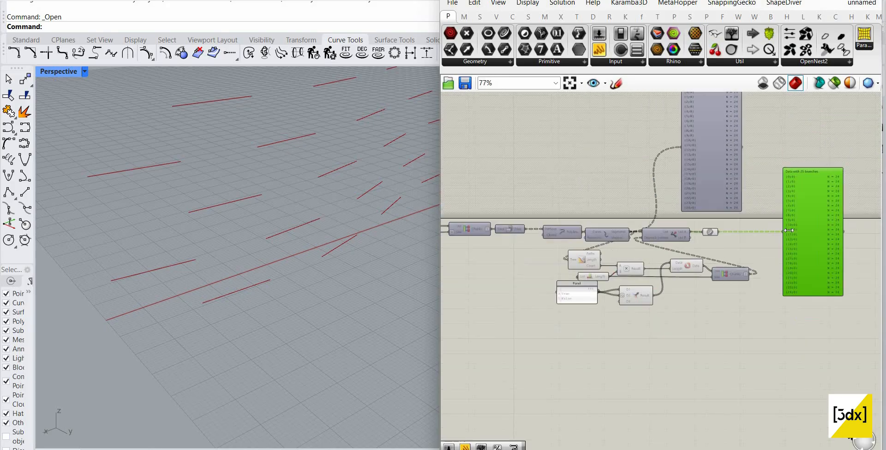
scroll(785, 231, "up", 3)
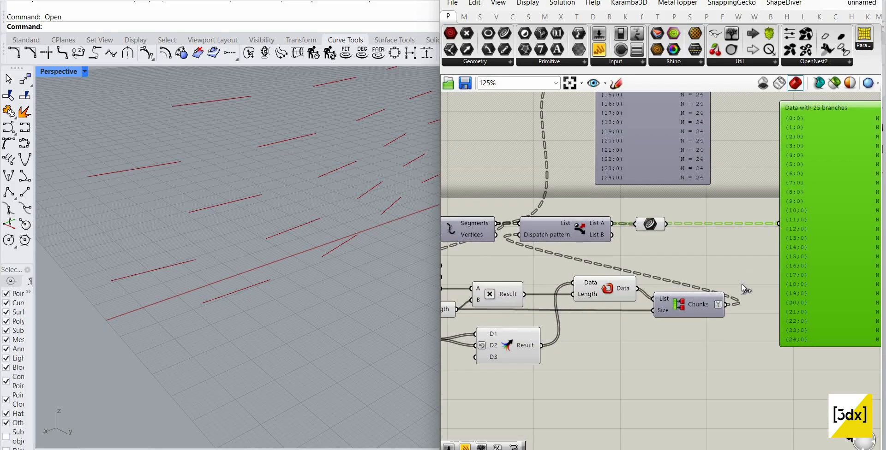
left_click_drag(725, 305, 779, 223)
scroll(743, 306, "down", 2)
right_click_drag(761, 214, 721, 247)
left_click_drag(743, 245, 725, 132)
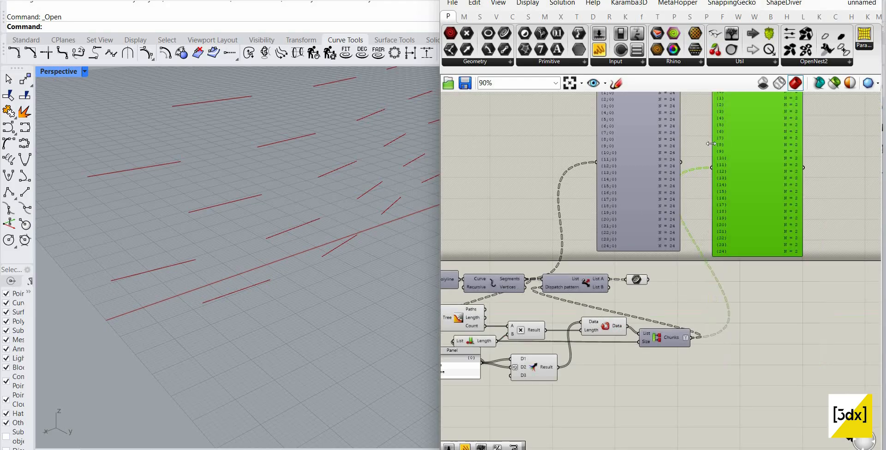
- Compare the branch paths and item counts of the segments and the dispatch pattern in the two Param Viewers
right_click_drag(701, 131, 701, 191)
scroll(594, 148, "up", 1)
scroll(759, 149, "up", 4)
scroll(764, 167, "down", 4)
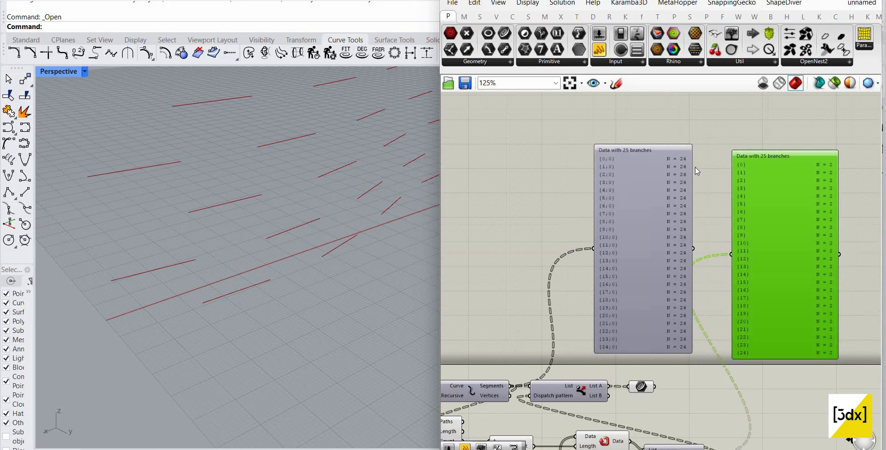
scroll(687, 295, "up", 4)
scroll(754, 189, "down", 4)
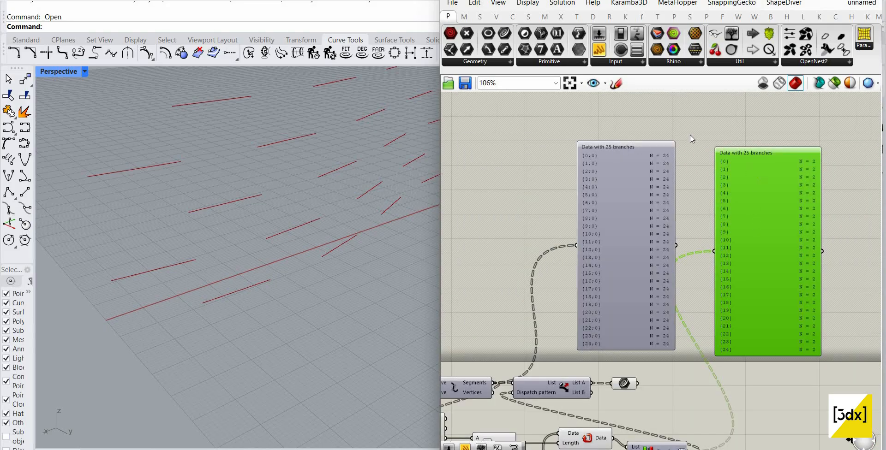
scroll(691, 138, "up", 4)
scroll(734, 123, "down", 1)
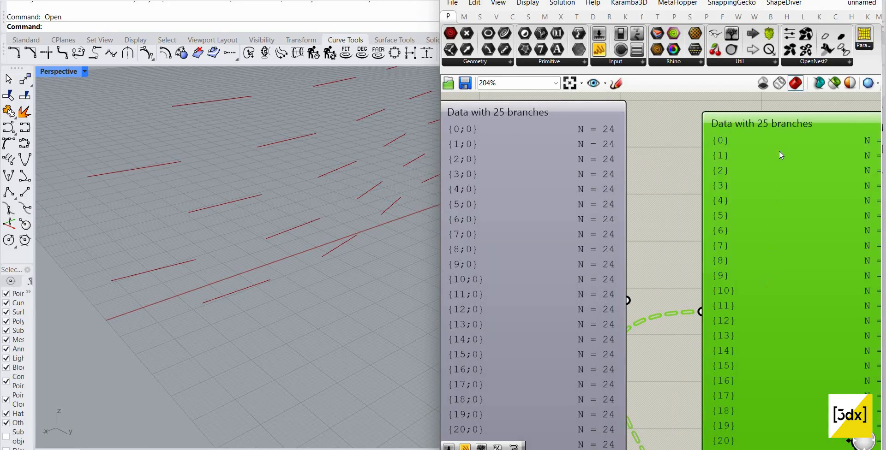
- Delete both Param Viewers above the definition
scroll(765, 276, "down", 4)
left_click_drag(779, 146, 657, 275)
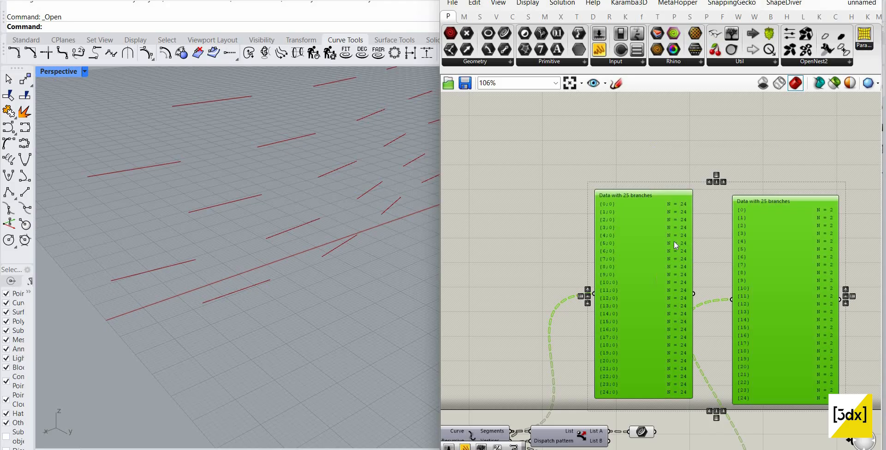
key("Delete")
scroll(624, 335, "down", 3)
right_click_drag(537, 422, 529, 329)
scroll(526, 330, "up", 4)
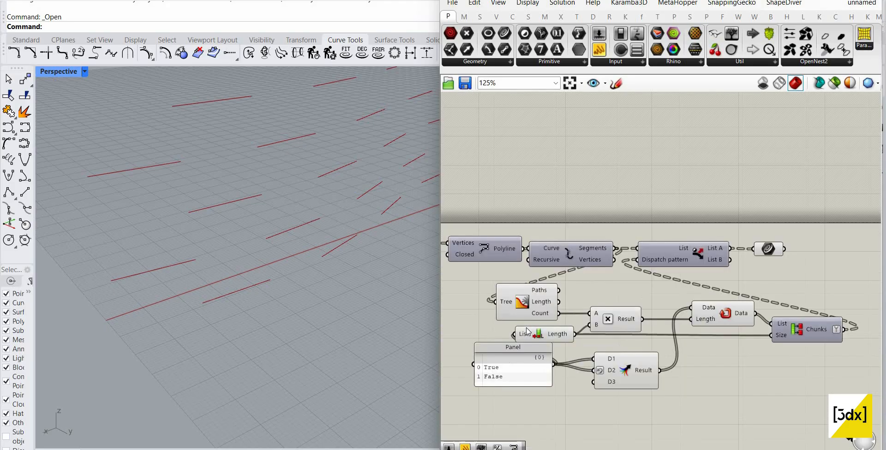
mouse_move(526, 331)
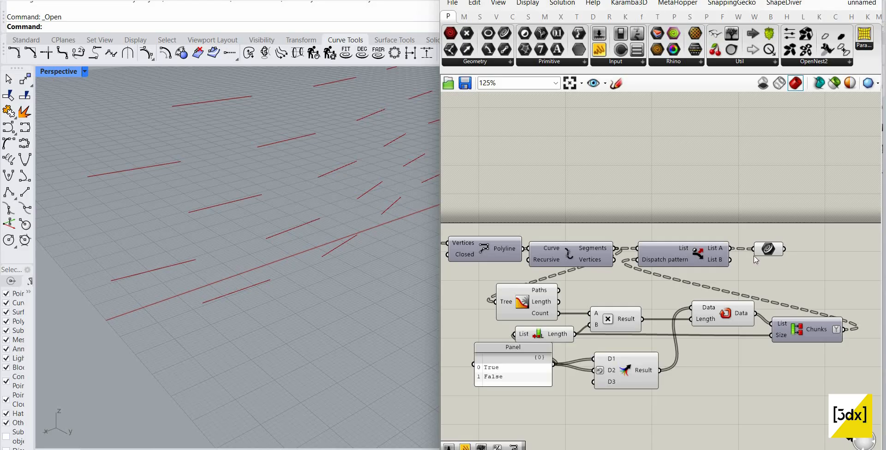
- Move the Dispatch component and its connected Curve parameter together, farther away from the exploded curve component
scroll(685, 255, "down", 2)
left_click_drag(793, 264, 812, 252)
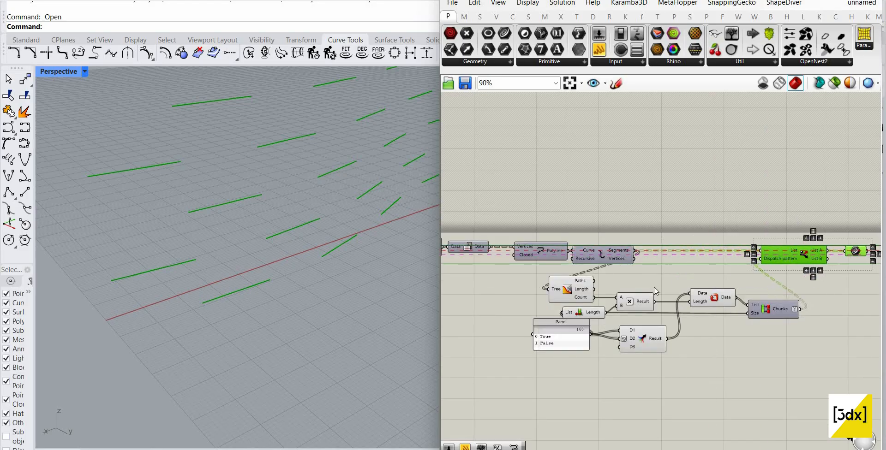
scroll(273, 306, "down", 2)
scroll(220, 298, "up", 6)
scroll(223, 288, "down", 10)
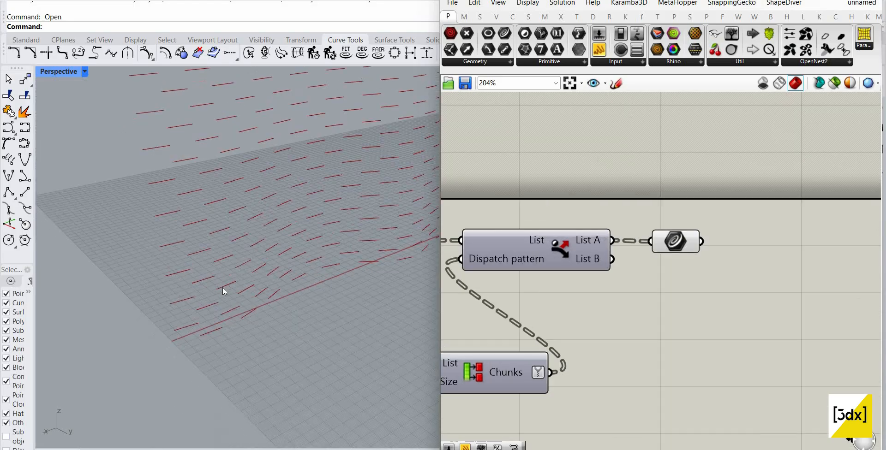
right_click_drag(296, 273, 286, 272)
scroll(286, 273, "up", 5)
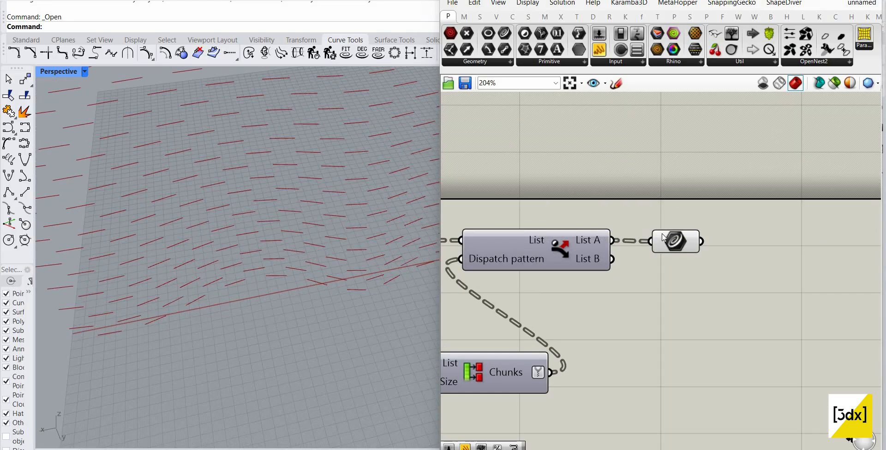
- Add an Extrude component after the Curve parameter and wire the dispatched curves into its Base input
left_click_drag(692, 246, 691, 244)
double_click(751, 244)
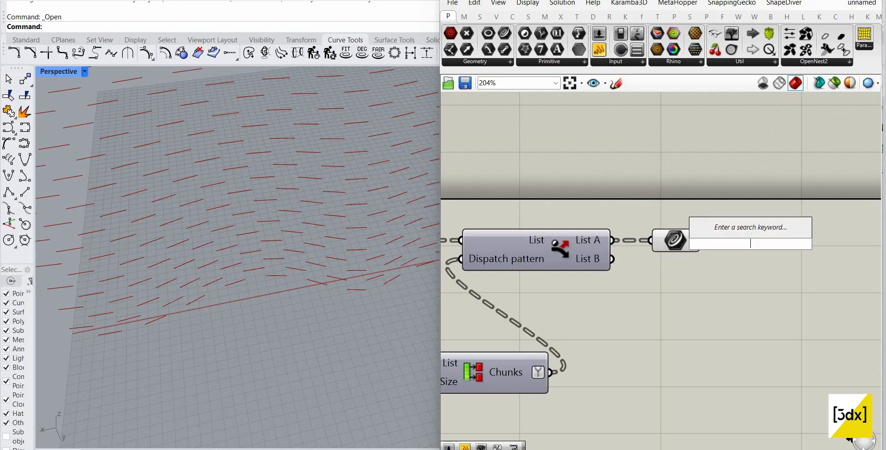
type("extrude")
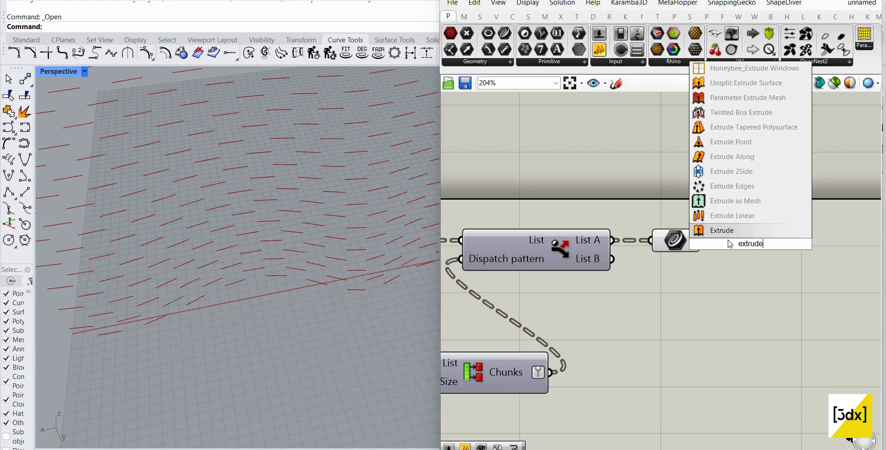
key("Return")
scroll(747, 249, "up", 3)
left_click(748, 249)
scroll(697, 247, "down", 4)
left_click_drag(674, 238, 799, 246)
scroll(787, 250, "up", 3)
scroll(796, 247, "down", 4)
scroll(348, 259, "up", 3)
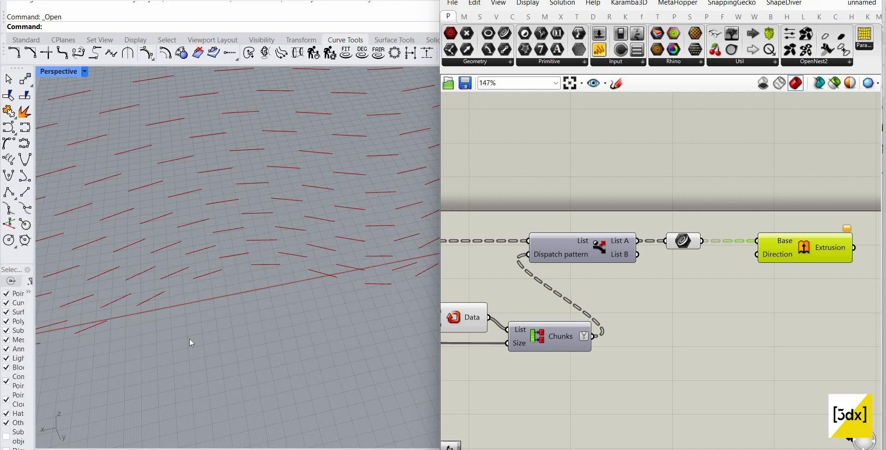
scroll(203, 328, "down", 9)
scroll(148, 338, "up", 7)
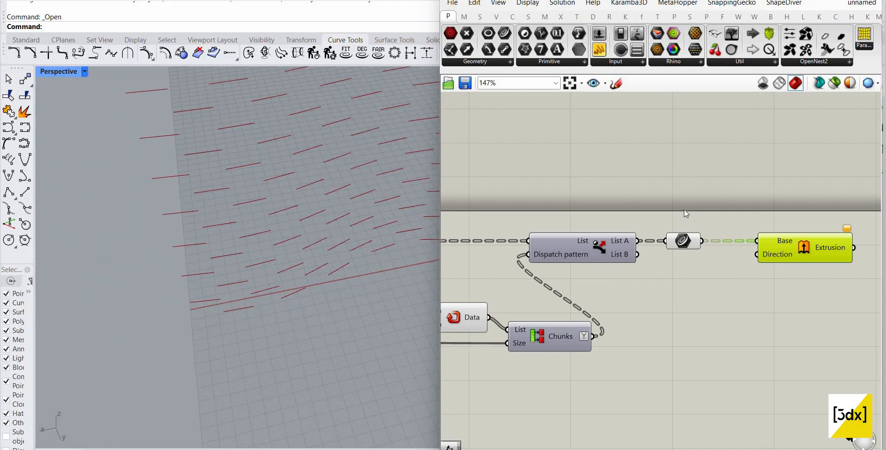
scroll(206, 300, "up", 4)
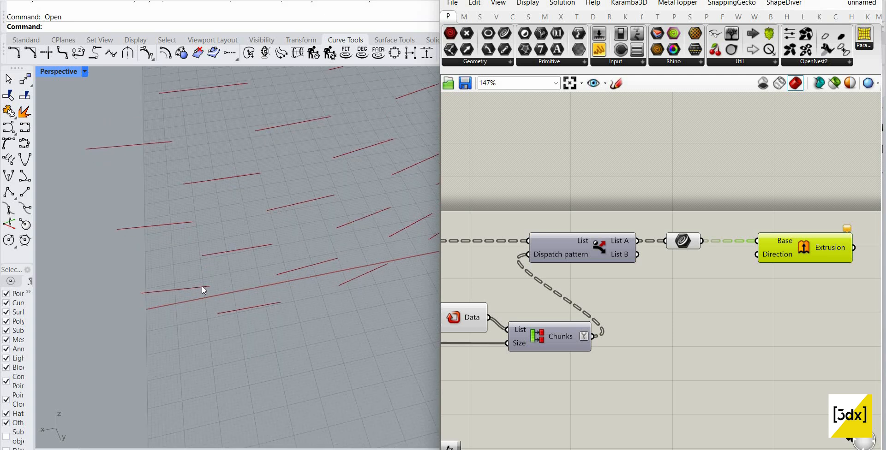
double_click(666, 203)
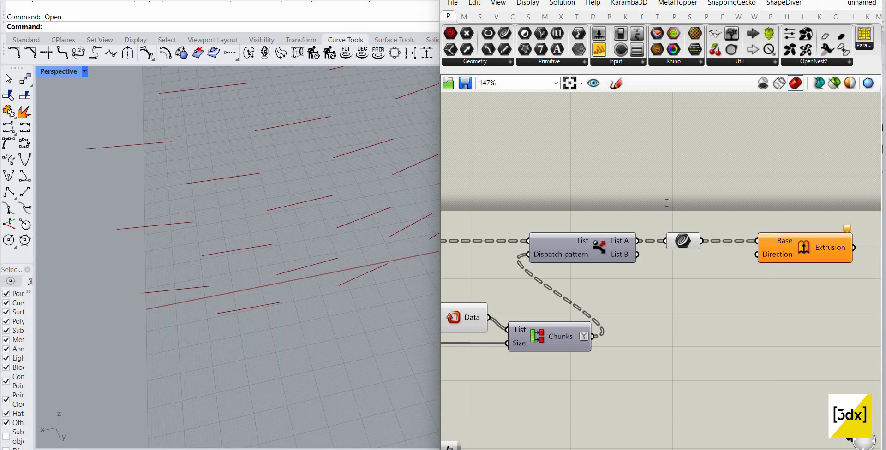
type("list")
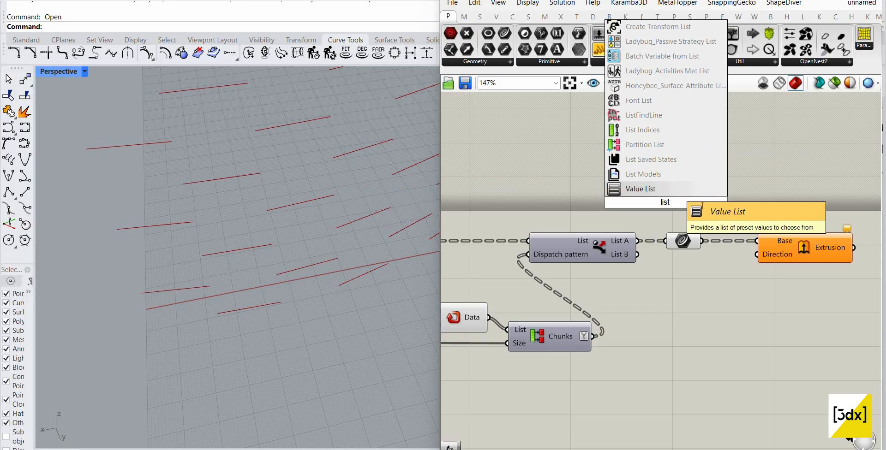
scroll(609, 281, "down", 5)
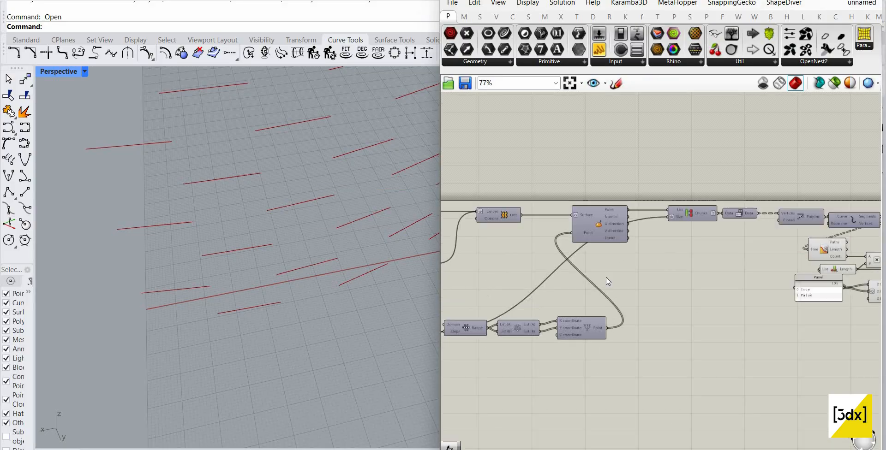
scroll(608, 282, "down", 1)
right_click_drag(490, 326, 666, 280)
scroll(591, 279, "up", 6)
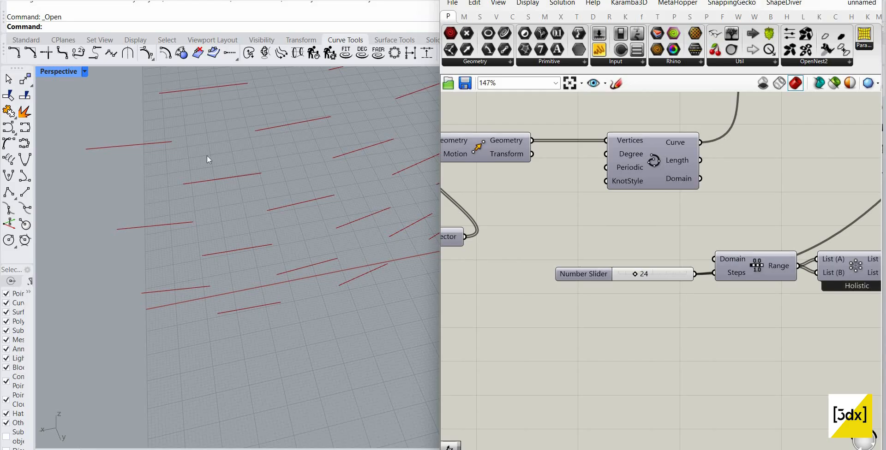
scroll(580, 273, "down", 8)
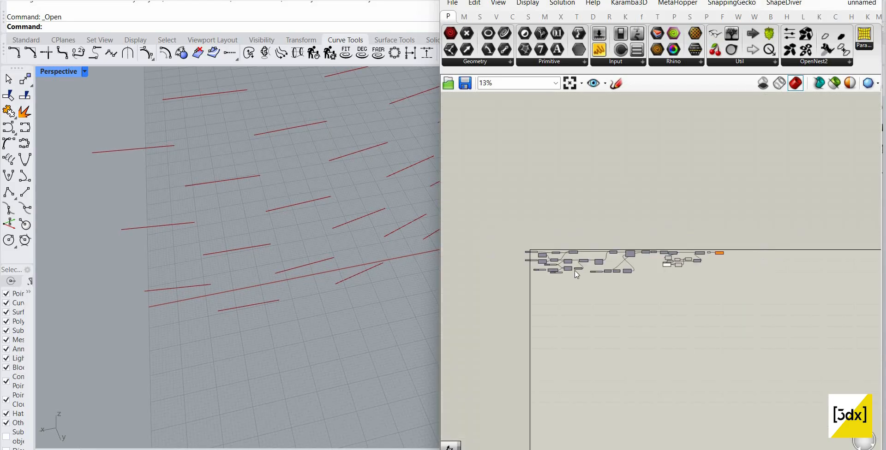
scroll(613, 202, "up", 10)
- Add a List Item component above the Curve parameter and wire the dispatched curves into its List input
double_click(614, 200)
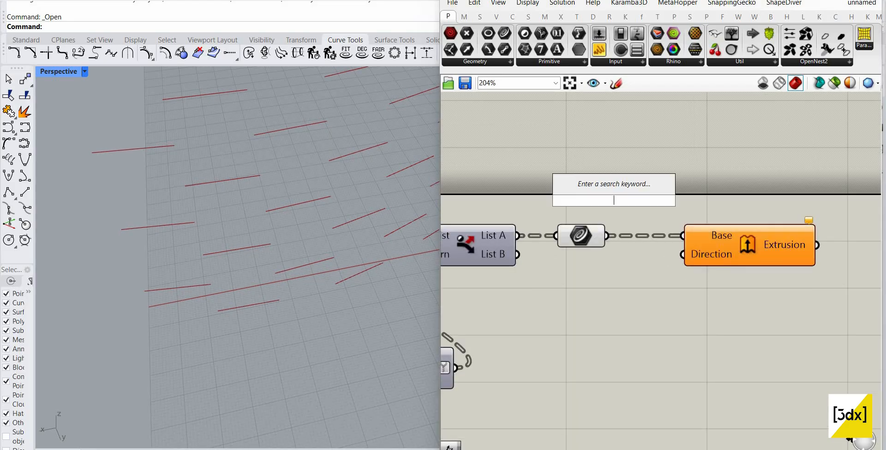
type("list ")
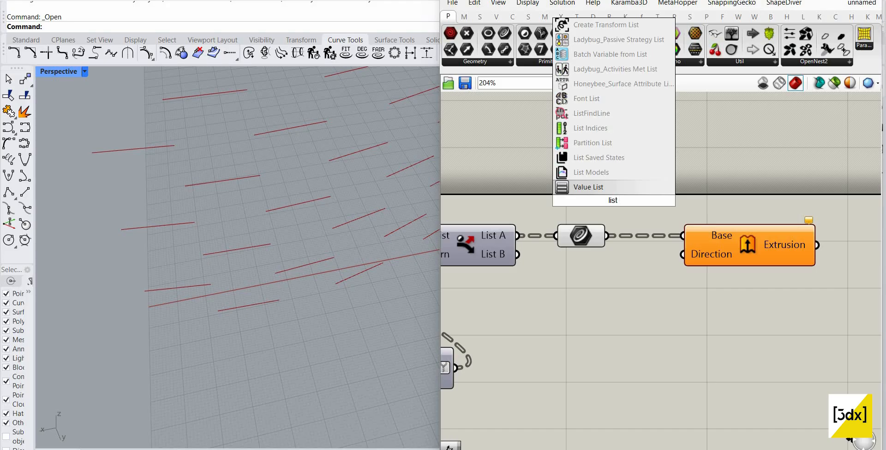
type("item")
key("Return")
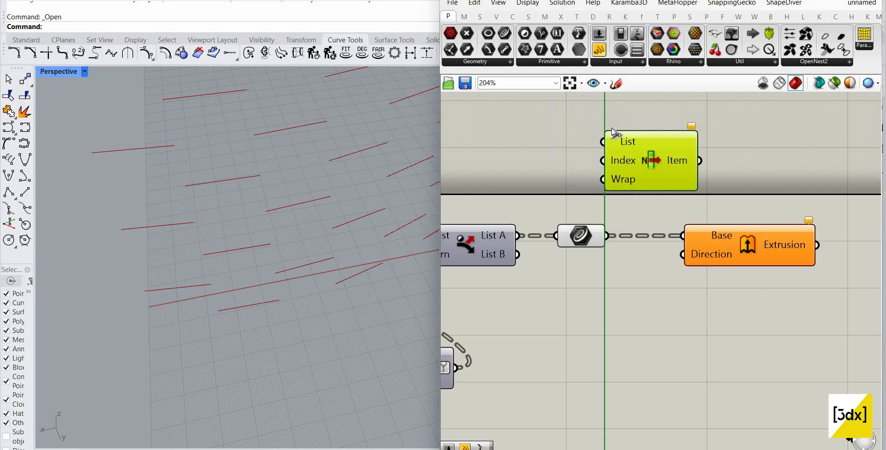
left_click_drag(613, 133, 622, 124)
scroll(218, 301, "down", 5)
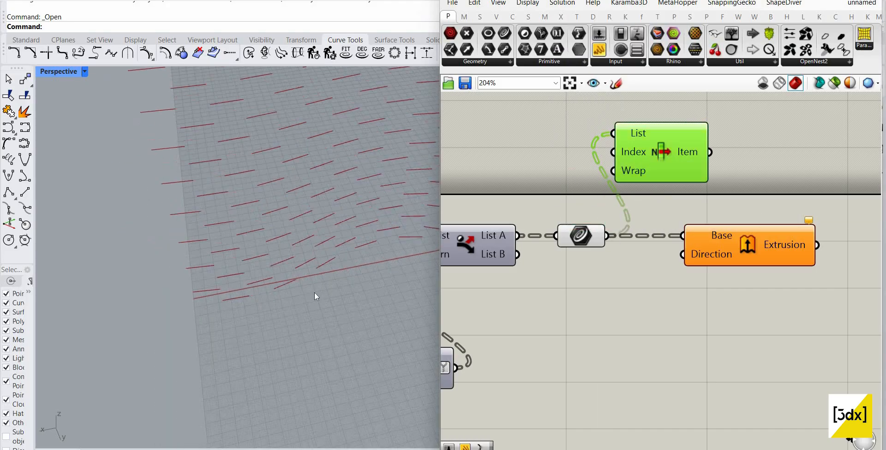
scroll(254, 278, "up", 2)
scroll(293, 270, "up", 5)
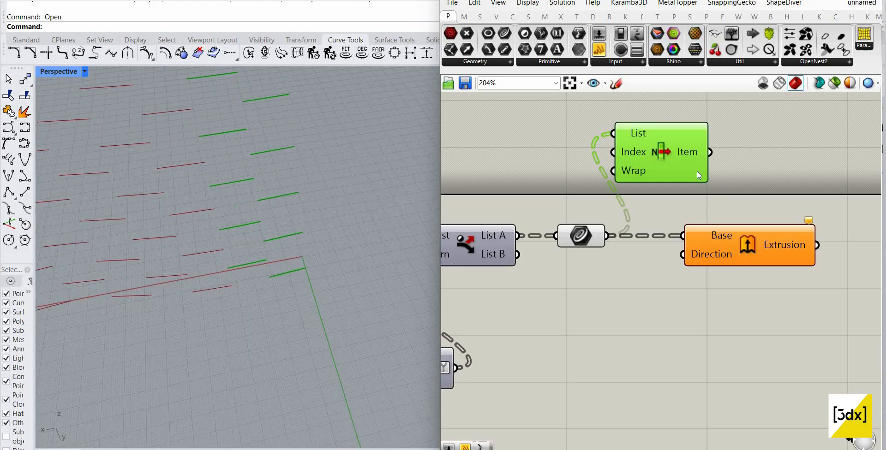
- Shift the Extrude component slightly down and move the List Item component farther above the curve wire
scroll(605, 293, "down", 2)
right_click_drag(605, 293, 508, 341)
left_click_drag(595, 302, 600, 310)
left_click_drag(567, 225, 567, 207)
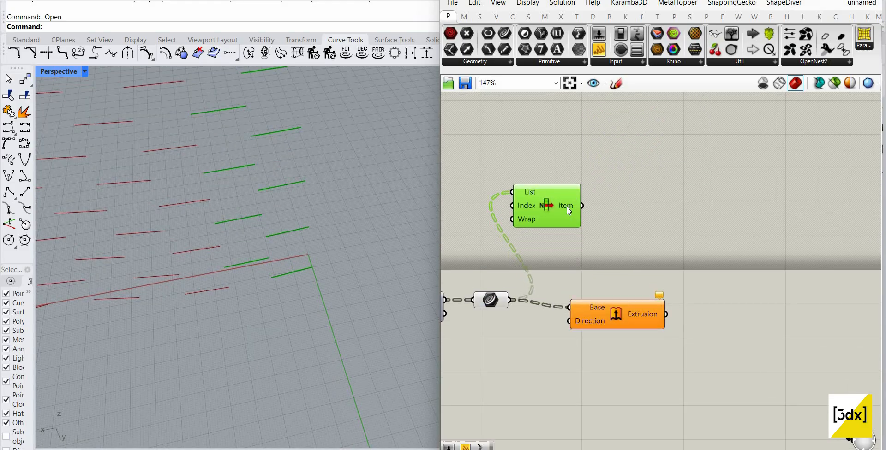
scroll(626, 214, "up", 1)
- Add a Curve Middle component and feed its Curve input from the List Item's Item output
double_click(628, 212)
type("d")
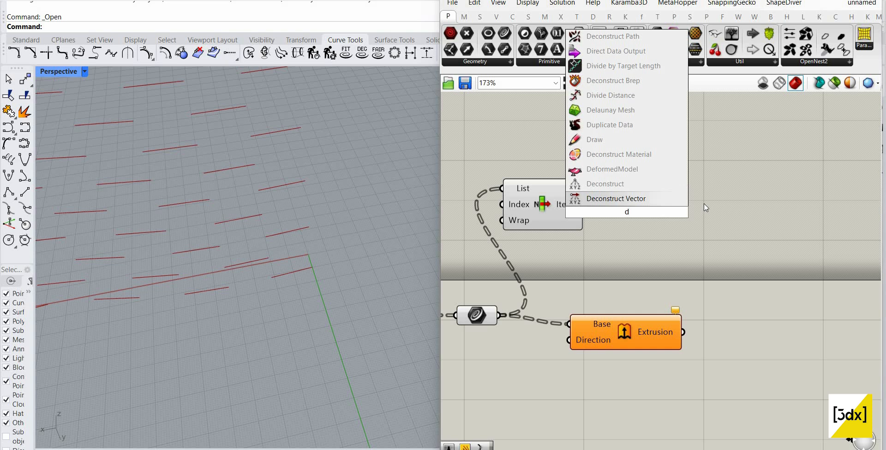
left_click(705, 207)
double_click(704, 204)
type("mid")
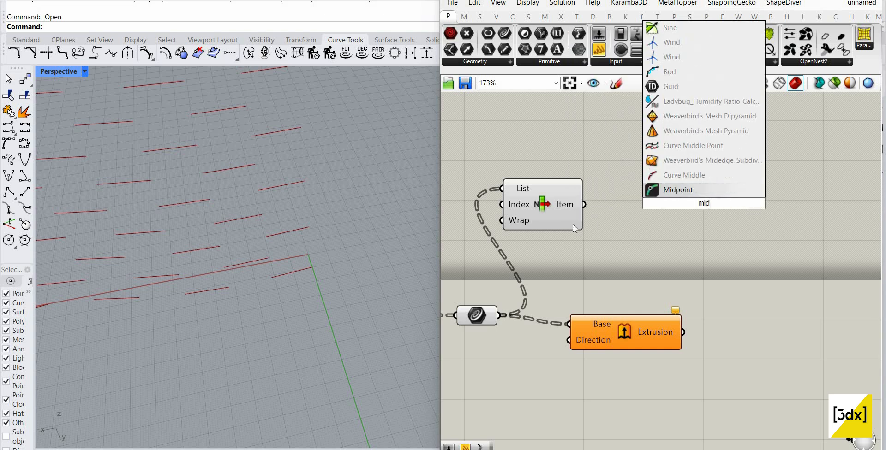
left_click(684, 175)
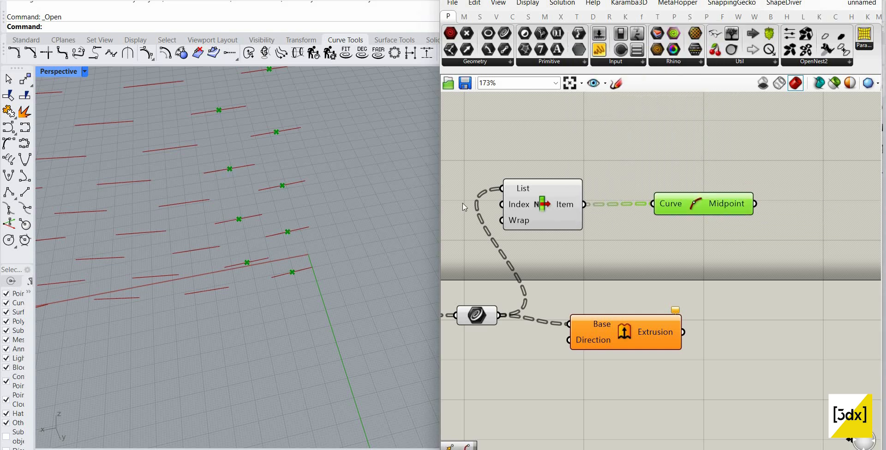
- Add a second List Item fed by the first one's Item output and place it above the Curve Middle component
scroll(704, 259, "up", 3)
left_click(704, 259)
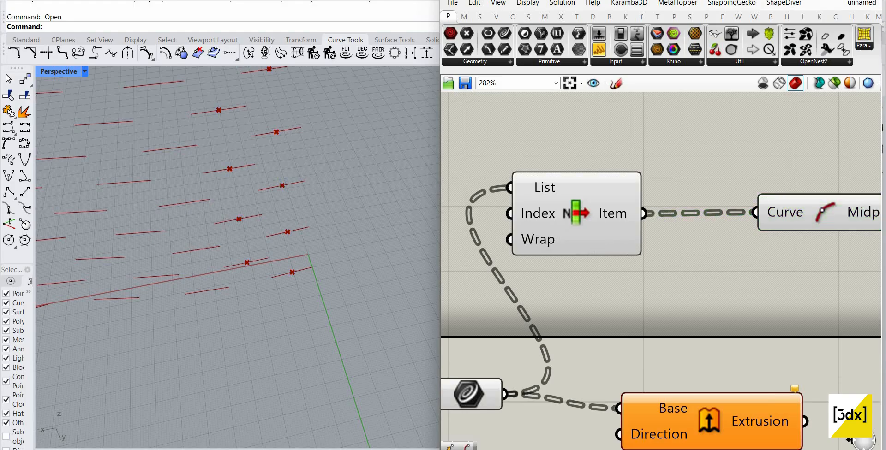
double_click(704, 260)
type("list item")
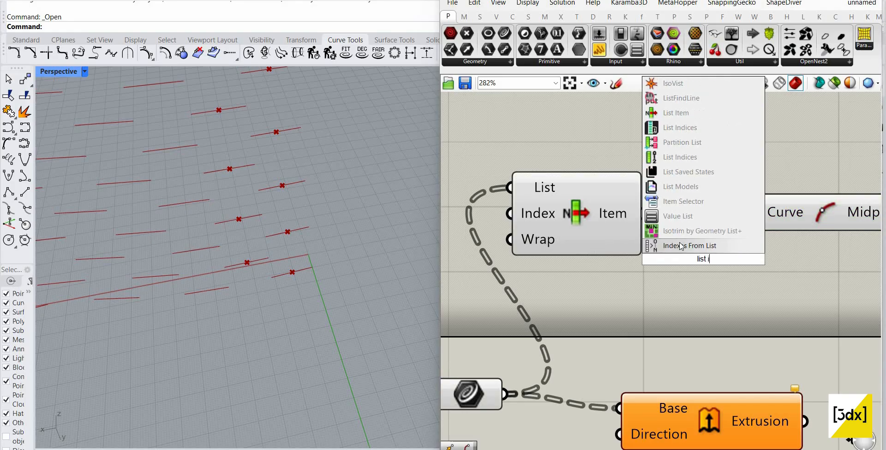
key("Return")
left_click_drag(642, 292, 667, 206)
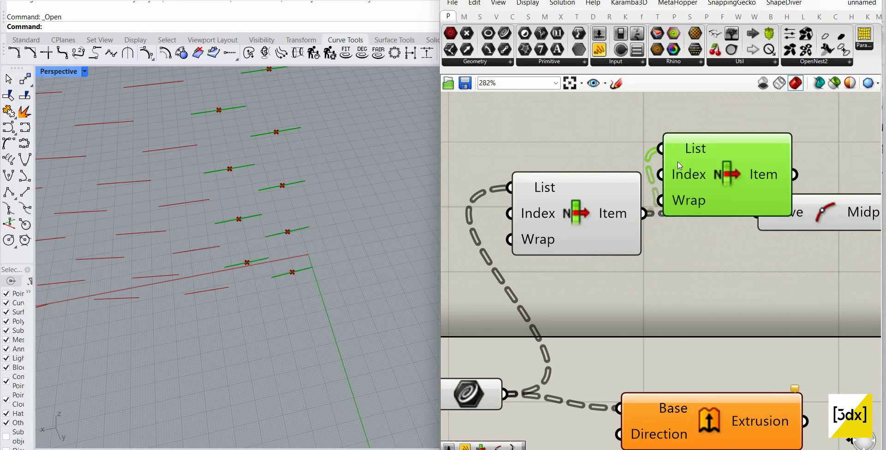
scroll(621, 291, "down", 5)
left_click_drag(655, 235, 666, 150)
- Flatten the List input of the second List Item component and check its selected segment in the viewport
scroll(665, 152, "up", 4)
right_click(648, 125)
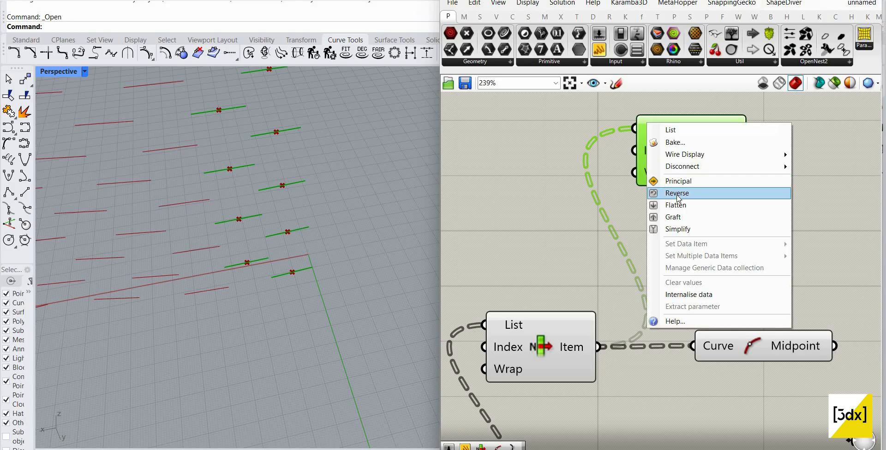
left_click(674, 198)
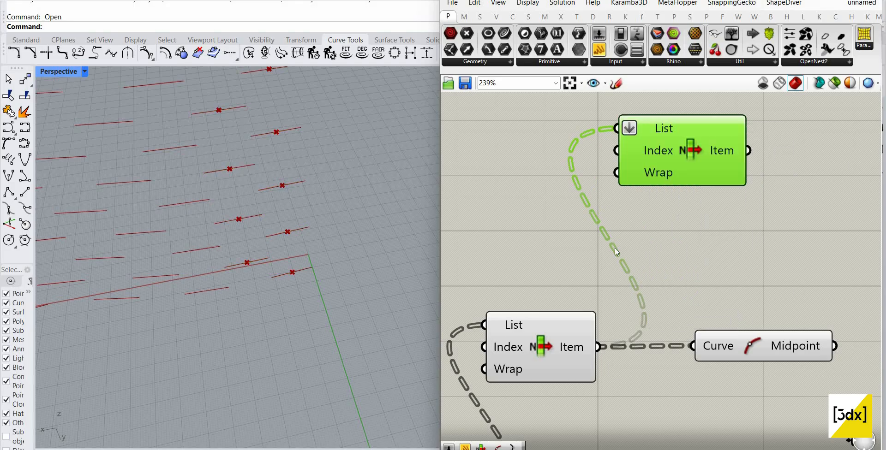
scroll(667, 220, "down", 2)
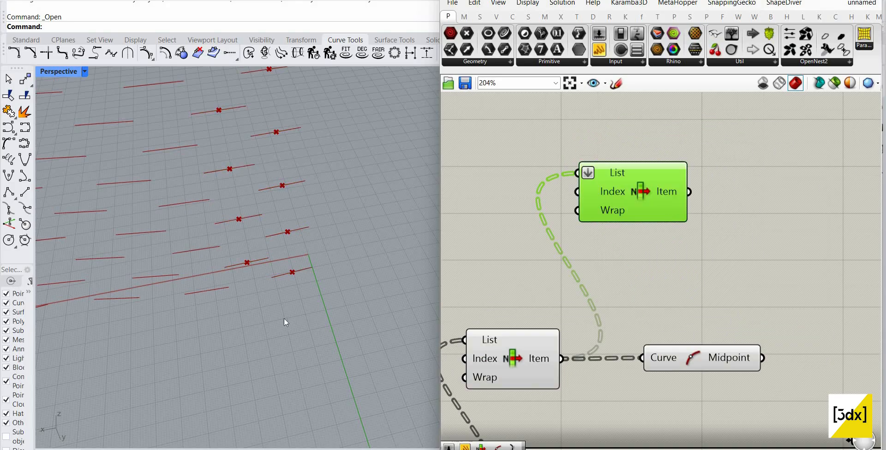
scroll(288, 311, "down", 6)
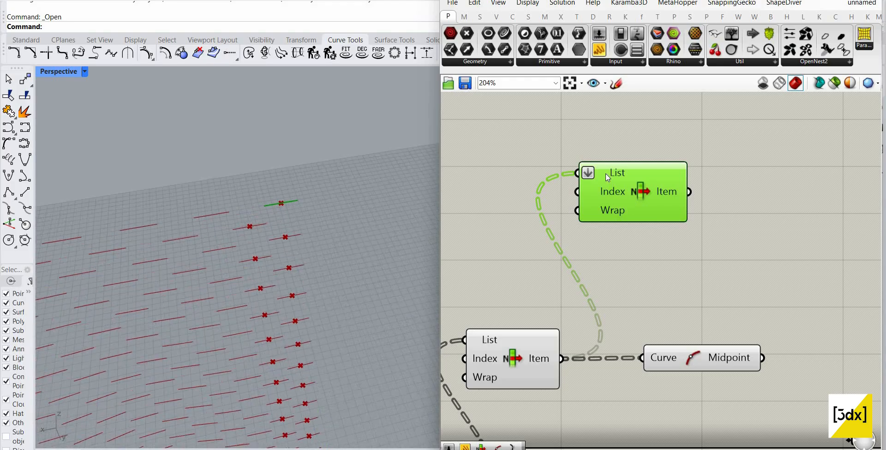
- Try reversing the flattened List input of the second List Item, and switch the reversal off again
scroll(632, 210, "up", 2)
right_click(607, 175)
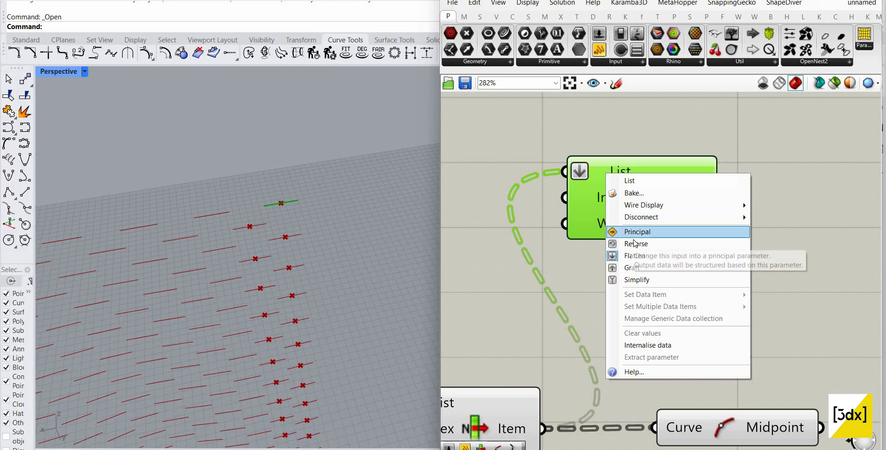
left_click(636, 243)
scroll(329, 305, "up", 2)
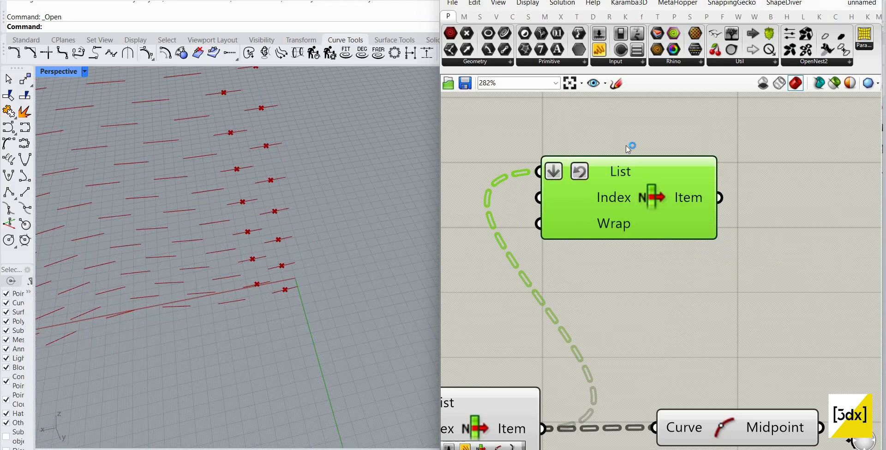
right_click(609, 172)
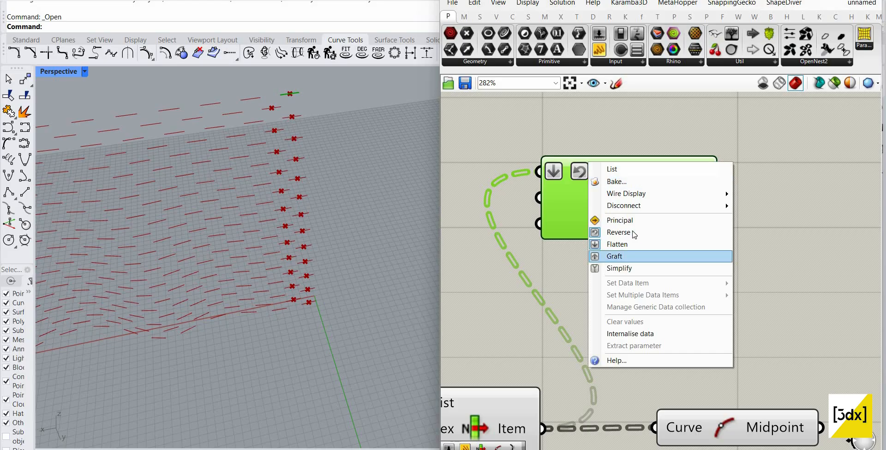
left_click(633, 233)
scroll(602, 269, "down", 2)
scroll(565, 360, "up", 3)
- Flatten the Item output of the first List Item component
right_click(568, 339)
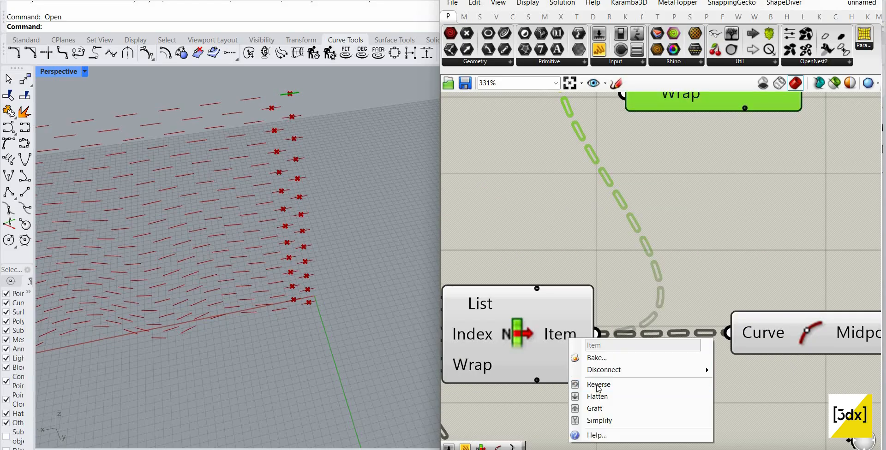
left_click(618, 397)
scroll(641, 393, "down", 4)
scroll(655, 316, "up", 3)
- Reverse the flattened List input of the second List Item component
right_click(631, 241)
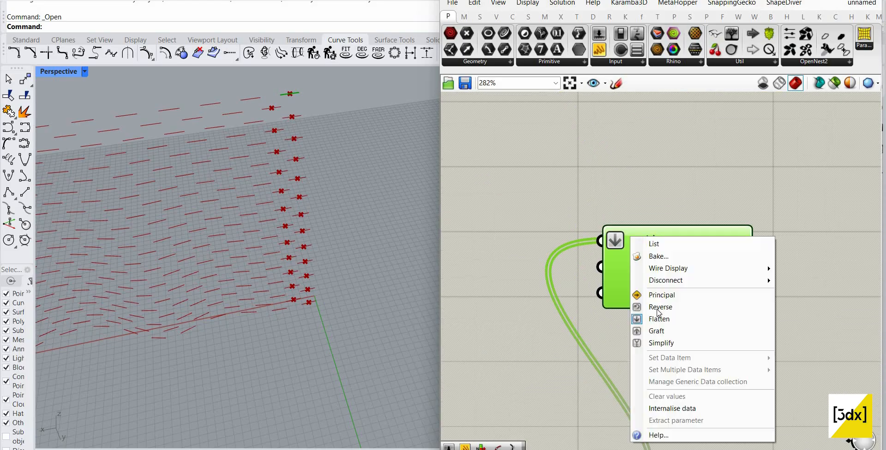
left_click(660, 306)
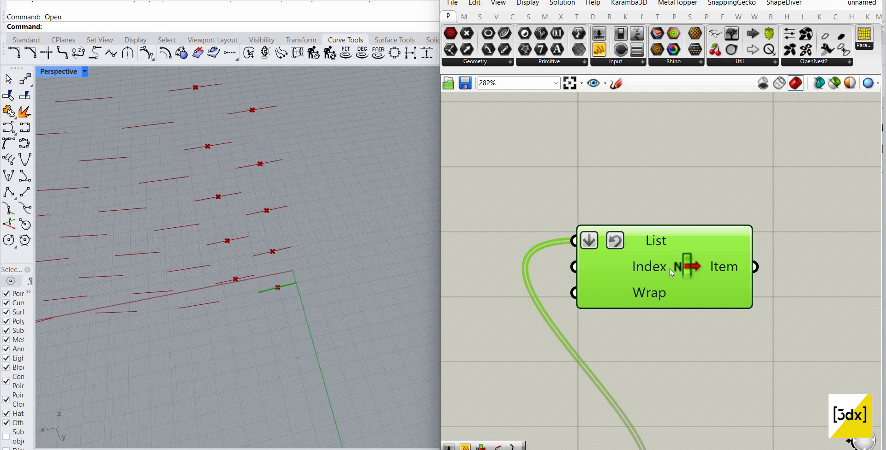
scroll(669, 264, "down", 4)
- Add a +1 output to the second List Item component
scroll(666, 309, "up", 5)
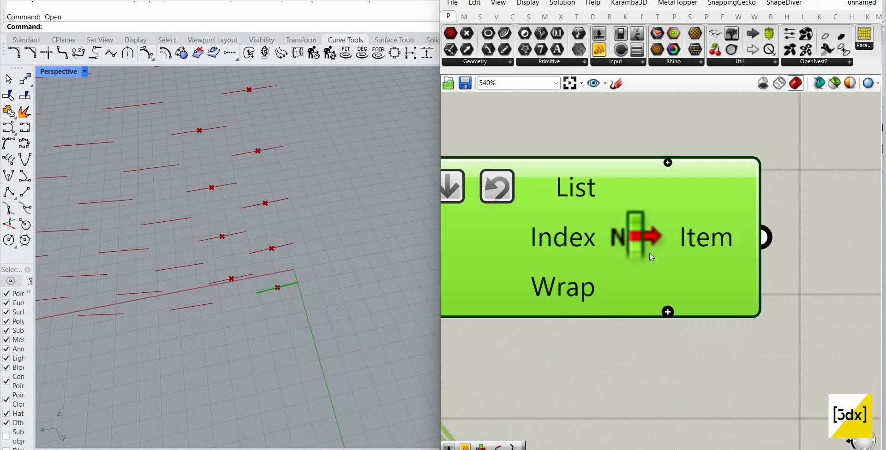
left_click(666, 310)
scroll(666, 309, "down", 3)
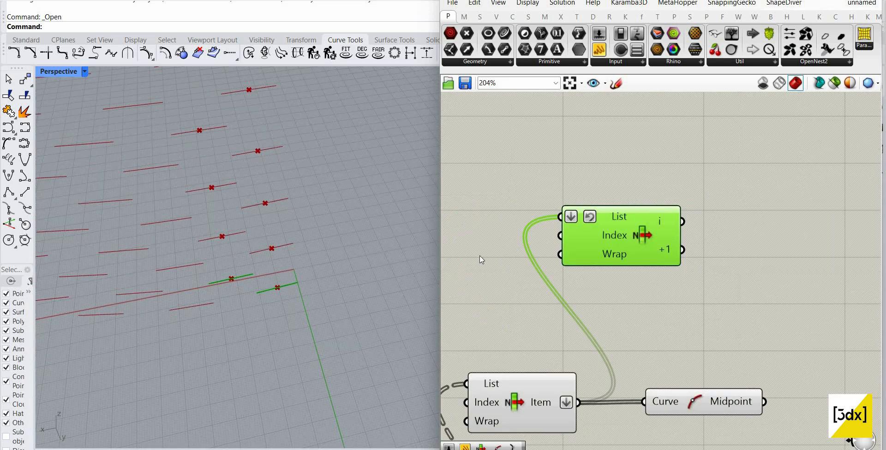
- Move the Curve Middle component beside the second List Item and wire the i output into its Curve input
scroll(721, 275, "down", 4)
scroll(694, 312, "up", 2)
left_click_drag(677, 278, 739, 155)
scroll(693, 187, "up", 3)
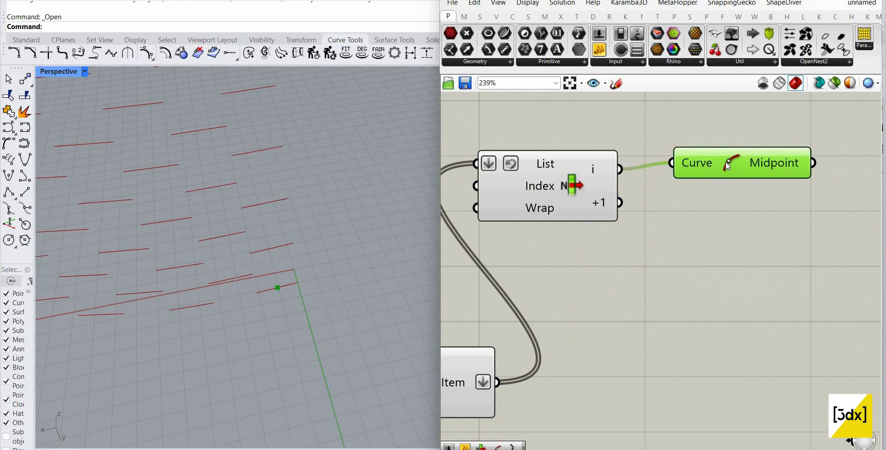
- Duplicate the Curve Middle component below the original and wire the +1 output into the copy's Curve input
key("ctrl+v")
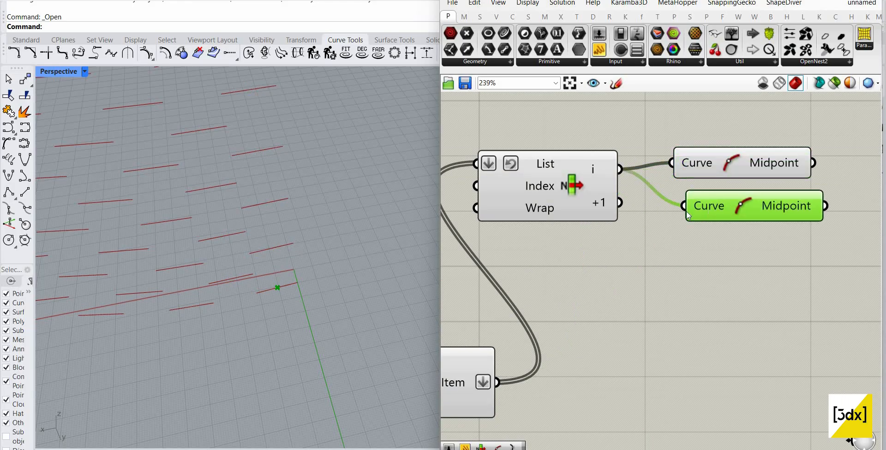
right_click_drag(663, 198, 565, 219)
left_click_drag(616, 195, 617, 201)
- Add a Distance component and wire the two Curve Middle midpoints into its Point A and Point B inputs
right_click_drag(781, 206, 684, 180)
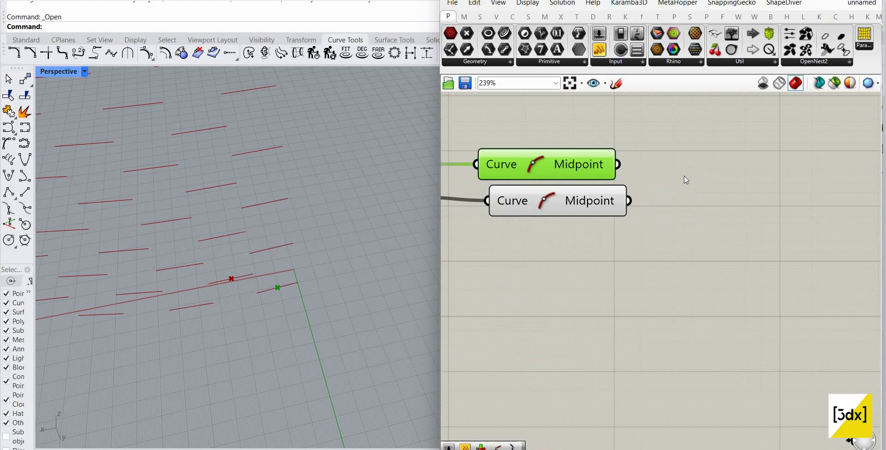
double_click(685, 176)
type("dist")
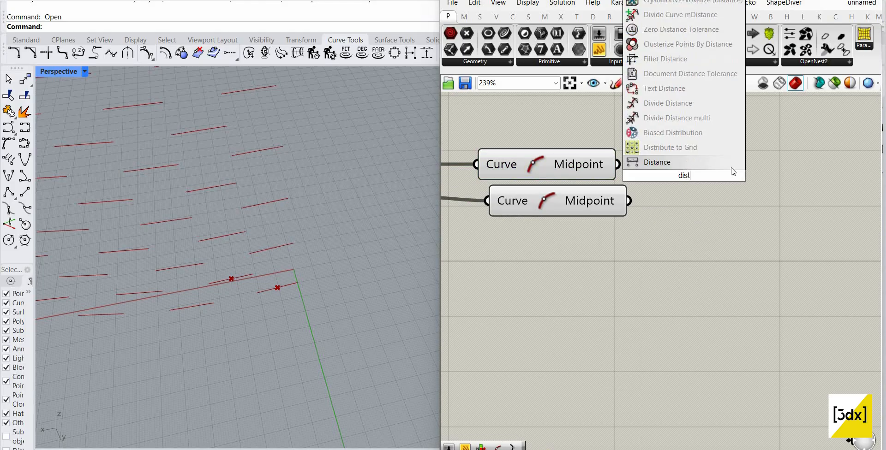
key("Return")
left_click_drag(627, 170, 668, 169)
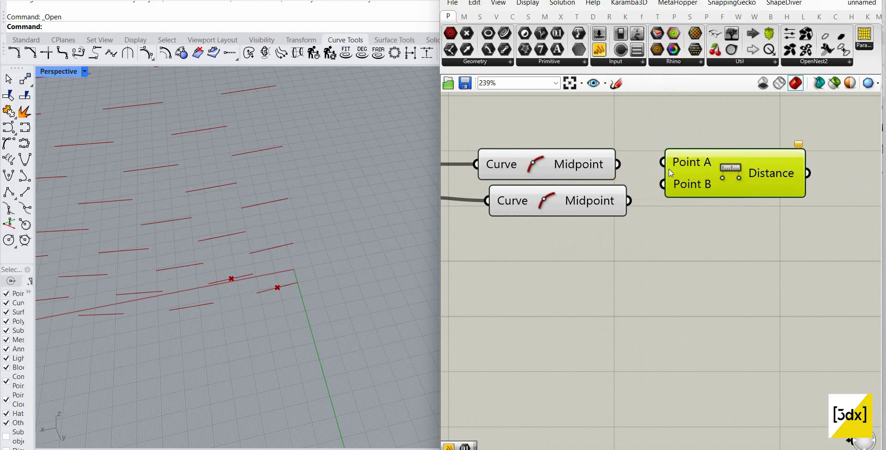
scroll(340, 252, "down", 15)
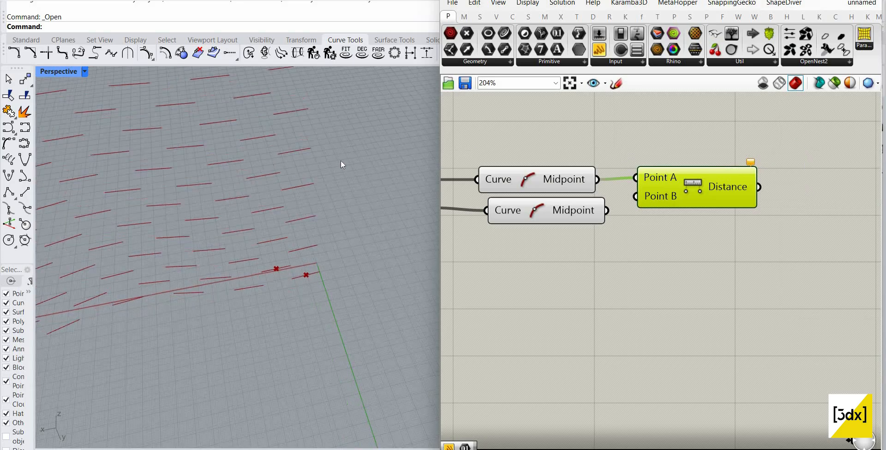
scroll(332, 261, "up", 6)
right_click_drag(331, 260, 353, 336, "shift")
scroll(350, 336, "up", 9)
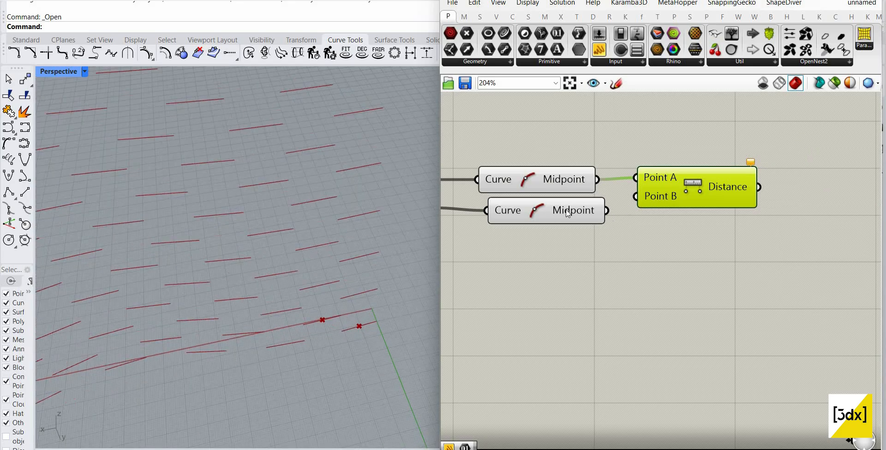
left_click_drag(574, 213, 564, 211)
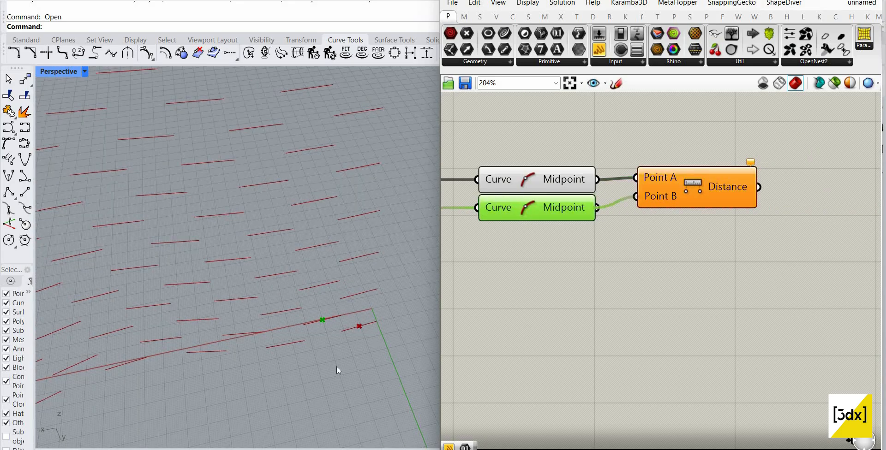
- Move the Extrude component farther away from the Curve parameter that feeds its Base input
scroll(352, 203, "down", 5)
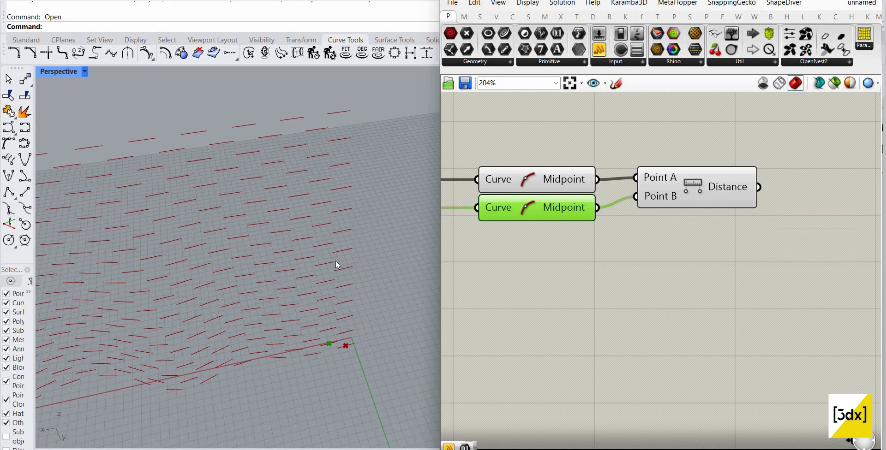
scroll(334, 244, "down", 5)
scroll(333, 222, "up", 7)
scroll(670, 194, "down", 5)
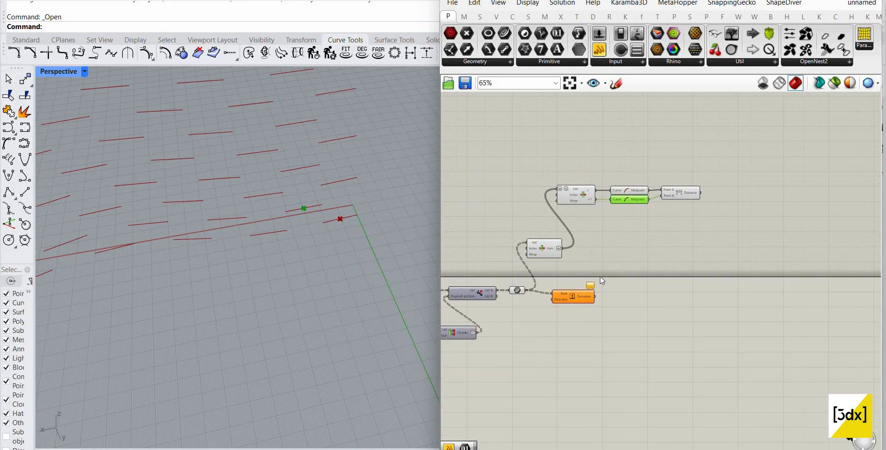
scroll(538, 333, "up", 2)
left_click_drag(582, 279, 671, 265)
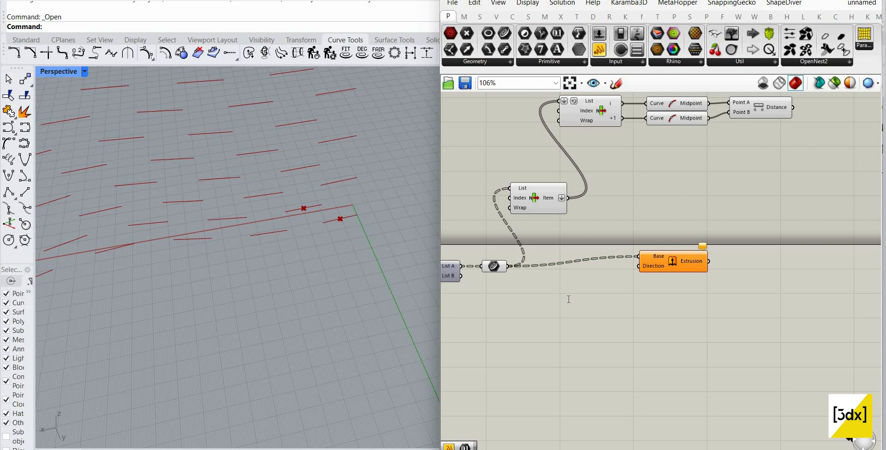
double_click(568, 300)
type("extrud")
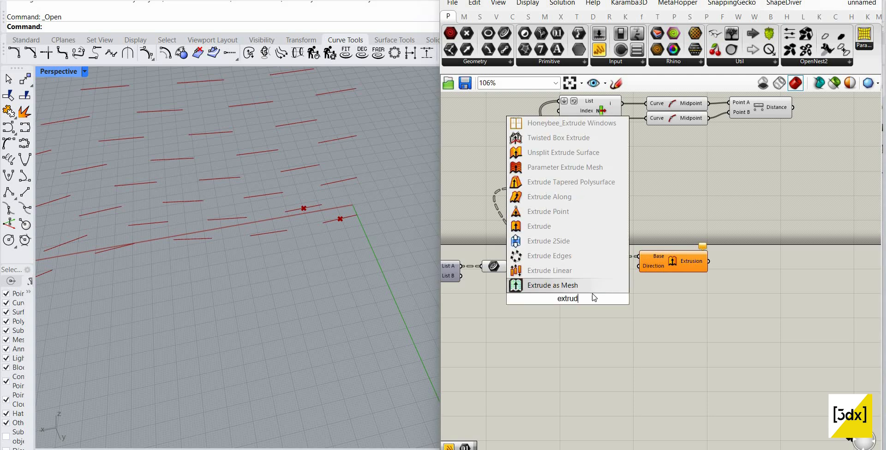
type("e")
key("Return")
scroll(592, 294, "up", 3)
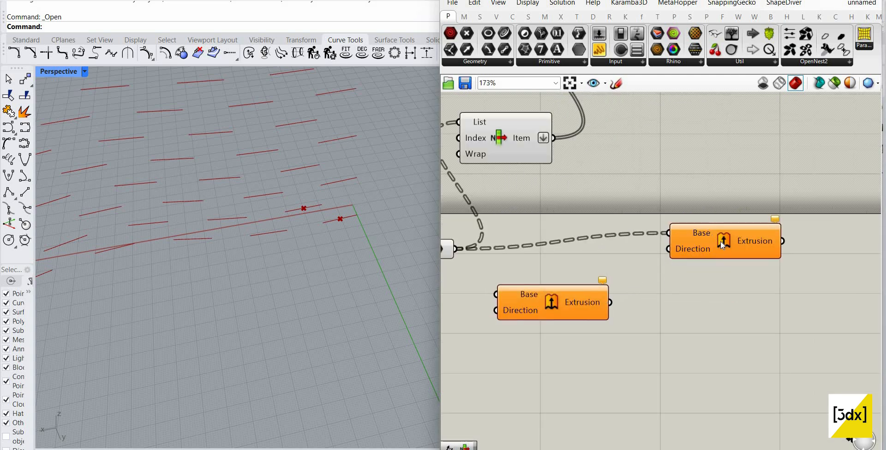
left_click_drag(726, 245, 737, 253)
scroll(293, 279, "down", 3)
scroll(292, 276, "down", 4)
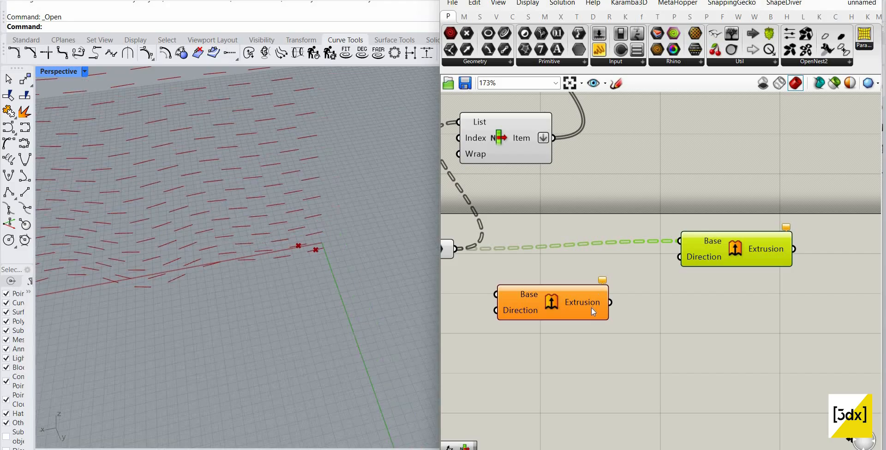
scroll(279, 260, "up", 4)
left_click_drag(609, 339, 566, 309)
key("Delete")
- Add a Unit Z component, wire Distance into its Factor, and connect its Unit vector to the Extrude Direction
double_click(565, 308)
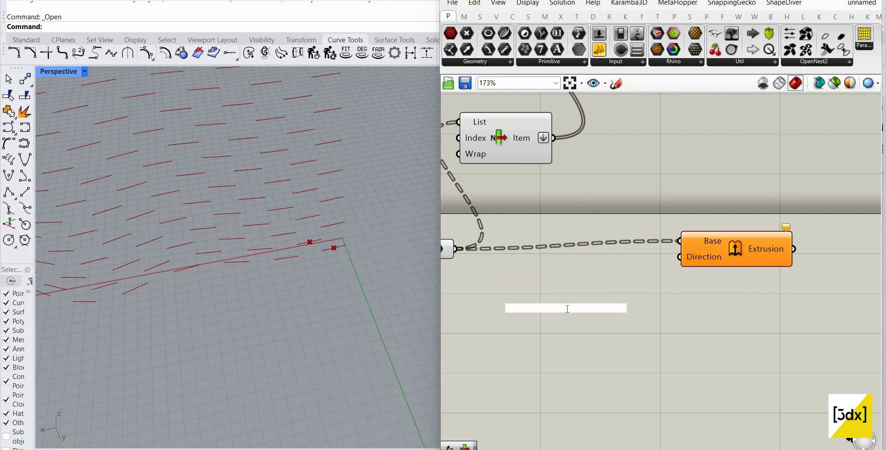
type("unit z")
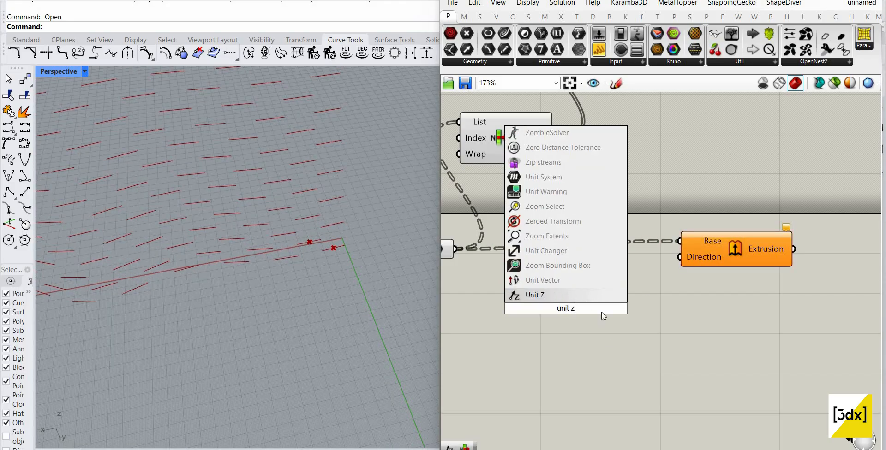
key("Return")
scroll(777, 145, "down", 3)
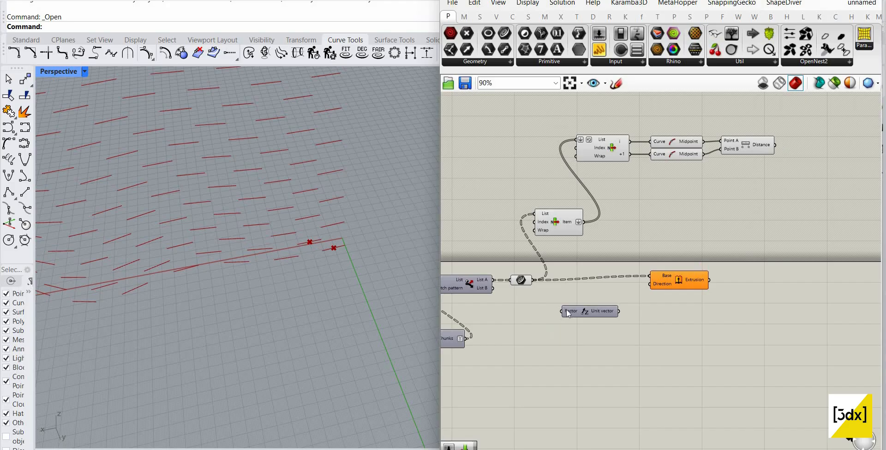
scroll(628, 319, "up", 4)
left_click_drag(729, 250, 720, 249)
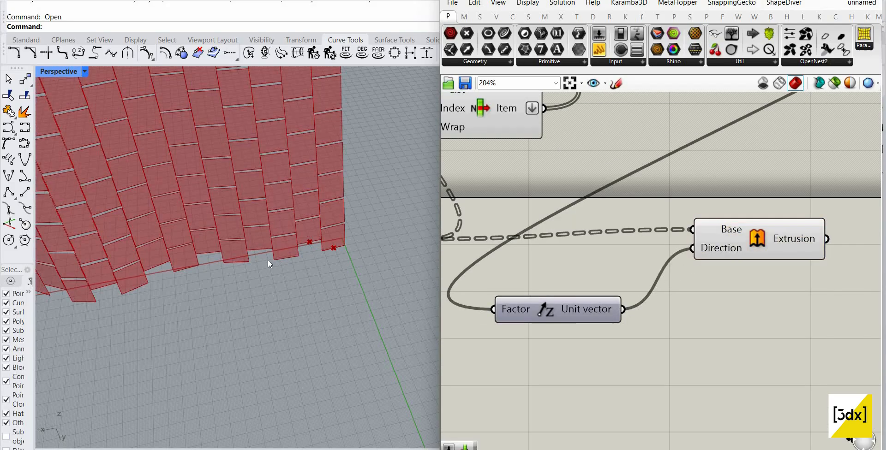
- Examine the height of the extruded panels against the neighbouring courses in the Perspective view
scroll(309, 220, "up", 3)
scroll(311, 220, "up", 2)
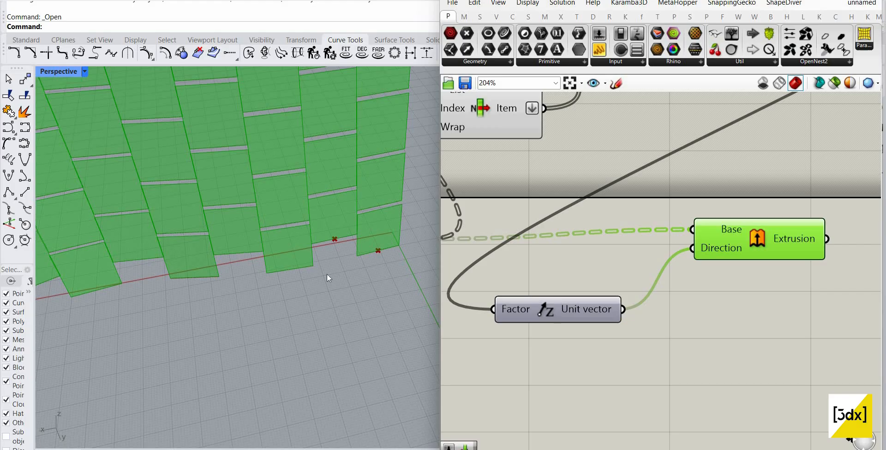
scroll(311, 284, "down", 8)
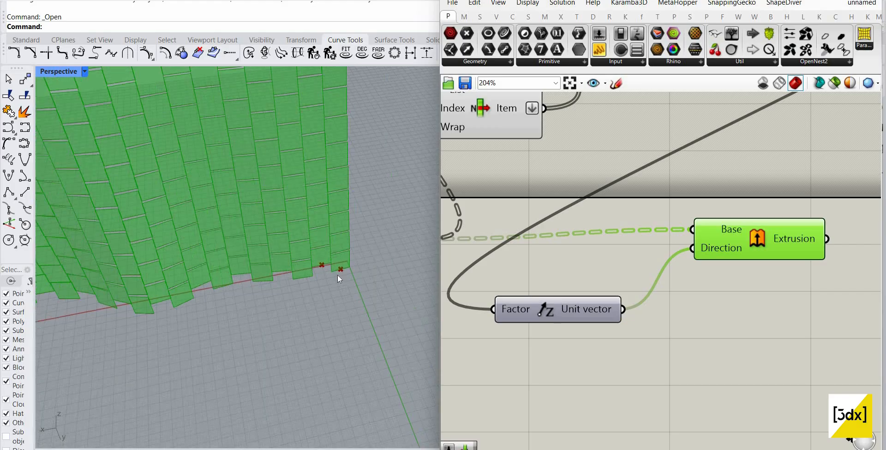
mouse_move(216, 241)
right_mouse_down()
mouse_move(318, 267)
mouse_move(222, 283)
mouse_move(126, 244)
mouse_move(309, 290)
mouse_move(188, 280)
mouse_move(219, 256)
mouse_move(228, 229)
mouse_move(209, 228)
right_mouse_up()
scroll(193, 257, "up", 8)
scroll(220, 256, "down", 8)
scroll(671, 271, "down", 5)
scroll(740, 209, "up", 4)
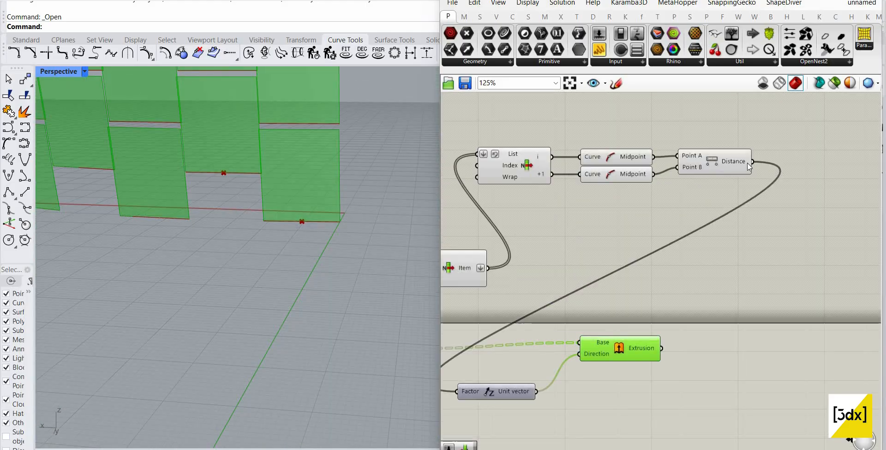
- Add two Deconstruct point components and wire one Curve Middle midpoint into the Point input of each
left_click(748, 181)
scroll(548, 185, "up", 4)
left_click(586, 282)
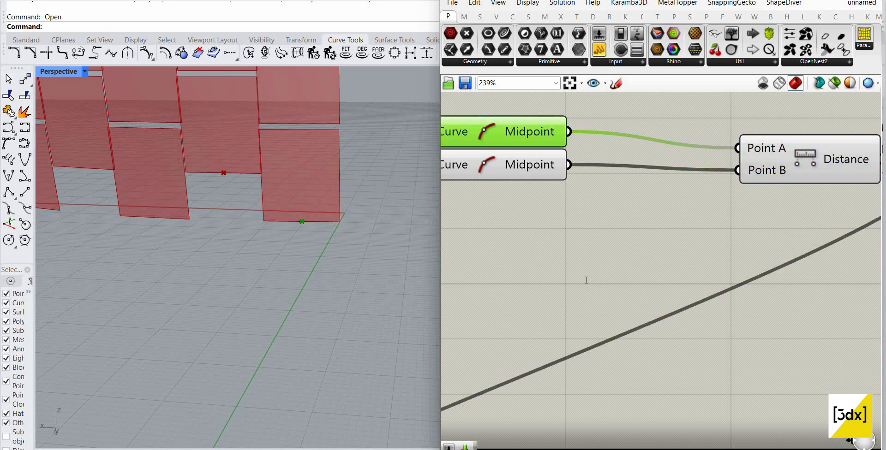
double_click(585, 280)
type("decons")
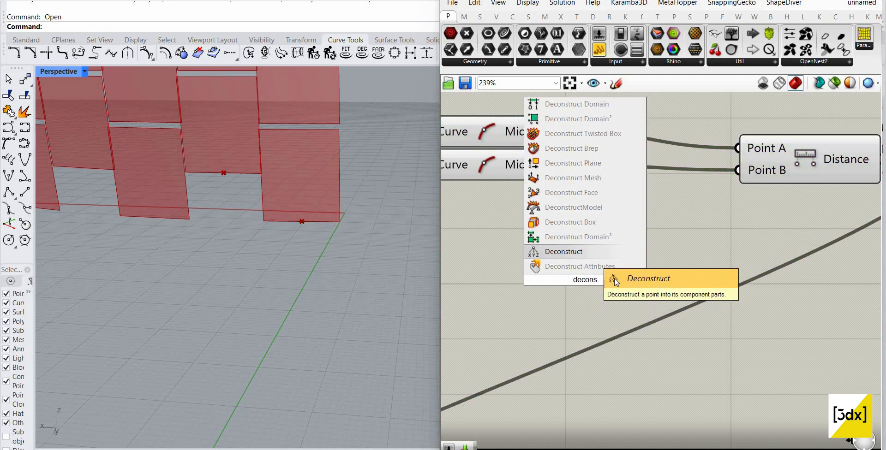
left_click(586, 252)
scroll(561, 245, "down", 6)
scroll(580, 164, "up", 4)
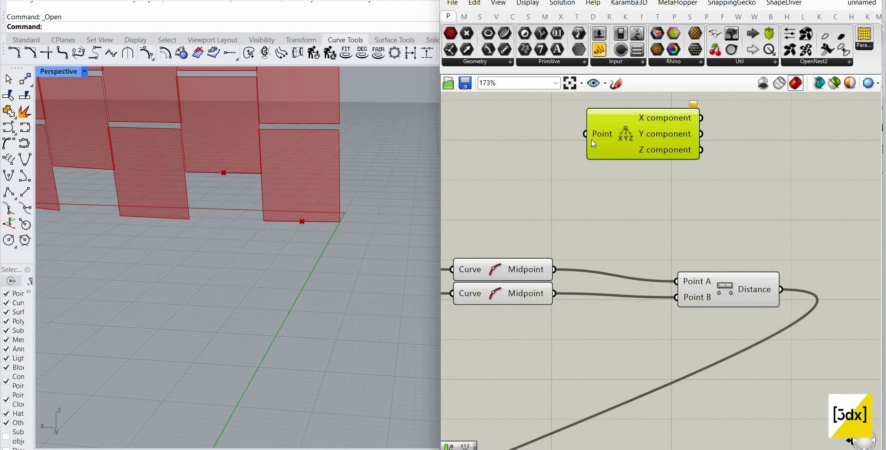
left_click_drag(591, 140, 540, 135)
left_click_drag(669, 148, 702, 225, "alt")
- Add a Subtraction component and wire the second midpoint's Z component into A and the first midpoint's into B
double_click(816, 221)
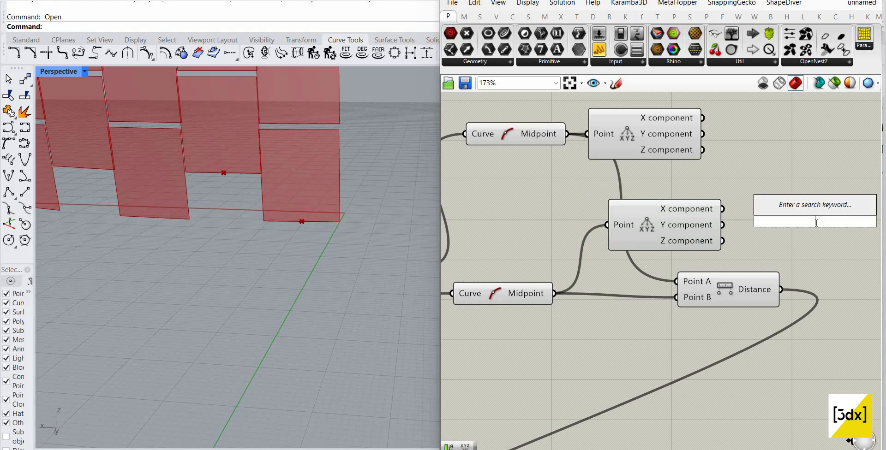
type("sub")
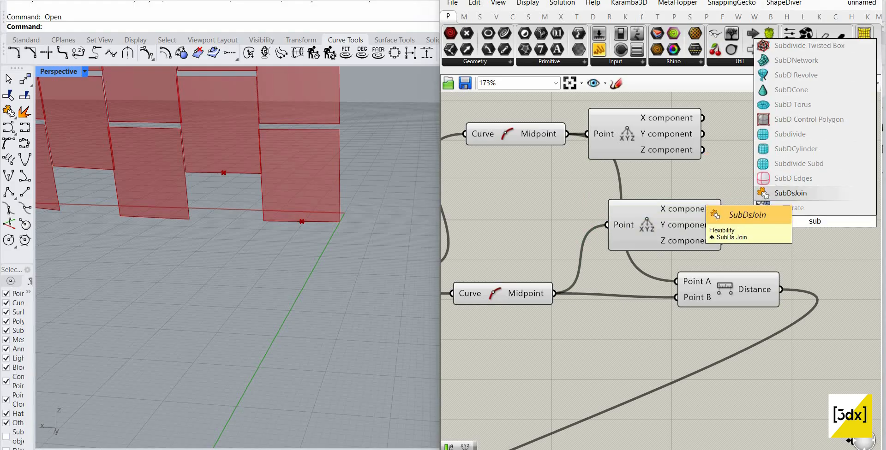
type("tr")
key("Return")
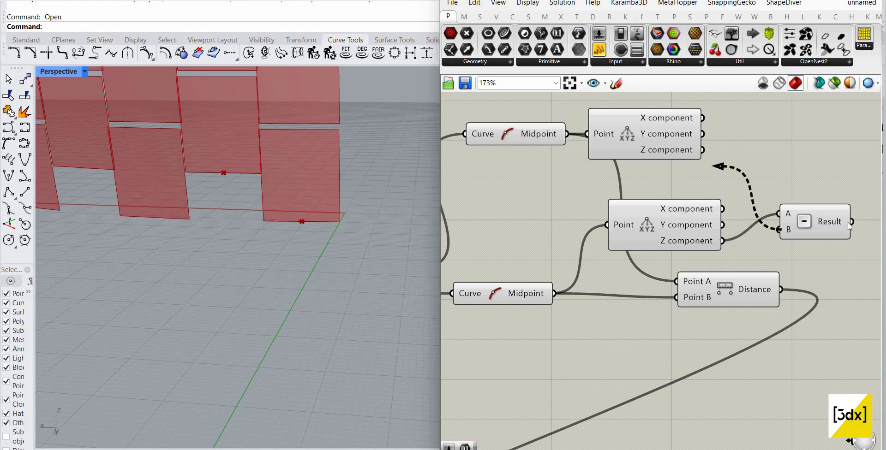
- Replace the Unit Z Factor input's source with the subtraction Result and delete the Distance component
scroll(778, 224, "down", 8)
left_click_drag(778, 224, 633, 303)
scroll(771, 224, "up", 5)
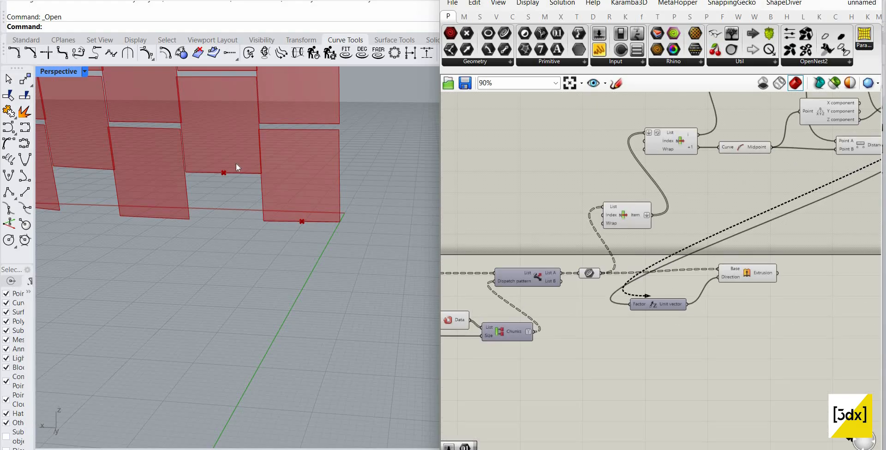
scroll(300, 188, "up", 5)
scroll(351, 199, "down", 8)
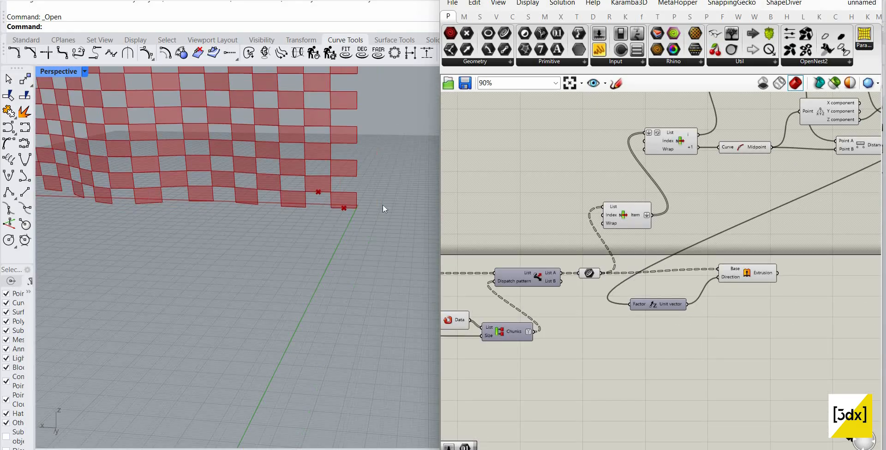
scroll(730, 192, "up", 3)
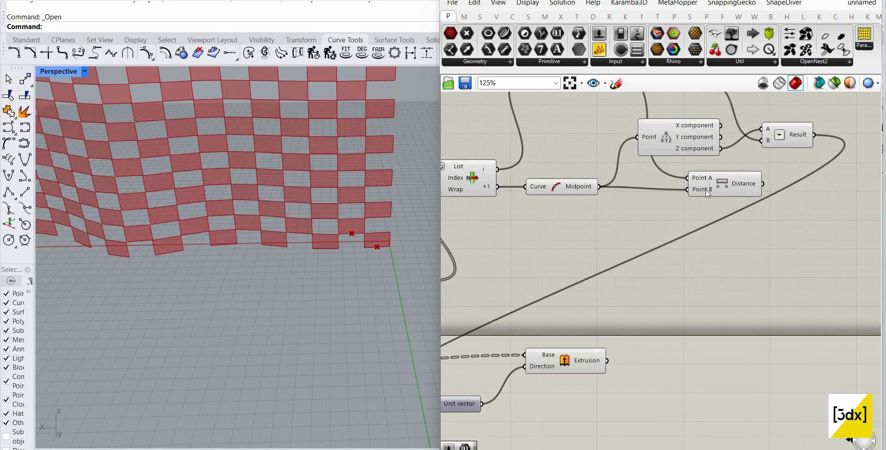
left_click(689, 187)
scroll(723, 303, "down", 4)
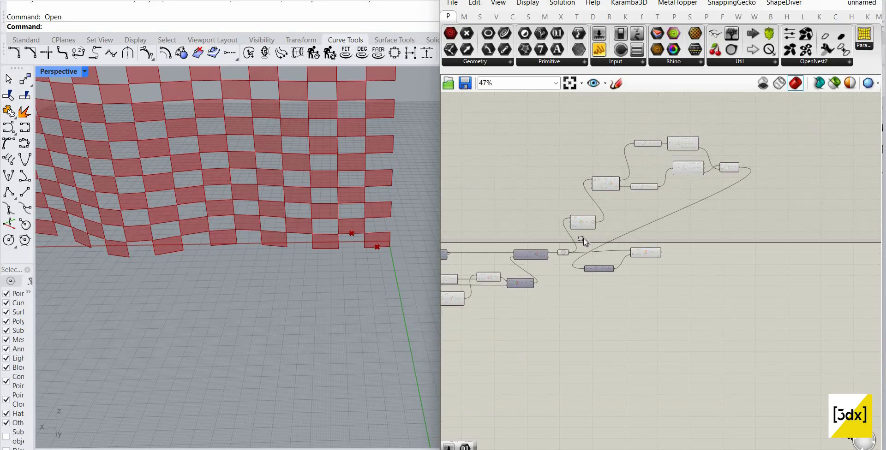
- Move the Unit Z and Extrude components together farther from the Curve parameter
scroll(646, 272, "up", 3)
left_click_drag(721, 237, 719, 282)
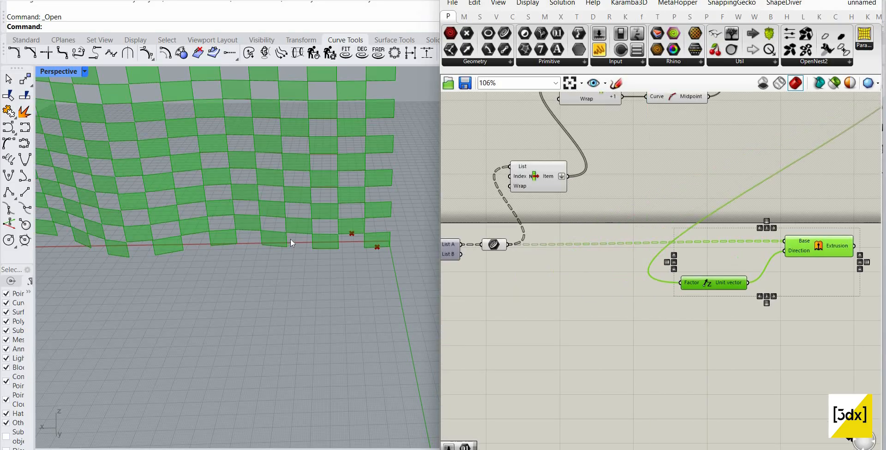
scroll(378, 229, "up", 3)
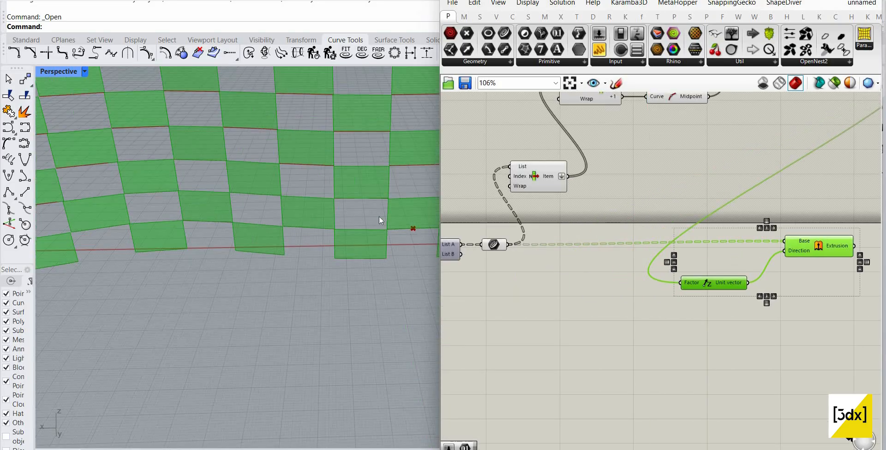
left_click(545, 257)
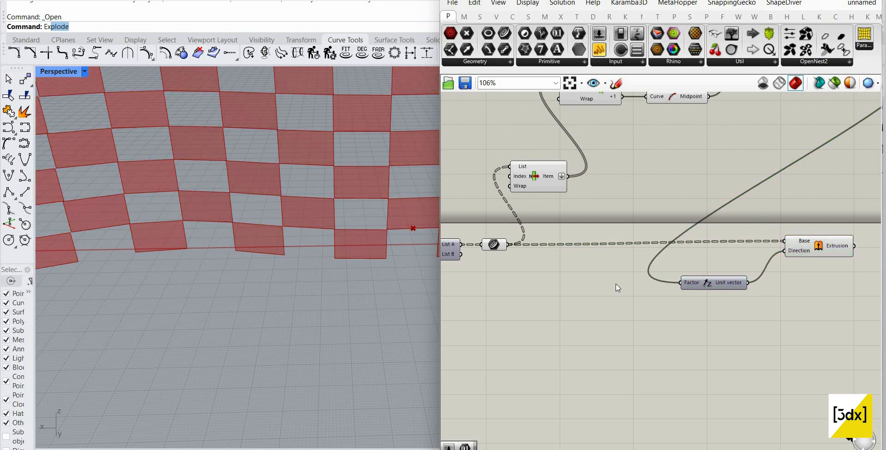
- Add an Extend Curve component and wire the Curve parameter holding the List A segments into its Curve input
double_click(580, 288)
type("extend")
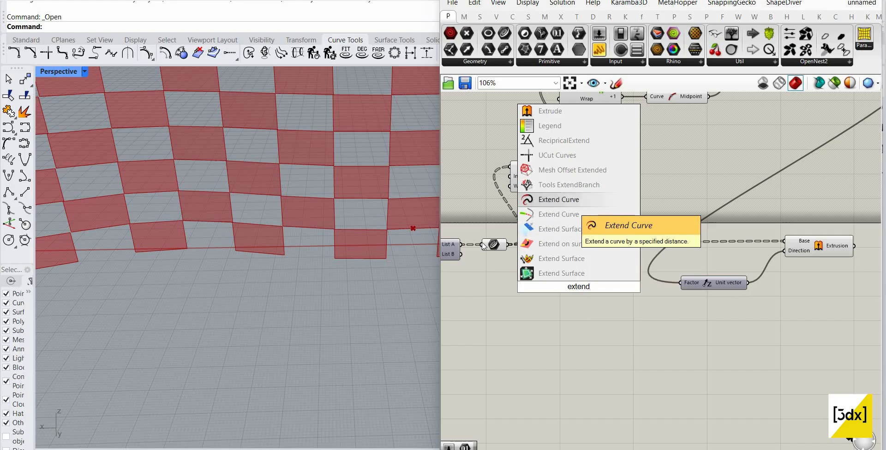
left_click(558, 199)
scroll(546, 278, "up", 3)
left_click(576, 301)
scroll(587, 295, "down", 4)
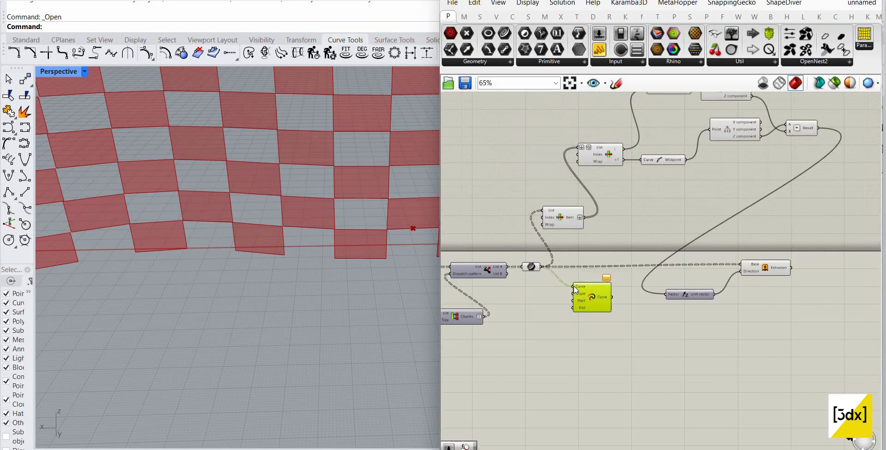
- Add a number slider with the value 50 beside the Extend Curve component
scroll(509, 315, "up", 5)
double_click(574, 286)
type("50")
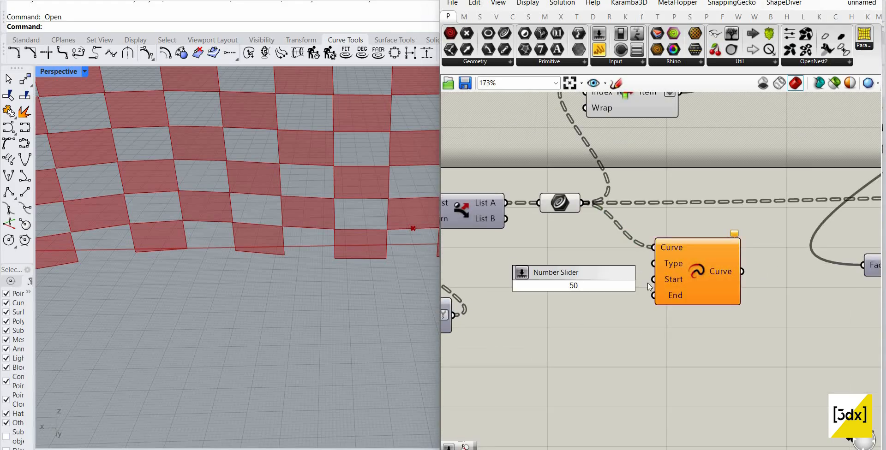
key("Return")
scroll(648, 282, "up", 2)
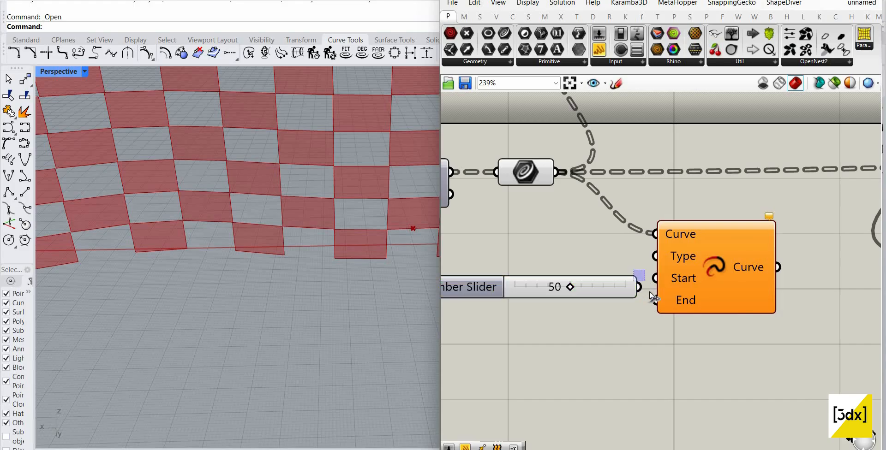
- Wire the 50 slider into Extend Curve's Start and End inputs and the extended Curve output into Extrude's Base
left_click_drag(638, 287, 774, 247)
scroll(621, 277, "down", 4)
scroll(680, 271, "up", 3)
scroll(706, 265, "down", 6)
scroll(783, 231, "up", 4)
scroll(334, 231, "down", 5)
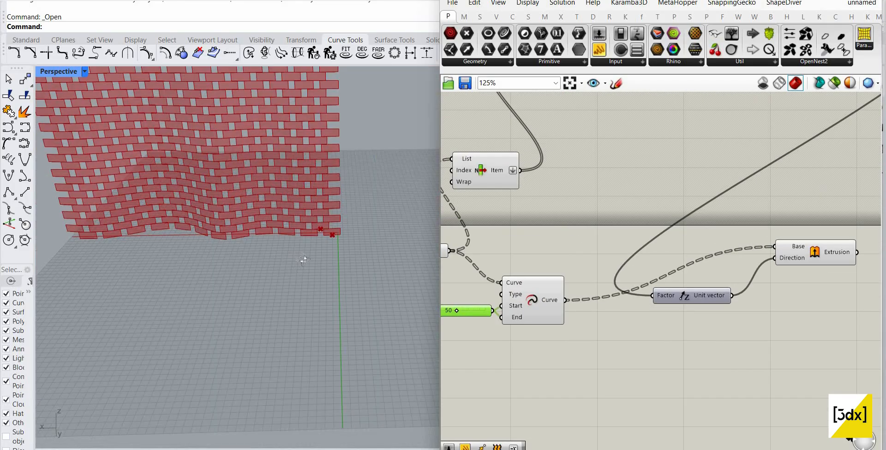
- Examine the extended, overlapping wall segments in the Perspective view from close up and from several angles
right_click_drag(327, 262, 242, 234)
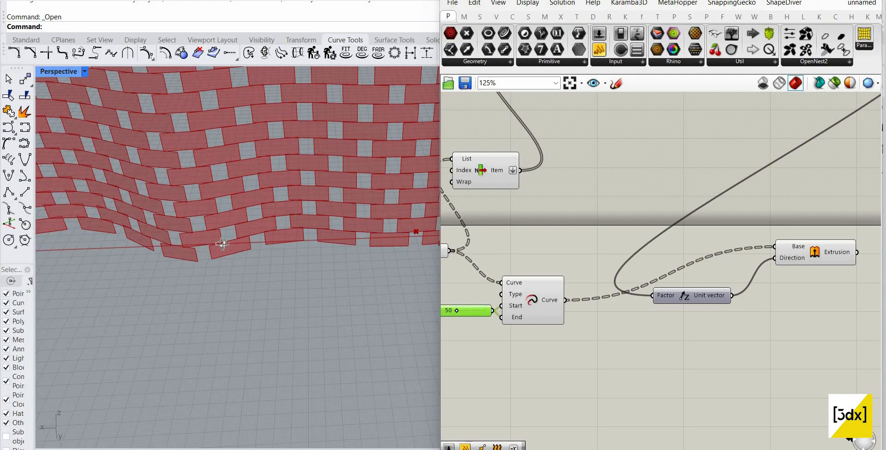
scroll(317, 325, "up", 4)
scroll(366, 366, "up", 3)
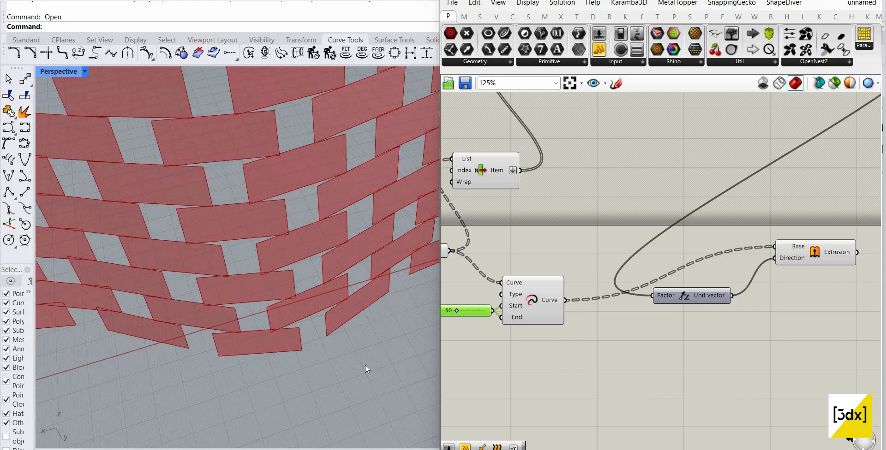
scroll(292, 281, "down", 5)
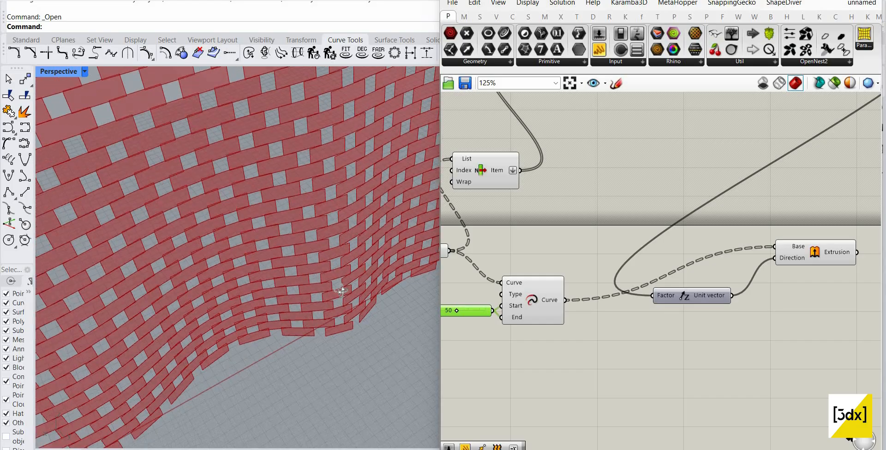
right_click_drag(293, 281, 222, 295)
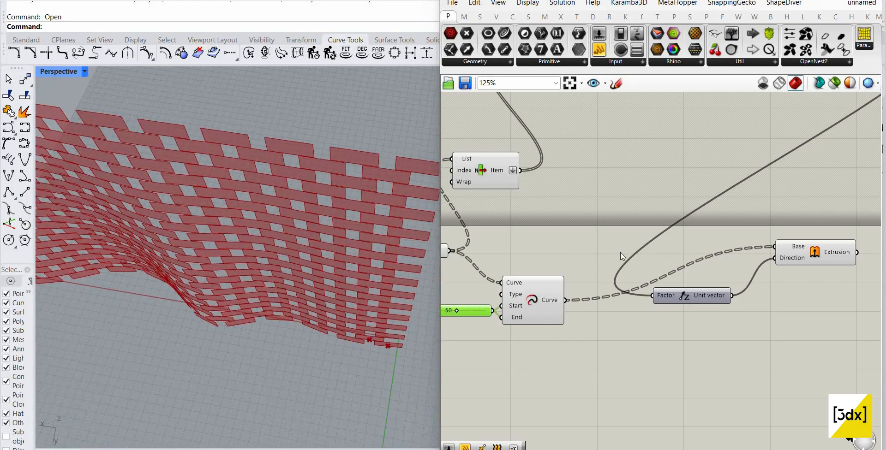
scroll(609, 255, "down", 7)
right_click_drag(291, 180, 302, 134)
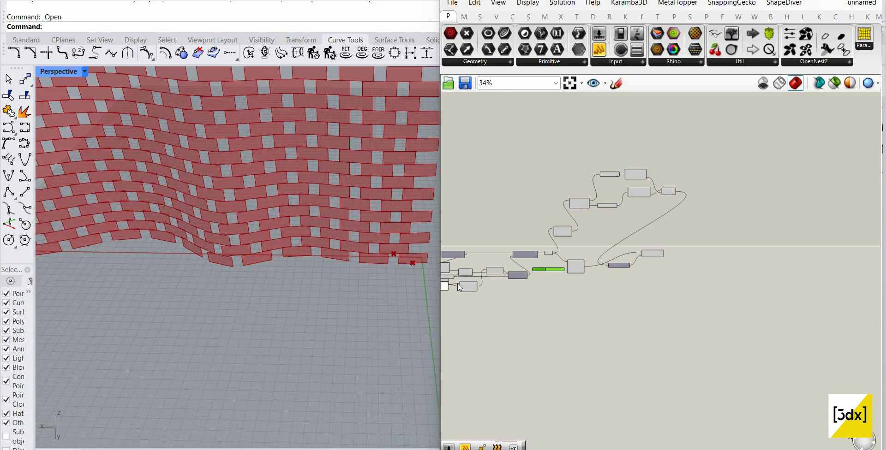
- Add an Amplitude component and wire the surface evaluation component's Normal output into its Vector input
scroll(258, 254, "up", 2)
scroll(596, 284, "down", 3)
scroll(468, 281, "up", 3)
scroll(491, 246, "up", 9)
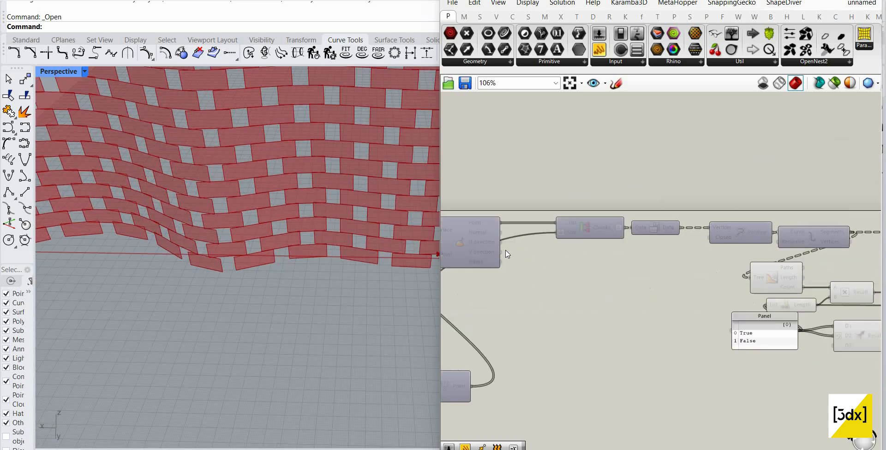
scroll(588, 254, "down", 2)
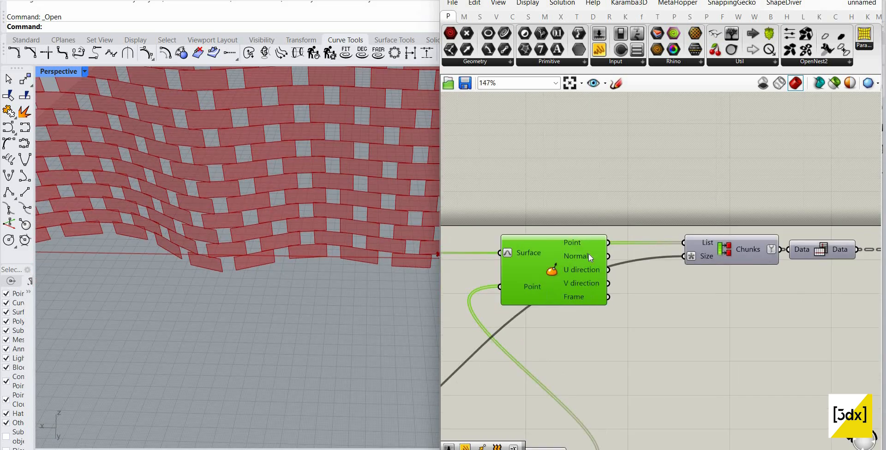
mouse_move(589, 257)
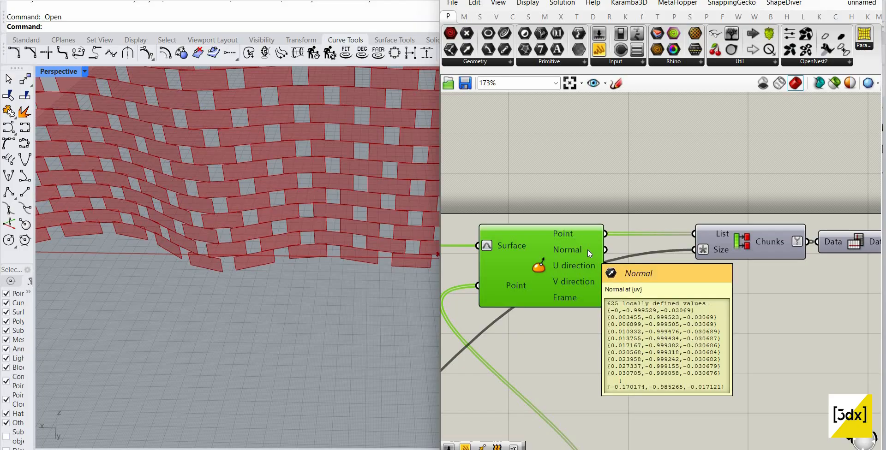
double_click(684, 359)
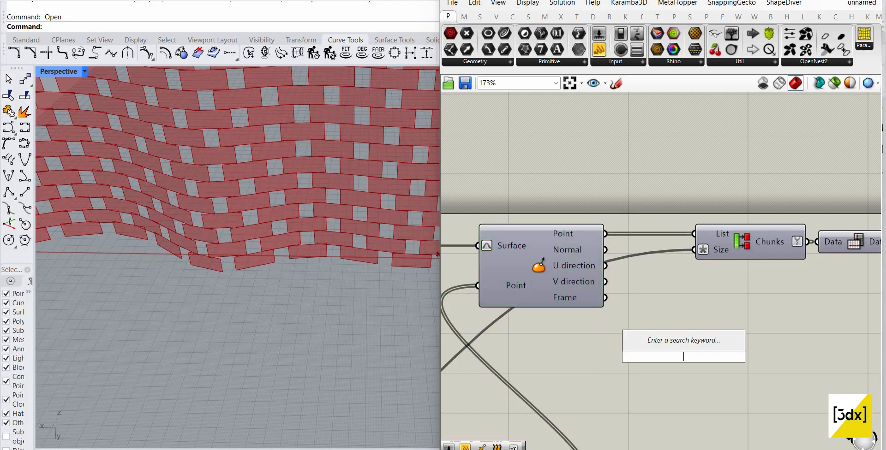
type("ampl")
key("Return")
scroll(646, 359, "up", 2)
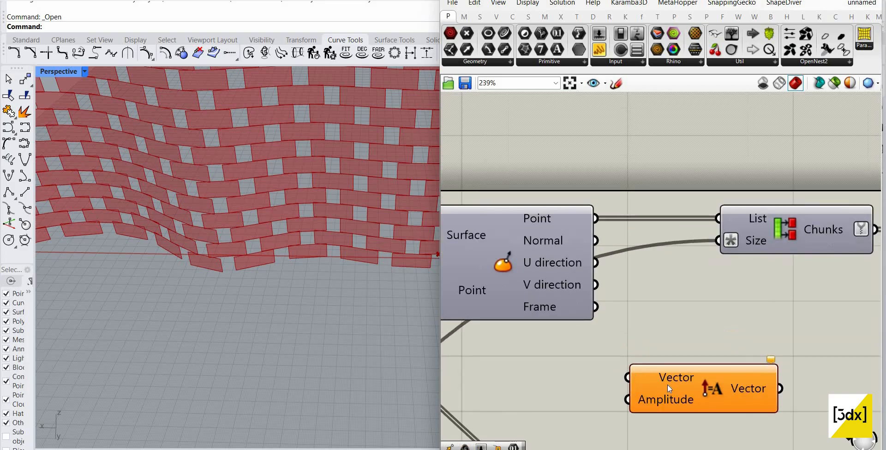
left_click_drag(596, 241, 575, 343)
- Move the Amplitude component across the canvas to just beyond and below the Extrude component
scroll(575, 340, "down", 6)
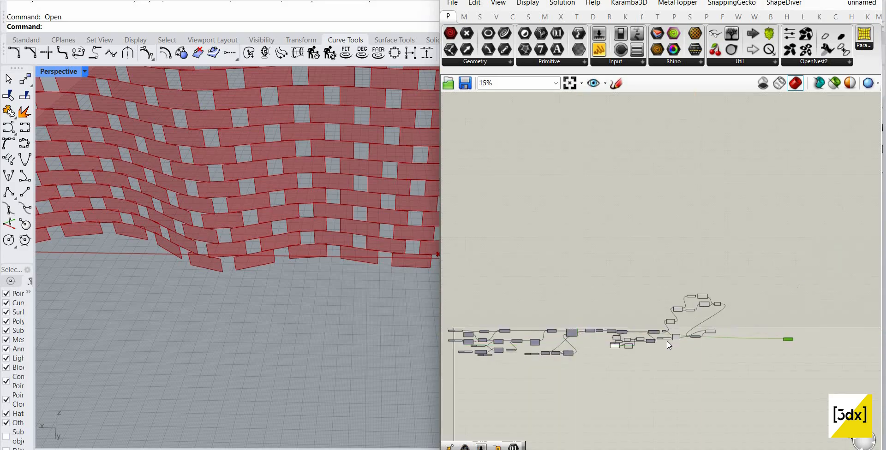
scroll(692, 341, "up", 4)
mouse_move(678, 344)
left_mouse_down()
mouse_move(687, 306)
mouse_move(684, 353)
left_mouse_up()
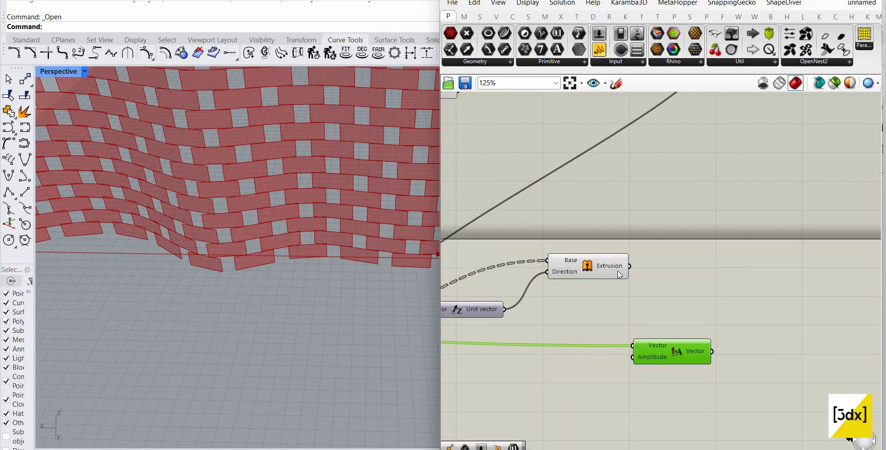
- Duplicate the Extrude component, feeding the first Extrusion output into its Base and the Amplitude Vector output into its Direction
scroll(621, 257, "up", 2)
left_click(620, 280)
key("ctrl+c")
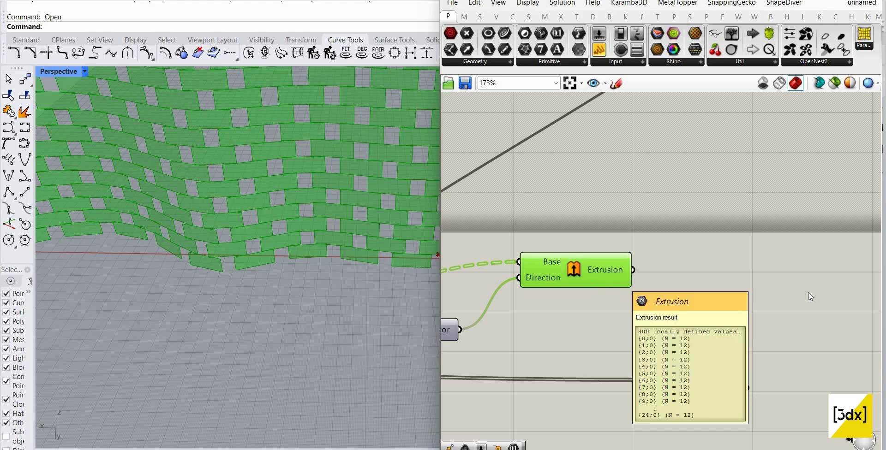
key("ctrl+shift+v")
left_click_drag(724, 280, 633, 270, "shift")
left_click_drag(742, 302, 783, 294)
left_click_drag(747, 388, 777, 286)
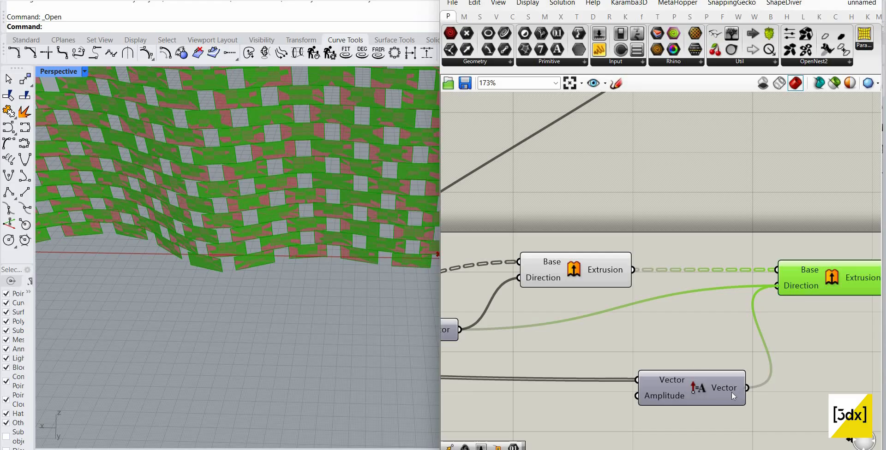
left_click_drag(737, 384, 737, 386)
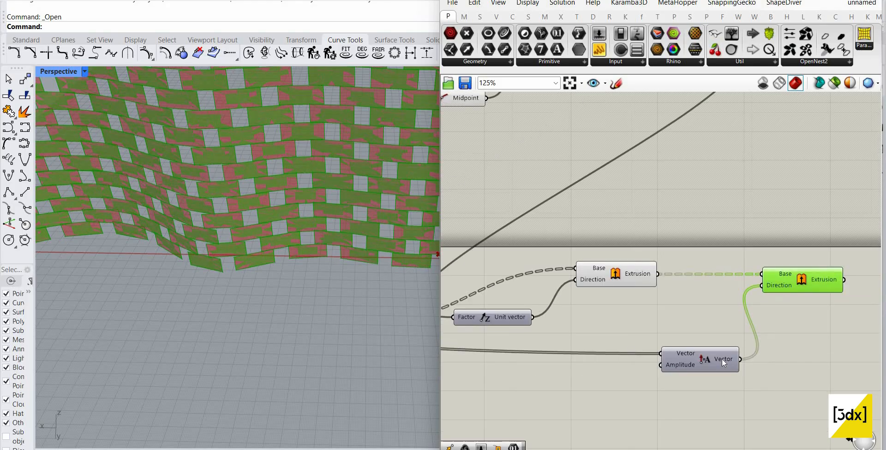
- Disable the global Grasshopper solver
scroll(721, 359, "down", 2)
scroll(731, 361, "up", 3)
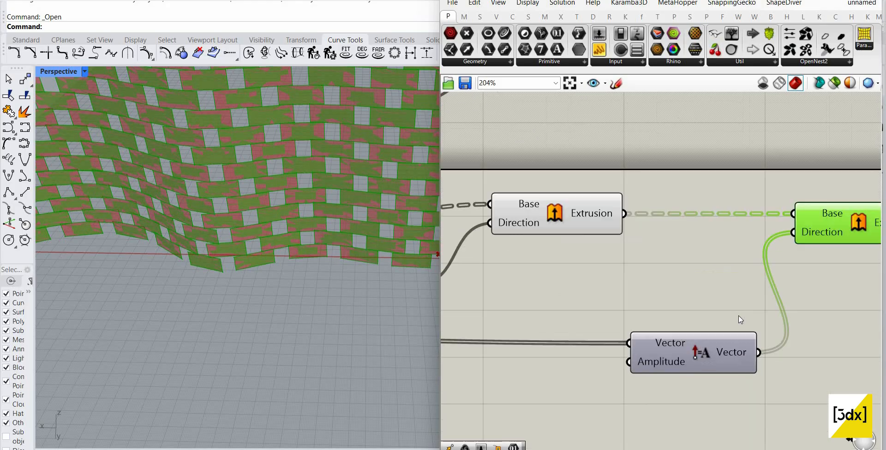
middle_click(738, 315)
left_click(770, 352)
scroll(764, 361, "up", 4)
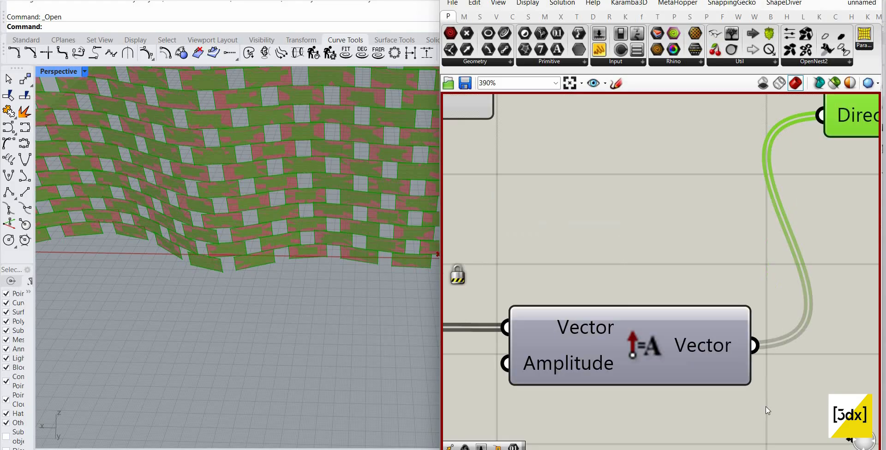
- Inspect the data structure of the Amplitude Vector output and of the second Extrude component's output
right_click(724, 342)
left_click(685, 217)
mouse_move(731, 352)
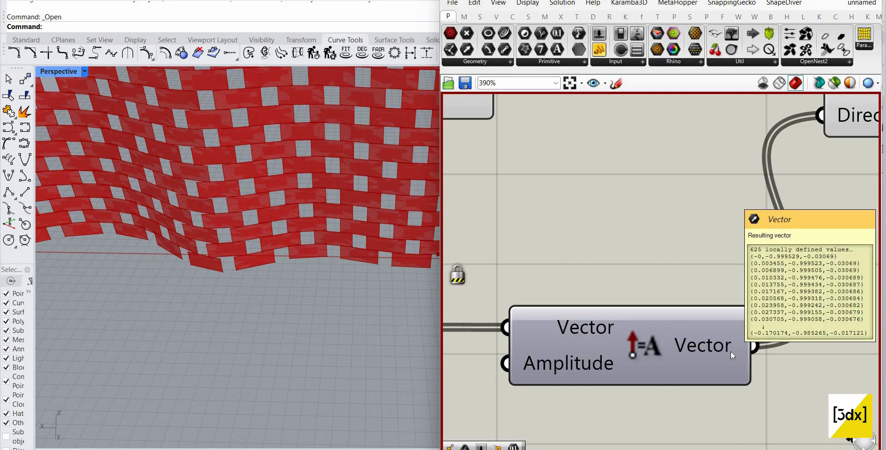
scroll(606, 293, "down", 5)
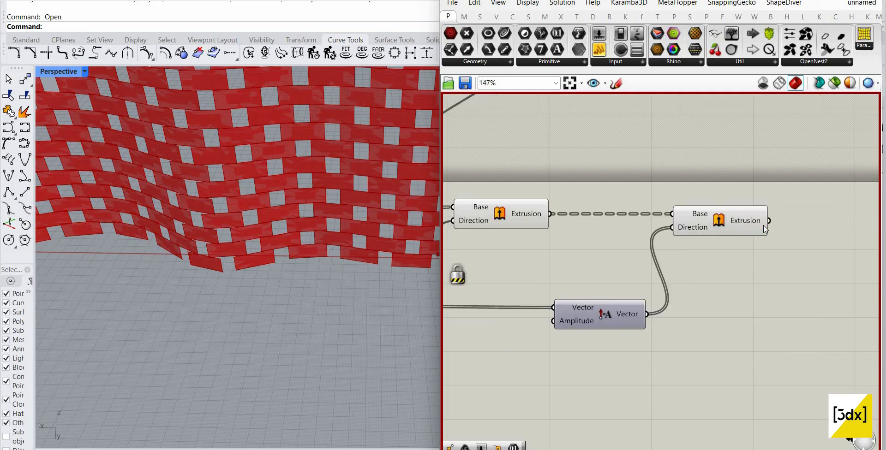
scroll(765, 229, "up", 3)
mouse_move(765, 229)
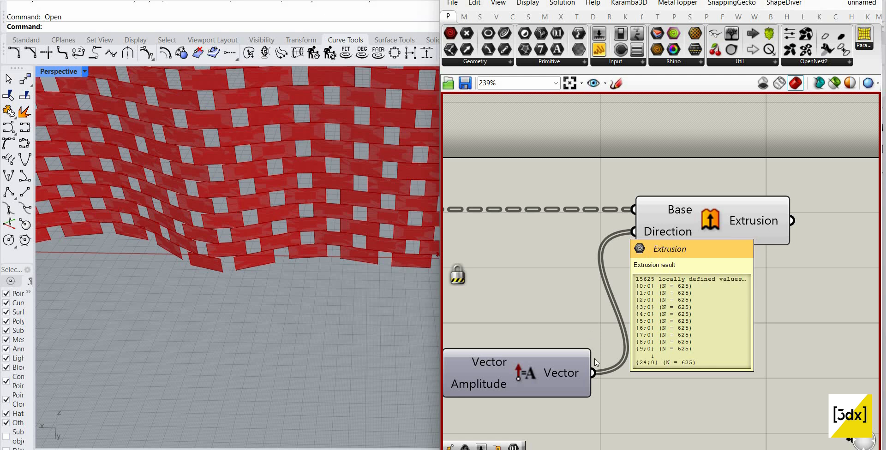
scroll(595, 363, "down", 2)
scroll(646, 378, "up", 2)
- Graft and simplify the Amplitude component's Vector output and recompute the definition
right_click(629, 322)
left_click(646, 380)
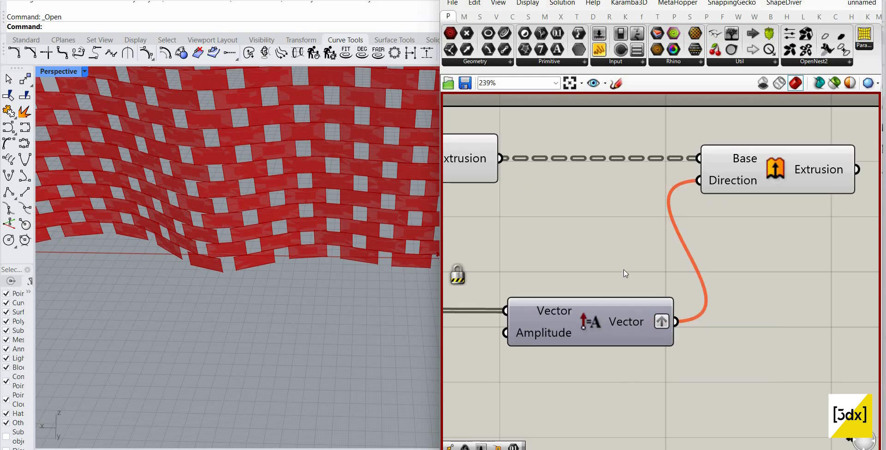
middle_click(625, 263)
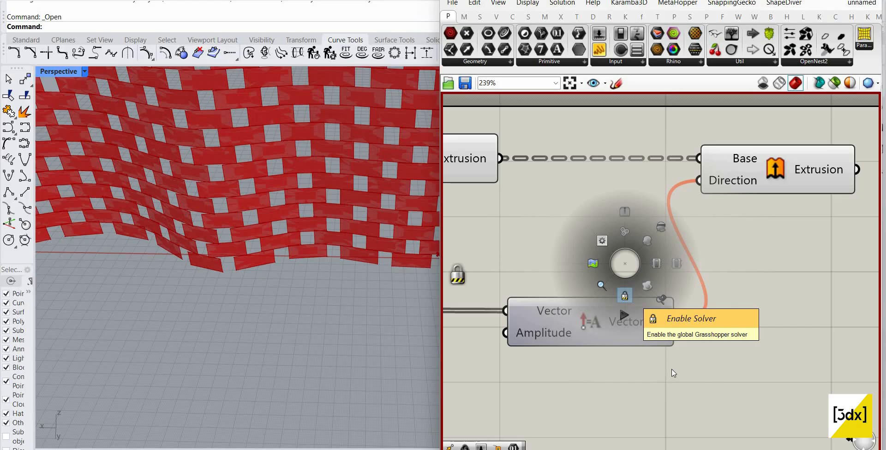
right_click(639, 316)
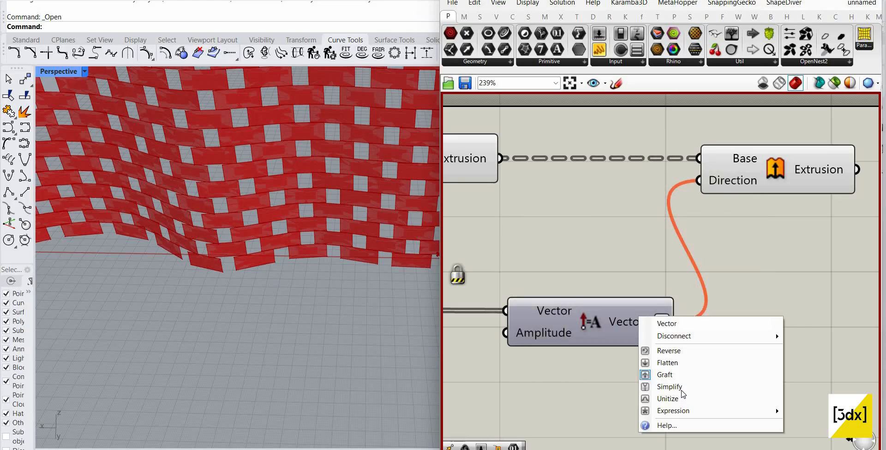
left_click(678, 387)
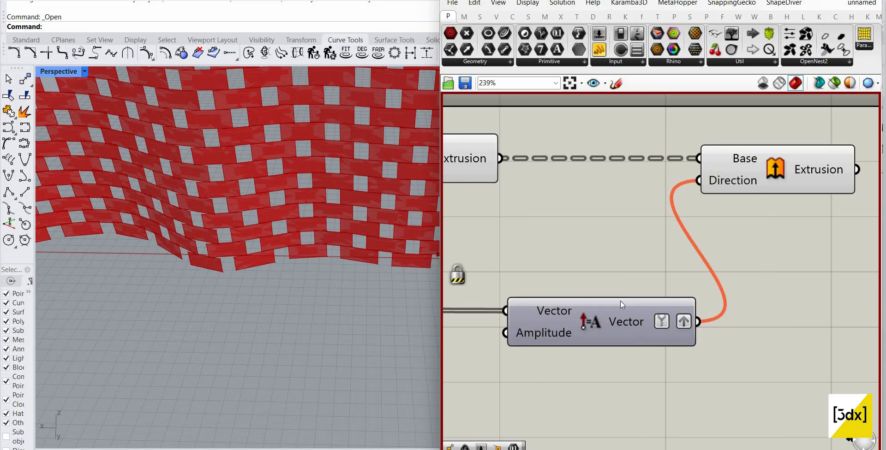
middle_click(611, 252)
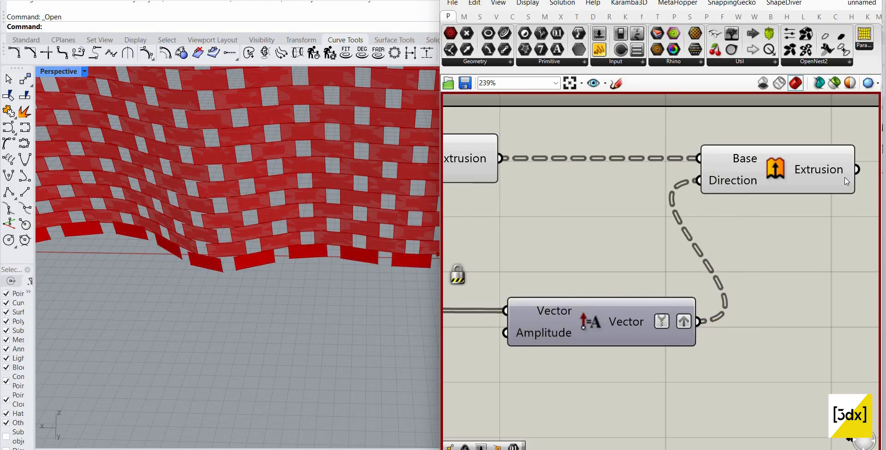
- Compare the data structure of the first Extrusion output with the grafted Vector output and view the wall
left_click(483, 159)
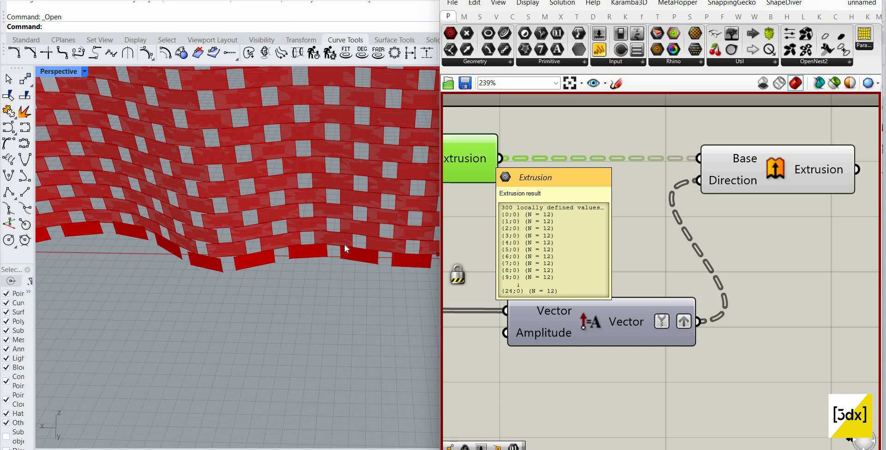
right_click_drag(333, 256, 165, 272)
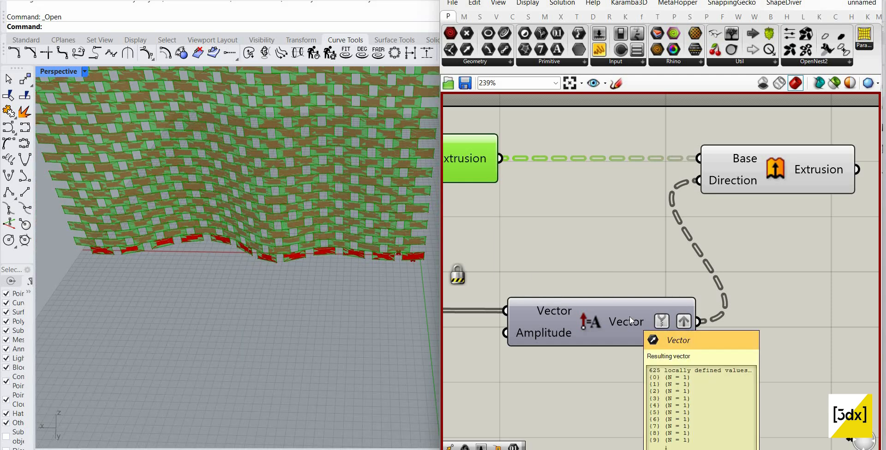
scroll(595, 235, "down", 2)
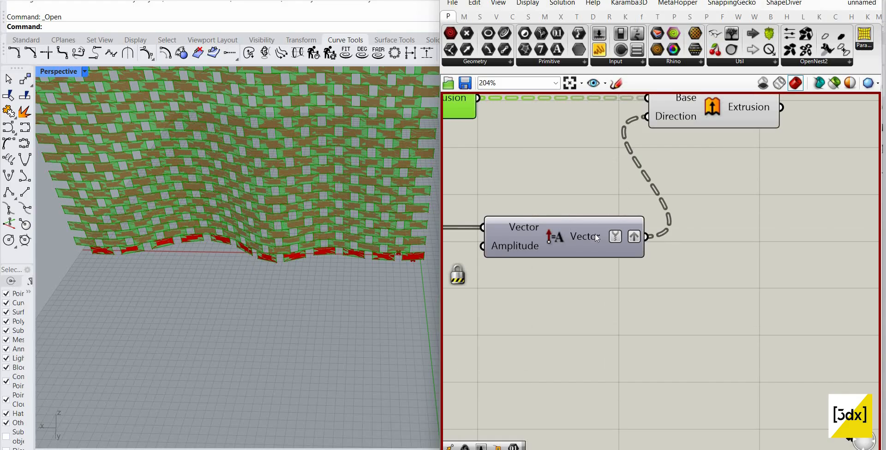
mouse_move(594, 234)
scroll(581, 201, "down", 5)
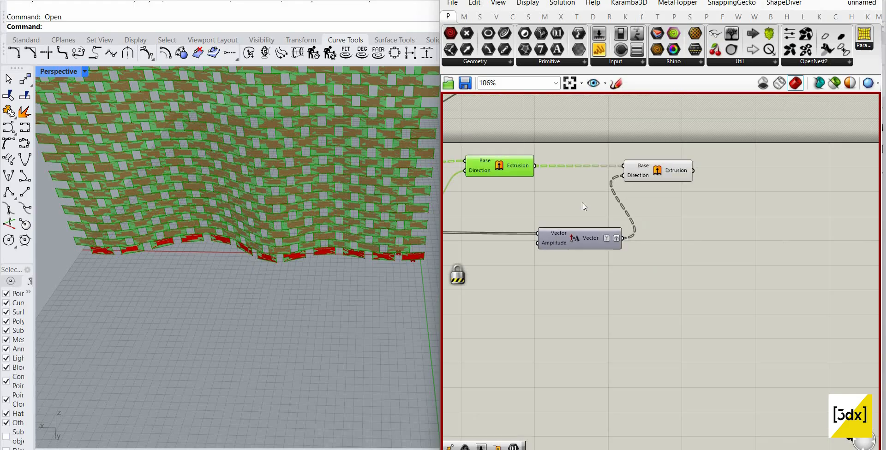
- Enable the global solver and disable it again
middle_click(582, 200)
left_click(581, 230)
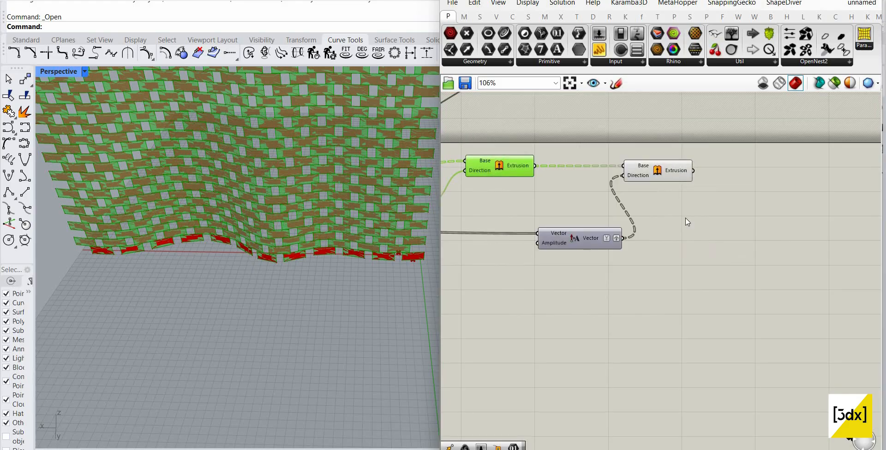
scroll(682, 254, "up", 8)
middle_click(685, 217)
left_click(685, 251)
scroll(584, 188, "down", 8)
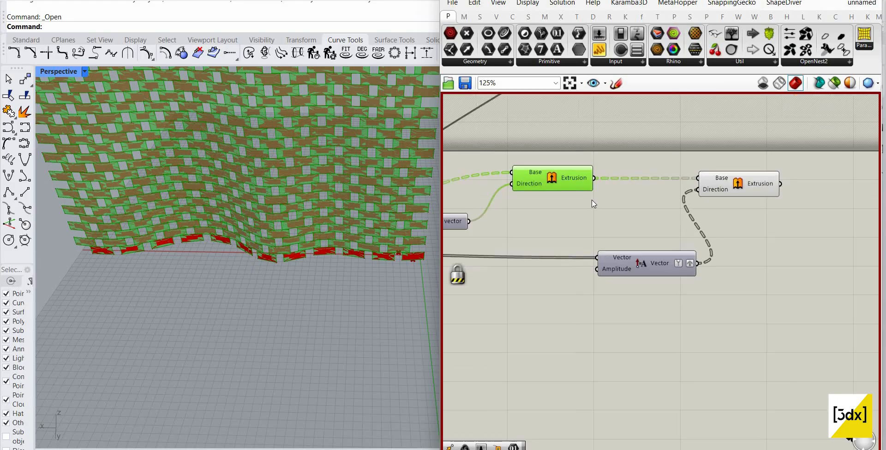
- Flatten the Extrusion output of the first Extrude component
right_click(585, 184)
left_click(709, 187)
scroll(708, 182, "up", 4)
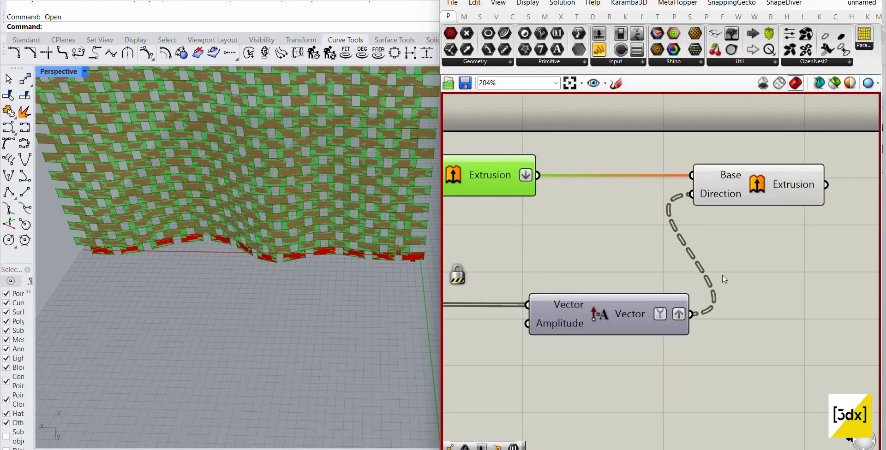
- Graft and simplify the Base input of the second Extrude component and recompute the definition
right_click(708, 178)
left_click(742, 271)
right_click(721, 177)
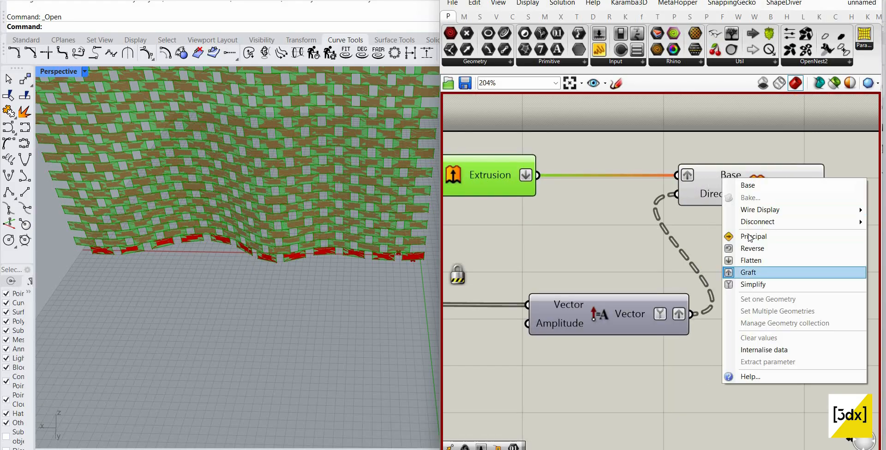
left_click(743, 284)
middle_click(748, 234)
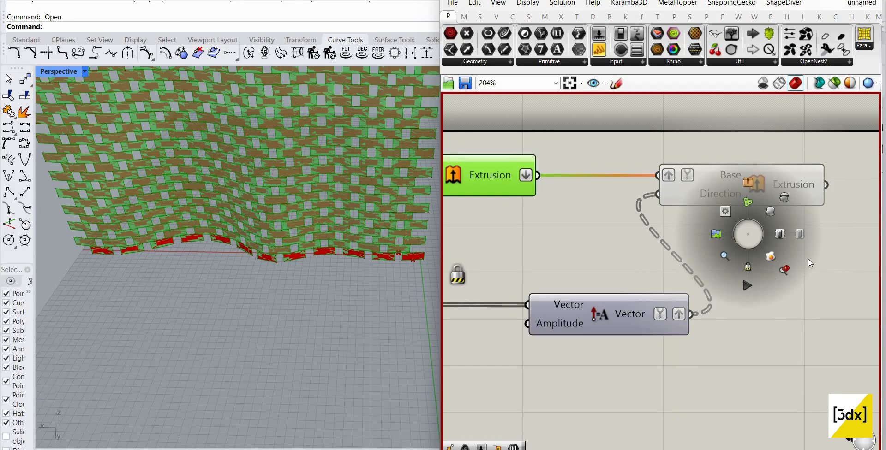
left_click(828, 234)
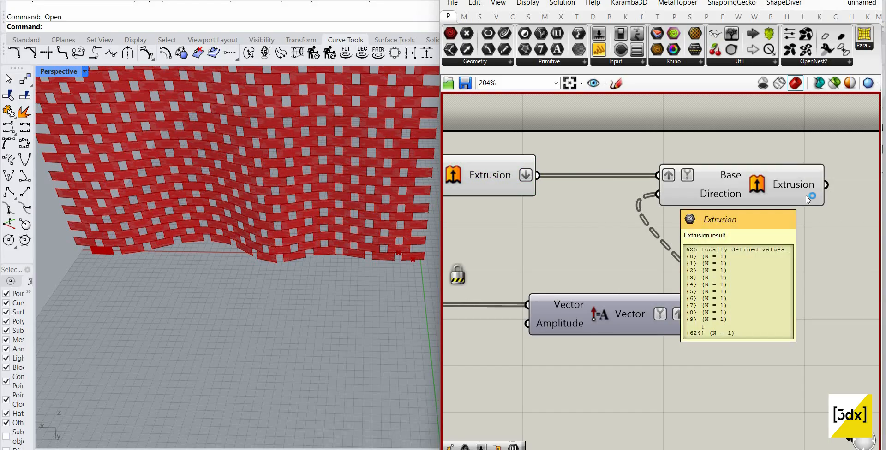
- Compare the data structures of both Extrusion outputs, the Amplitude Vector output and the surface evaluation's Point output
left_click(802, 204)
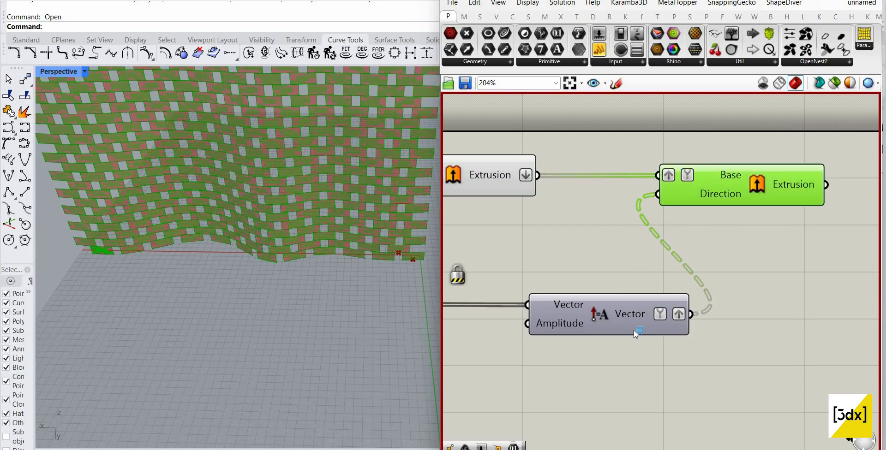
scroll(653, 317, "up", 2)
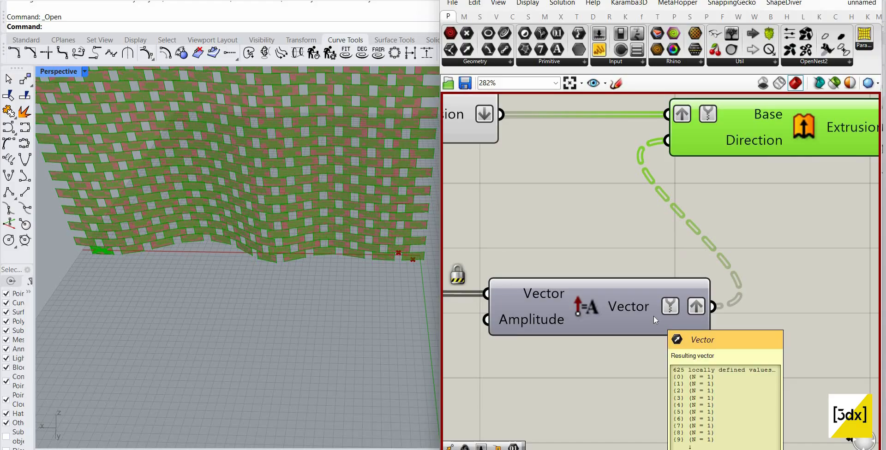
scroll(507, 205, "down", 4)
scroll(513, 211, "up", 1)
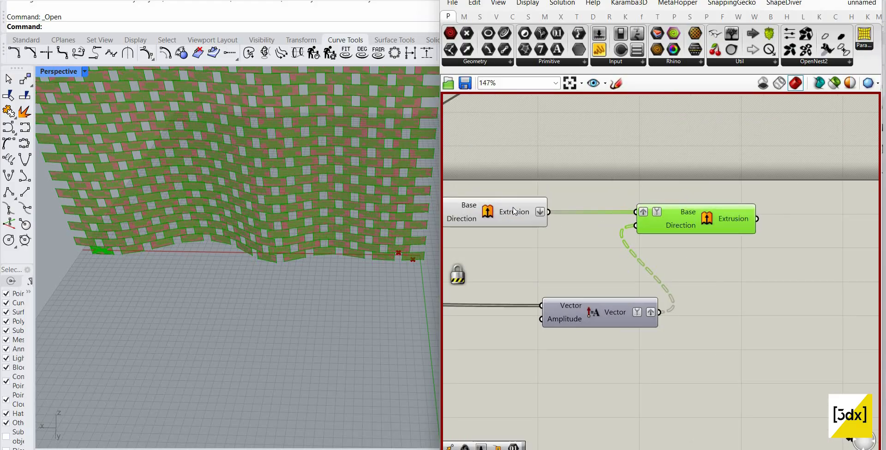
scroll(513, 210, "up", 1)
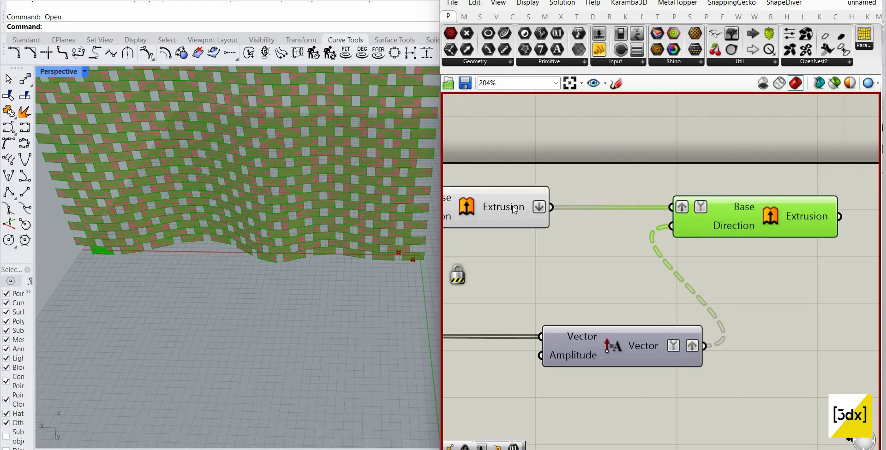
mouse_move(514, 209)
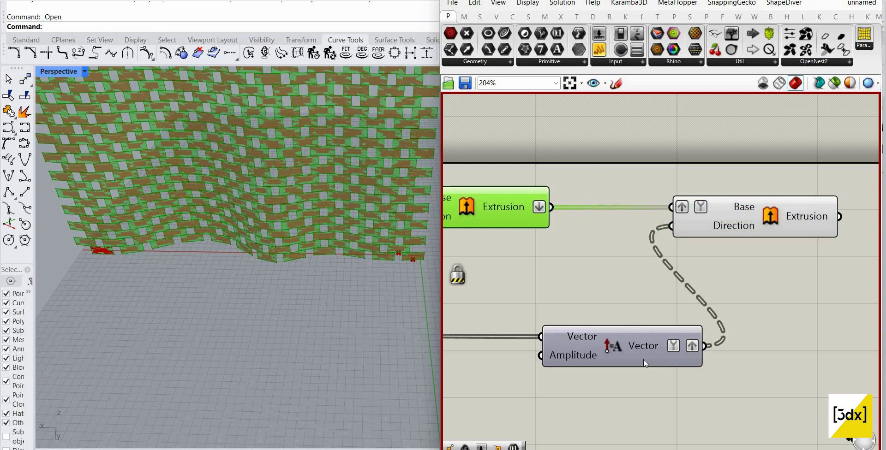
mouse_move(643, 359)
scroll(596, 325, "down", 6)
scroll(607, 250, "up", 6)
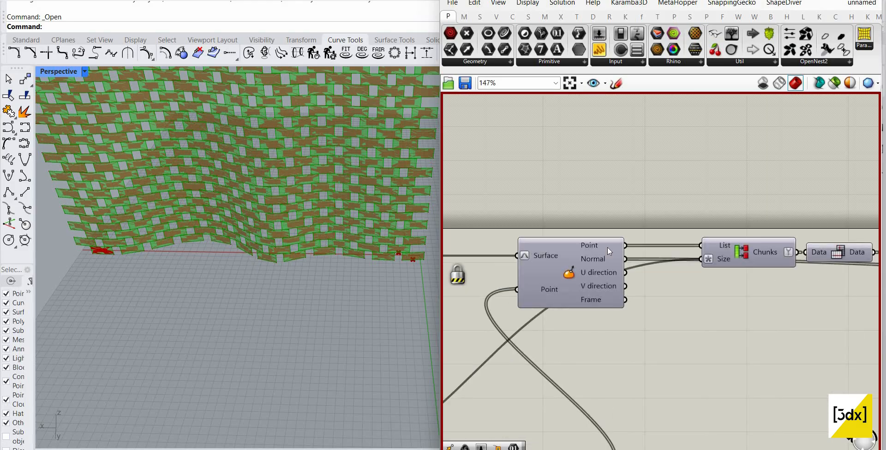
mouse_move(607, 247)
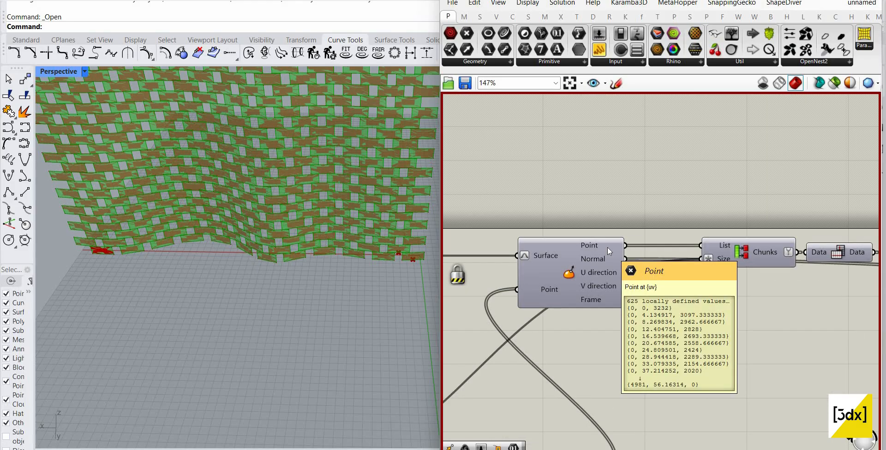
scroll(618, 189, "down", 7)
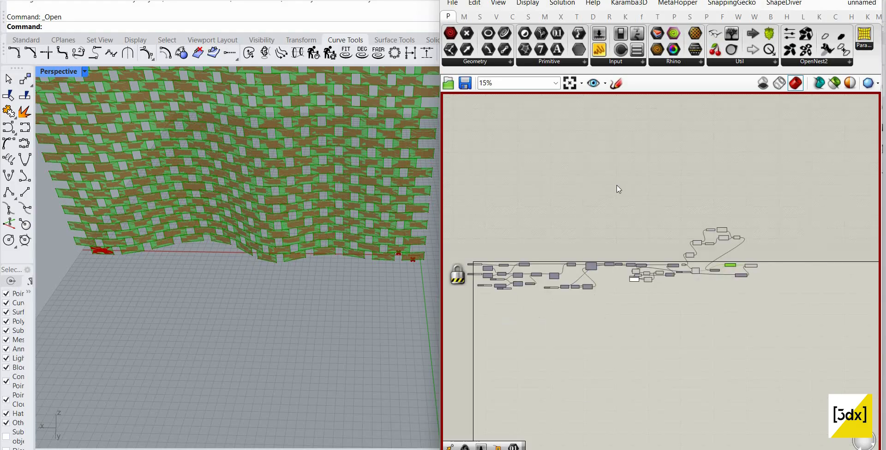
- Turn off the preview of all components in the definition
left_click_drag(445, 191, 823, 328)
right_click(617, 186)
left_click(638, 203)
scroll(701, 254, "up", 2)
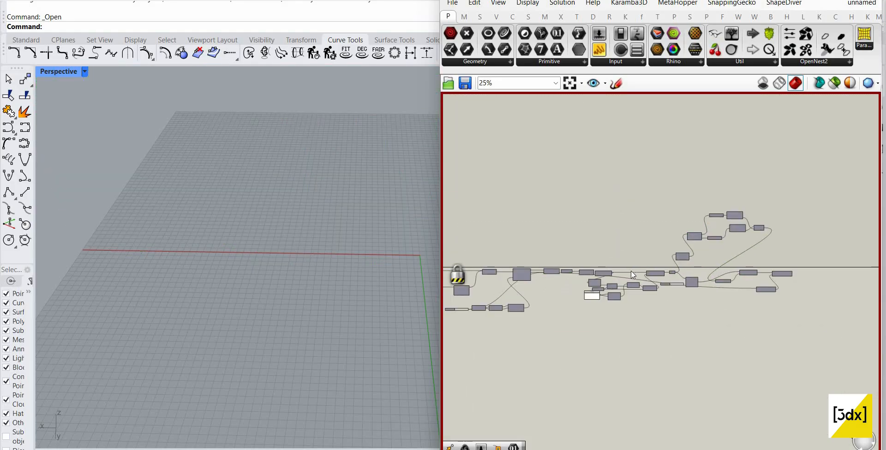
- Inspect the data structure of the Extend Curve component's Curve output
scroll(747, 283, "up", 6)
left_click_drag(608, 269, 608, 254)
left_click_drag(500, 278, 509, 246)
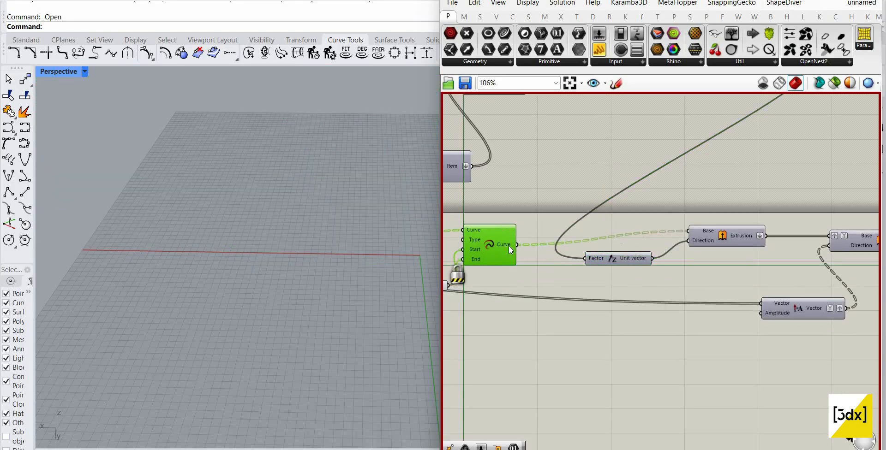
mouse_move(508, 245)
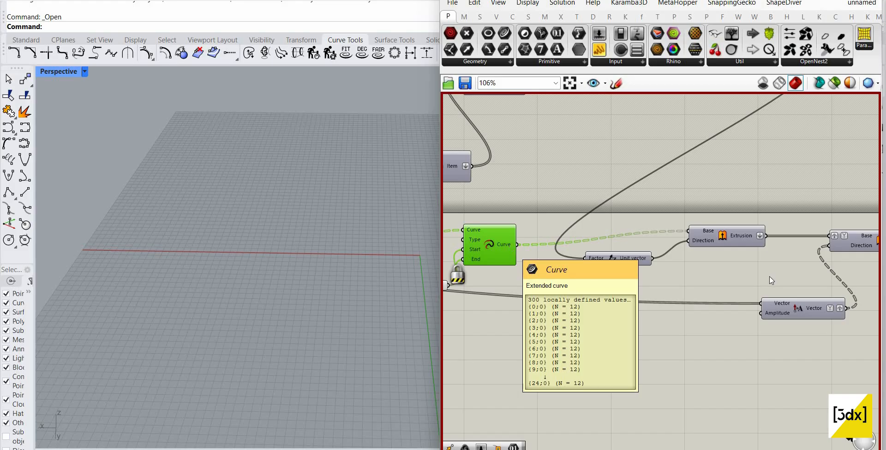
scroll(647, 263, "down", 4)
scroll(648, 263, "up", 3)
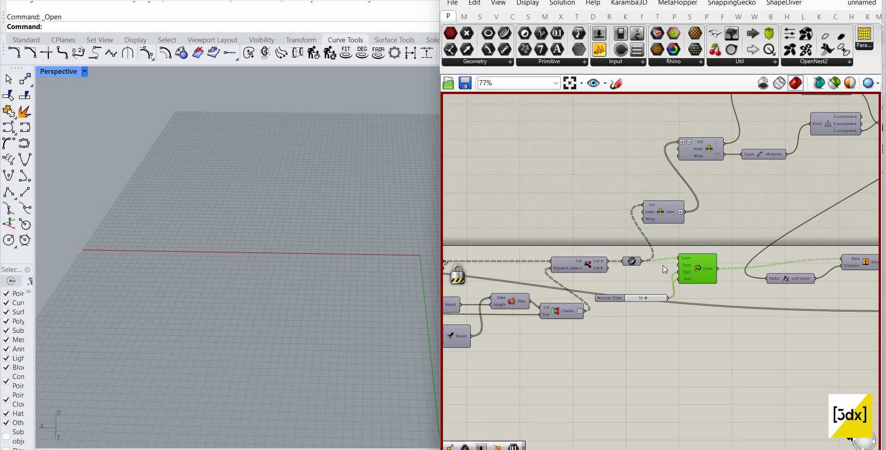
- Move the Amplitude component back along the definition to the area above the Dispatch component
scroll(664, 267, "down", 2)
right_click_drag(824, 312, 633, 274)
scroll(696, 270, "up", 4)
left_click_drag(652, 268, 512, 218)
scroll(592, 301, "down", 7)
scroll(512, 218, "up", 3)
scroll(511, 218, "up", 5)
left_click(515, 213)
scroll(618, 286, "down", 2)
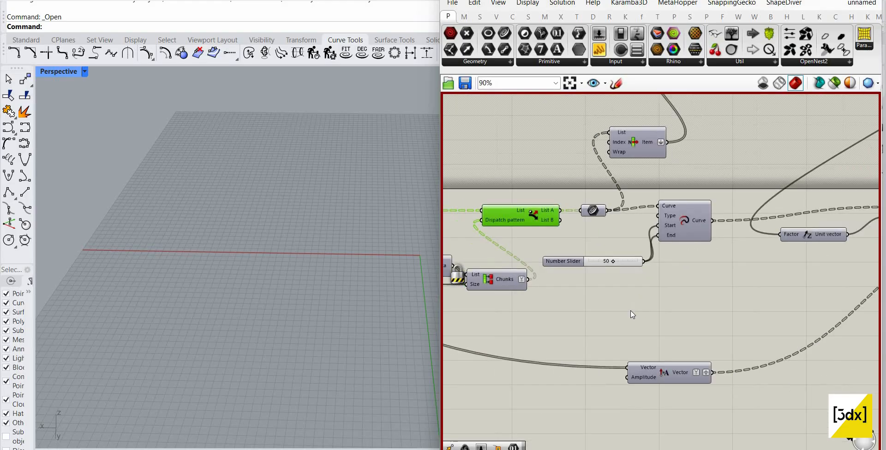
right_click_drag(631, 314, 623, 257)
left_click_drag(652, 308, 568, 298)
scroll(665, 249, "down", 4)
scroll(606, 232, "up", 4)
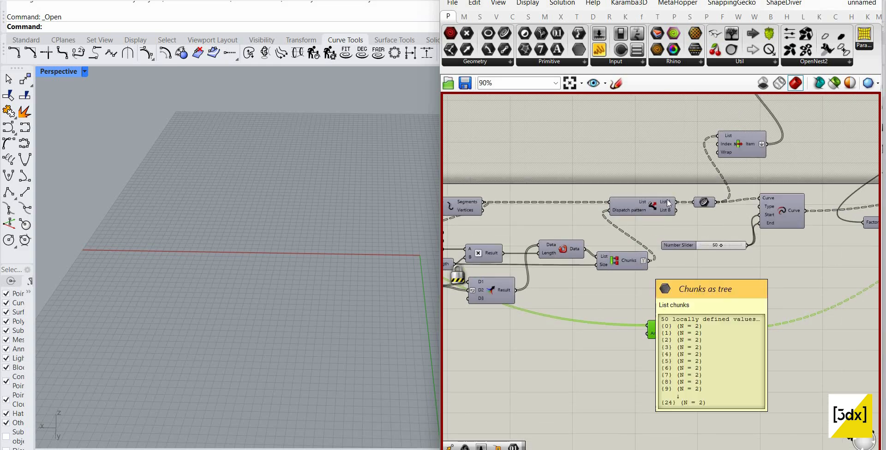
scroll(681, 308, "down", 4)
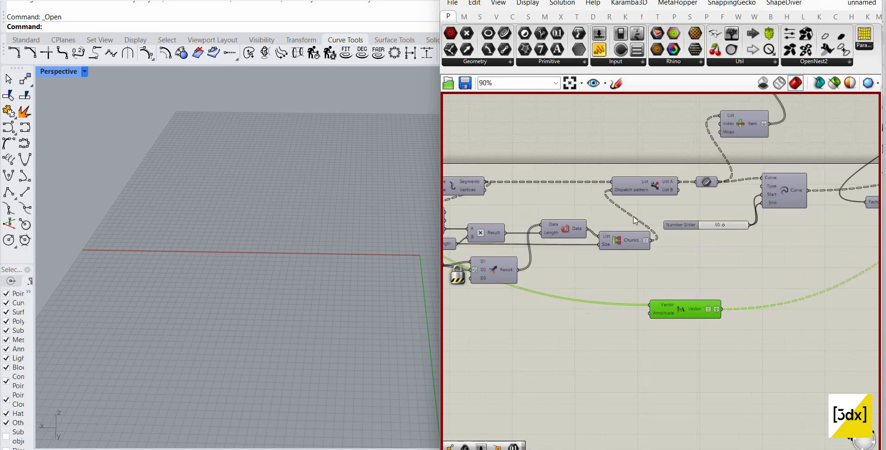
scroll(682, 304, "up", 6)
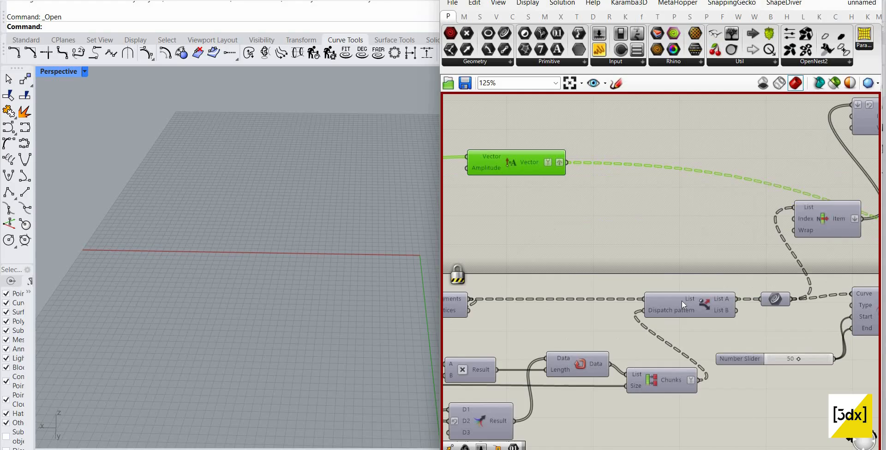
- Examine the Dispatch component's lists and trace its inputs back to the exploded polyline Segments and Chunks outputs
left_click(720, 303)
mouse_move(724, 301)
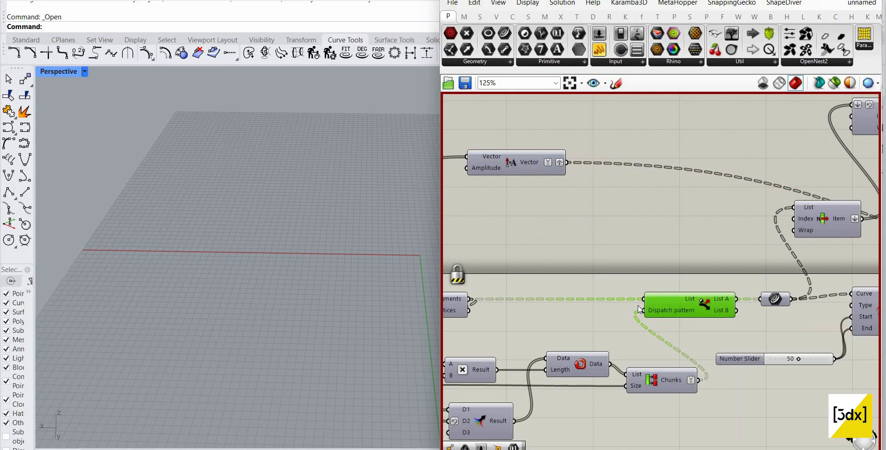
scroll(785, 285, "down", 6)
scroll(646, 289, "up", 7)
scroll(685, 288, "down", 5)
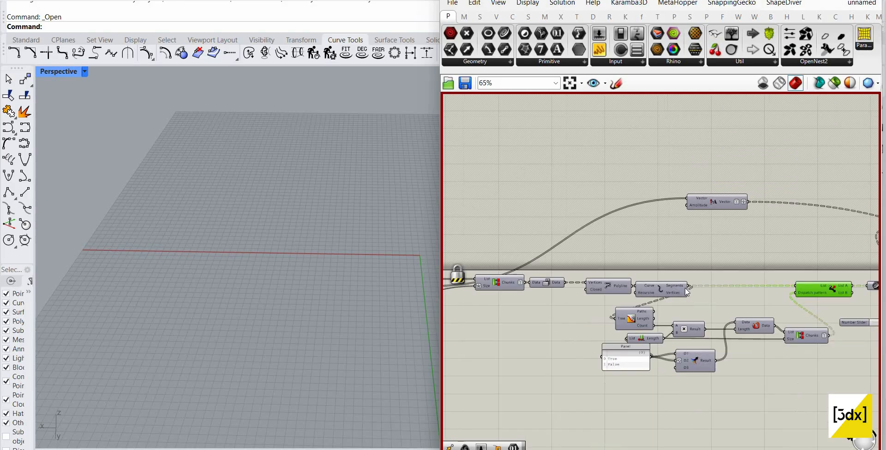
scroll(684, 288, "up", 4)
scroll(759, 221, "down", 4)
- Delete the Amplitude component that is fed by the surface normals
left_click_drag(746, 195, 593, 214)
scroll(535, 264, "up", 6)
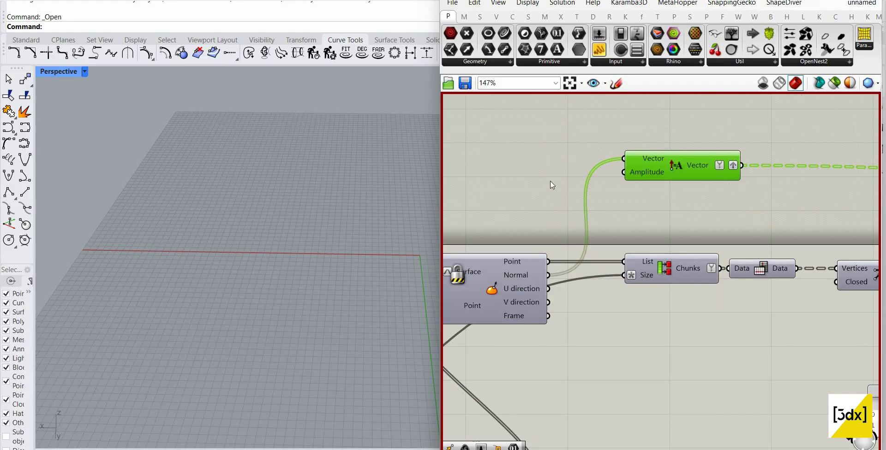
scroll(550, 179, "down", 5)
left_click_drag(610, 169, 737, 198)
left_click_drag(661, 195, 610, 169)
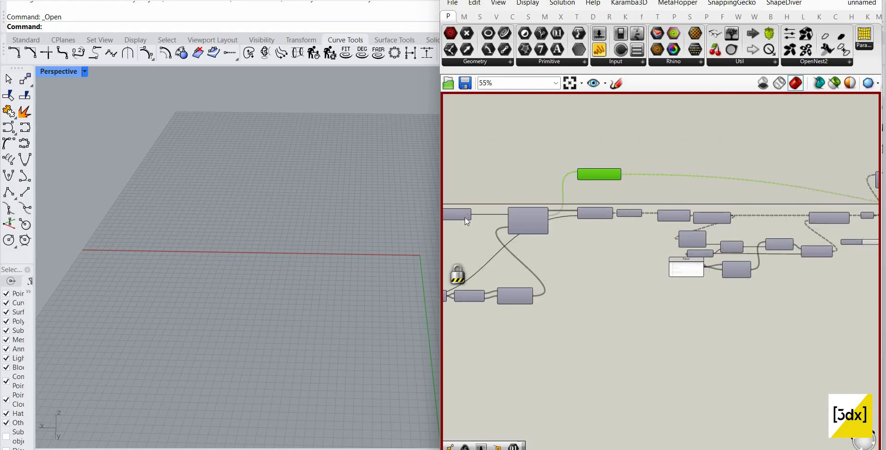
key("Delete")
- Add a Curve parameter fed by the Dispatch component's List A output and recompute the definition
scroll(576, 227, "down", 4)
scroll(669, 218, "up", 8)
scroll(622, 258, "up", 3)
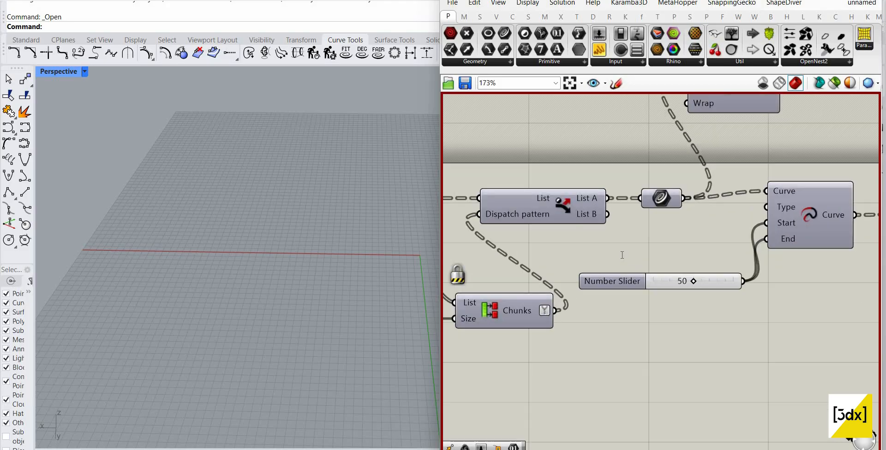
double_click(621, 255)
type("crv")
left_click(630, 242)
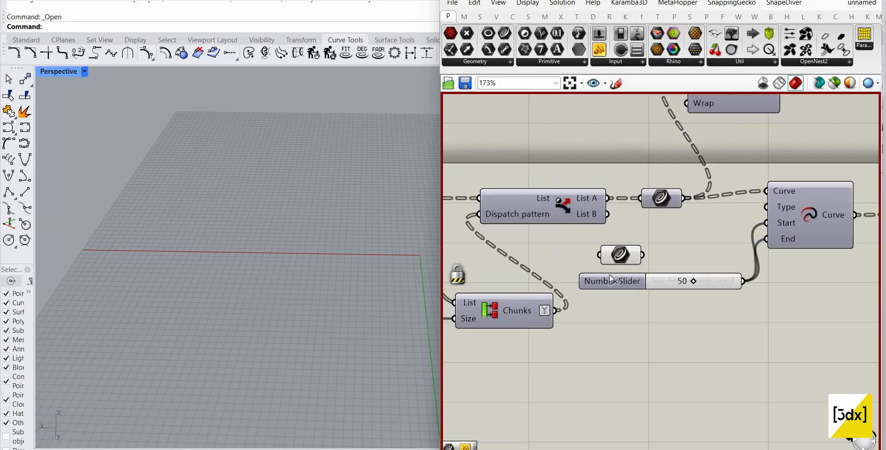
scroll(618, 202, "up", 2)
left_click_drag(603, 200, 594, 275)
left_click_drag(622, 275, 706, 356)
scroll(653, 253, "down", 6)
middle_click(701, 314)
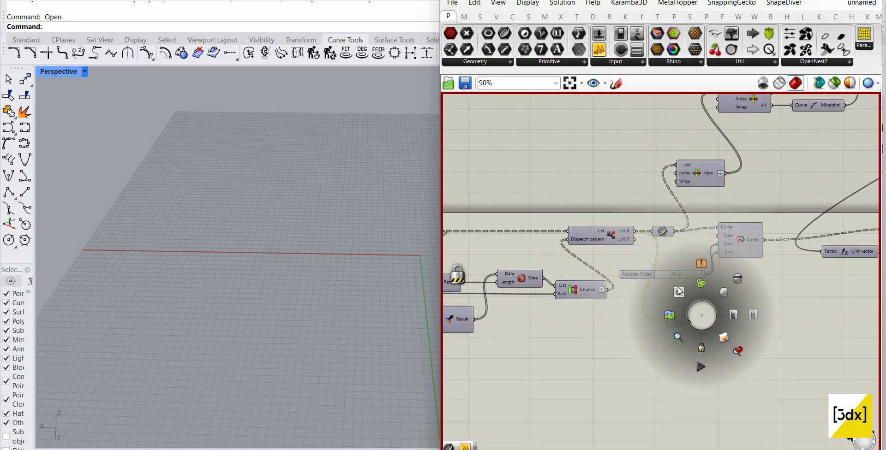
left_click(701, 366)
scroll(713, 330, "down", 3)
scroll(720, 308, "up", 3)
scroll(721, 309, "up", 2)
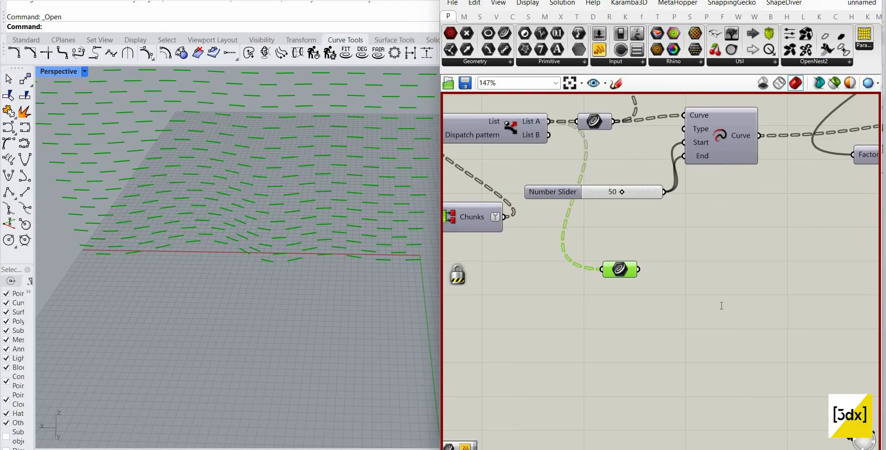
- Add a component that finds the midpoint of a curve next to the new Curve parameter
double_click(721, 306)
type("mi")
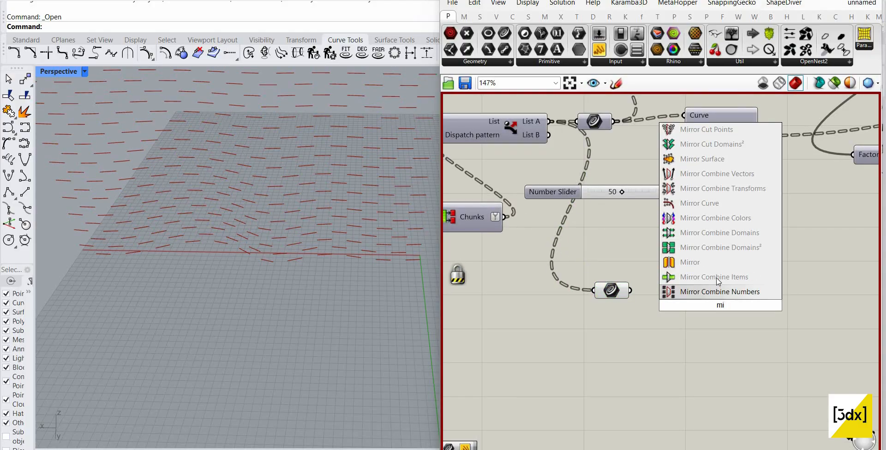
type("d")
left_click(721, 291)
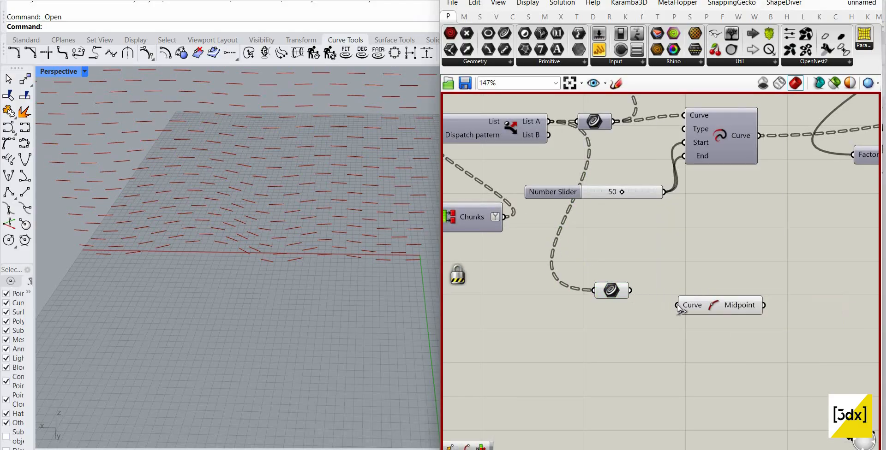
- Place a Curve Closest Point component beside the Midpoint component and arrange both after the new Curve parameter
double_click(751, 259)
type("curve clo")
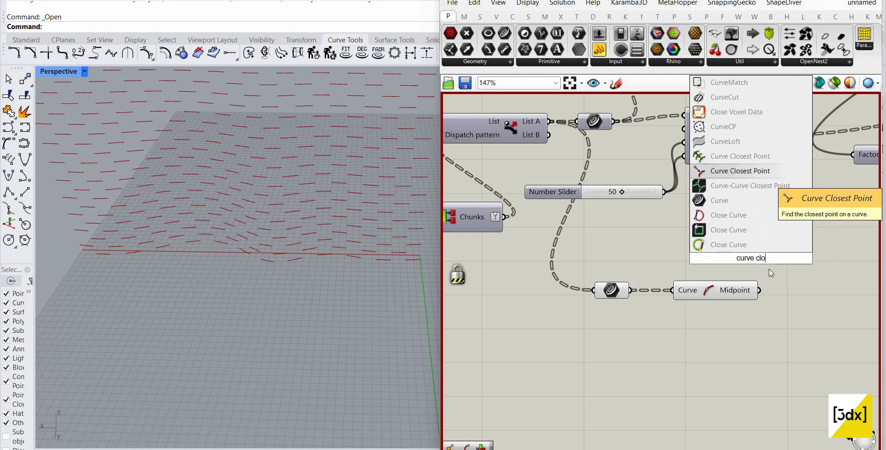
left_click(766, 172)
left_click_drag(745, 264, 800, 273)
scroll(801, 272, "up", 1)
left_click_drag(728, 291, 696, 329)
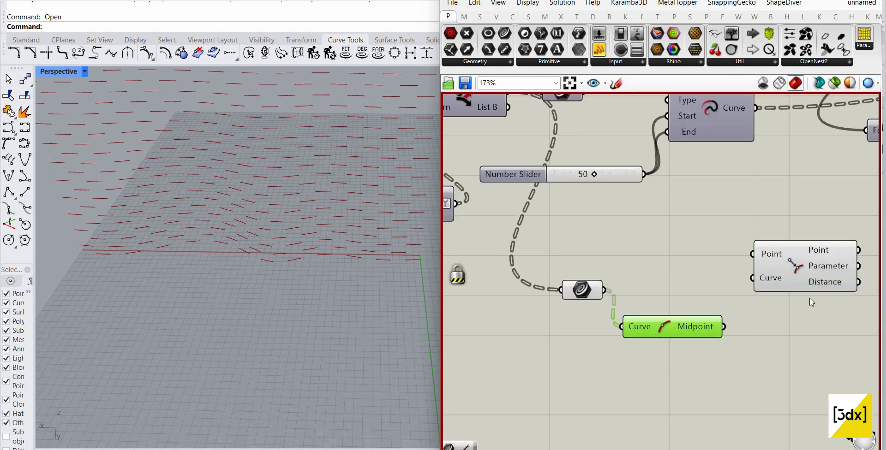
scroll(777, 308, "up", 2)
left_click_drag(807, 246, 804, 302)
scroll(788, 245, "down", 1)
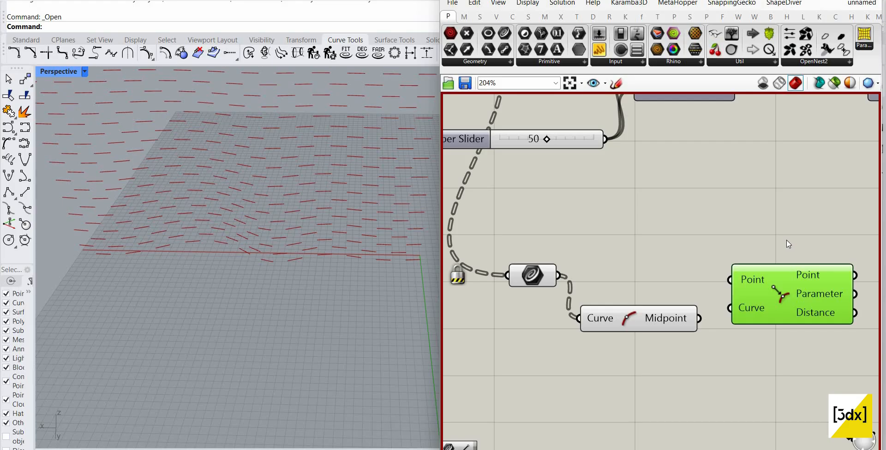
- Delete the new Midpoint and Curve Closest Point components and the Curve parameter below the slider
left_click_drag(786, 238, 671, 328)
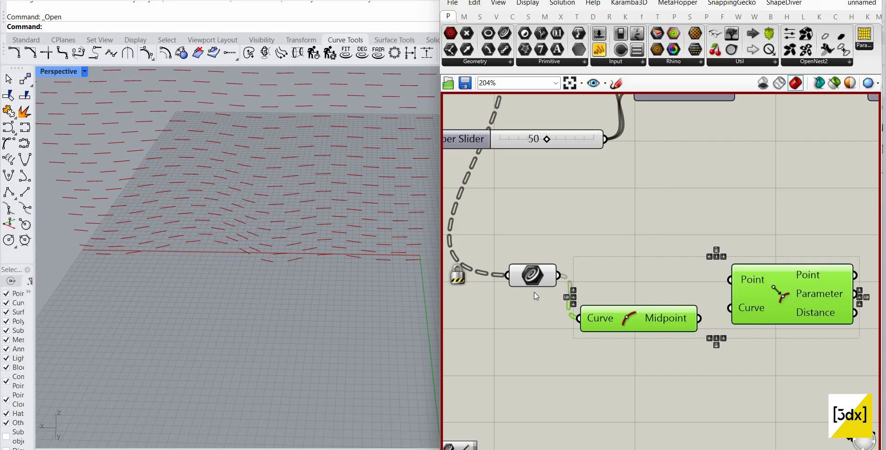
key("Delete")
left_click_drag(649, 229, 528, 298)
key("Delete")
- Delete the second Extrude component at the end of the definition
scroll(727, 265, "down", 9)
right_click_drag(779, 261, 556, 278)
scroll(561, 162, "up", 1)
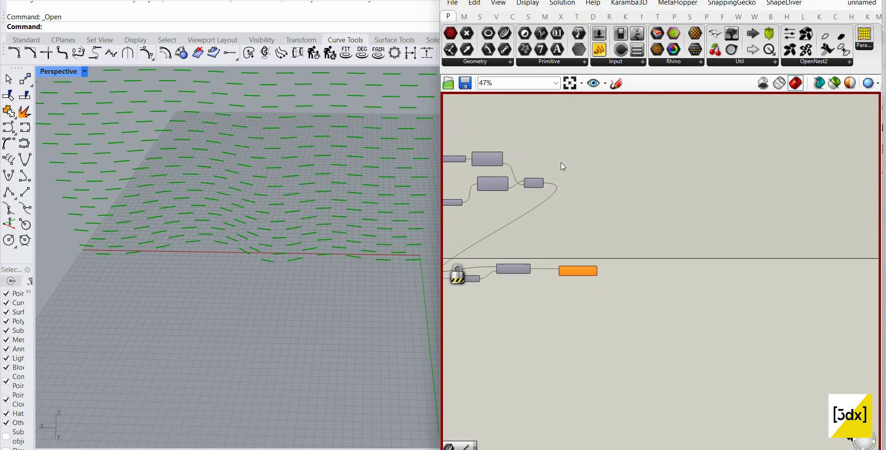
scroll(584, 283, "up", 6)
left_click(513, 234)
key("Delete")
scroll(669, 270, "down", 2)
scroll(512, 222, "up", 2)
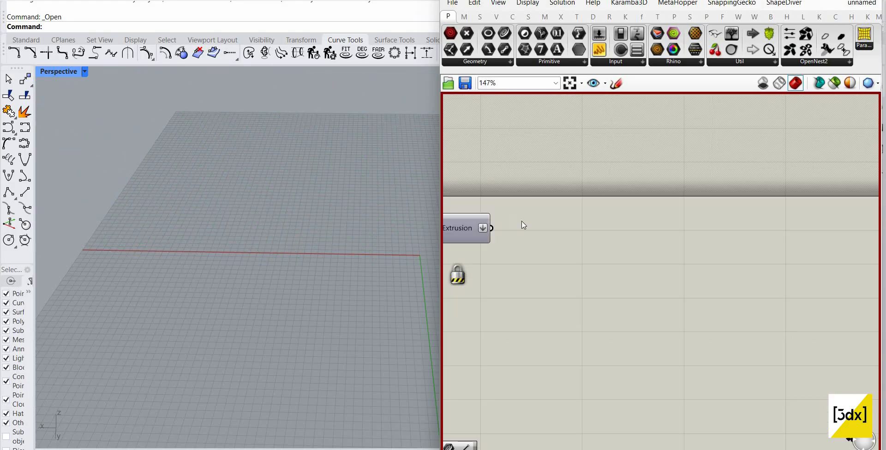
- Turn on the Extrude component's preview and add an Area component fed by its Extrusion output
right_click(522, 225)
left_click(542, 249)
double_click(551, 275)
type("a")
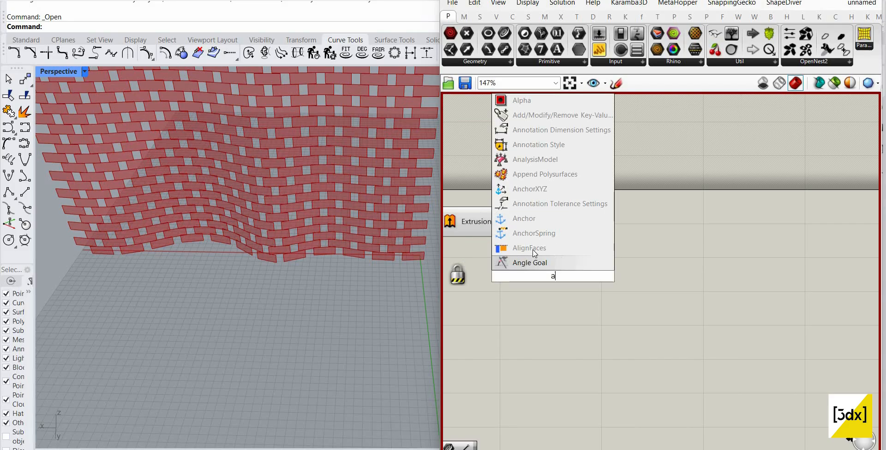
type("rea")
key("Return")
scroll(511, 240, "up", 2)
left_click_drag(598, 307, 587, 354)
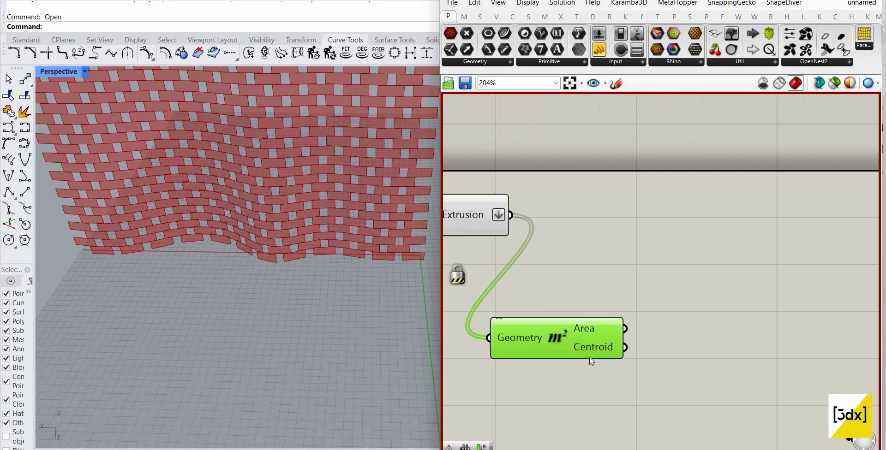
scroll(585, 313, "down", 5)
middle_click(587, 306)
middle_click(633, 325)
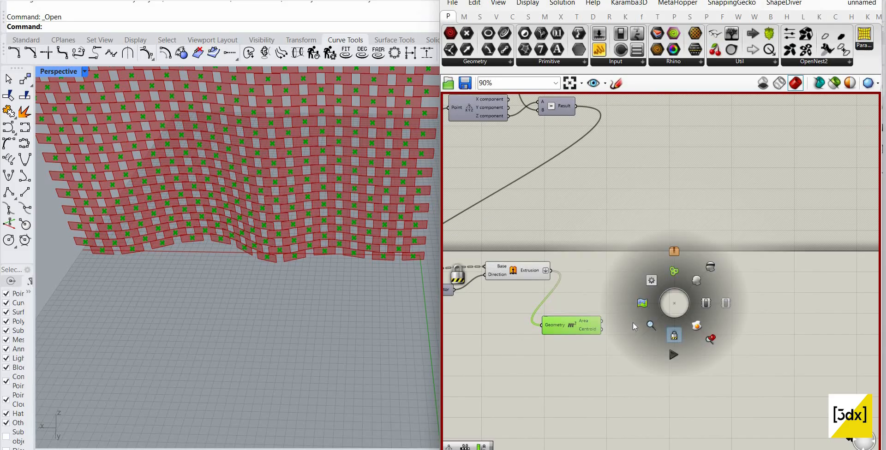
- Place a Brep Closest Point component after the Area component
scroll(633, 325, "up", 3)
double_click(632, 322)
type("brep c")
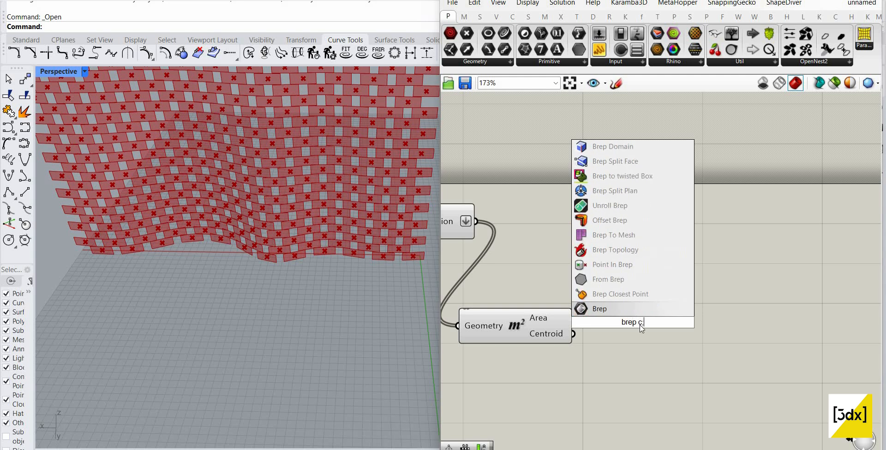
key("Up")
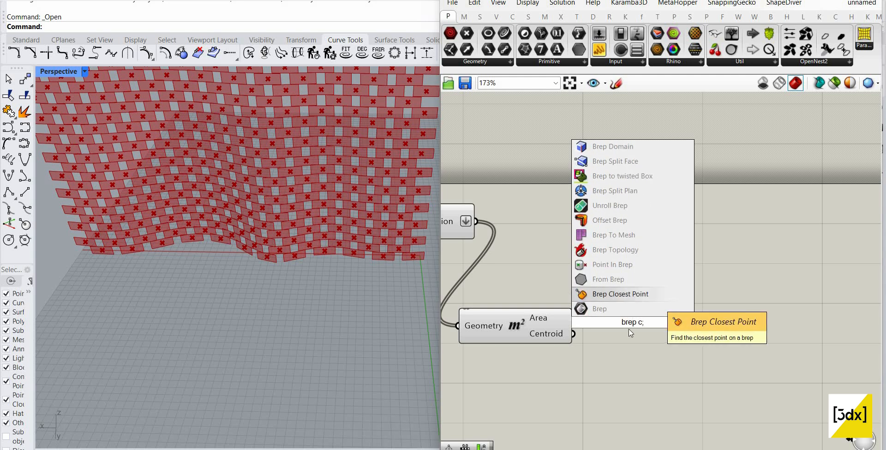
key("Return")
scroll(637, 323, "up", 2)
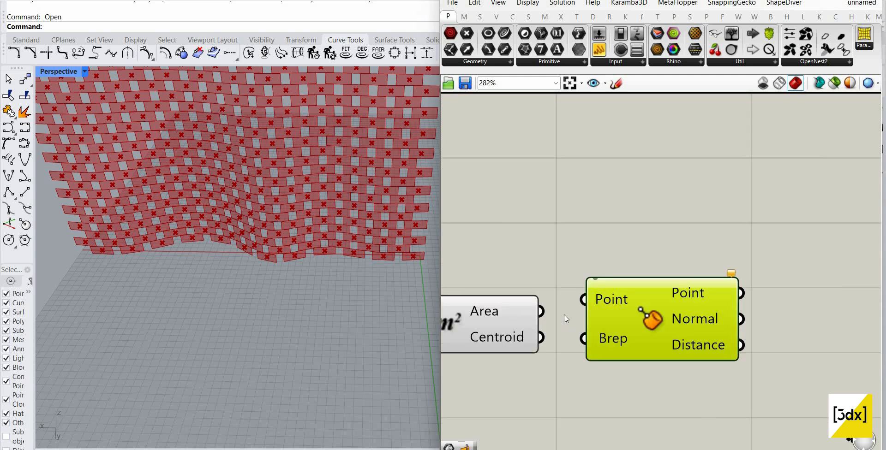
left_click_drag(680, 349, 694, 386)
- Wire the Area component's Centroid to Brep Closest Point's Point input and the extruded surfaces to its Brep input
scroll(686, 342, "down", 5)
scroll(597, 272, "up", 3)
left_click_drag(529, 254, 680, 410)
left_click_drag(523, 249, 679, 410)
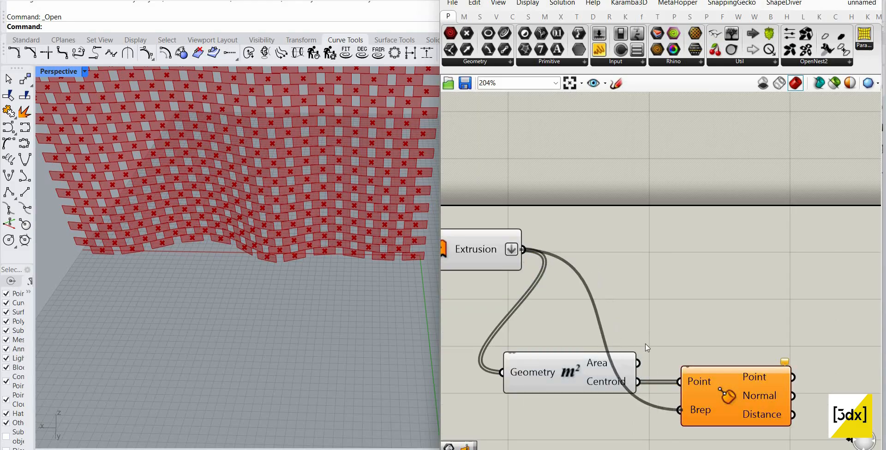
scroll(660, 369, "down", 4)
scroll(637, 326, "up", 3)
mouse_move(638, 326)
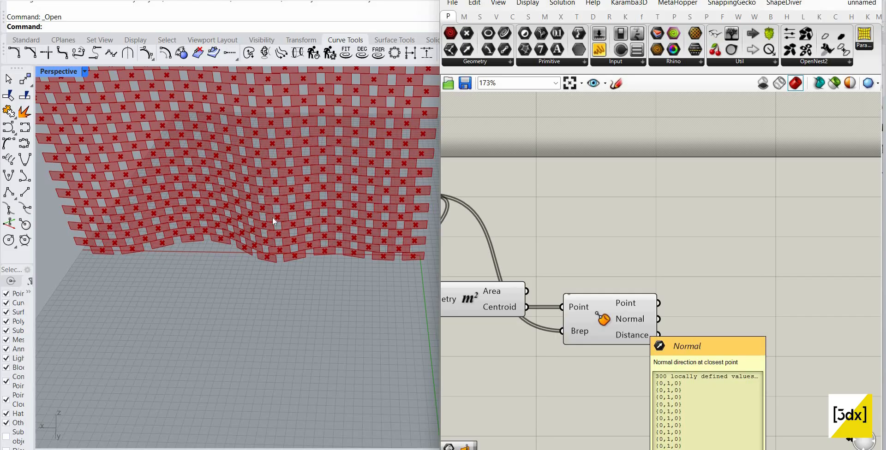
- Add an Amplitude component and feed its Vector input with the closest-point Normal output
double_click(689, 284)
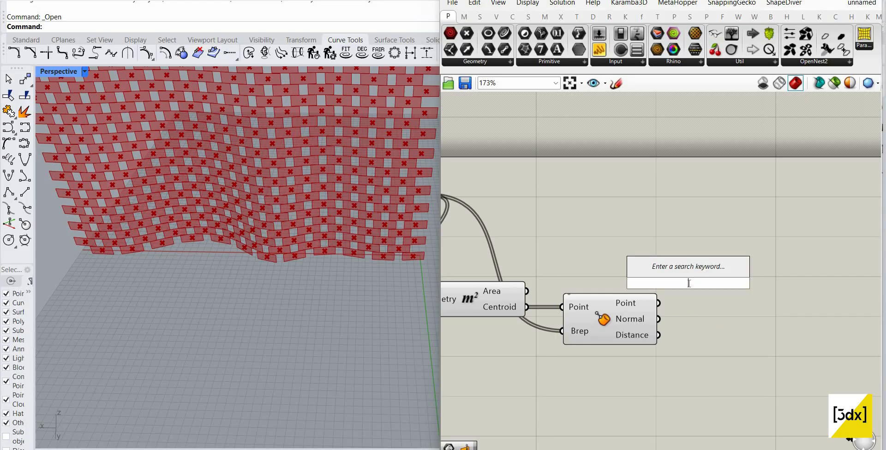
type("ampli")
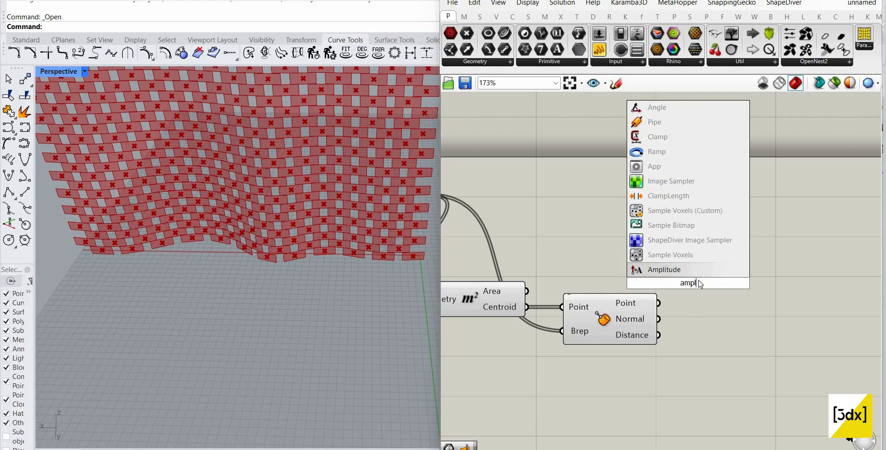
key("Return")
left_click_drag(692, 287, 759, 250)
scroll(667, 331, "up", 2)
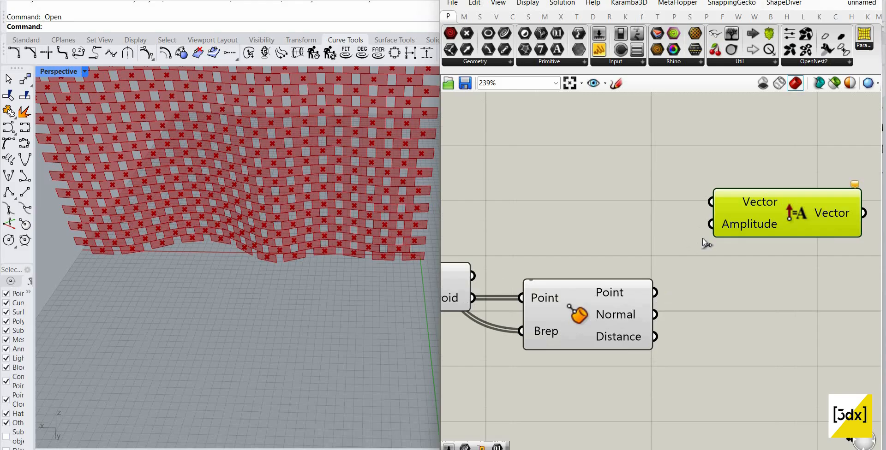
left_click_drag(715, 201, 712, 201)
- Add a second Extrude component, using the extruded surfaces as Base and the Amplitude component's Vector as Direction
scroll(713, 207, "down", 5)
double_click(714, 207)
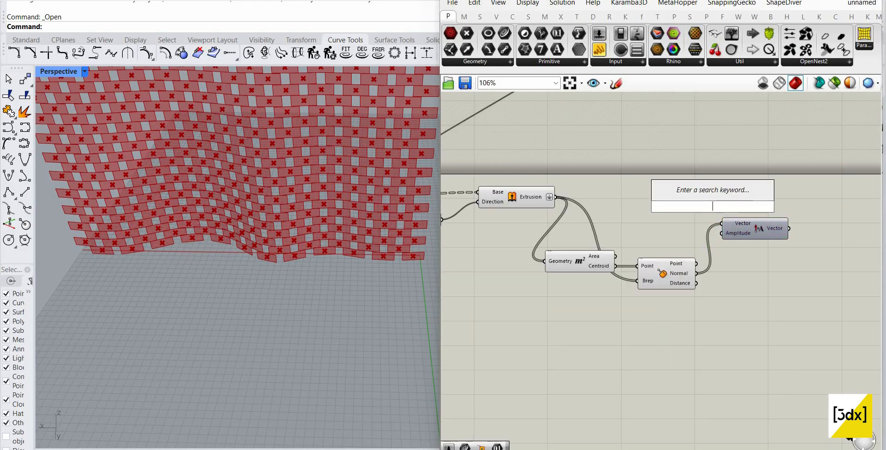
type("extru")
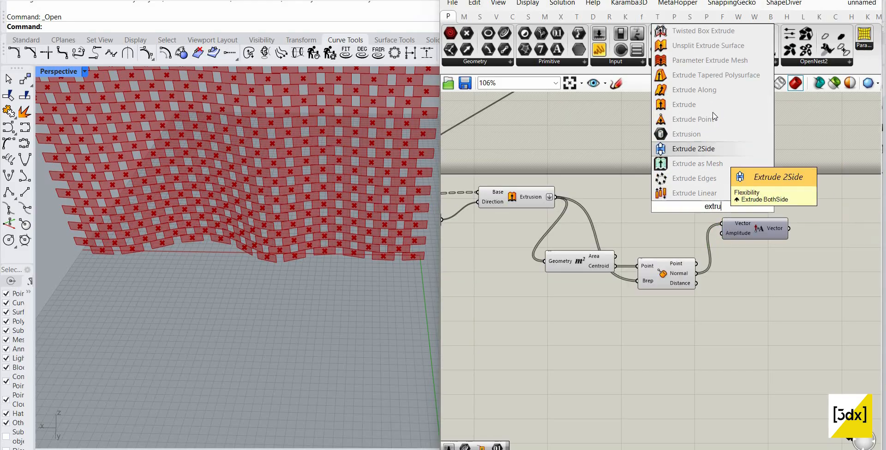
left_click(692, 104)
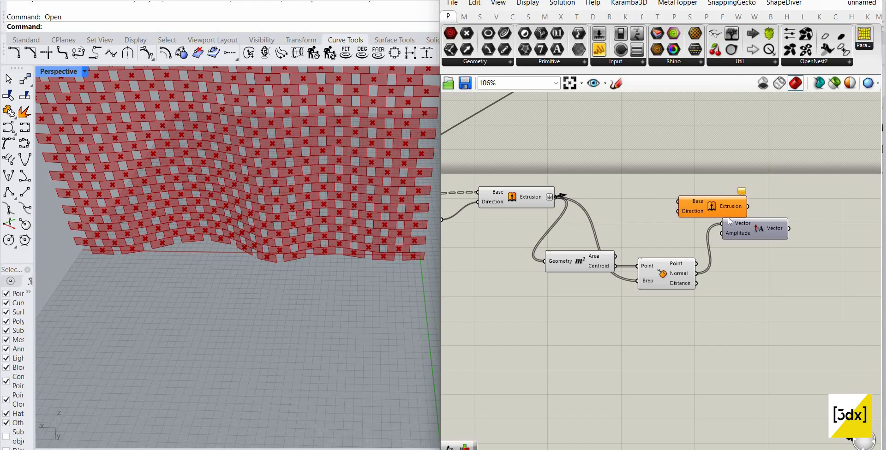
left_click_drag(713, 206, 807, 197)
scroll(792, 233, "up", 2)
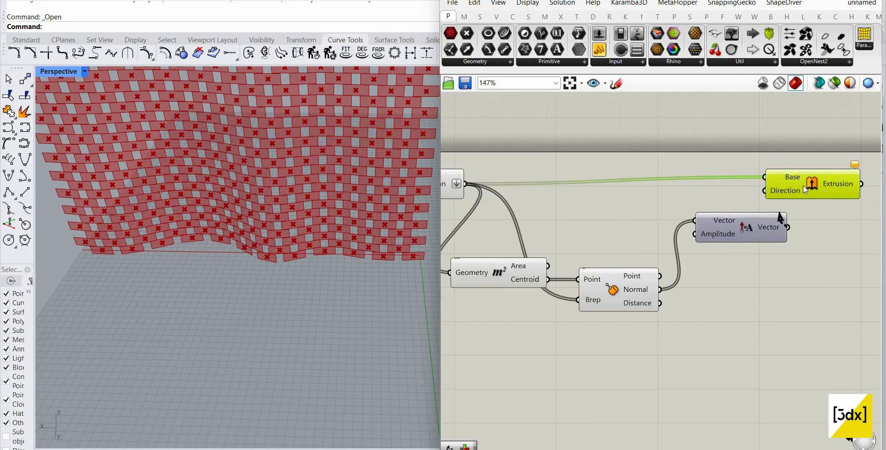
scroll(802, 239, "down", 3)
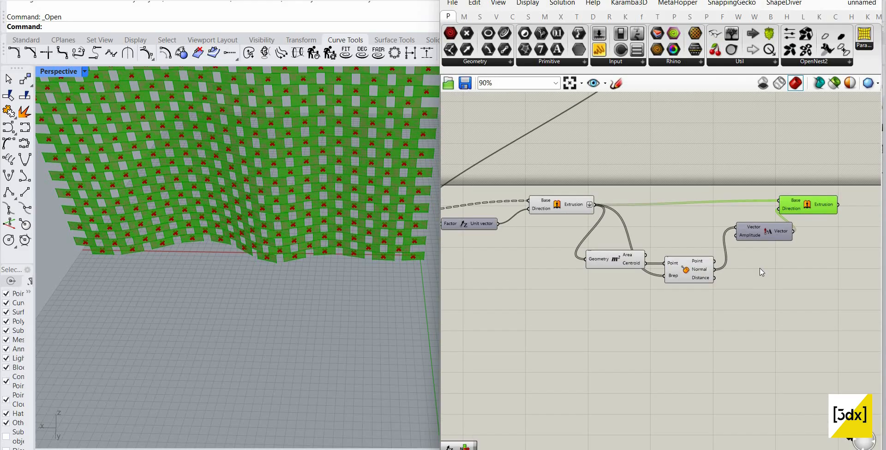
- Create a number slider set to 25 and connect it to the Amplitude input to give the bricks thickness
scroll(324, 248, "up", 6)
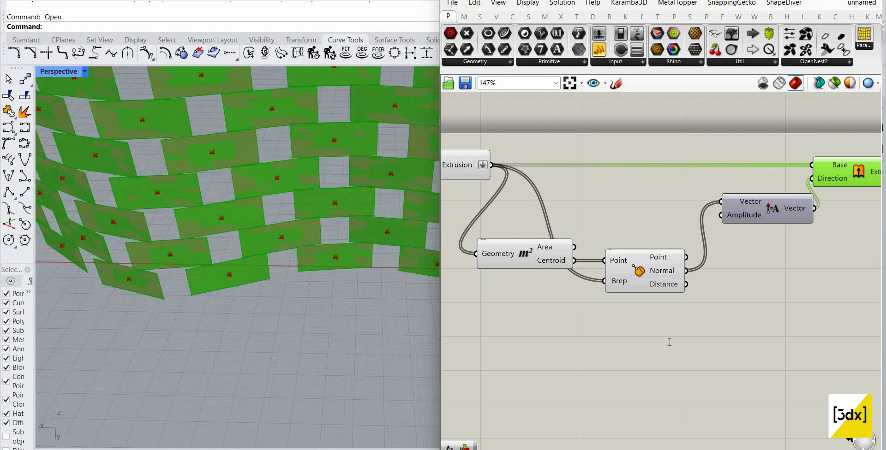
double_click(670, 342)
type("25")
key("Return")
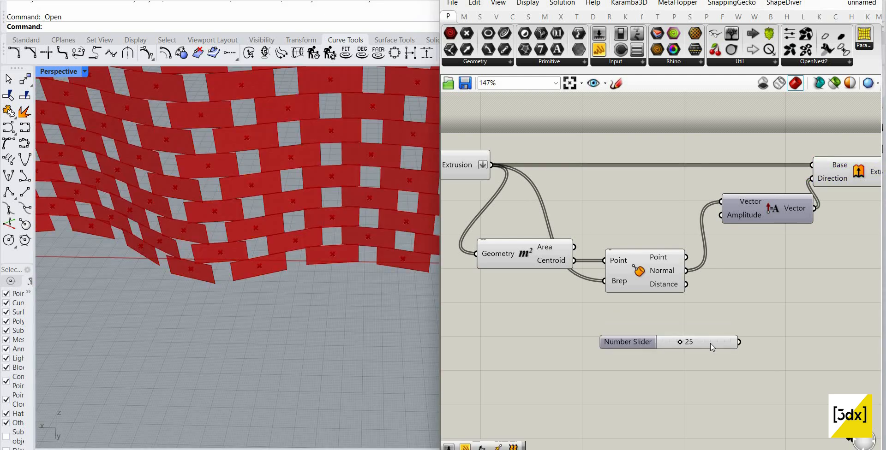
left_click_drag(726, 225, 721, 215)
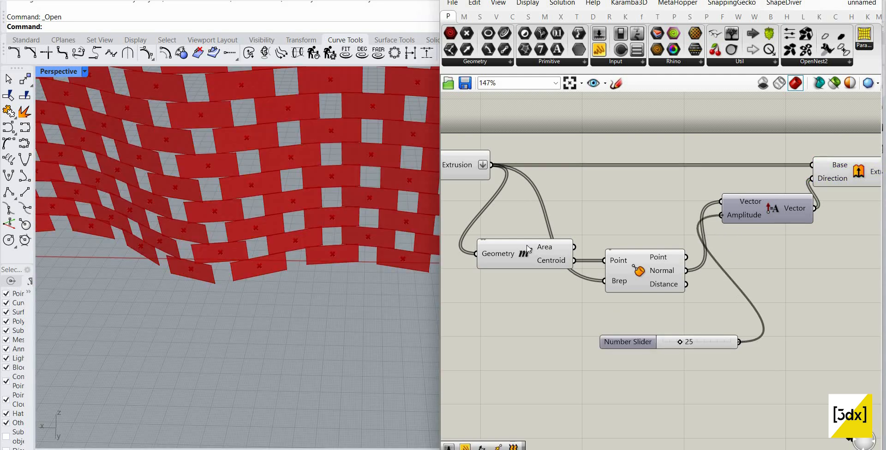
scroll(614, 254, "down", 3)
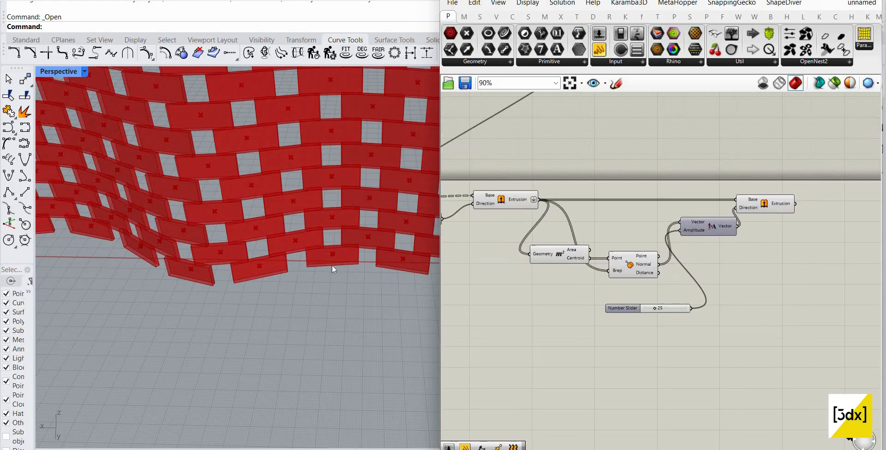
scroll(312, 288, "up", 10)
scroll(323, 266, "down", 7)
right_click_drag(331, 265, 312, 266)
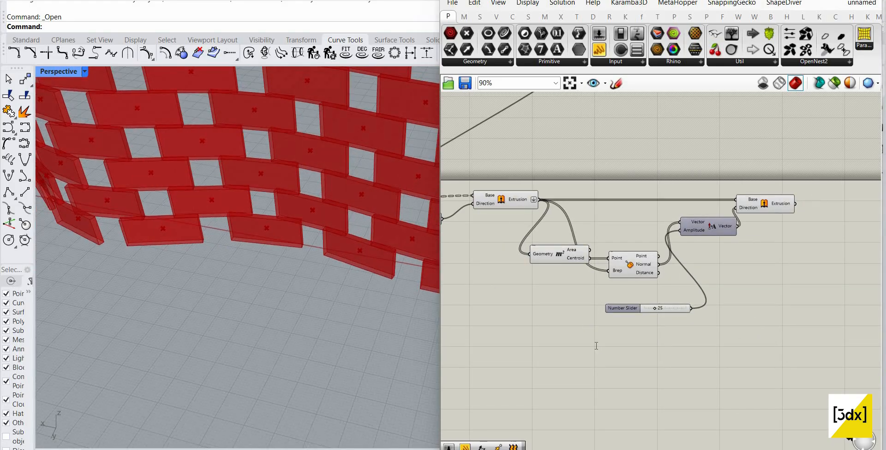
- Create a number slider set to 100 and make it the source of the Amplitude input
double_click(596, 346)
type("100")
key("Return")
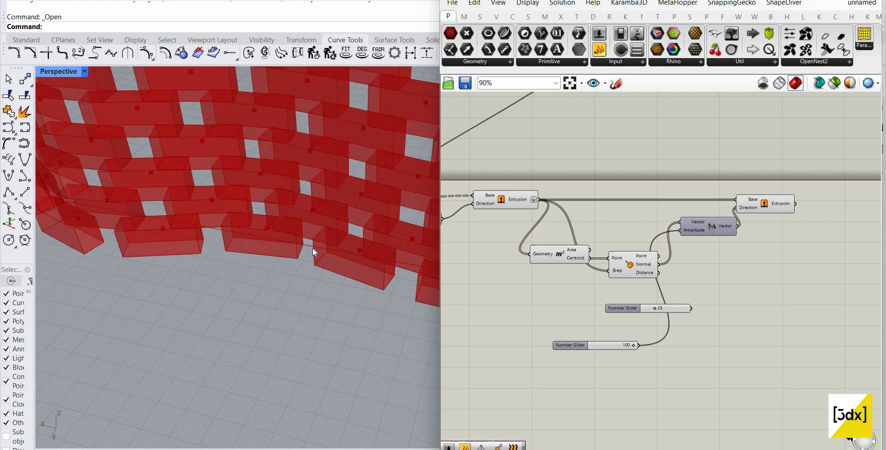
- Inspect the thickened bricks in the Rhino perspective view, both close up and across the whole wall
scroll(386, 265, "down", 6)
right_click_drag(282, 274, 323, 280)
scroll(304, 292, "down", 5)
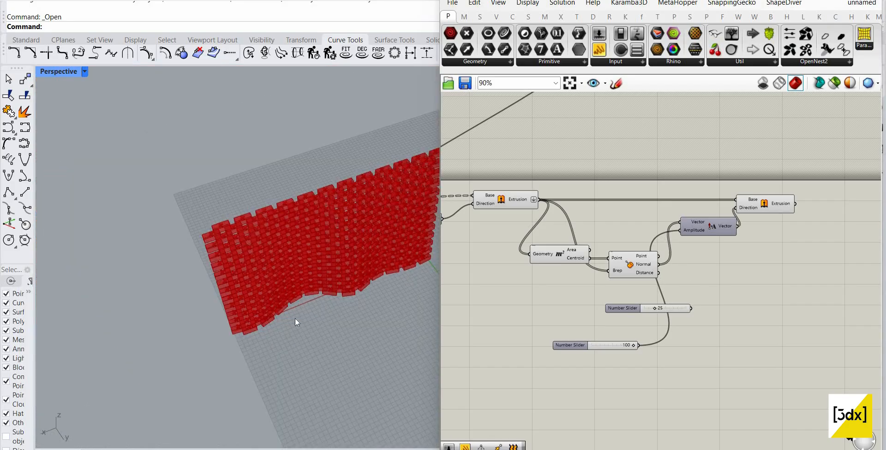
right_click_drag(295, 319, 306, 261)
scroll(315, 286, "up", 7)
right_click_drag(266, 292, 200, 191, "shift")
scroll(196, 184, "up", 6)
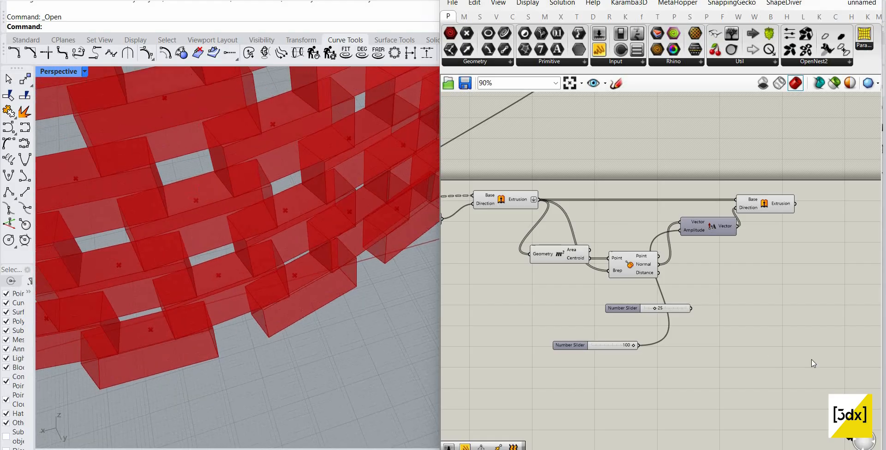
scroll(715, 282, "up", 2)
scroll(247, 290, "down", 10)
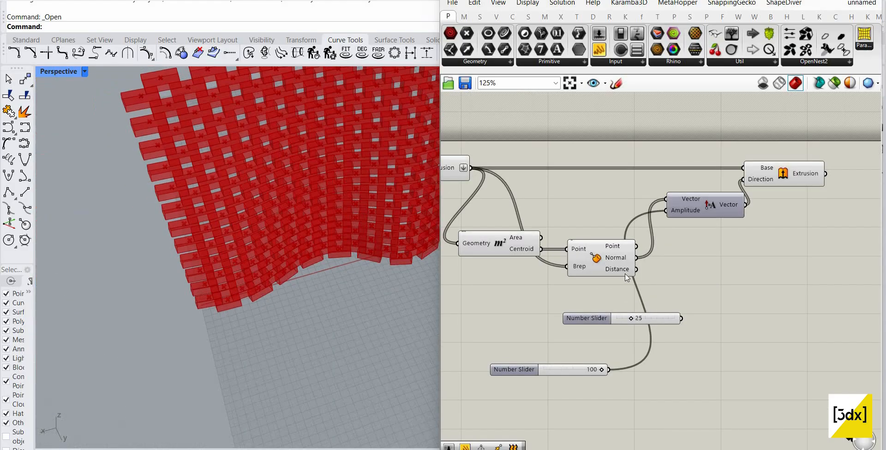
scroll(316, 279, "down", 5)
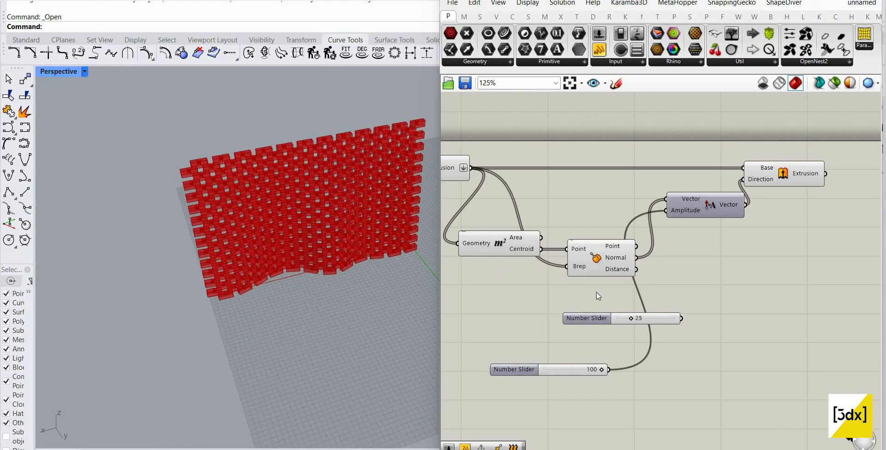
- Delete the unused 25 slider and add a Division component with the 100 slider as its A input
left_click_drag(664, 298, 685, 346)
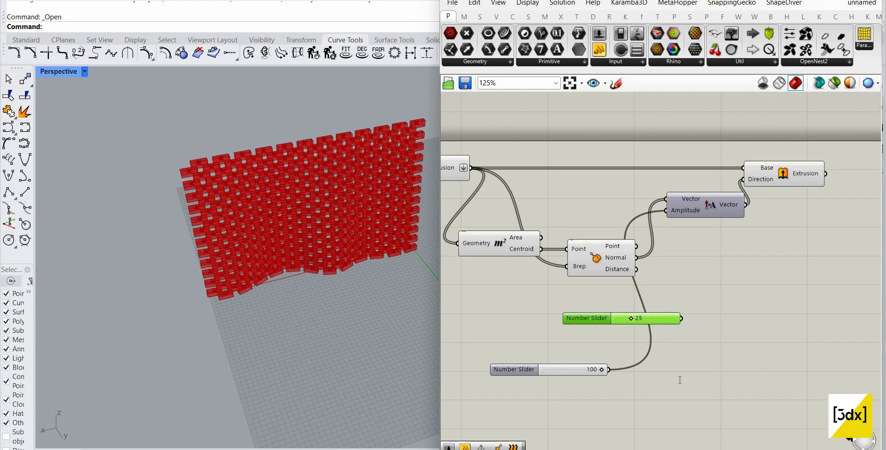
key("Delete")
double_click(680, 380)
type("divsi")
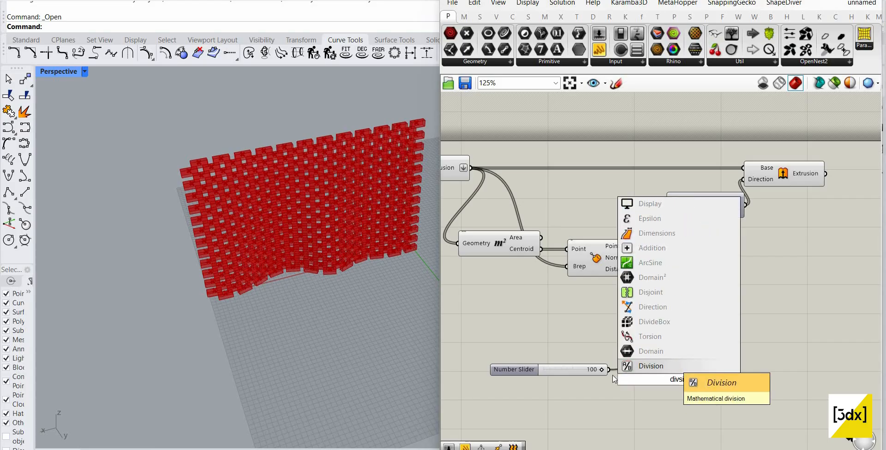
key("Return")
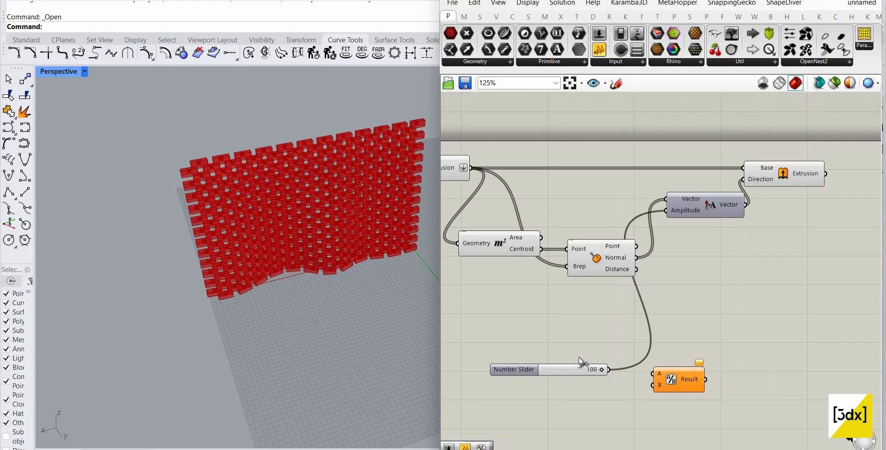
scroll(642, 374, "up", 4)
scroll(680, 344, "down", 3)
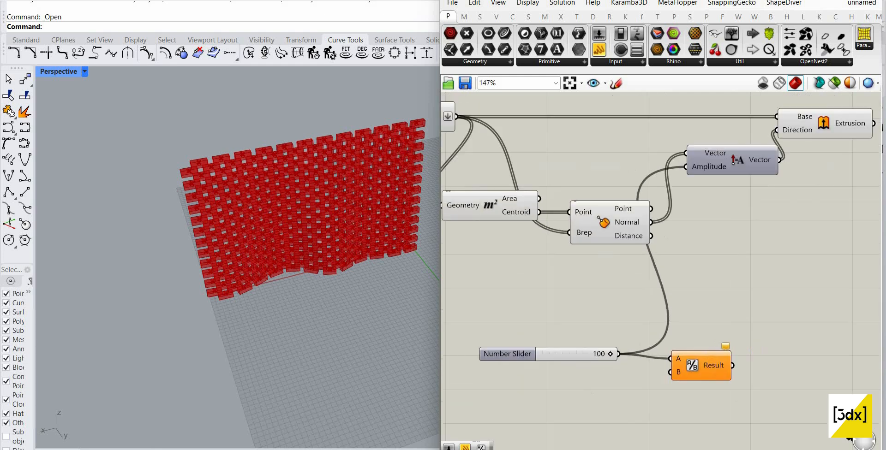
- Create a number slider set to 2 and connect it to the Division component's B input
scroll(610, 382, "up", 2)
double_click(585, 389)
type("2")
key("Return")
left_click_drag(683, 389, 694, 368)
left_click_drag(757, 357, 764, 360)
right_click_drag(765, 359, 722, 354)
left_click_drag(723, 355, 723, 347)
mouse_move(756, 348)
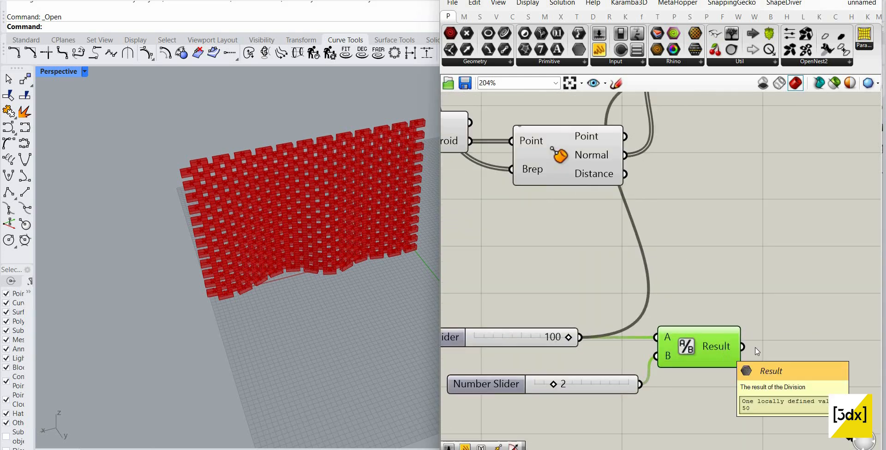
- Add a Move component above the Amplitude component and connect the first Extrusion output to its Geometry input
scroll(710, 257, "down", 4)
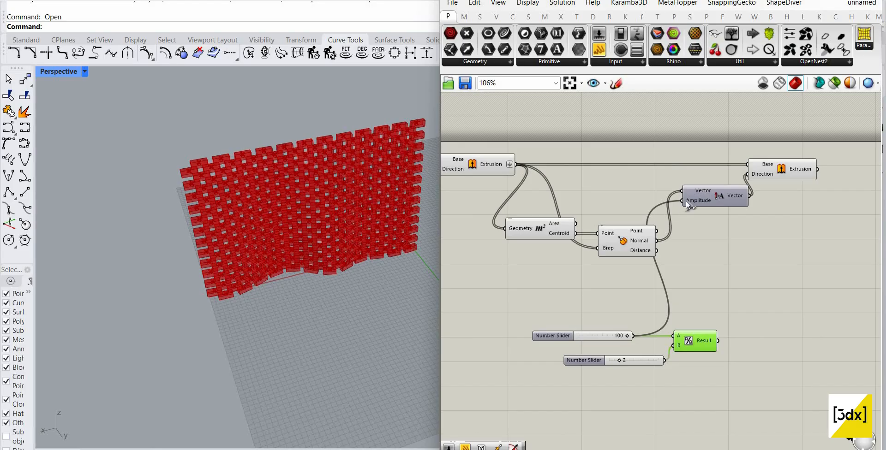
scroll(685, 200, "up", 2)
scroll(671, 210, "down", 4)
scroll(658, 167, "up", 3)
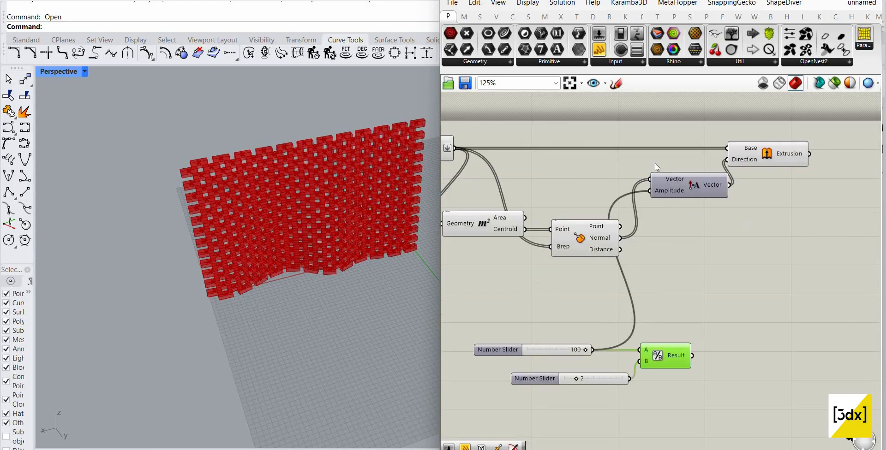
double_click(615, 124)
type("mob")
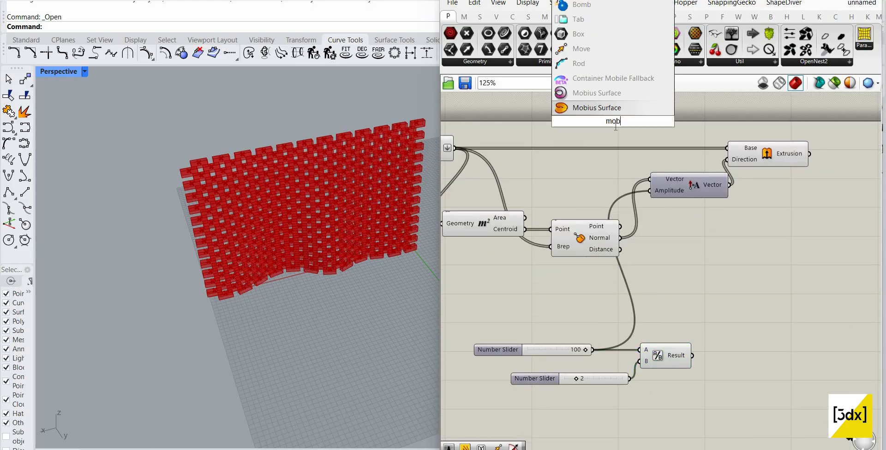
key("BackSpace")
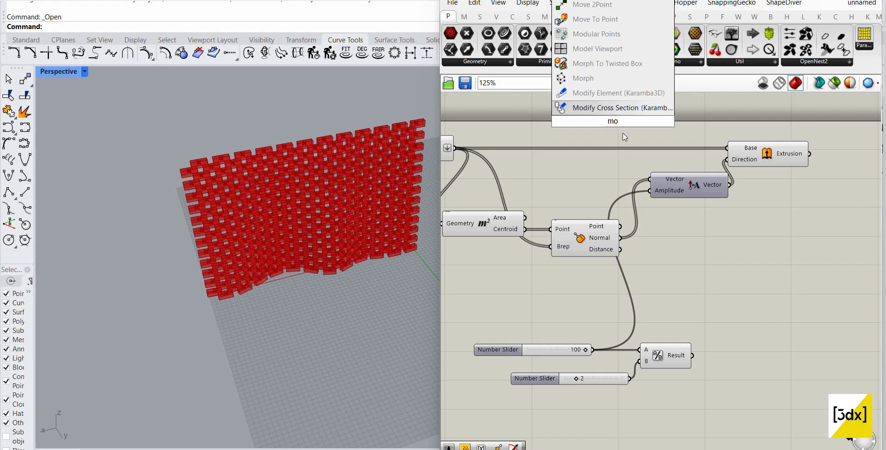
key("BackSpace")
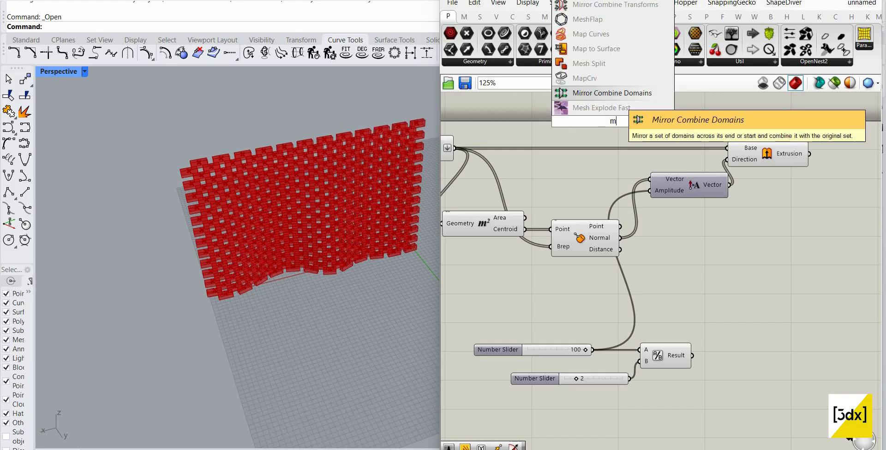
type("ve")
left_click(571, 111)
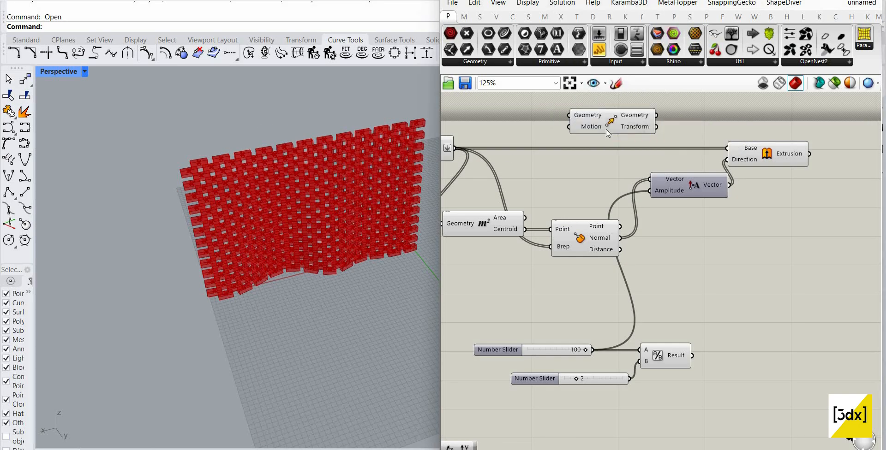
left_click_drag(611, 121, 633, 124)
- Duplicate the Amplitude component beside the Division component and feed the Division result into its Amplitude input
left_click(687, 184)
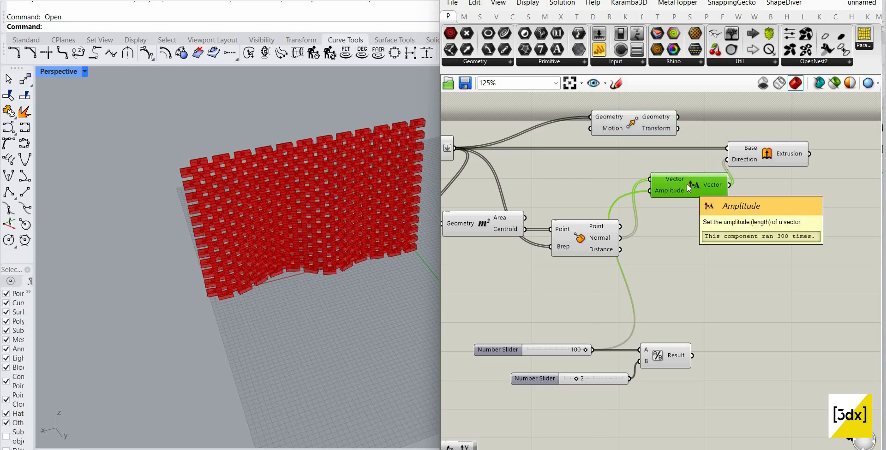
key("ctrl+c")
key("ctrl+v")
left_click_drag(660, 182, 687, 318)
scroll(692, 332, "up", 2)
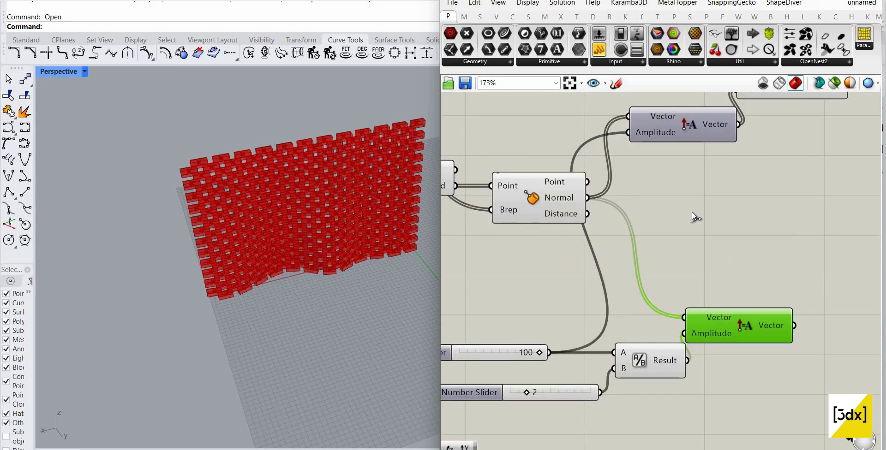
- Connect the duplicated Amplitude component's Vector output to the Motion input of the Move component
scroll(694, 217, "down", 5)
mouse_move(695, 217)
left_mouse_down()
mouse_move(661, 195)
mouse_move(687, 216)
left_mouse_up()
scroll(688, 212, "up", 4)
left_click(715, 212)
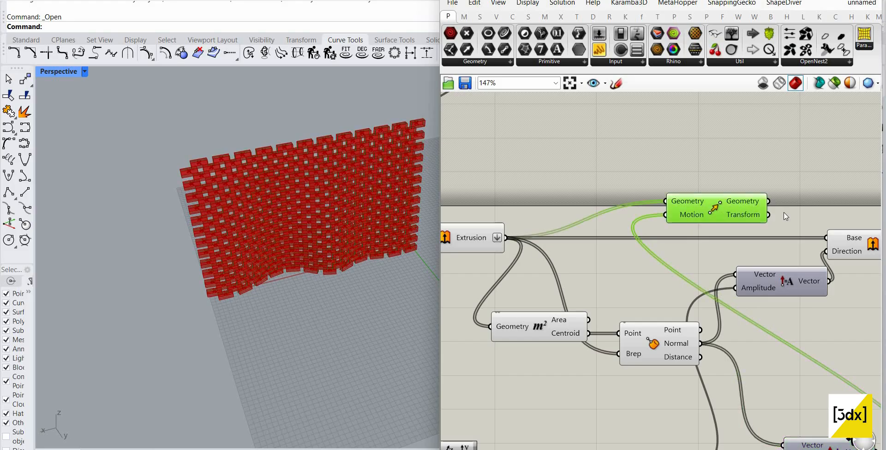
scroll(730, 214, "down", 3)
scroll(679, 193, "up", 4)
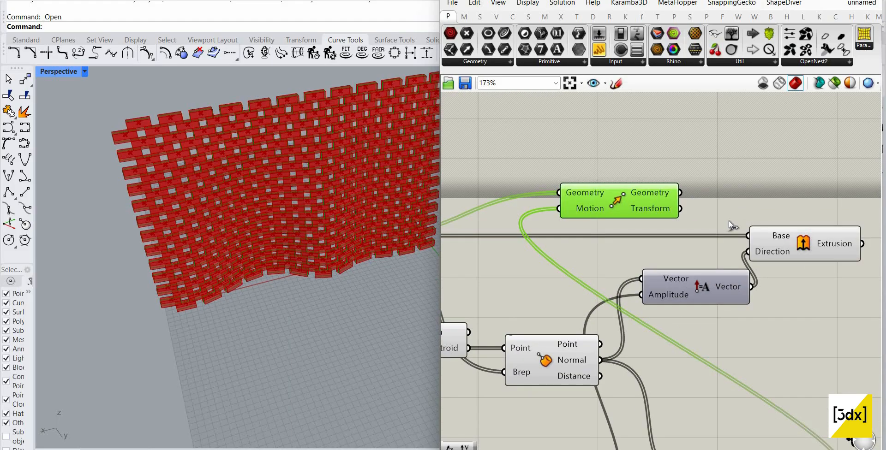
scroll(738, 334, "down", 3)
scroll(704, 337, "up", 4)
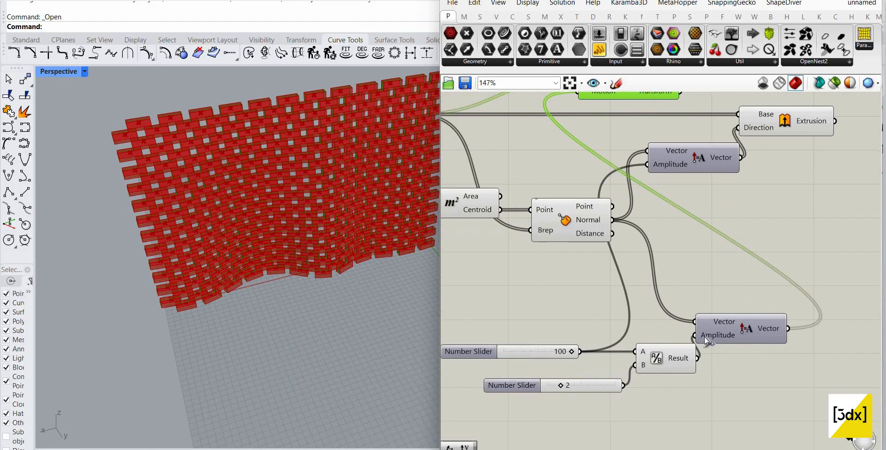
- Add an expression to the duplicated component's Amplitude input that makes its value negative
left_click(706, 335)
scroll(704, 334, "up", 3)
right_click(733, 333)
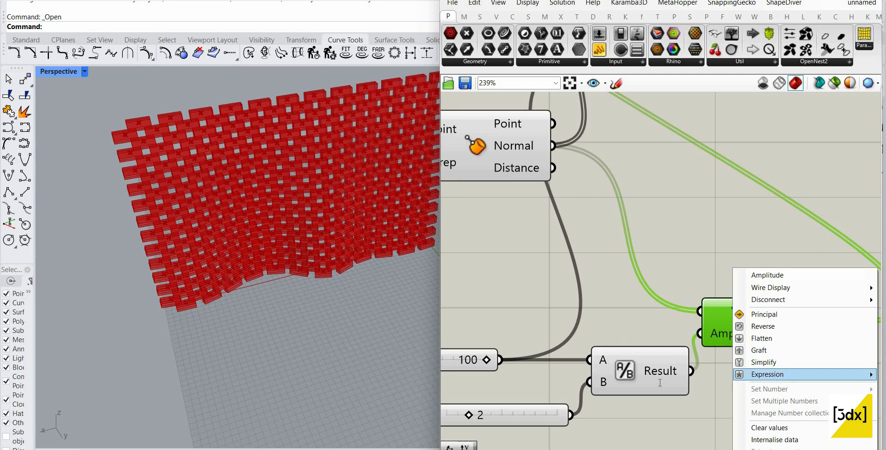
mouse_move(766, 375)
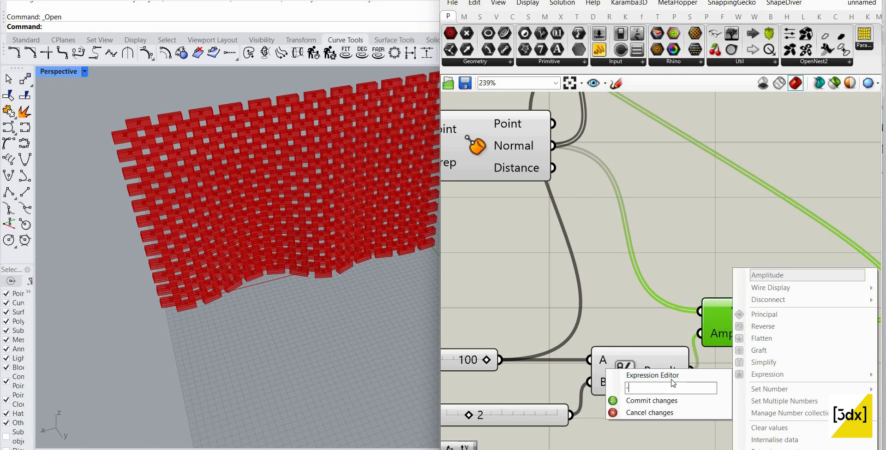
key("Return")
scroll(672, 209, "down", 1)
- Feed the moved Geometry into the final Extrusion's Base input and line the Move component up with that Extrusion
right_click_drag(670, 209, 663, 369)
scroll(663, 369, "down", 3)
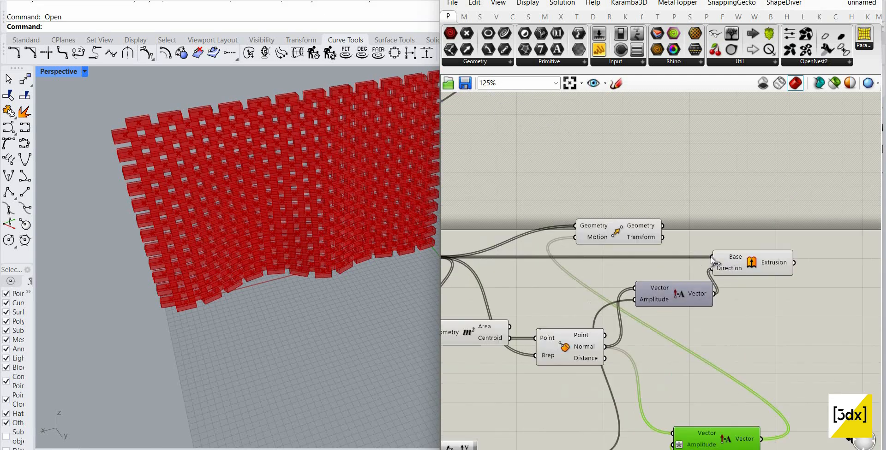
scroll(672, 259, "up", 1)
left_click_drag(702, 244, 702, 244)
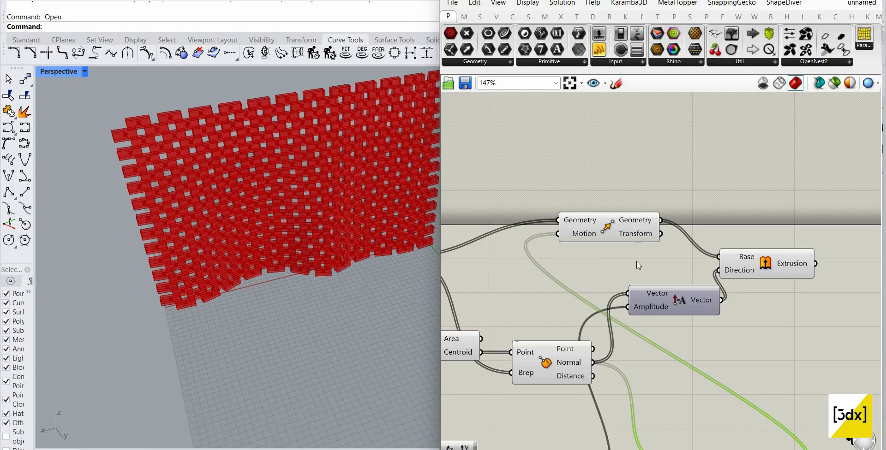
left_click_drag(625, 229, 638, 266)
- Turn off the preview of all the extrusion, area, closest point, move and amplitude components together
scroll(303, 231, "up", 5)
right_click_drag(303, 231, 286, 214)
scroll(287, 213, "up", 2)
scroll(259, 205, "down", 5)
scroll(690, 220, "down", 5)
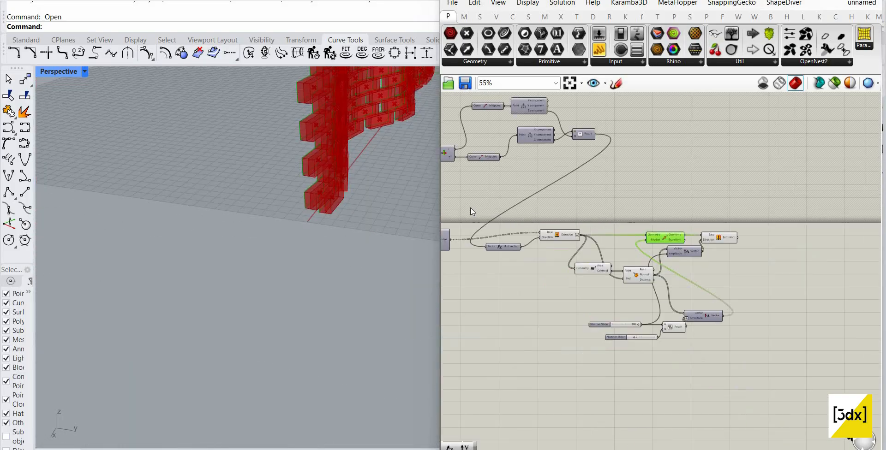
scroll(696, 203, "up", 1)
left_click_drag(714, 217, 455, 359)
right_click(698, 201)
left_click(727, 220)
left_click(707, 181)
- Turn the preview back on for only the final Extrusion component
scroll(743, 268, "up", 4)
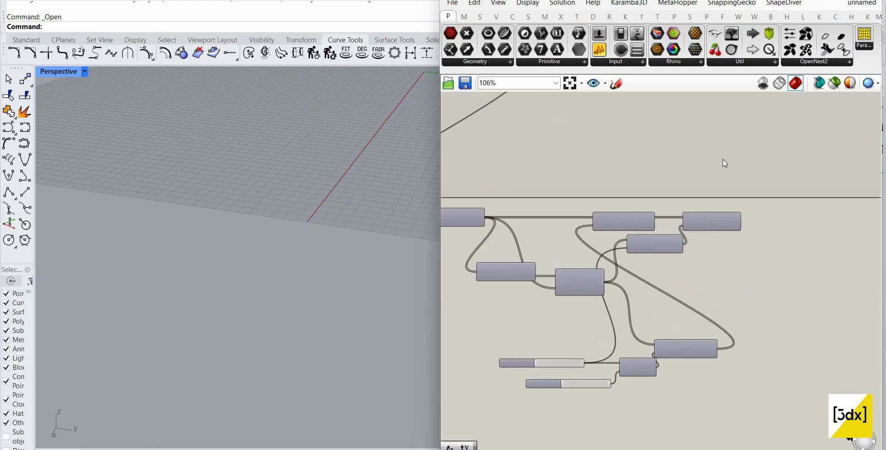
left_click(720, 205)
right_click(714, 155)
left_click(734, 162)
left_click(697, 159)
- Inspect the offset bricks in the Rhino perspective view, from the wall's end, from above and from the front
scroll(279, 182, "up", 2)
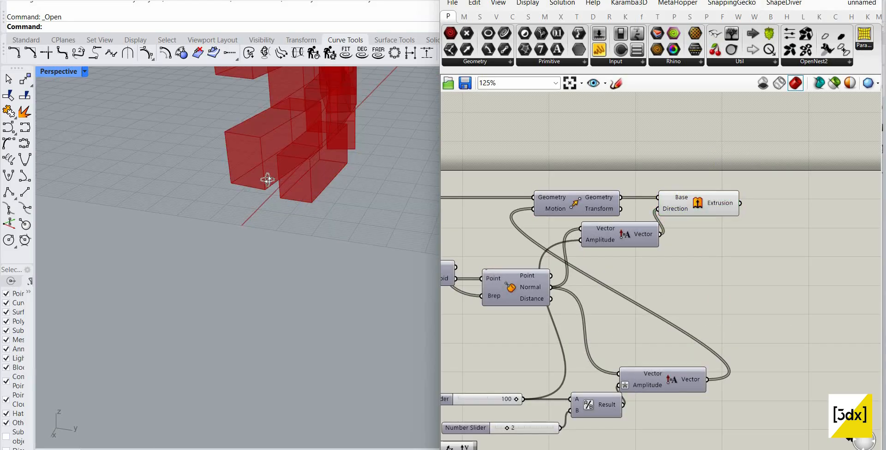
scroll(245, 180, "up", 4)
right_click_drag(241, 146, 356, 143)
scroll(342, 148, "down", 5)
scroll(360, 153, "up", 5)
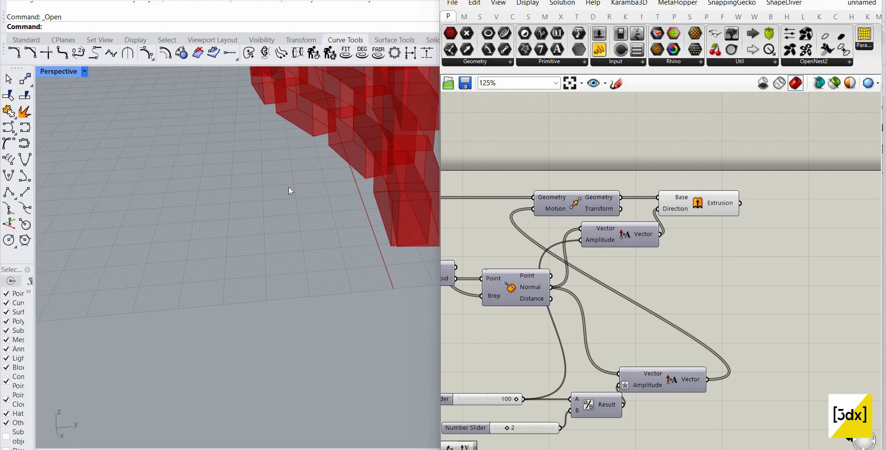
right_click_drag(289, 187, 277, 187)
scroll(277, 187, "down", 6)
right_click_drag(233, 151, 273, 195)
scroll(261, 195, "up", 10)
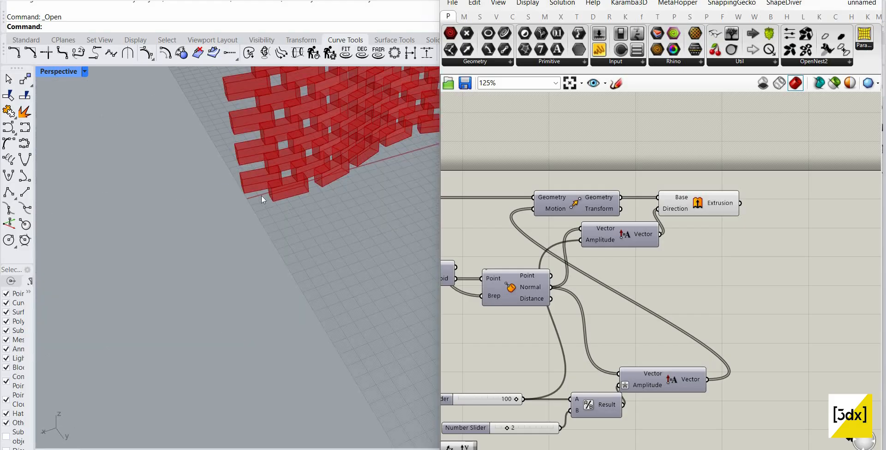
scroll(306, 174, "down", 8)
right_click_drag(177, 197, 342, 177)
scroll(283, 223, "down", 7)
scroll(308, 158, "up", 6)
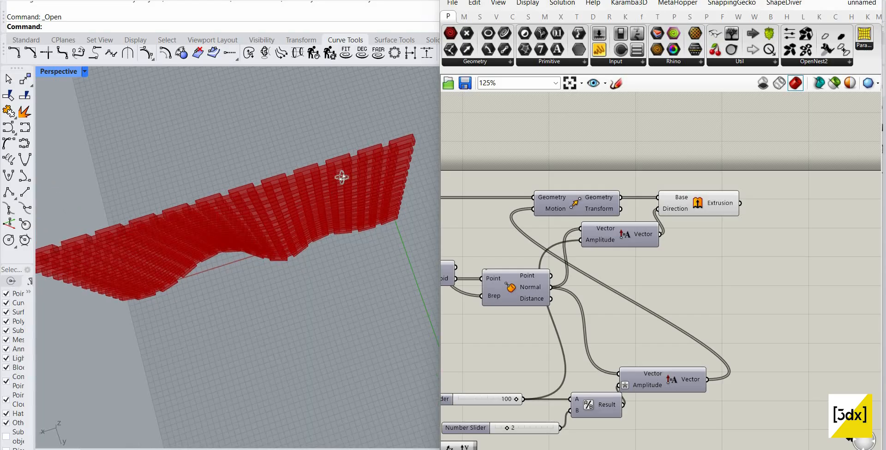
right_click_drag(370, 121, 364, 184)
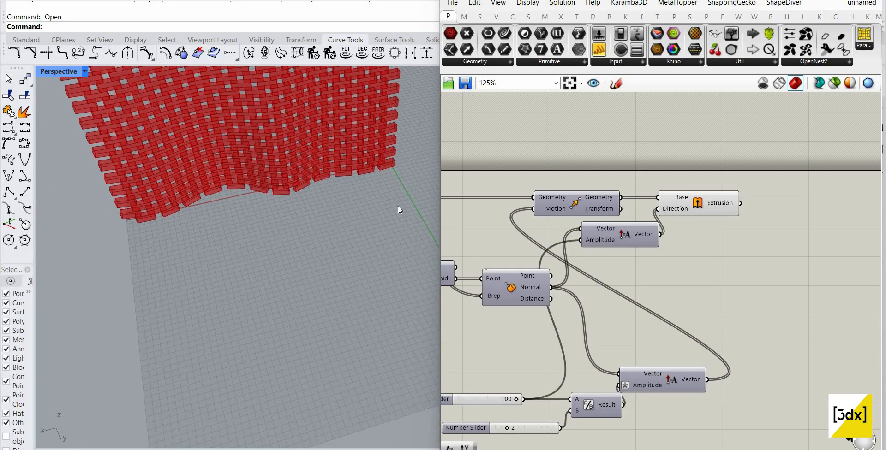
- Shift the final Extrusion component slightly away from the Amplitude component and check the highlighted bricks in Rhino
left_click_drag(702, 203, 732, 204)
scroll(300, 193, "up", 12)
right_click_drag(297, 192, 364, 276)
scroll(314, 265, "down", 12)
scroll(318, 268, "down", 6)
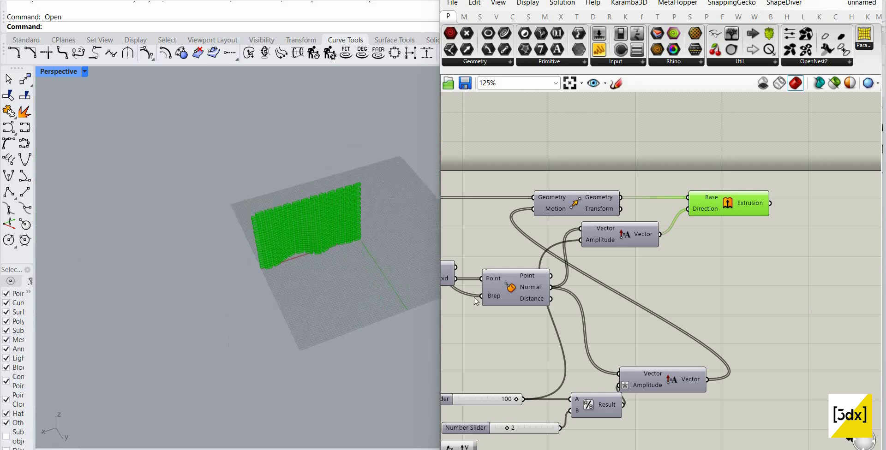
- Set the number slider feeding the Start and End inputs of the curve extension component to 55
left_click(475, 301)
scroll(318, 249, "up", 8)
scroll(739, 294, "down", 7)
right_click_drag(576, 300, 731, 262)
scroll(720, 262, "up", 8)
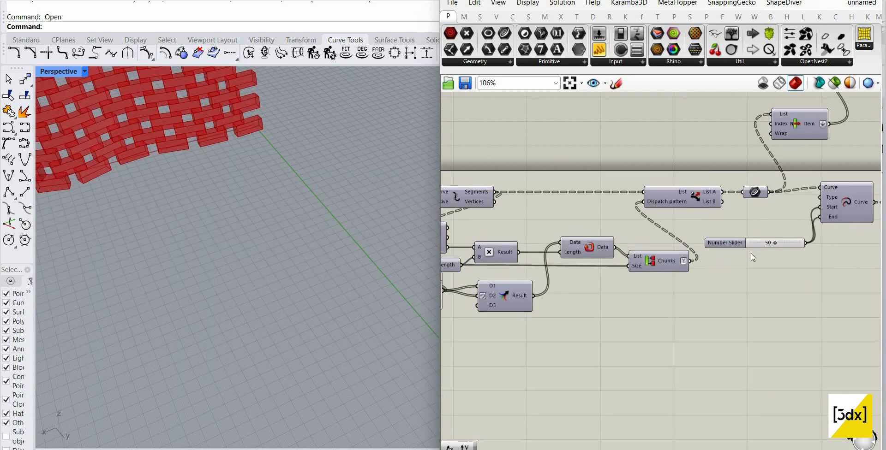
scroll(711, 255, "down", 4)
scroll(738, 253, "up", 8)
double_click(702, 246)
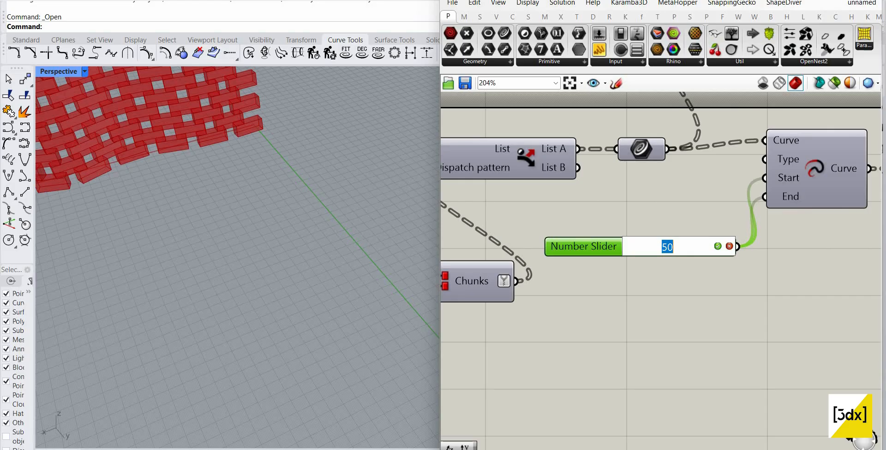
type("55")
key("Return")
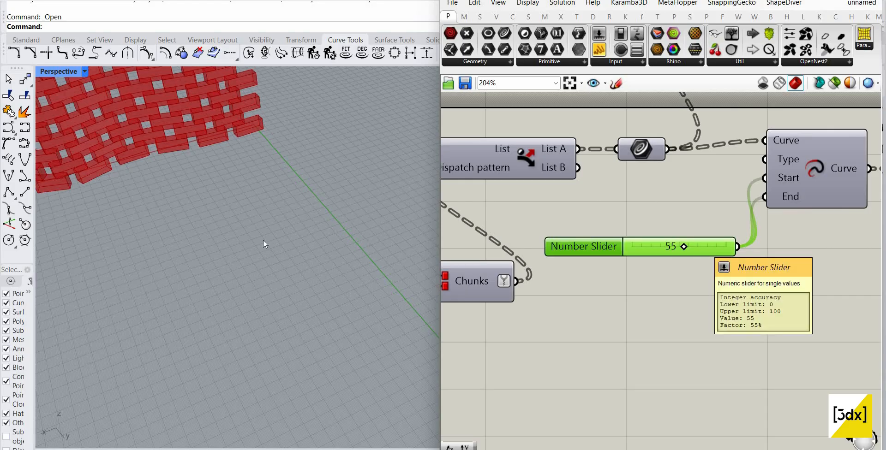
- Inspect the overlaps and gaps of the lengthened bricks from both sides of the wall in Rhino
scroll(182, 120, "down", 5)
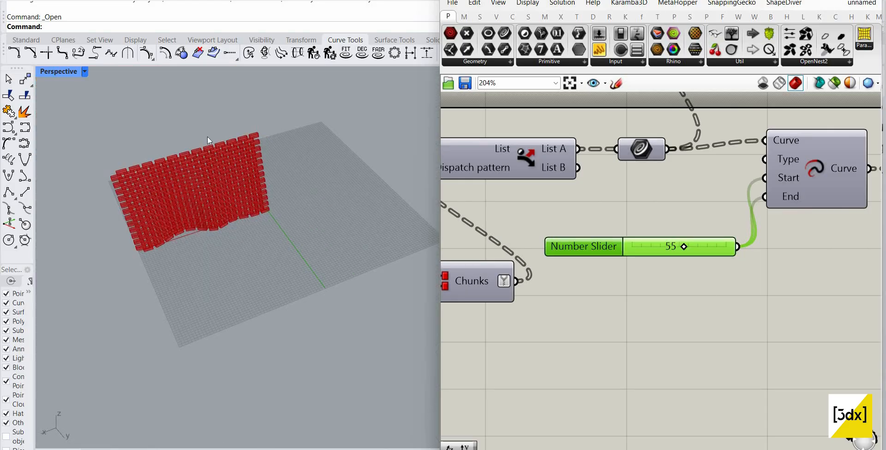
scroll(209, 200, "up", 5)
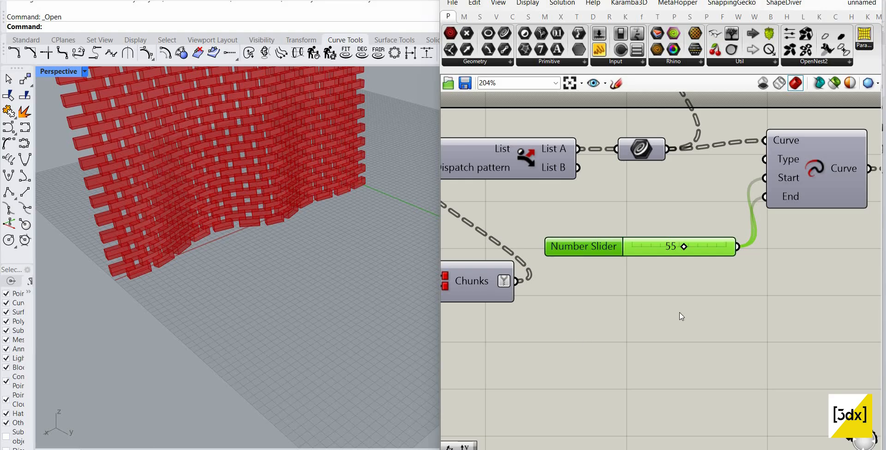
right_click_drag(219, 277, 758, 332)
scroll(763, 334, "down", 5)
scroll(553, 251, "down", 3)
scroll(576, 277, "up", 8)
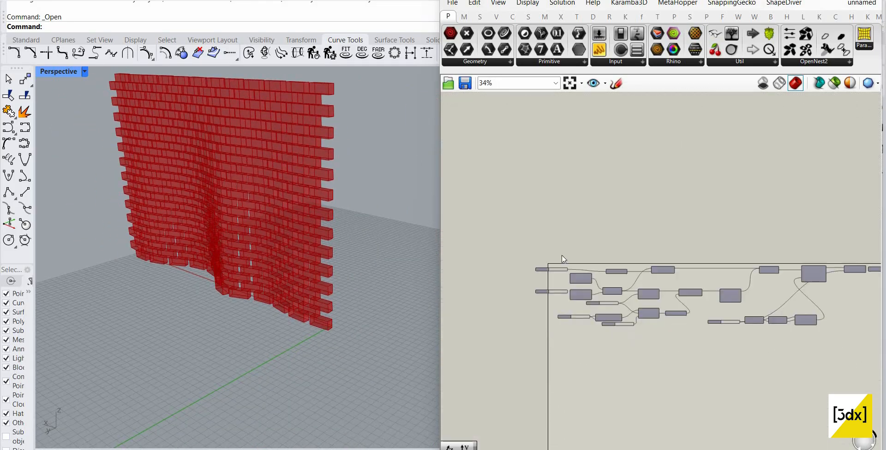
- Review the definition from the base line and random point inputs through to the Loft and surface evaluation components
scroll(591, 273, "down", 3)
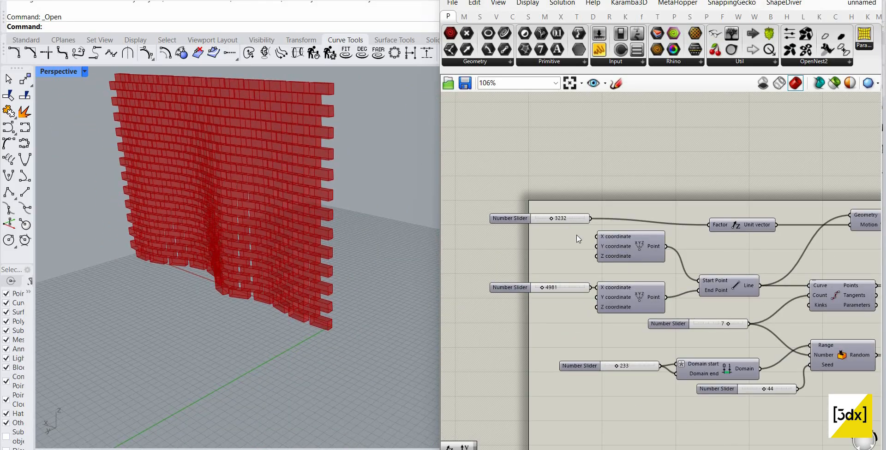
scroll(579, 238, "up", 3)
scroll(788, 289, "down", 6)
scroll(564, 272, "up", 3)
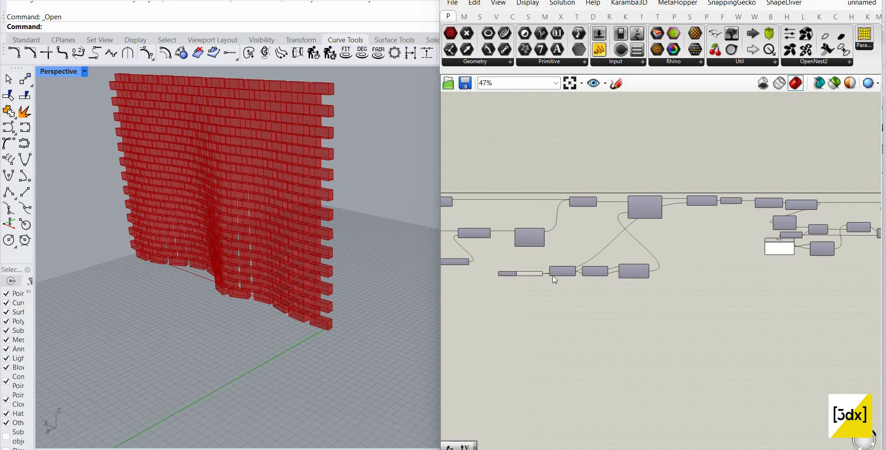
scroll(590, 285, "down", 4)
scroll(589, 285, "up", 5)
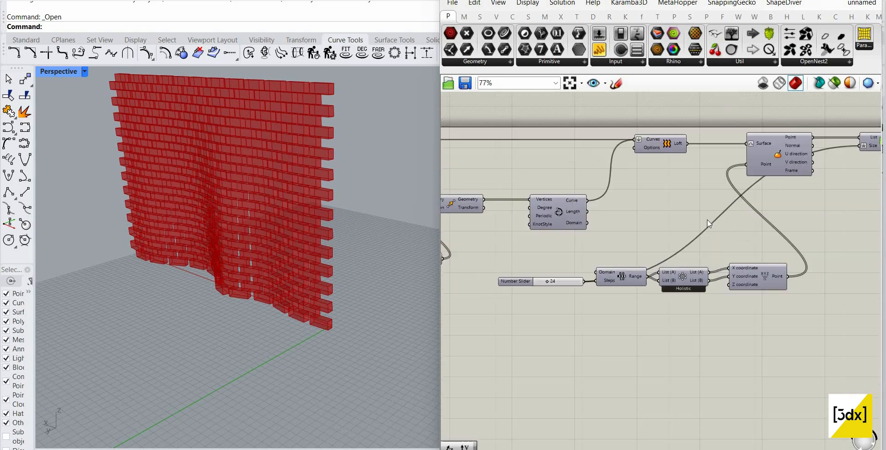
scroll(600, 249, "down", 3)
scroll(613, 209, "up", 2)
- Show the preview of the Loft surface behind the bricks, and hide it again
left_click(509, 198)
right_click(536, 141)
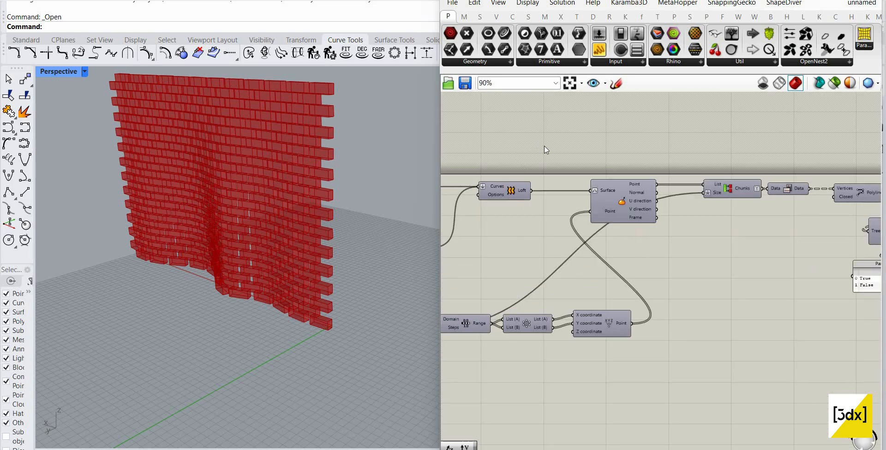
left_click(566, 151)
right_click(548, 135)
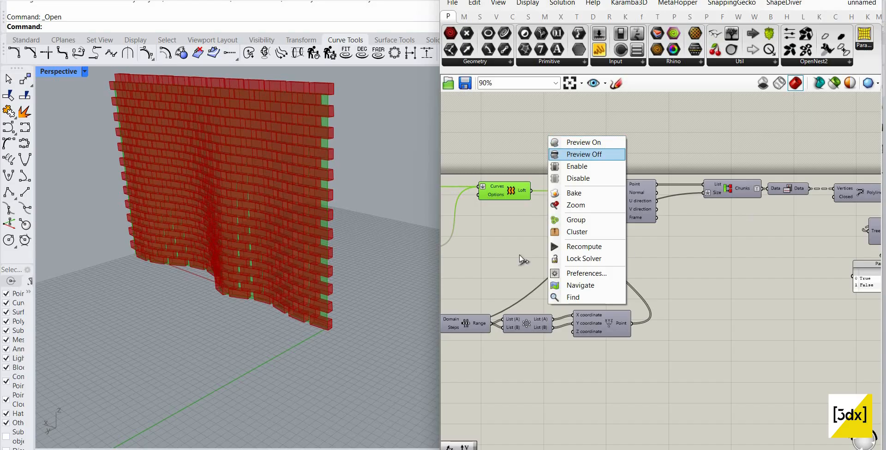
left_click(572, 154)
- Set the number slider feeding the Random component's Seed input to 50
scroll(594, 295, "down", 4)
scroll(638, 287, "up", 5)
scroll(638, 286, "down", 2)
right_click_drag(472, 297, 643, 307)
scroll(640, 289, "up", 8)
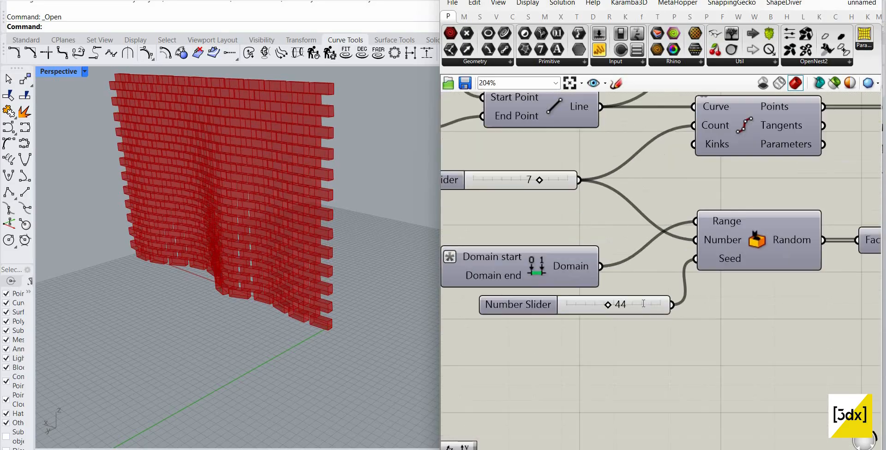
double_click(643, 303)
key("Return")
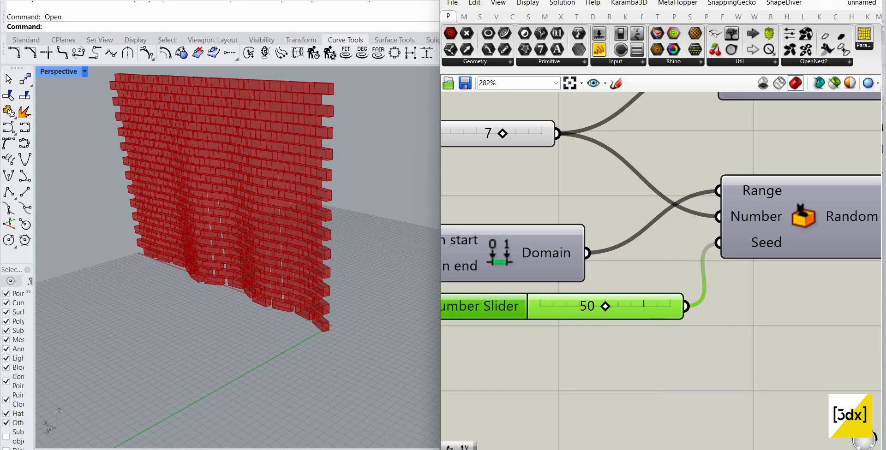
- Set the number slider feeding the Random component's Seed input to 25
double_click(644, 303)
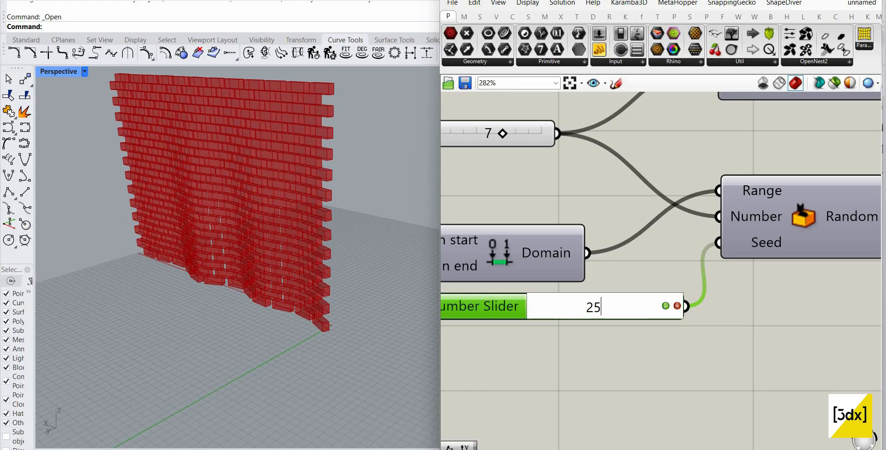
type("25")
key("Return")
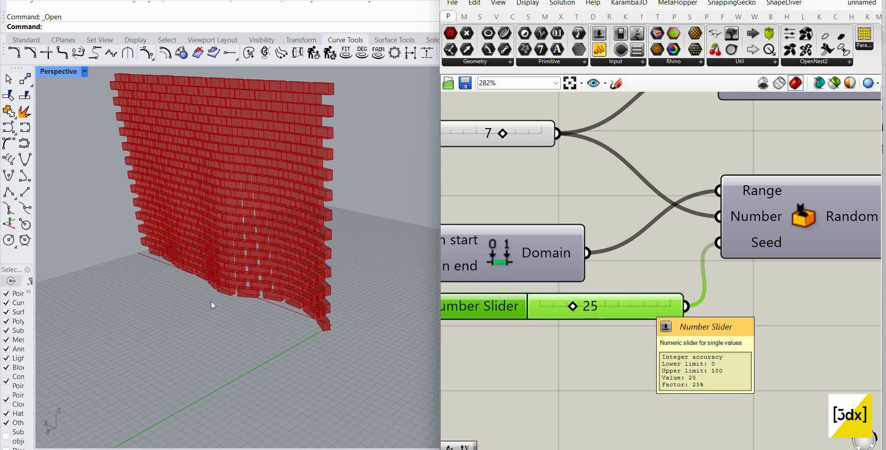
- Draw a wavy degree-3 control point curve in Rhino along the ground in front of the wall, running from one end to the other
scroll(242, 336, "down", 4)
right_click_drag(242, 336, 77, 168)
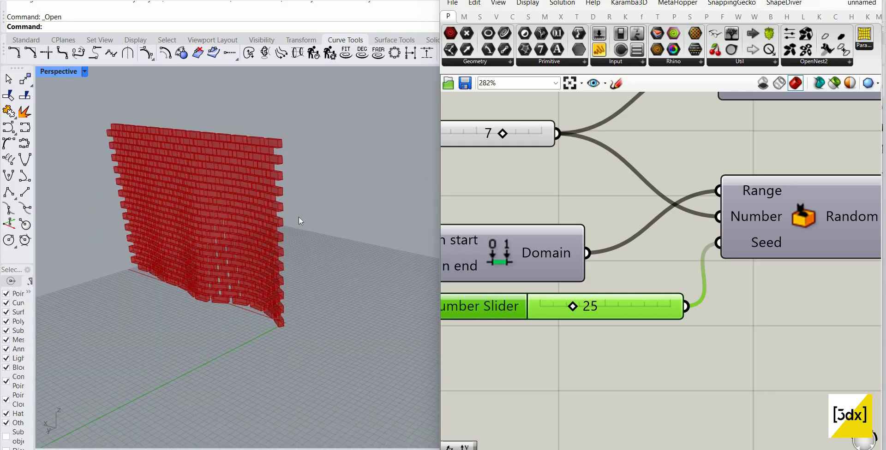
scroll(276, 257, "down", 6)
scroll(275, 257, "up", 4)
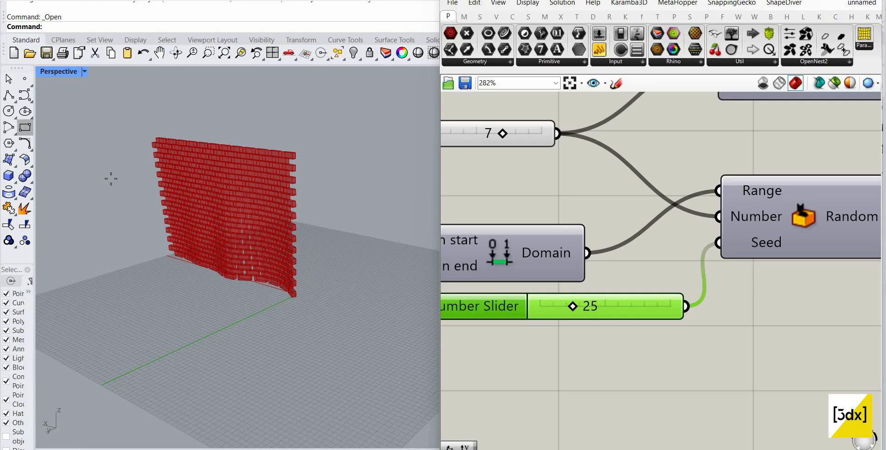
left_click(161, 254)
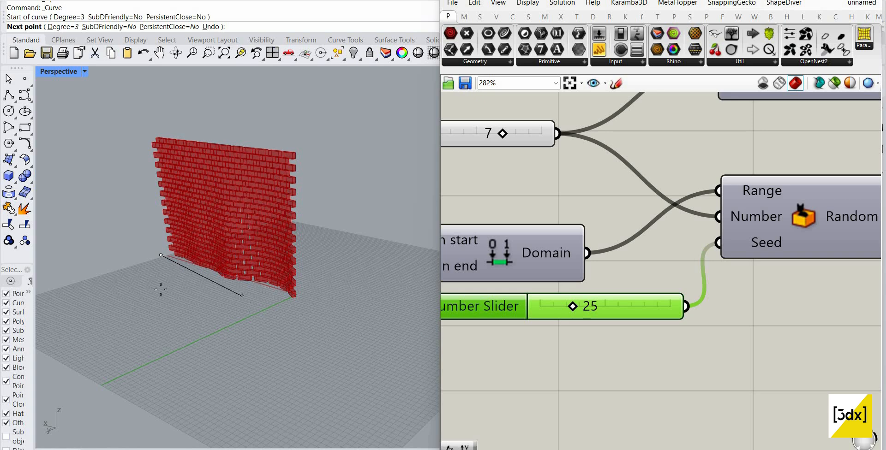
scroll(166, 283, "up", 5)
left_click(173, 271)
left_click(124, 335)
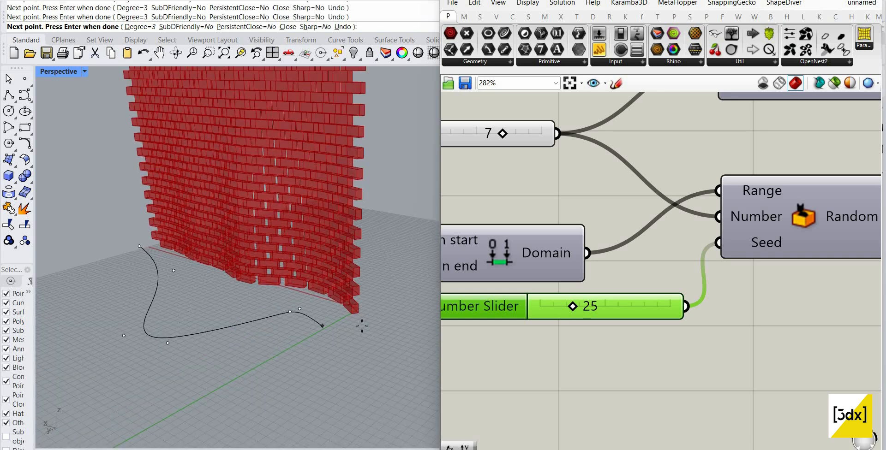
left_click(372, 343)
key("Return")
scroll(354, 354, "down", 5)
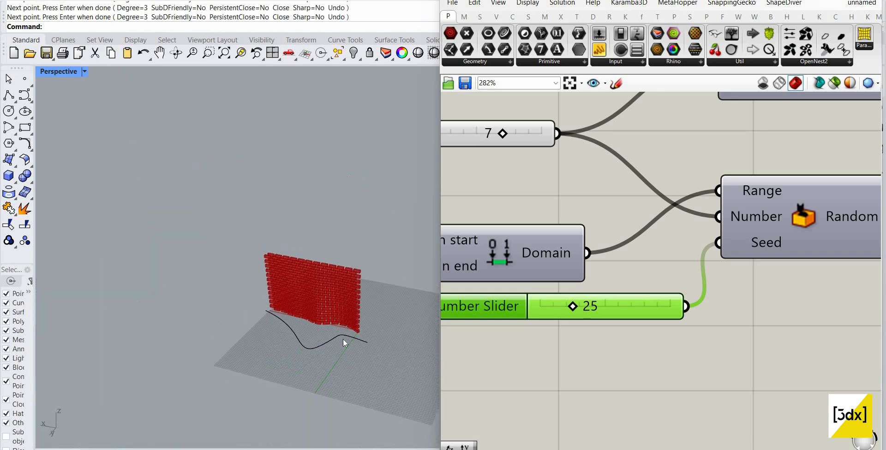
- Add a Curve parameter below the range slider in Grasshopper and reference the newly drawn Rhino curve in it
left_click(343, 340)
scroll(632, 291, "down", 10)
scroll(682, 379, "up", 6)
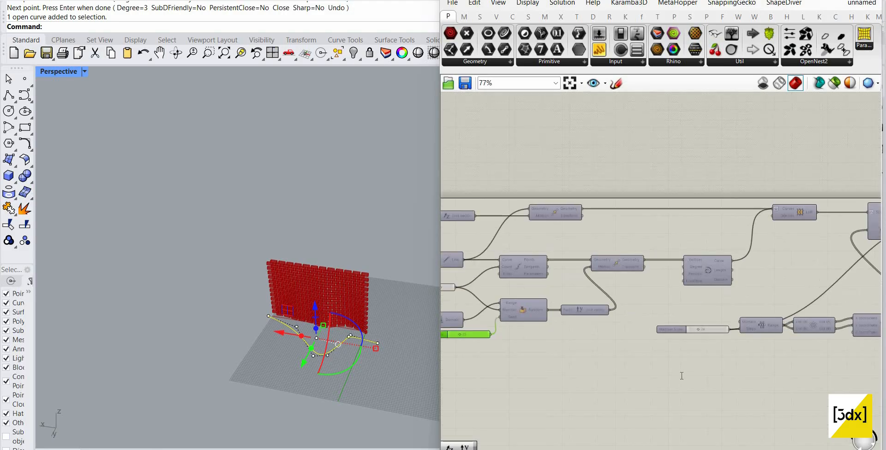
double_click(681, 375)
type("crurve")
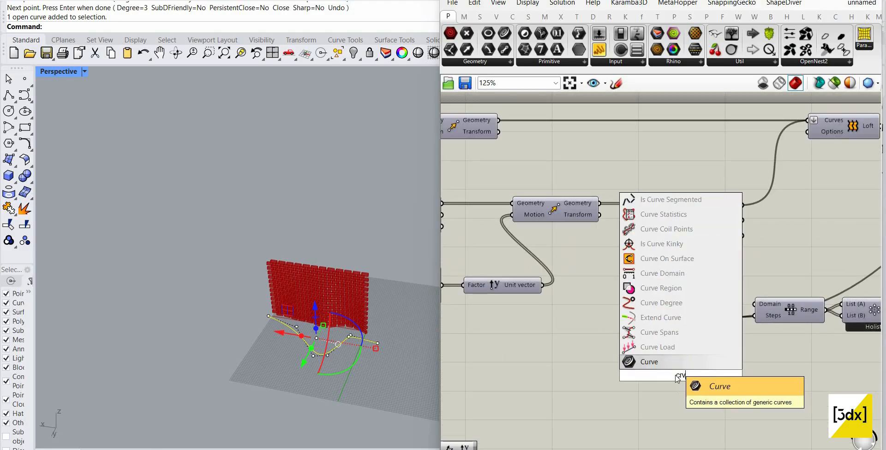
key("Return")
right_click(672, 376)
left_click(699, 390)
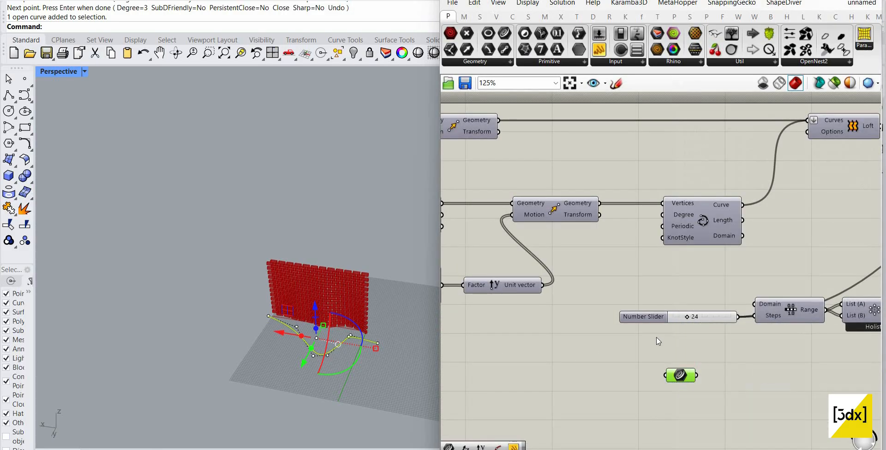
left_click_drag(688, 380, 656, 408)
- Add a second Loft component and feed its Curves input with the Curve parameter and the upper Move component's Geometry output
scroll(657, 340, "down", 2)
scroll(692, 339, "up", 1)
left_click(700, 375)
double_click(700, 374)
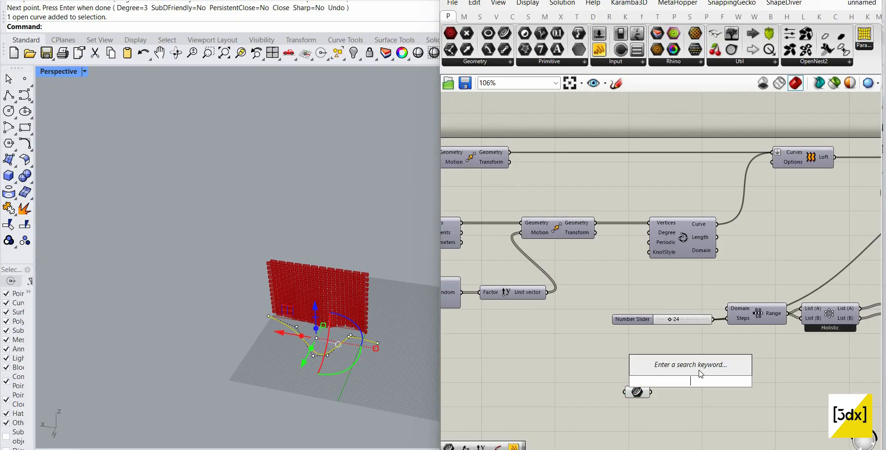
type("loft")
key("Return")
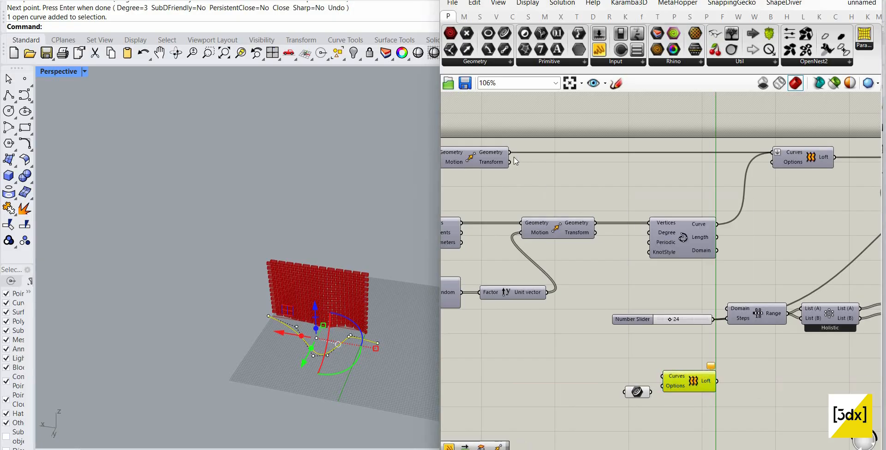
left_click_drag(509, 153, 689, 381)
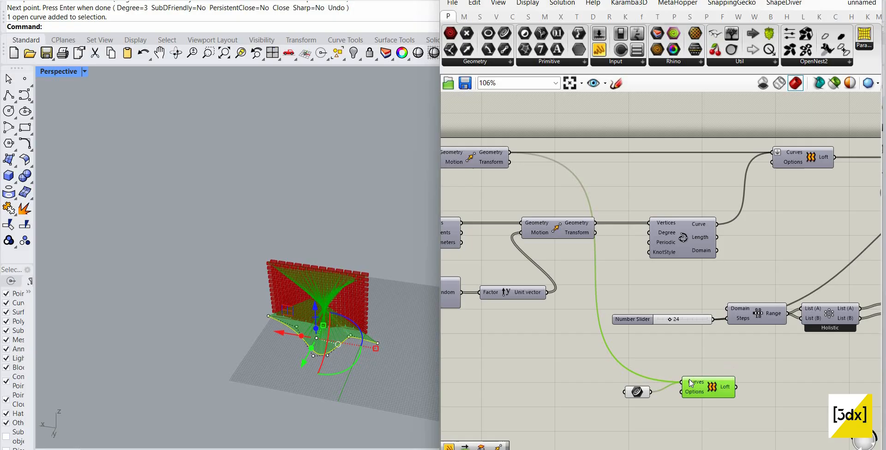
left_click(663, 413)
type("Flip")
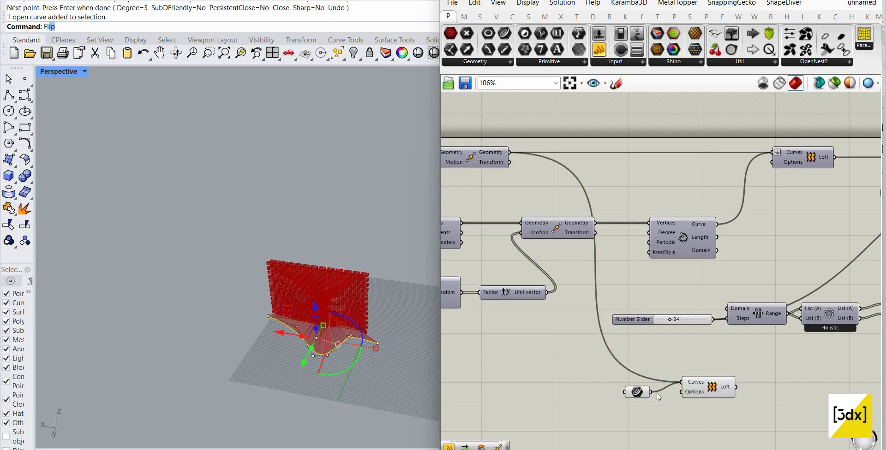
right_click_drag(657, 392, 652, 369)
left_click(424, 337)
- Add a Flip Curve component and route the referenced curve through it into the new Loft's Curves input
scroll(656, 400, "up", 1)
scroll(625, 397, "up", 2)
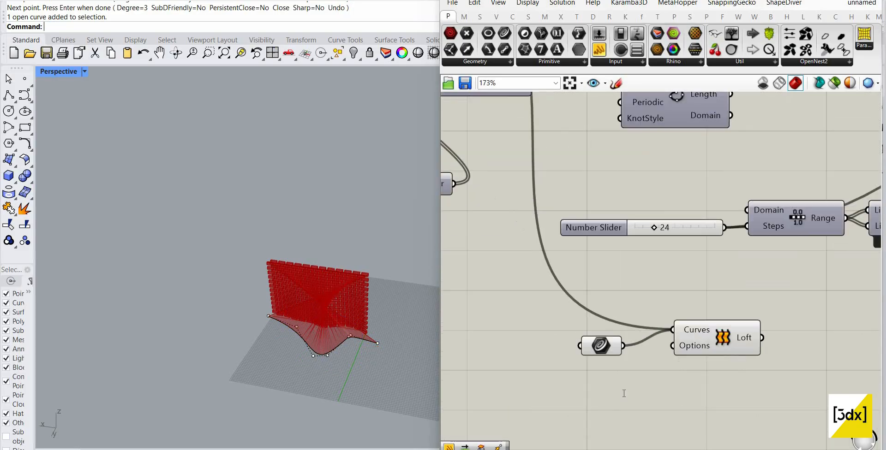
double_click(624, 393)
type("flip")
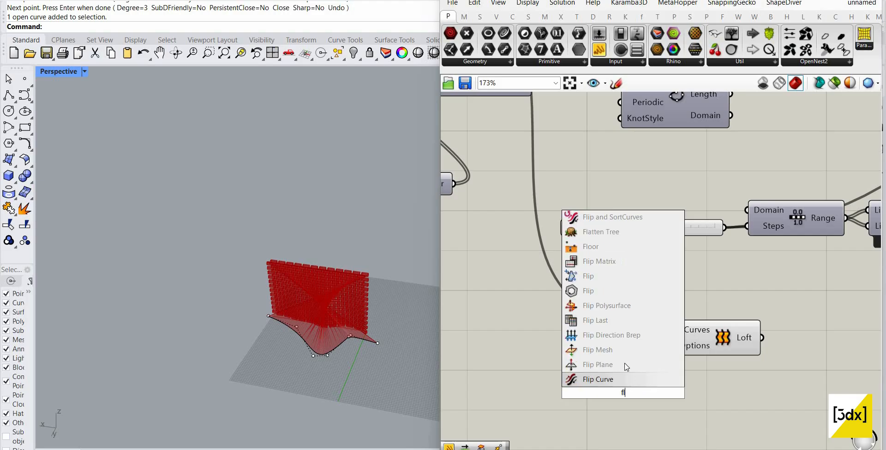
left_click(619, 337)
scroll(628, 390, "up", 2)
scroll(619, 348, "up", 1)
left_click_drag(623, 327, 550, 390)
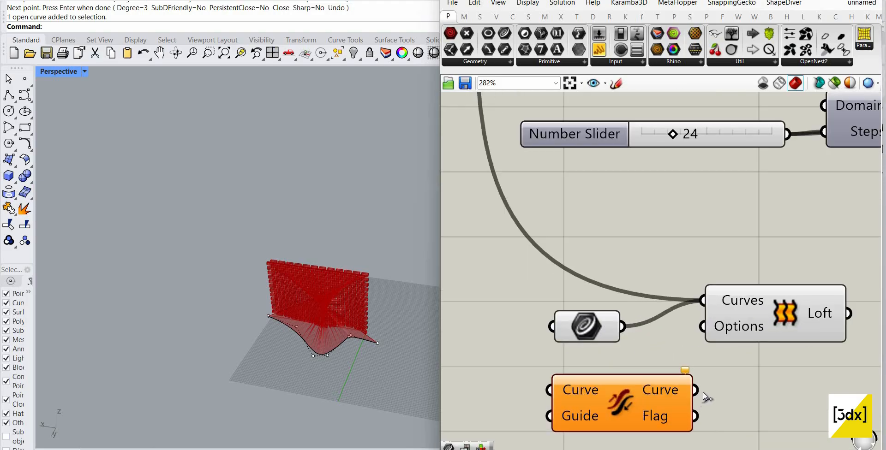
left_click_drag(698, 392, 545, 179)
- Move the drawn curve in Rhino horizontally closer to the base of the brick wall
scroll(679, 240, "down", 6)
scroll(621, 221, "down", 5)
scroll(619, 185, "up", 5)
right_click_drag(310, 355, 289, 277)
scroll(660, 328, "down", 4)
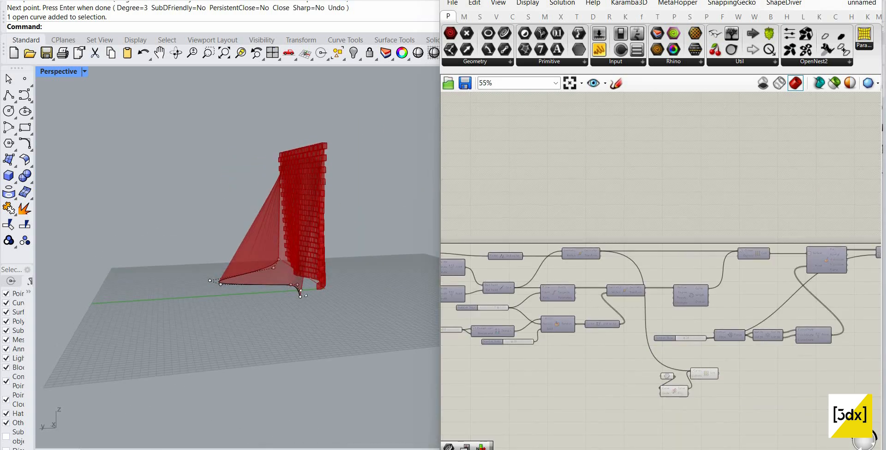
left_click(299, 297)
left_click(245, 278)
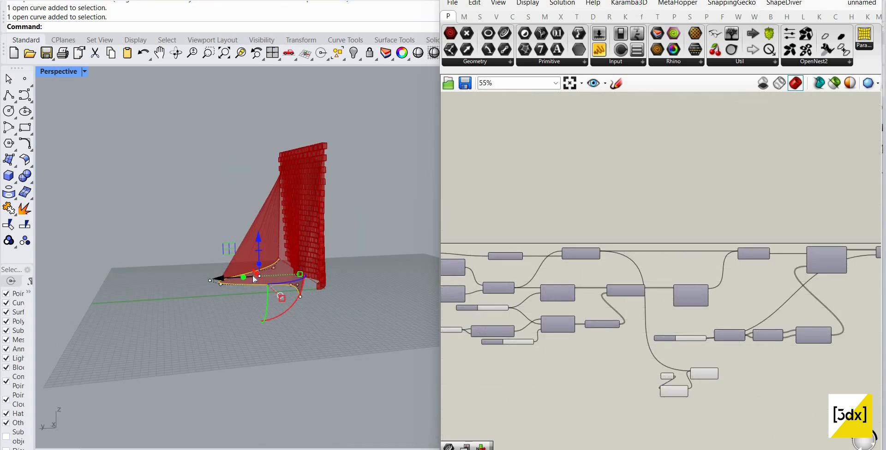
left_click_drag(227, 278, 251, 278)
- Connect the new Loft output to the Surface input of the surface evaluation component, replacing the original Loft
right_click_drag(351, 275, 730, 389)
scroll(731, 390, "up", 3)
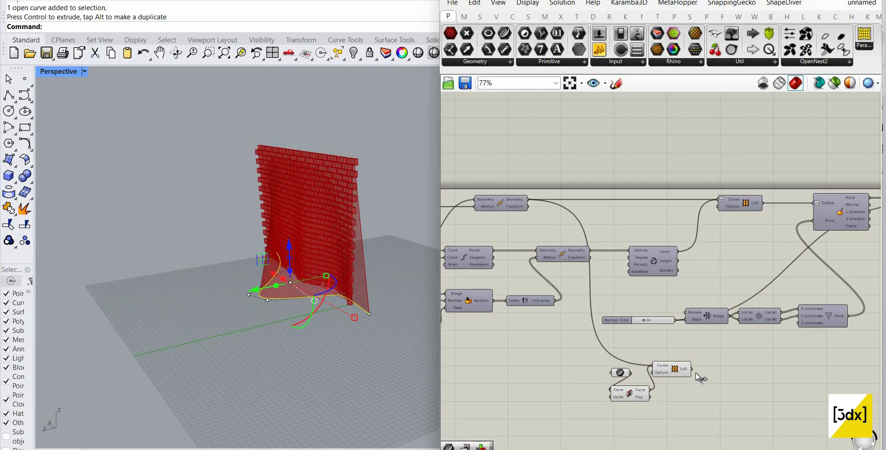
left_click_drag(692, 369, 813, 203)
- Inspect the regenerated brick wall in Rhino from several sides, from overall shape to individual bricks
right_click_drag(309, 268, 390, 361)
left_click(246, 302)
right_click_drag(245, 302, 340, 281)
scroll(245, 276, "down", 3)
scroll(220, 245, "up", 5)
scroll(397, 294, "up", 5)
scroll(393, 282, "down", 4)
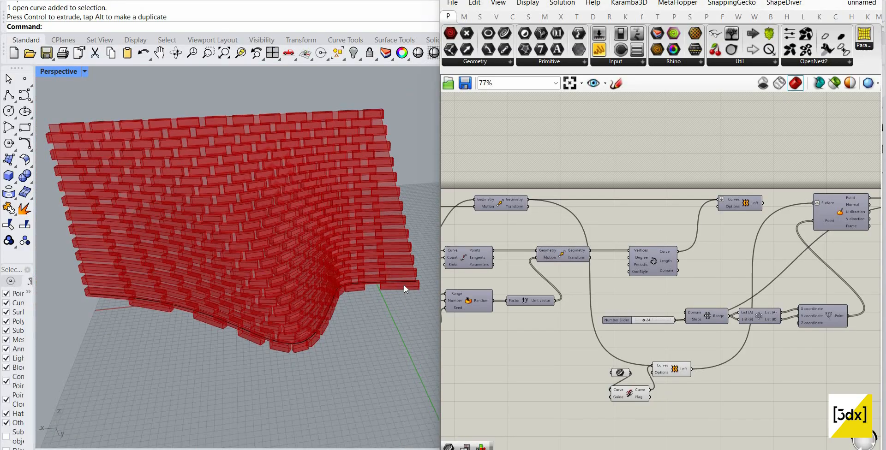
- Select the base curve in Rhino and examine how the lowest bricks follow it, then review the surface evaluation part of the definition
left_click(417, 281)
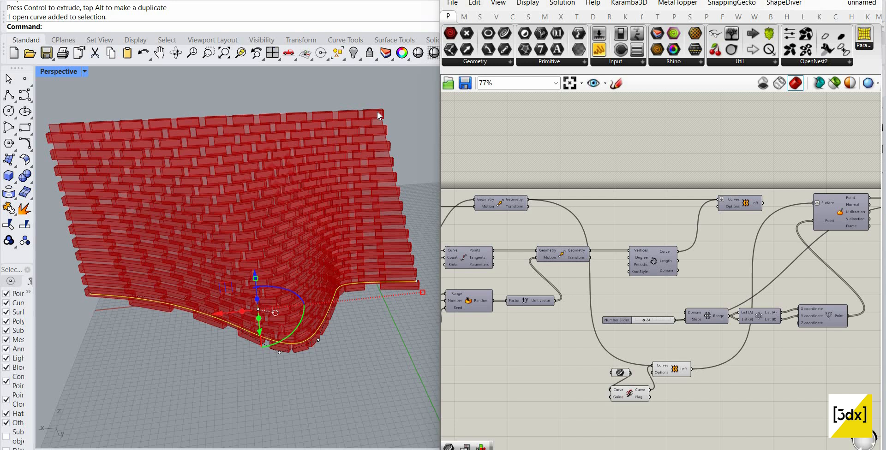
right_click_drag(291, 223, 169, 310)
scroll(164, 306, "up", 6)
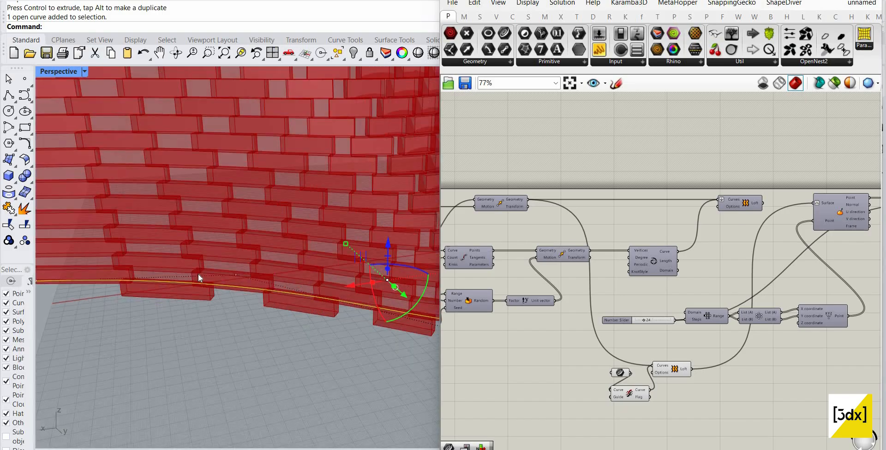
scroll(198, 274, "down", 6)
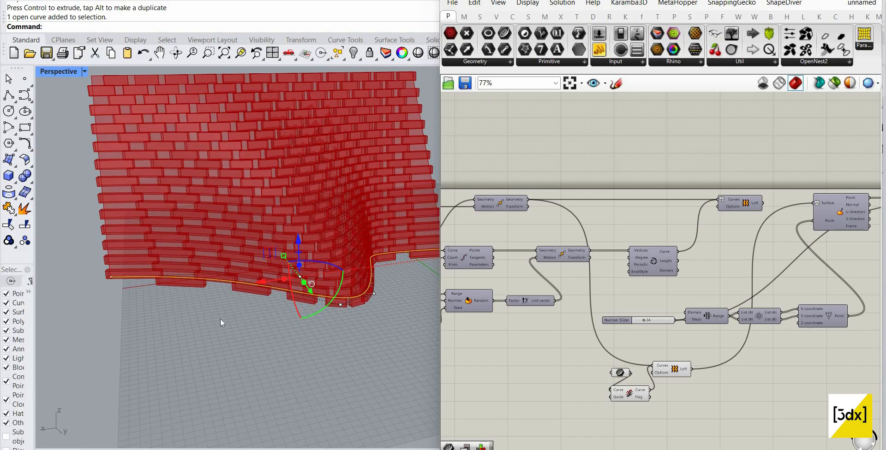
scroll(220, 319, "up", 3)
scroll(195, 299, "down", 9)
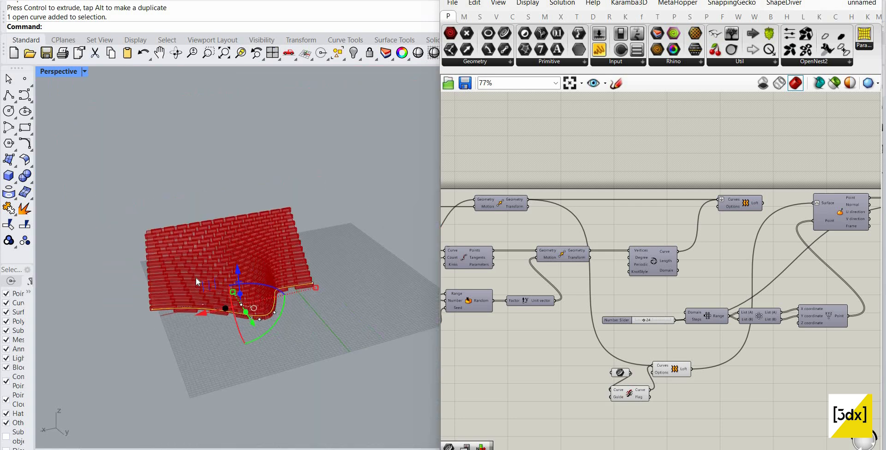
right_click_drag(196, 277, 198, 275)
scroll(198, 275, "up", 6)
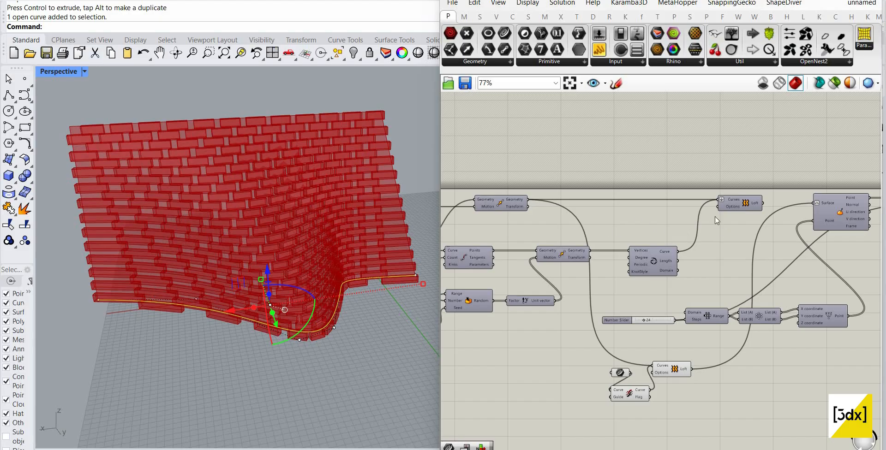
right_click_drag(715, 216, 670, 221)
right_click_drag(806, 221, 648, 214)
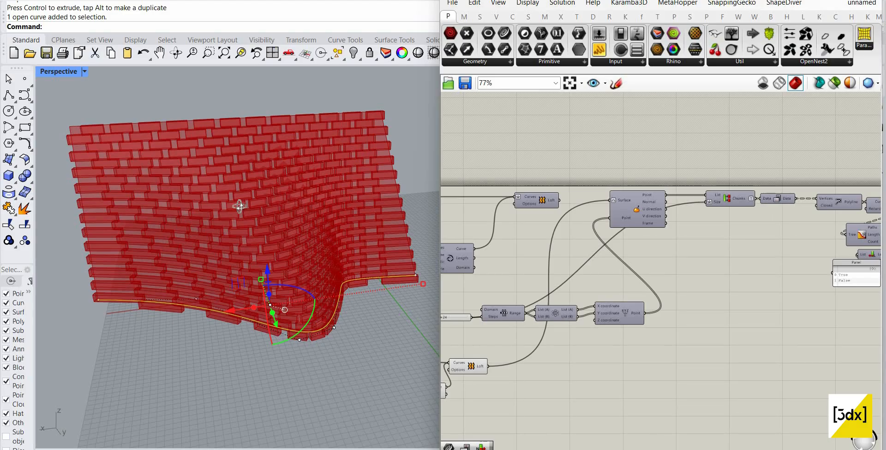
right_click_drag(239, 207, 718, 233)
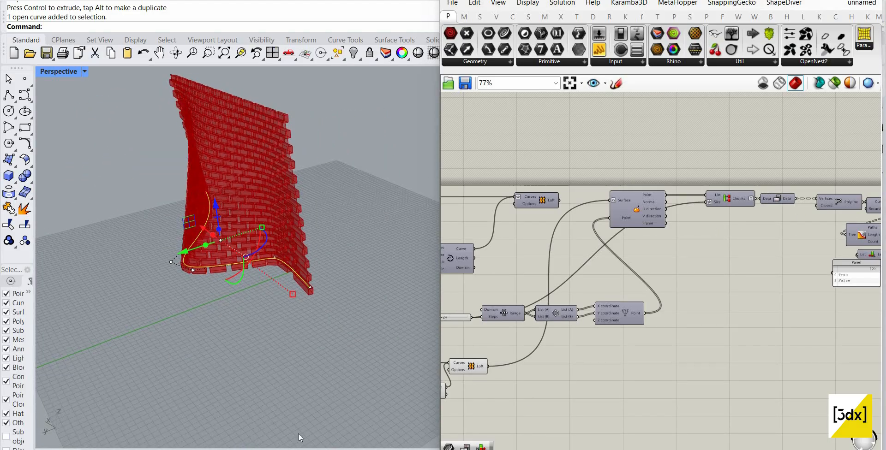